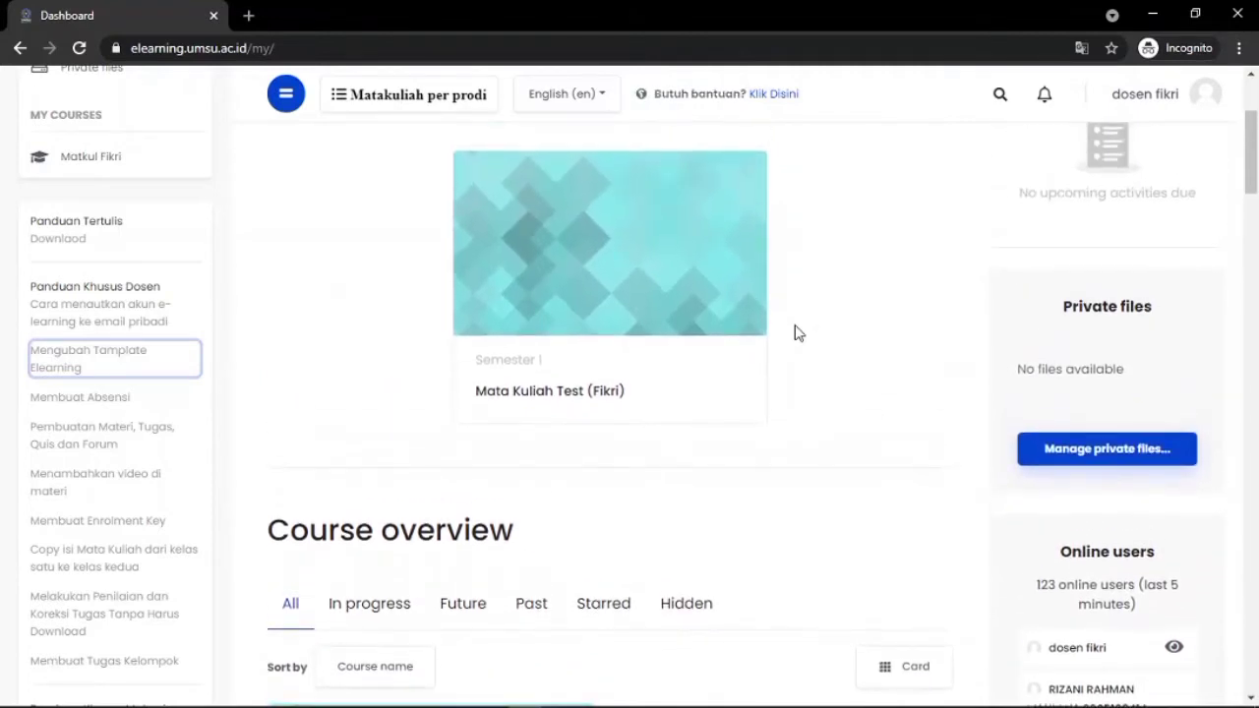
scroll(797, 332, "up", 1)
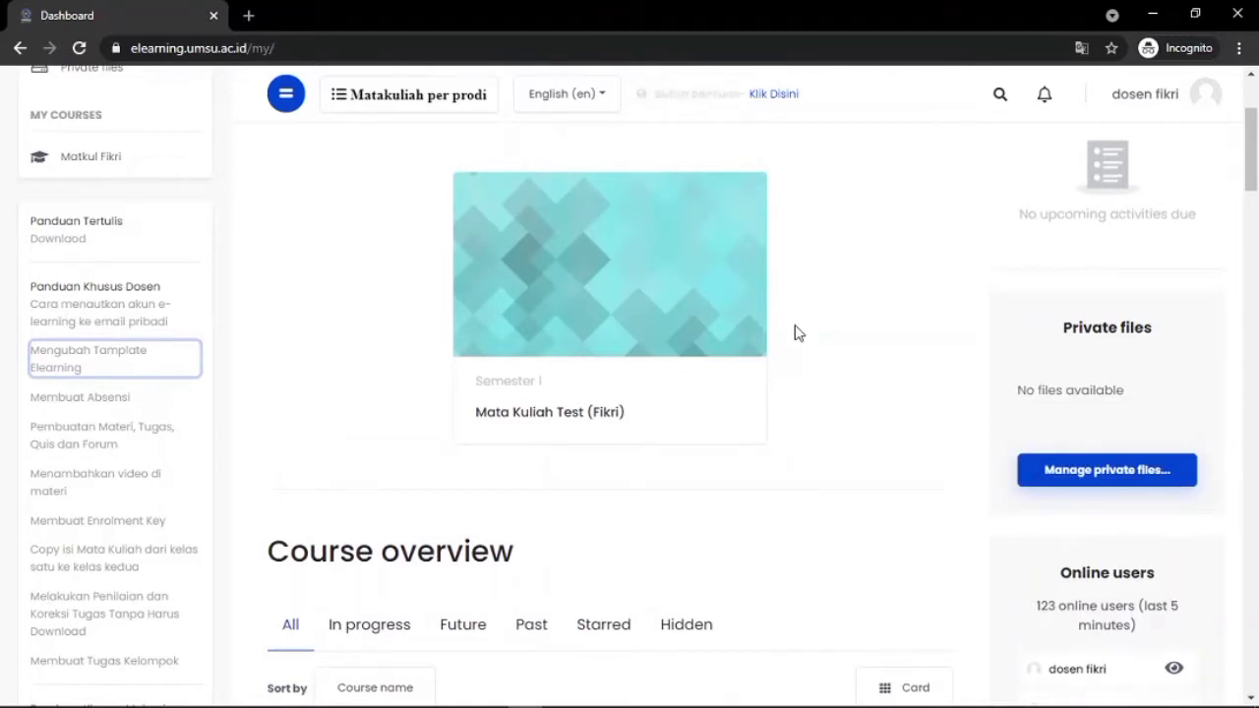
scroll(797, 333, "down", 3)
scroll(797, 333, "up", 1)
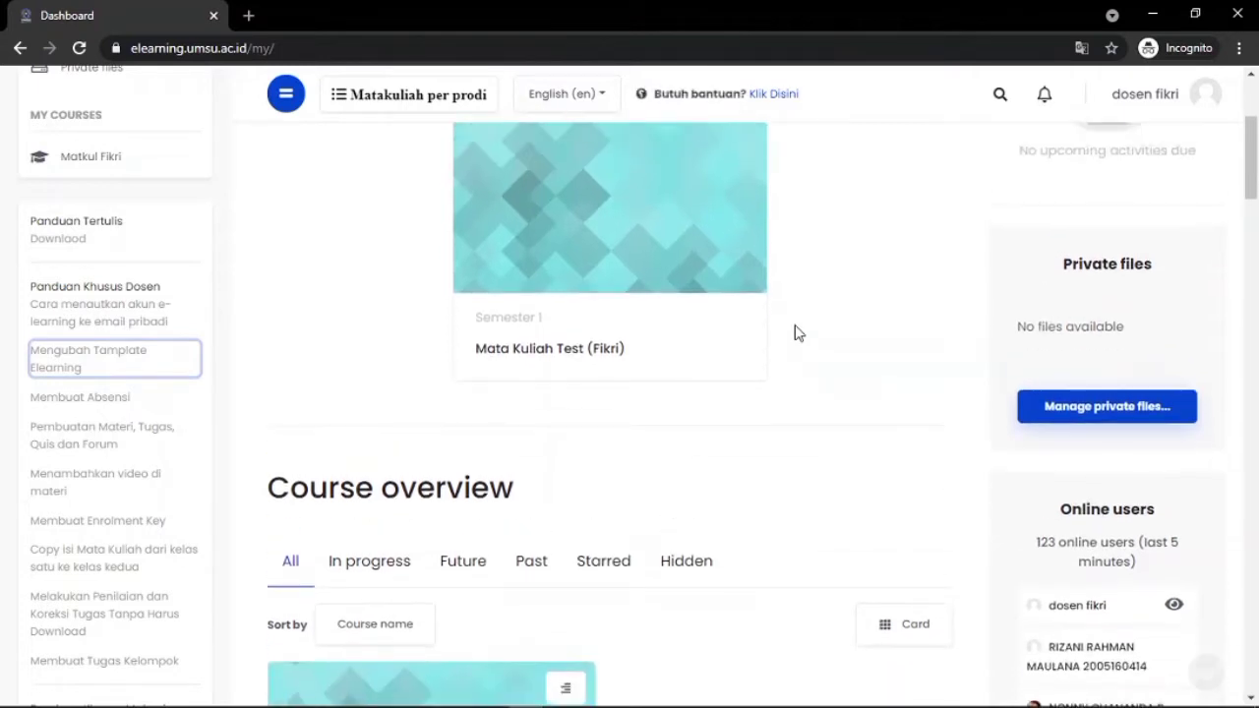
scroll(796, 332, "up", 1)
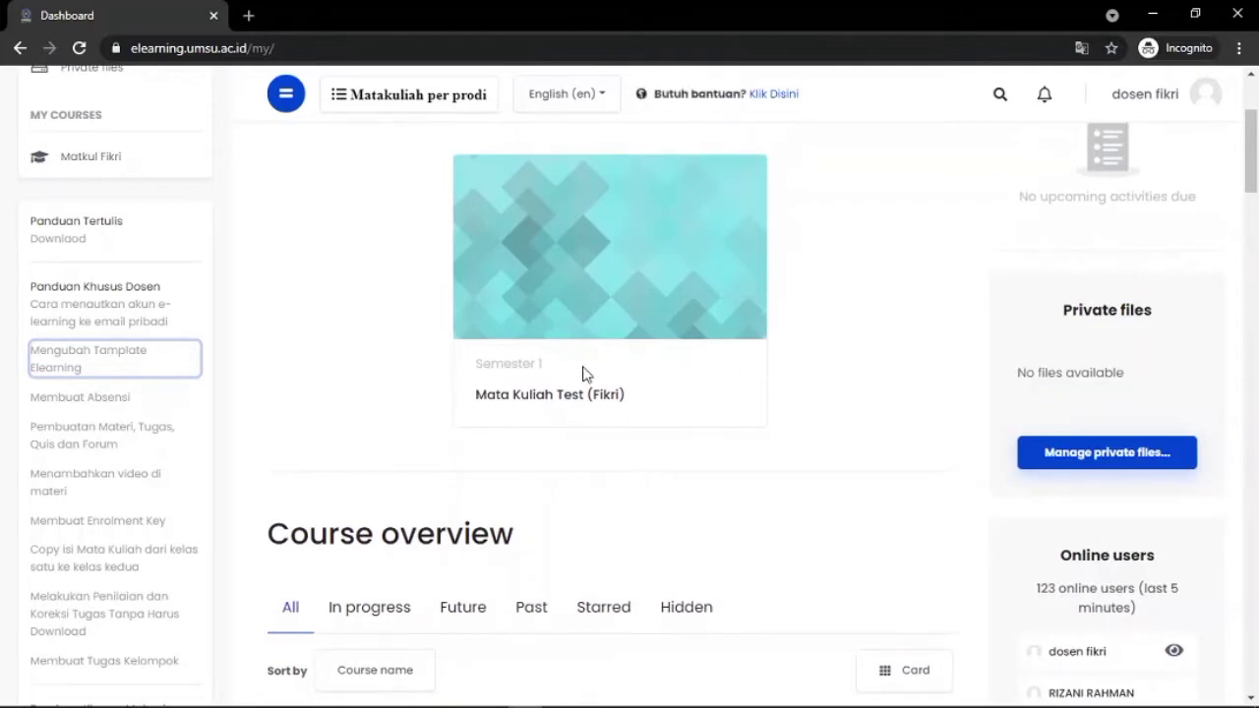
- Switch to the Notepad window with Contoh Soal Pilihan Ganda.txt and reposition it over the e-learning dashboard
key("alt+Tab")
key("alt+Tab")
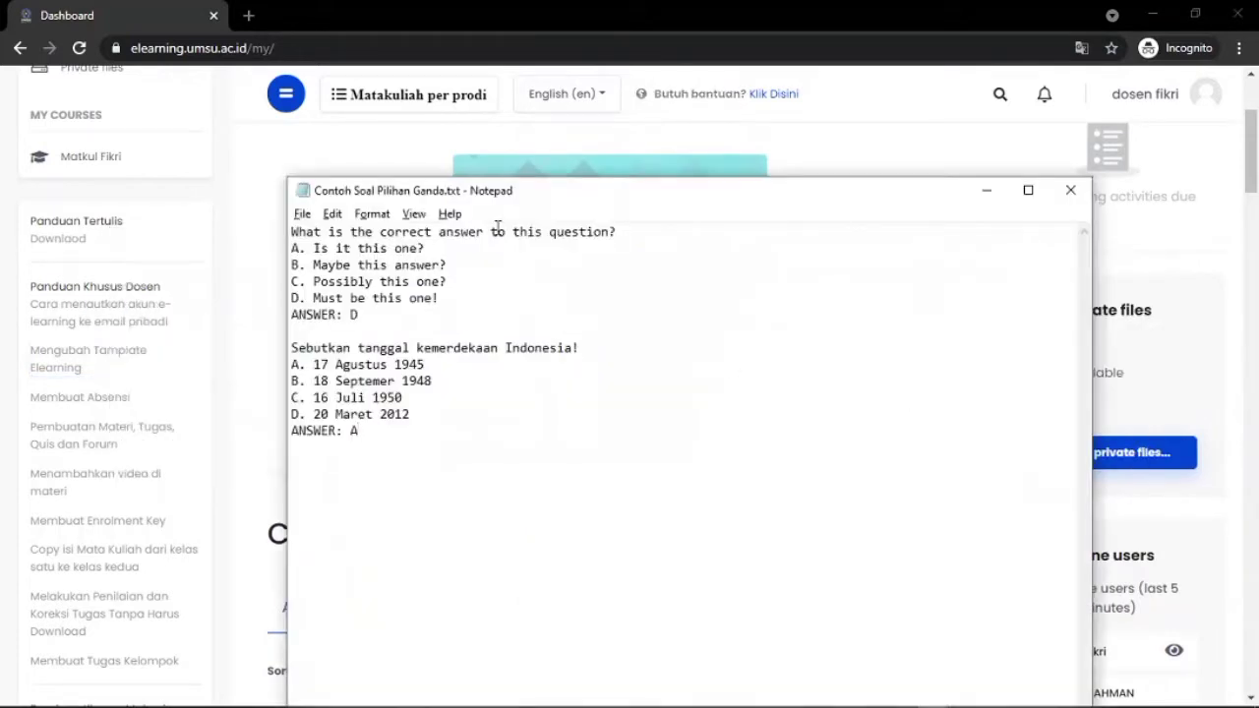
left_click_drag(511, 196, 461, 151)
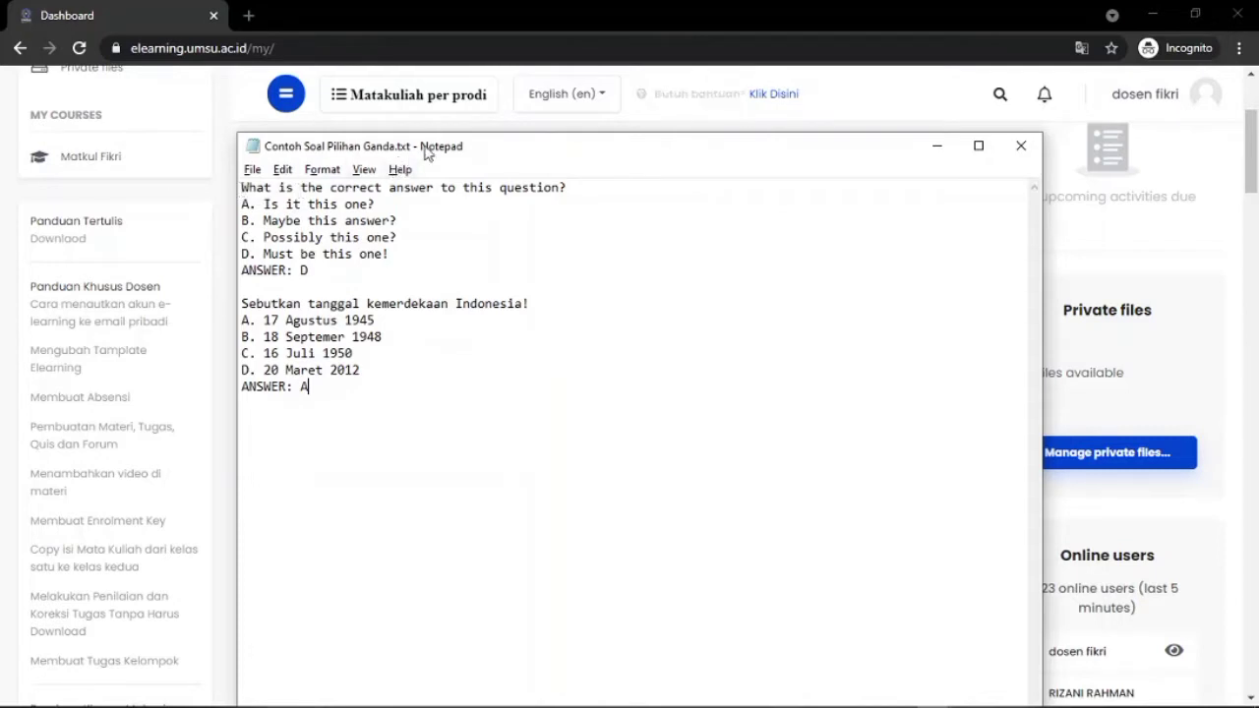
left_click_drag(425, 148, 239, 144)
- Bring the Contoh Soal Essay.txt Notepad window to the front and offset it from the multiple-choice file
key("alt+Tab")
key("alt+Tab")
key("alt+Tab")
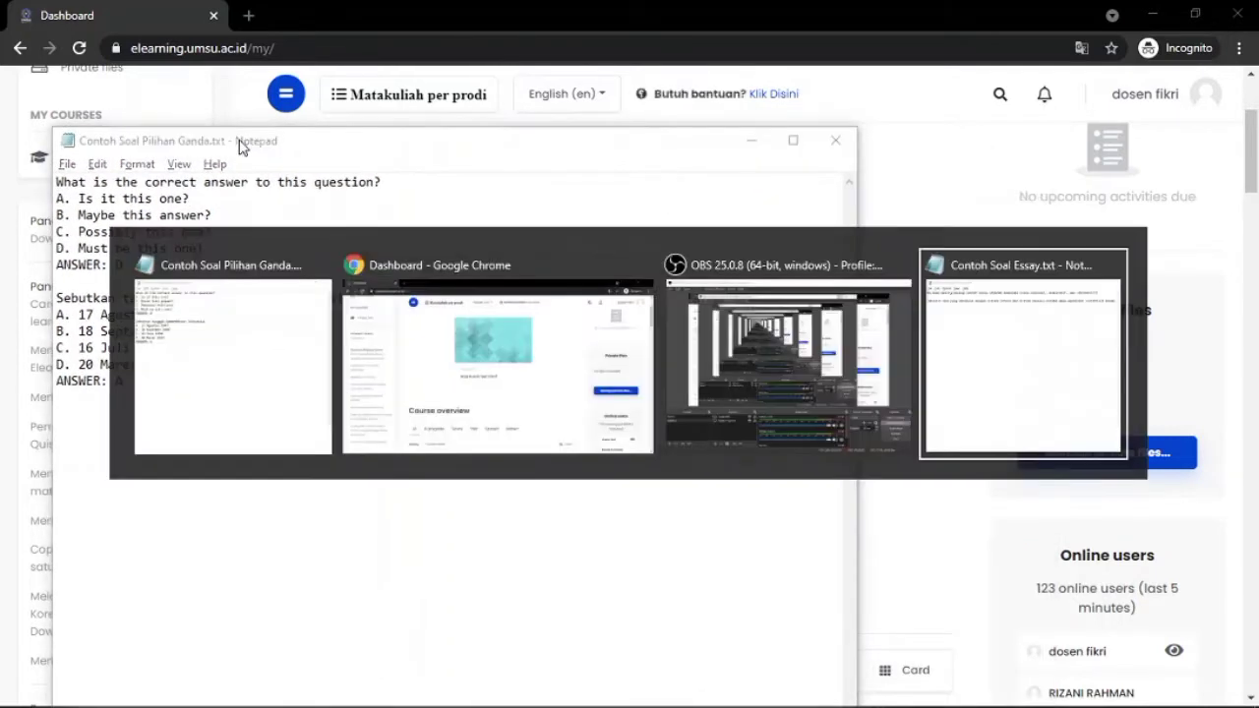
left_click_drag(461, 194, 542, 206)
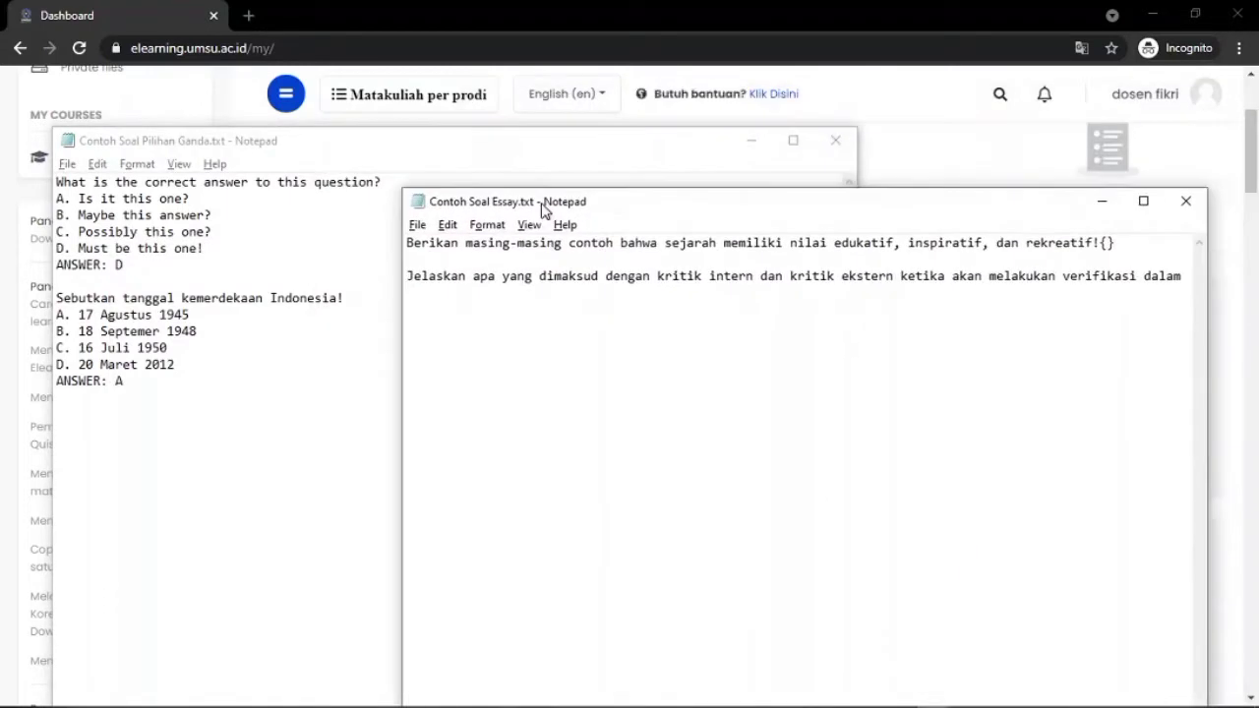
- Return to Contoh Soal Pilihan Ganda.txt and examine how the first question's text and lettered options A to D are formatted
left_click(688, 156)
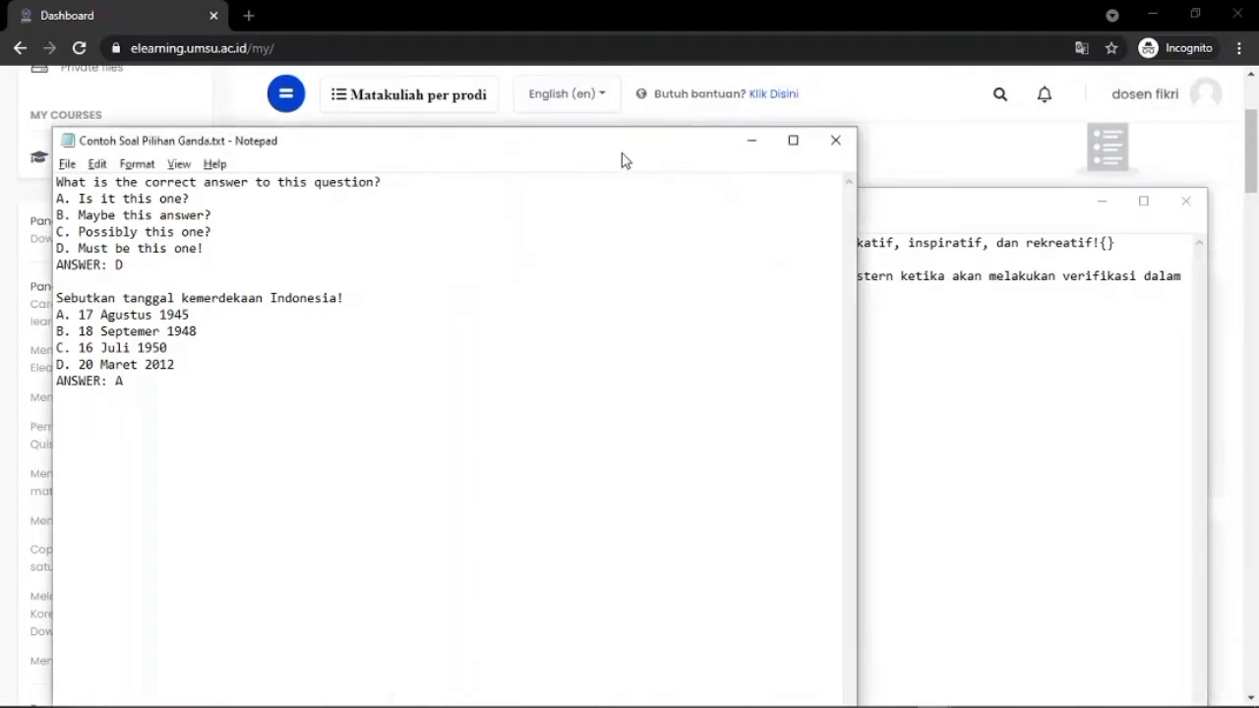
left_click_drag(624, 160, 736, 159)
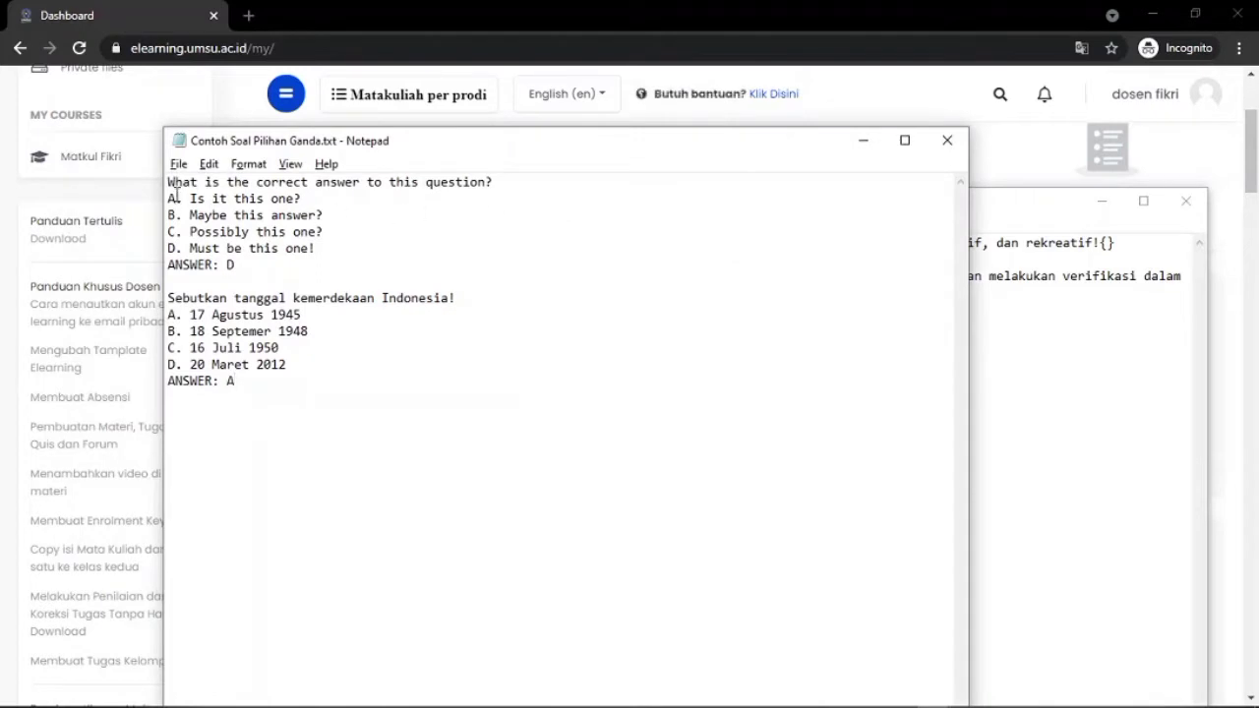
double_click(169, 183)
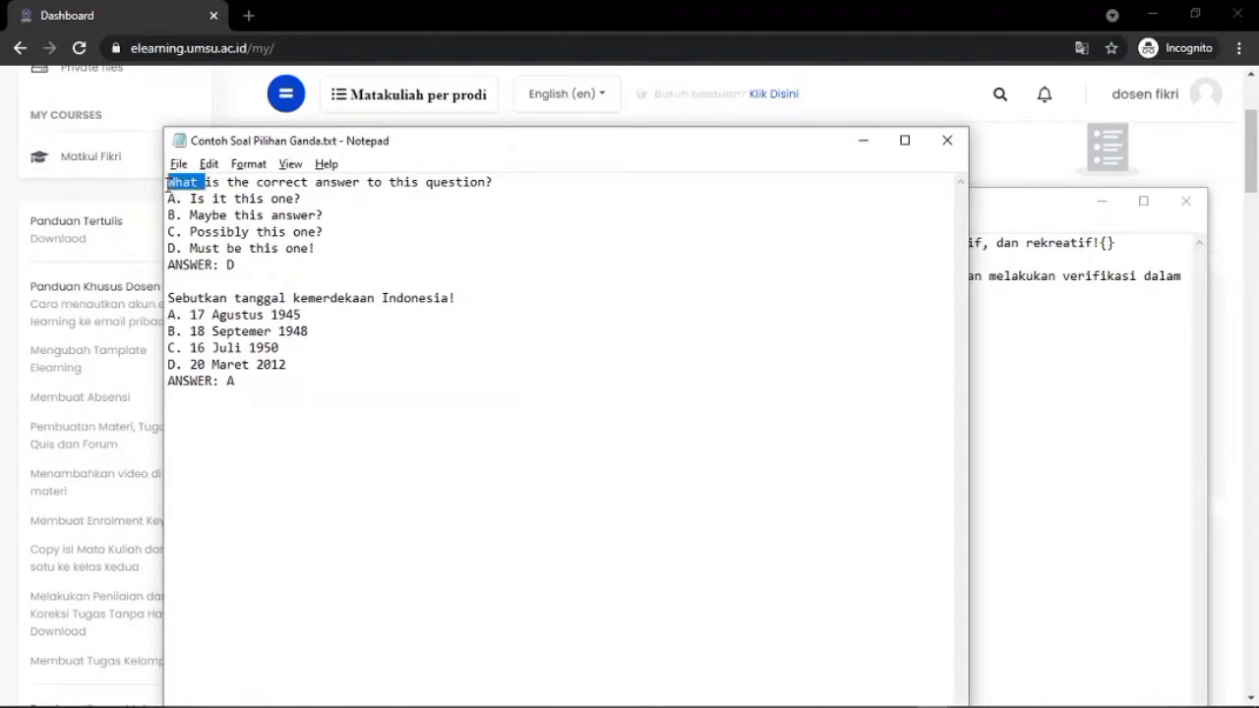
left_click(251, 194)
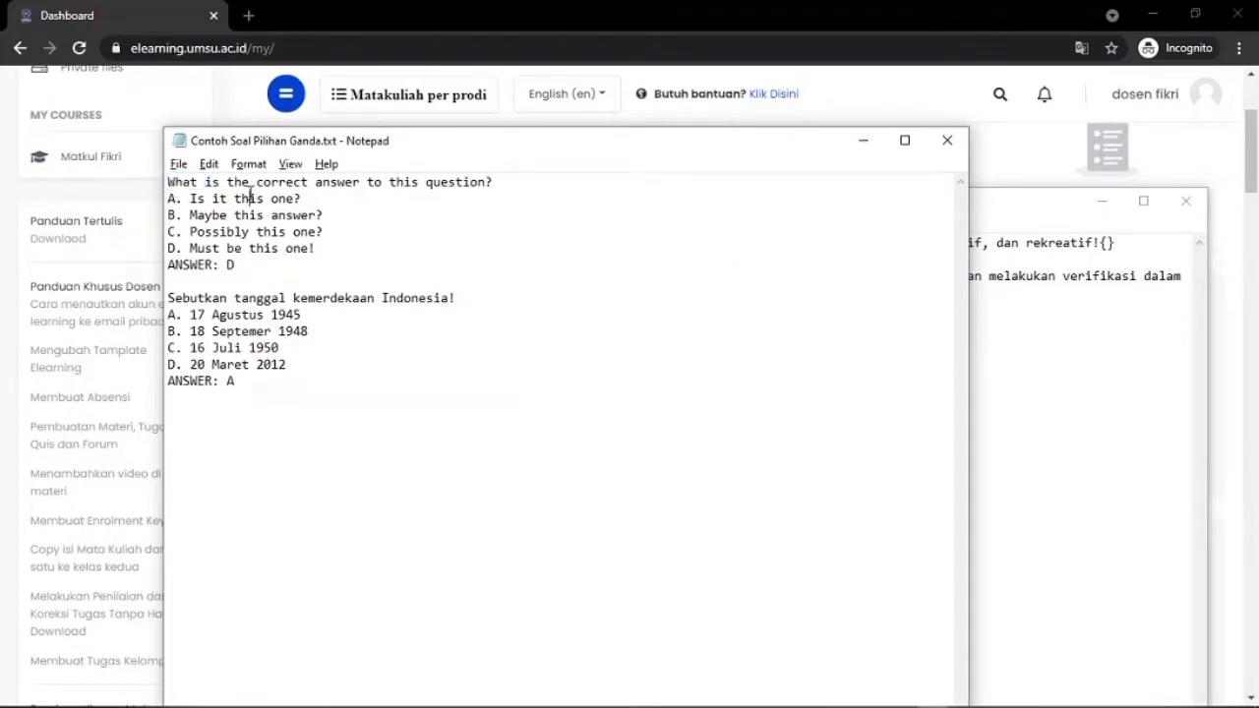
left_click(185, 200)
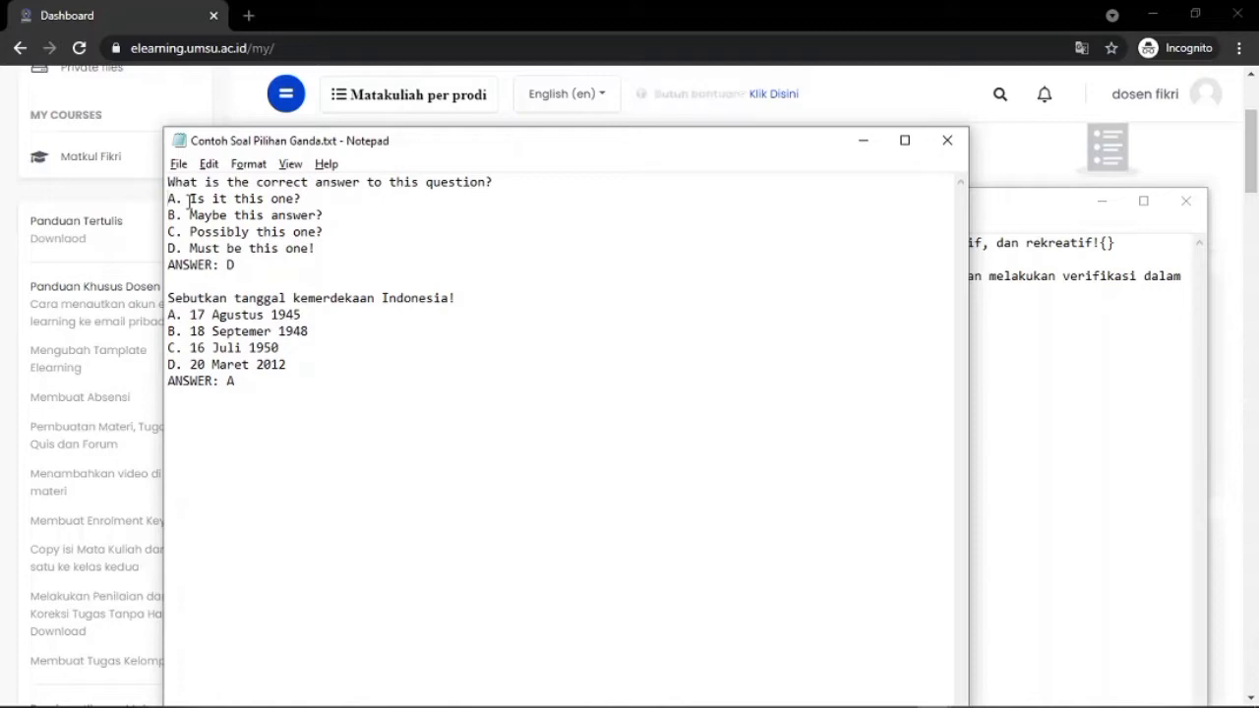
left_click(168, 201, "shift")
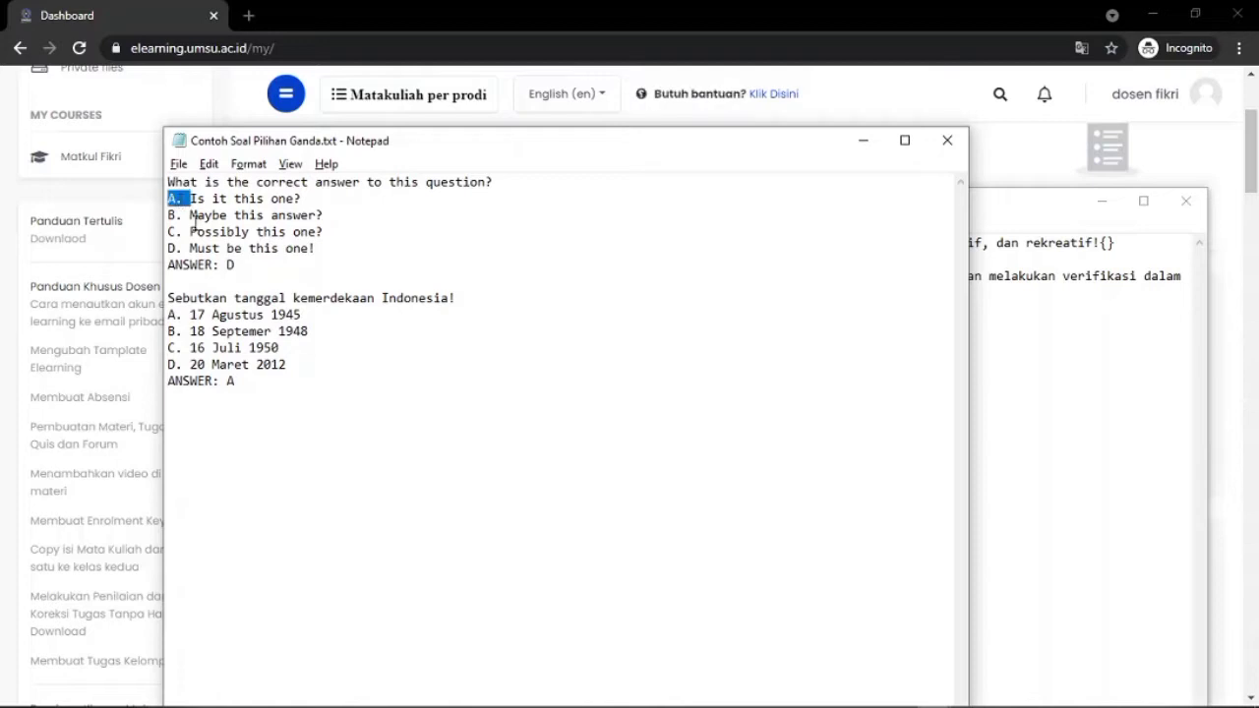
double_click(173, 214)
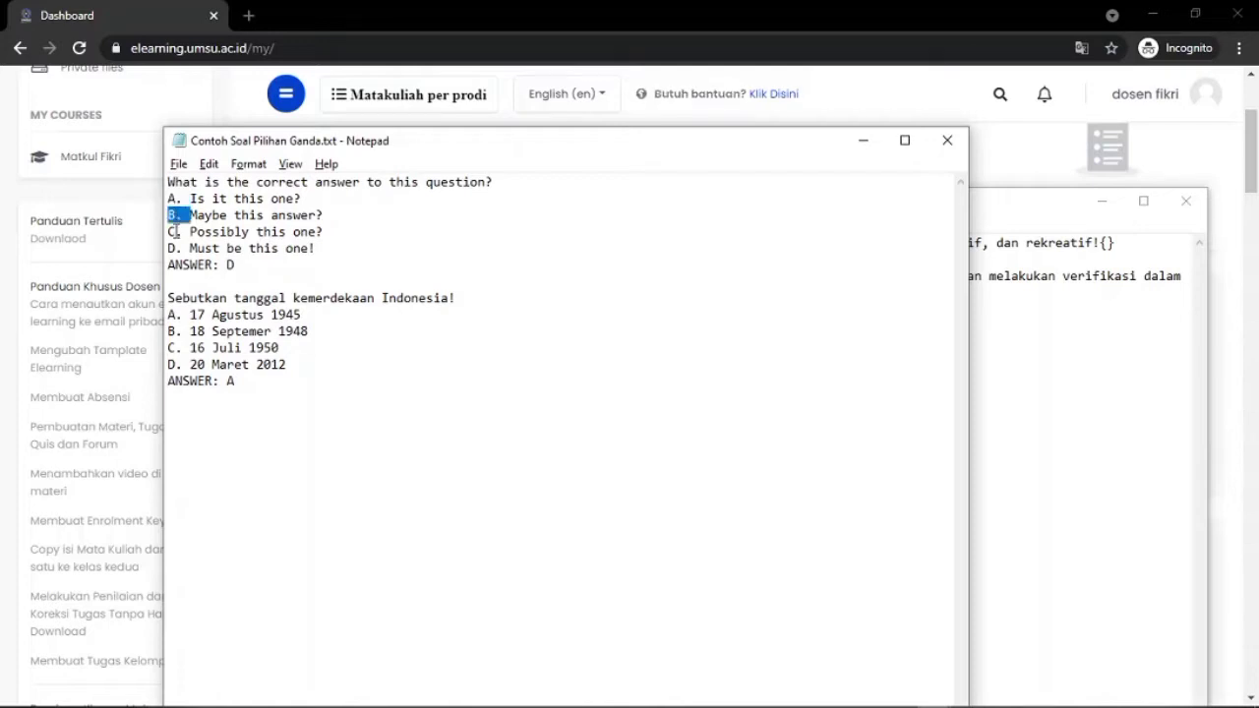
double_click(175, 232)
double_click(175, 249)
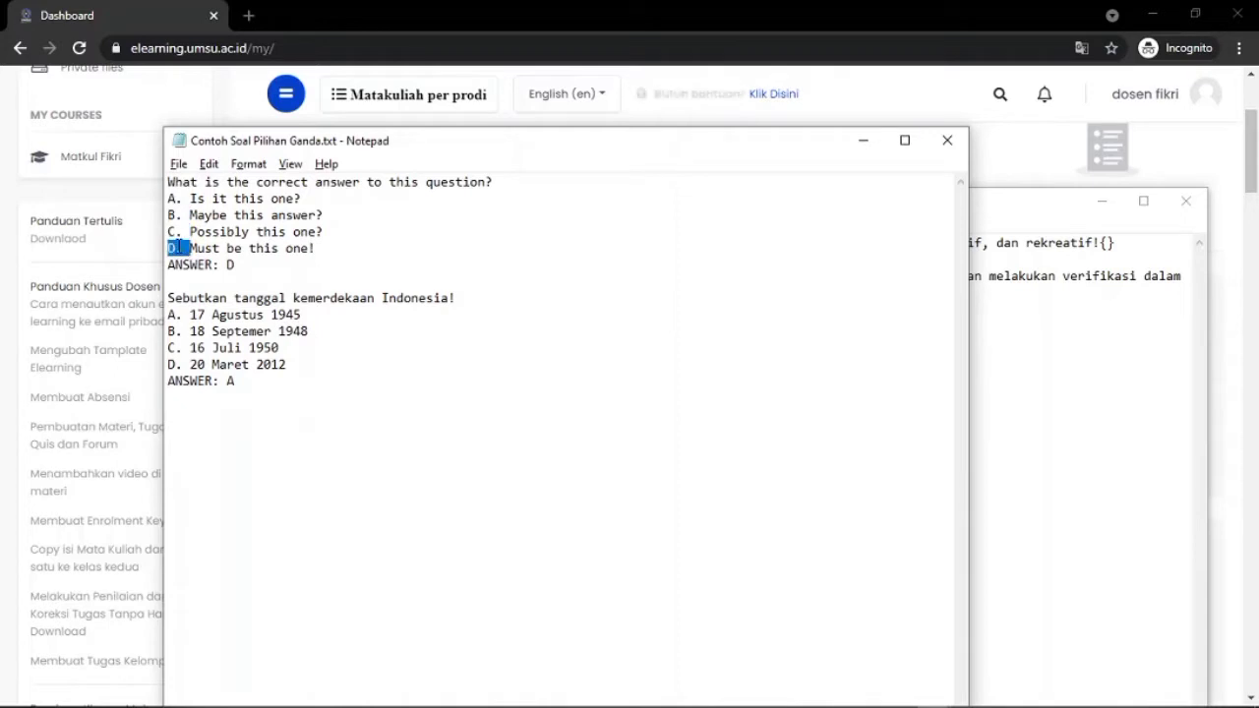
- Examine the first question's ANSWER line and the blank line separating it from the second question
left_click(181, 200)
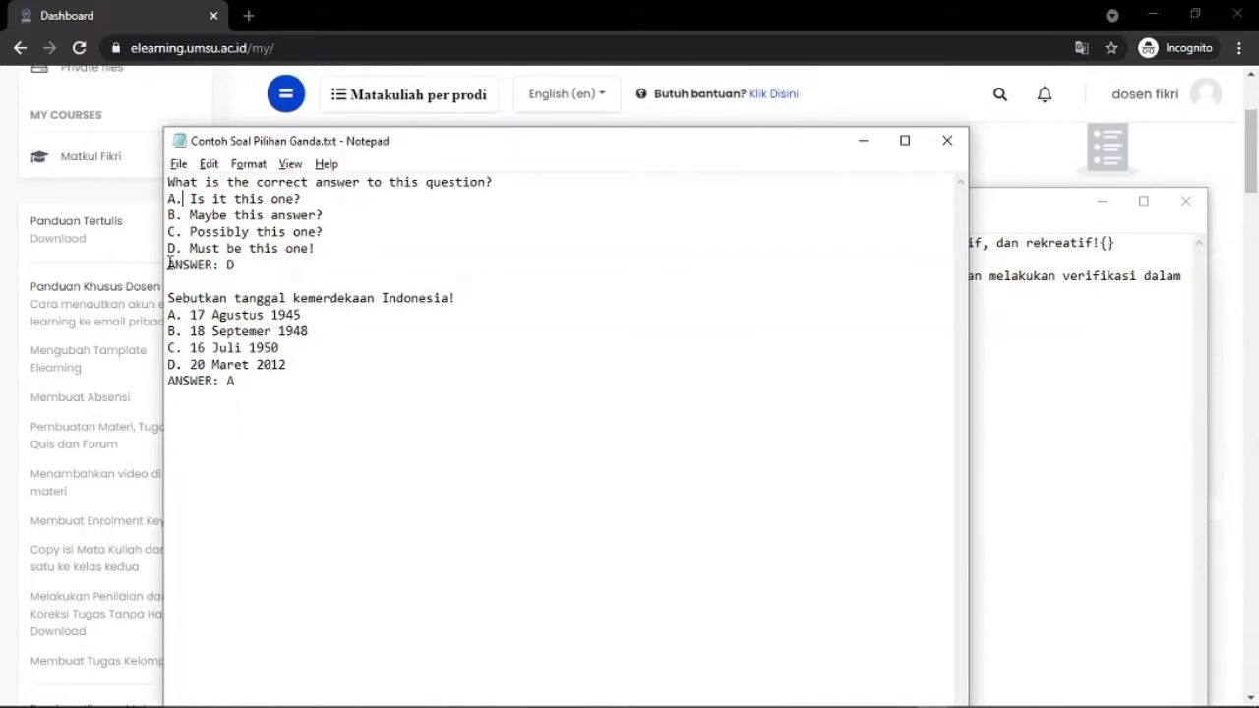
left_click_drag(169, 264, 262, 272)
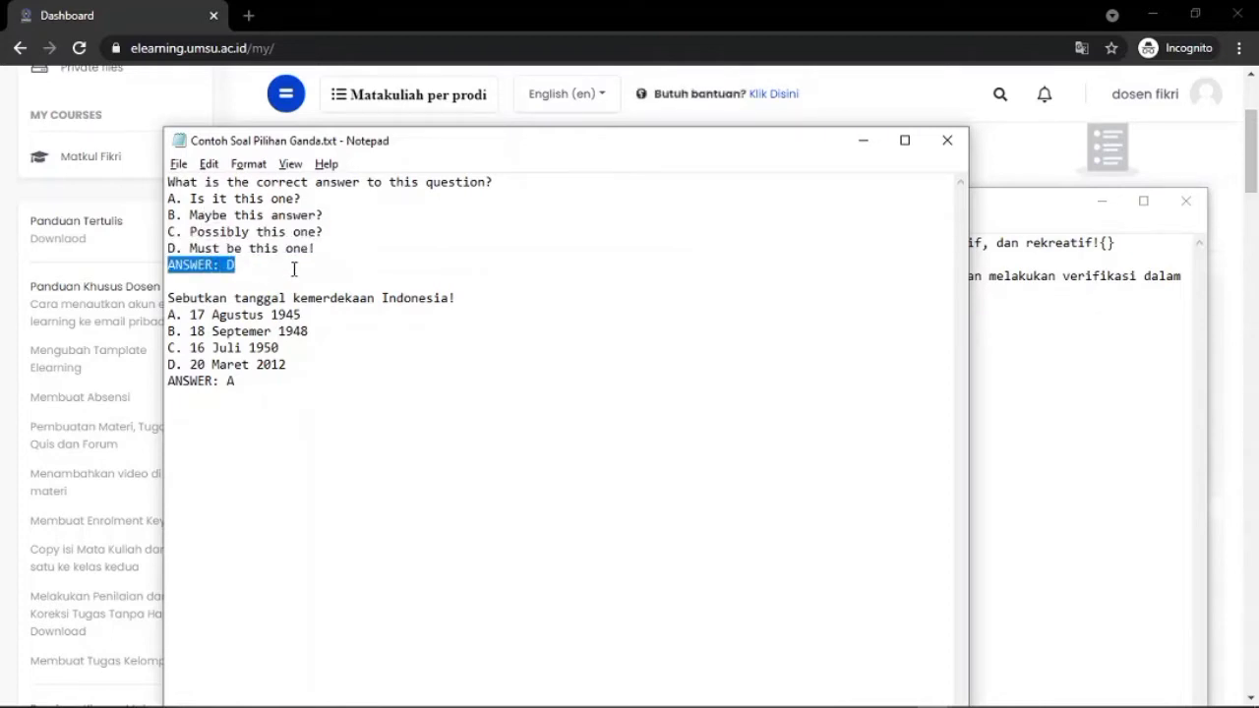
left_click(292, 270)
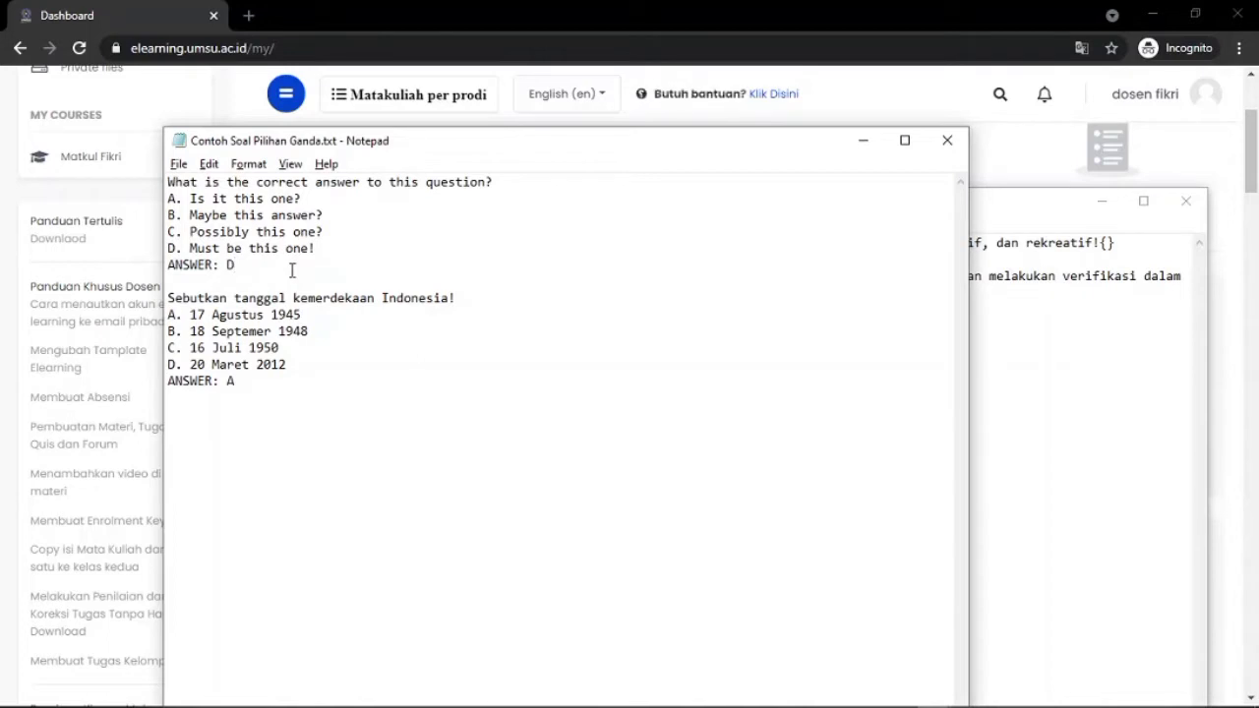
left_click(169, 282)
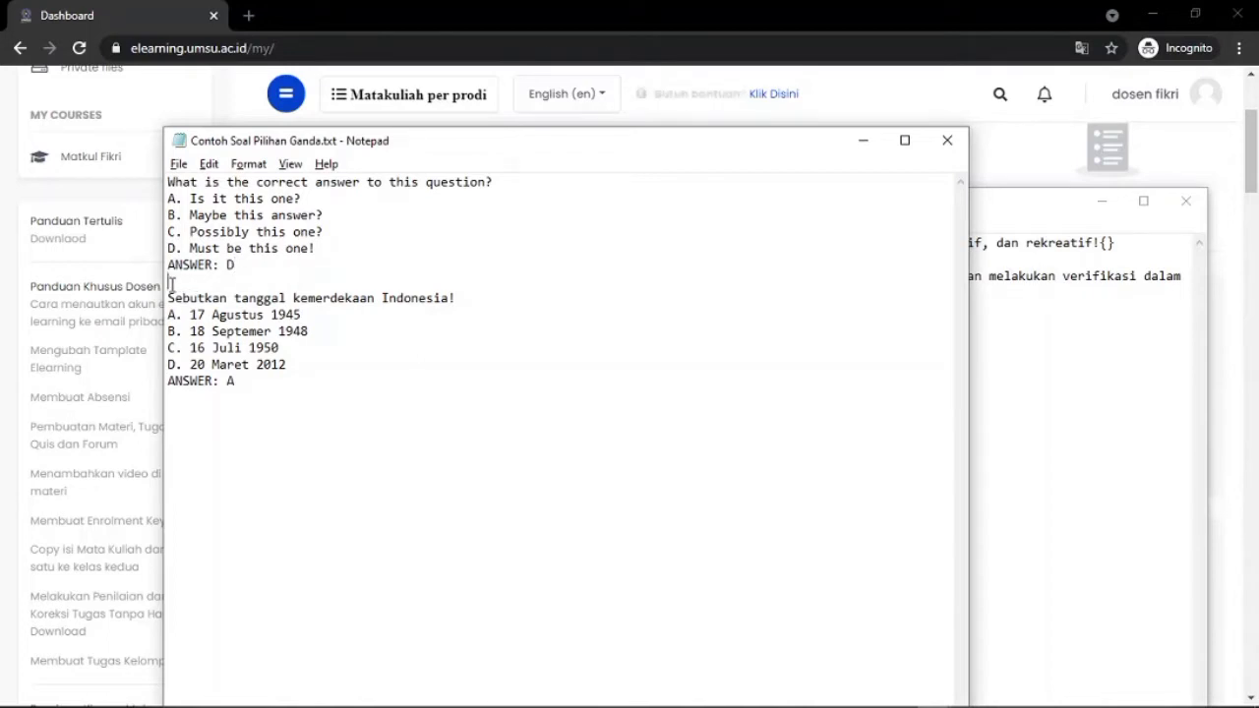
- Add a blank line and a new line below the second question's ANSWER line
left_click(249, 267)
key("Down")
key("Down")
key("Down")
key("Down")
key("Down")
key("Down")
key("Down")
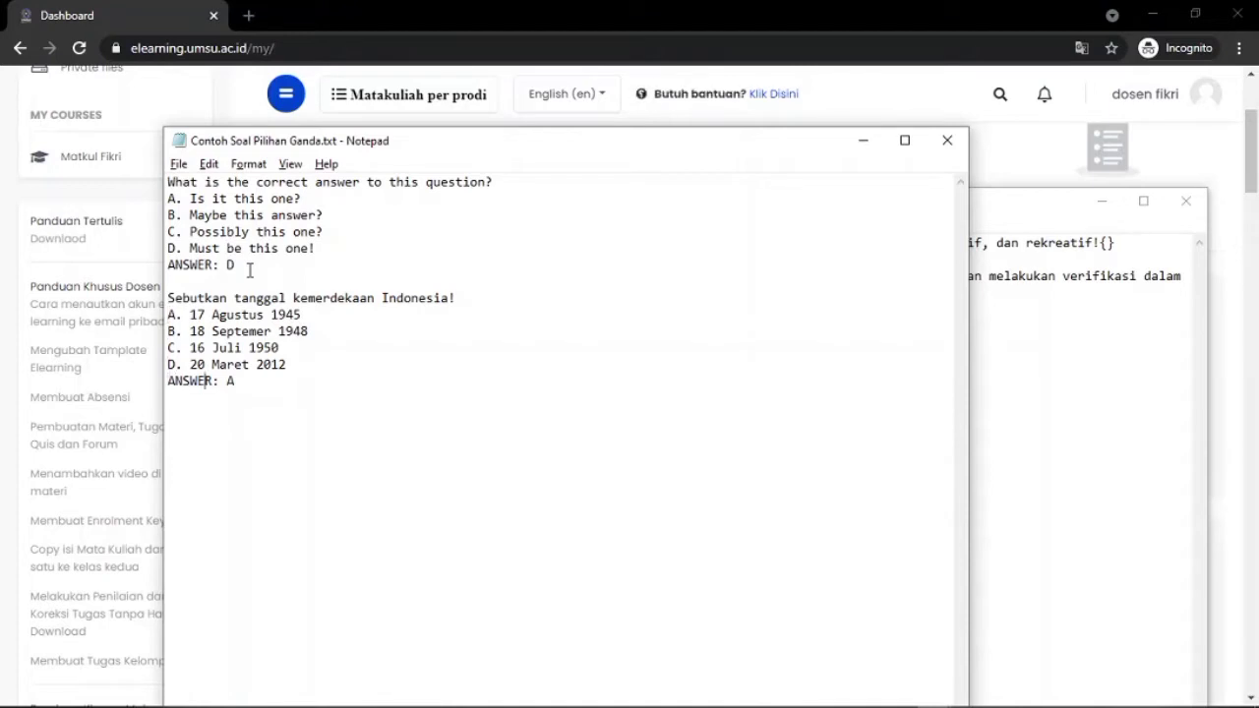
key("Right")
key("Right")
key("End")
key("Return")
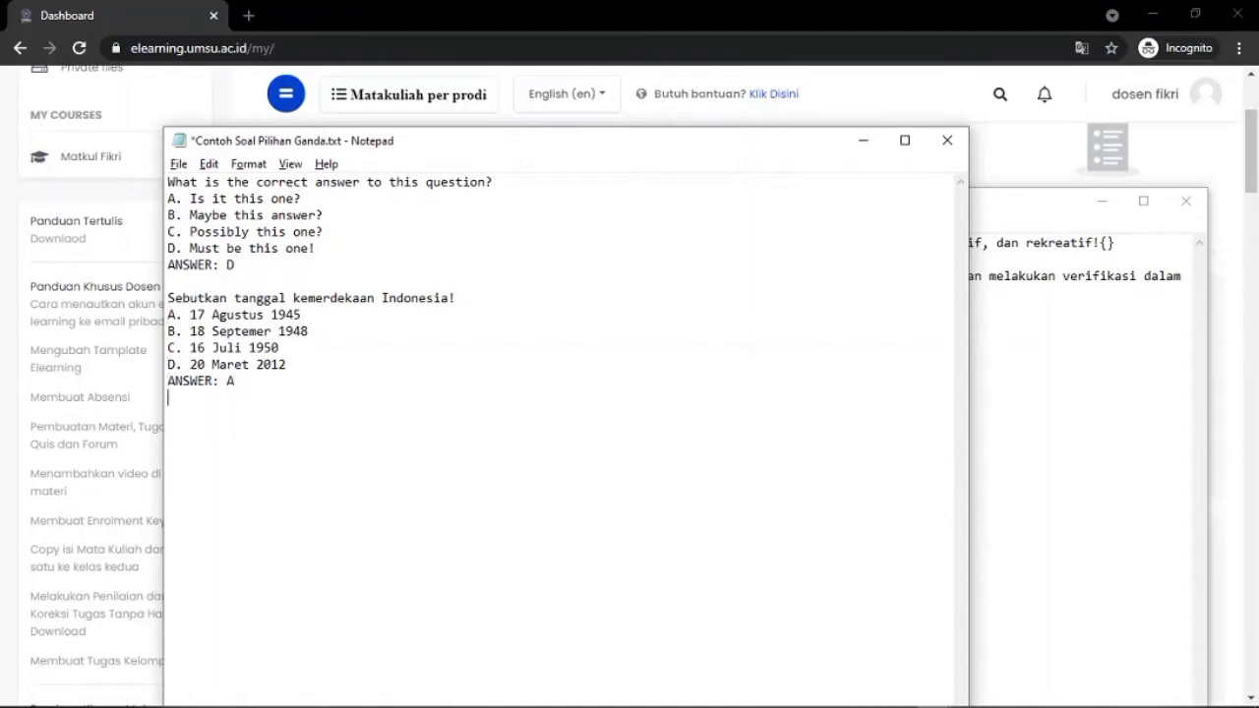
key("Return")
- Enter the third question's text, "Siapa Presiden pertama Indonesia"
type("Siapa Presi")
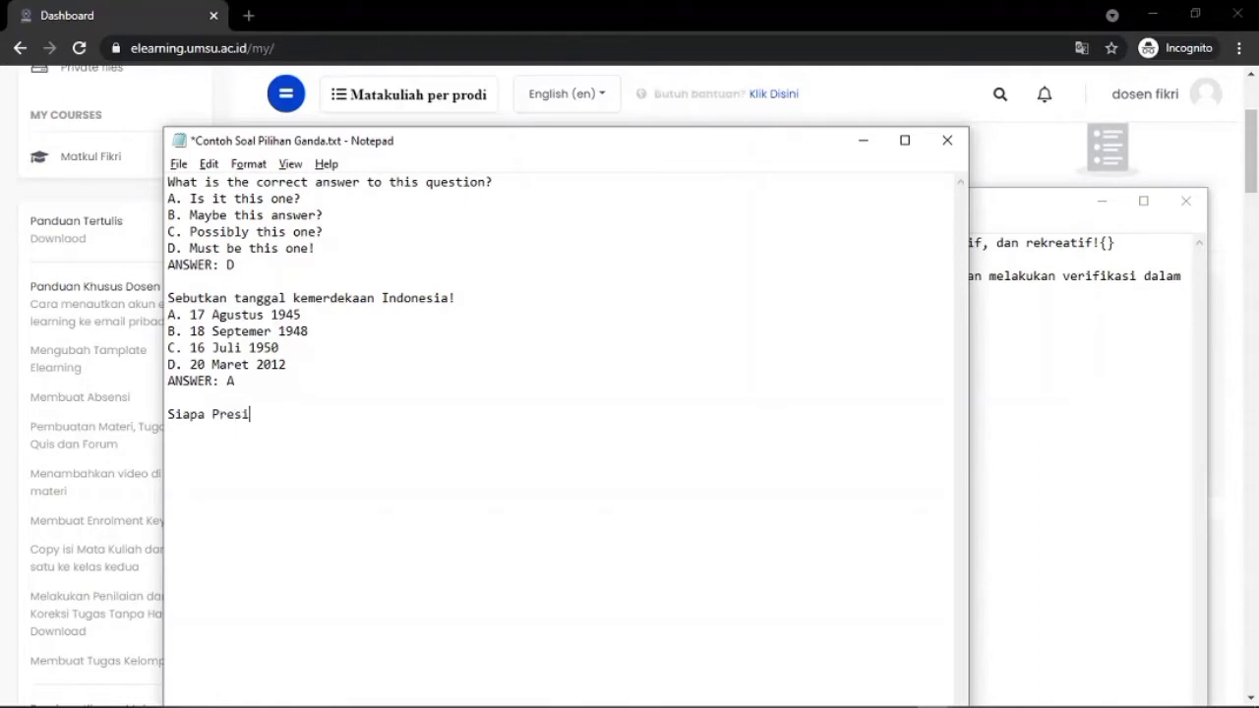
type("den per")
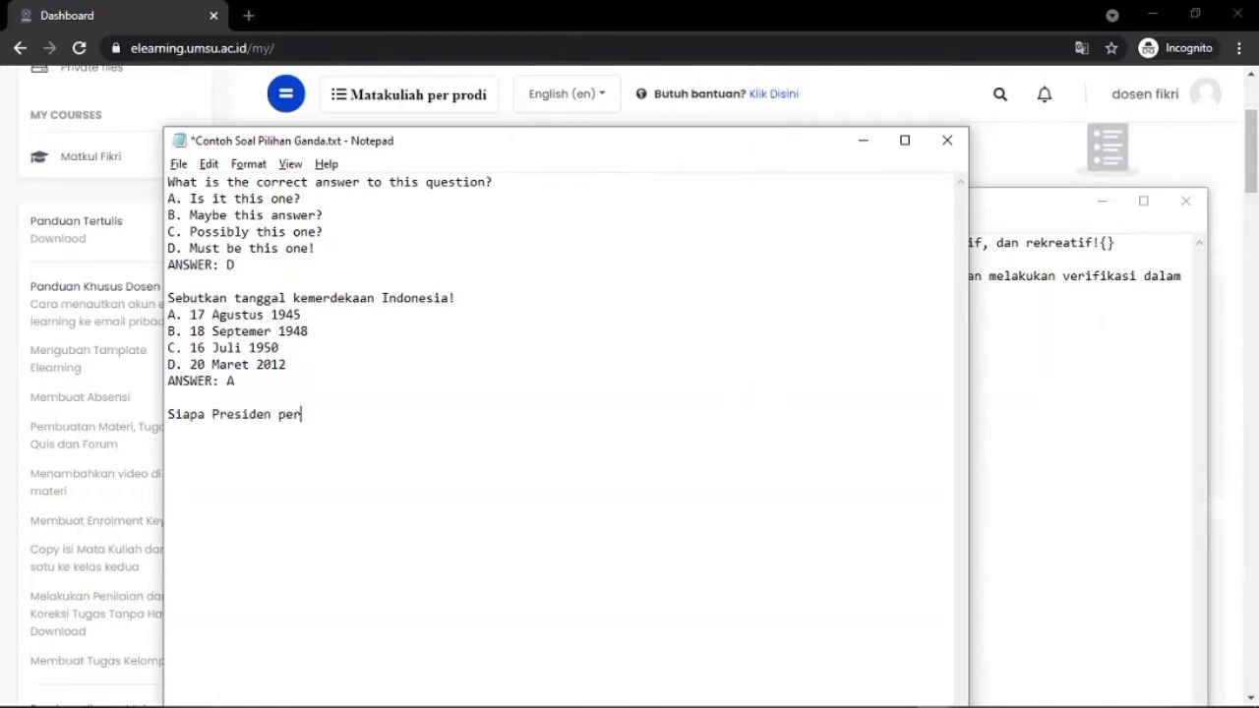
type("tama ")
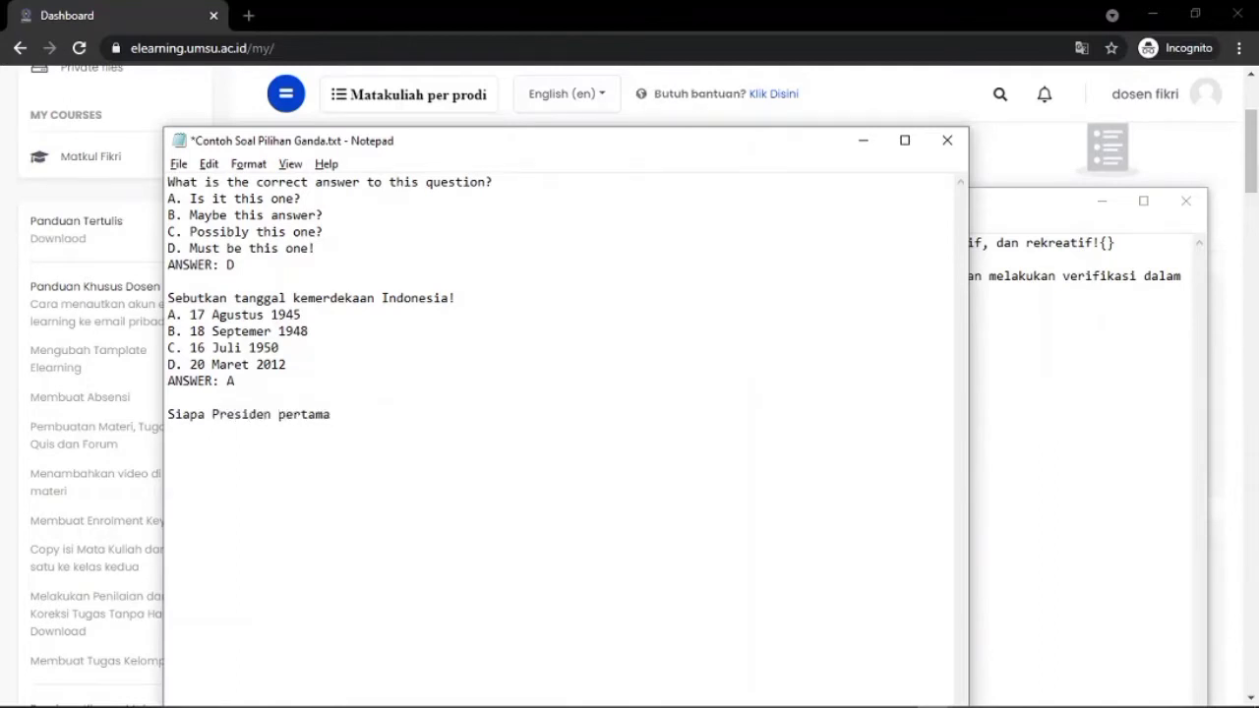
type("Indonesia")
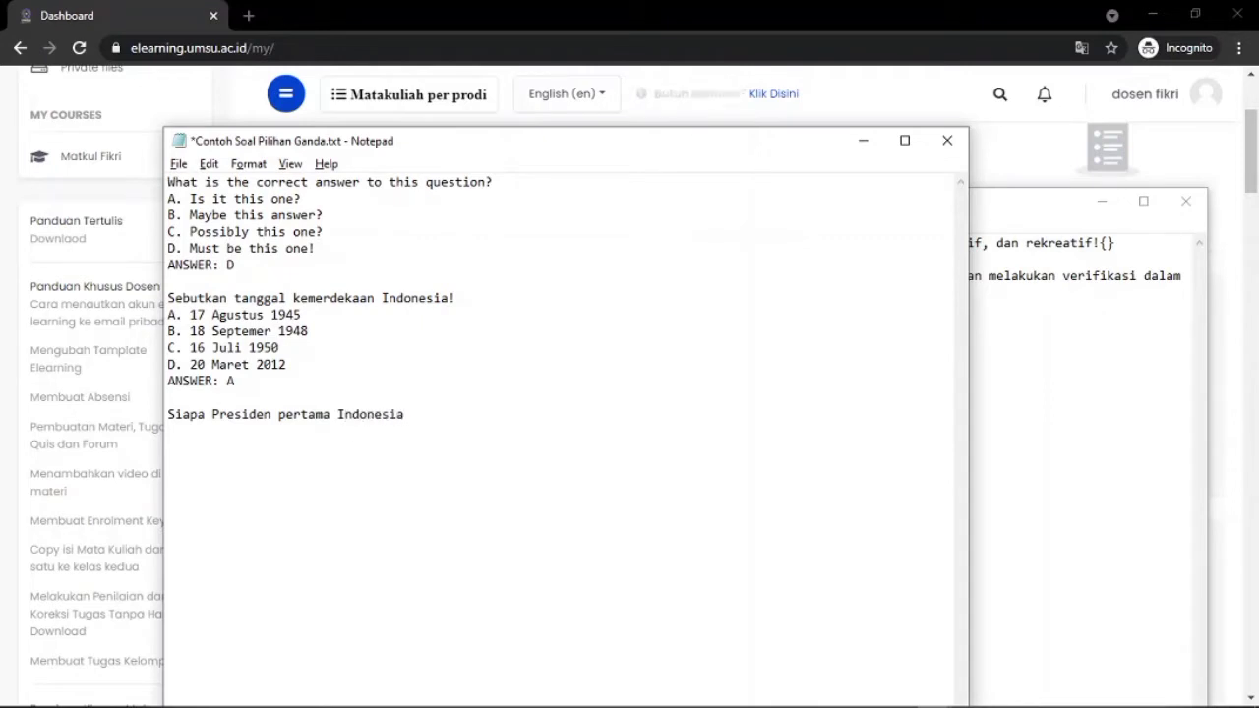
- Add the options "A. Soekarno", "B. Soeharto" and "C. Habibie" on separate lines below the new question
key("Return")
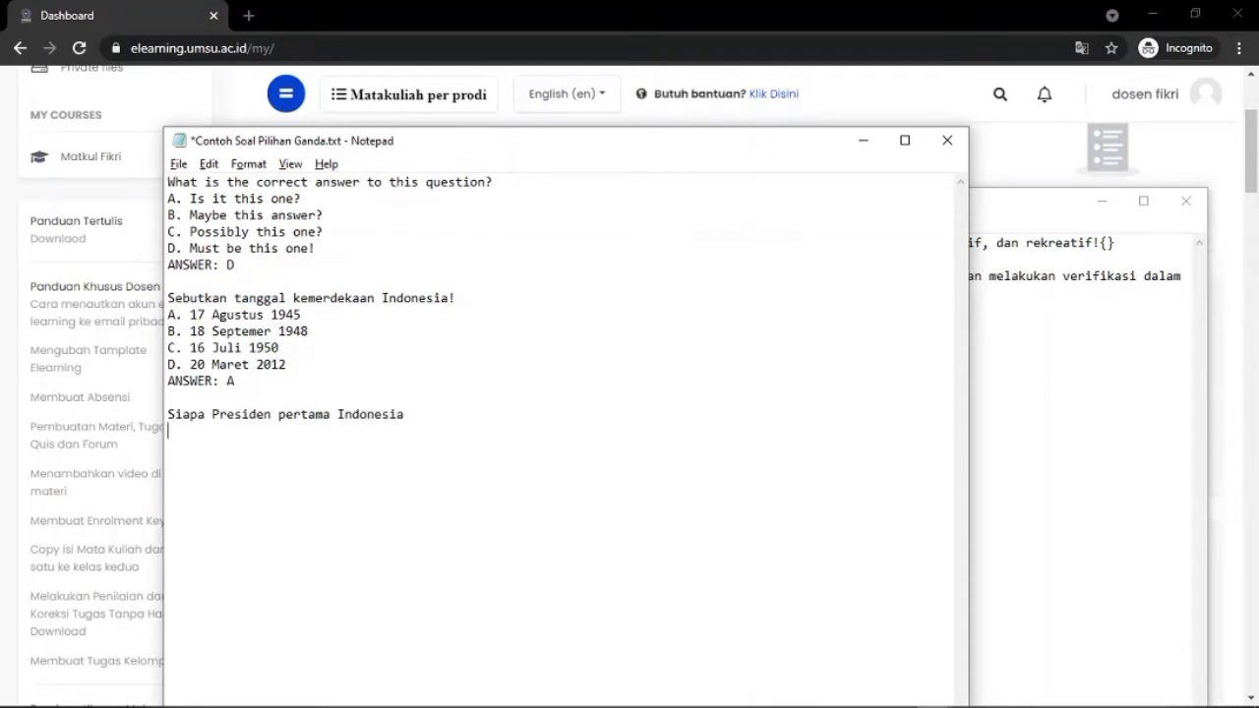
type("A")
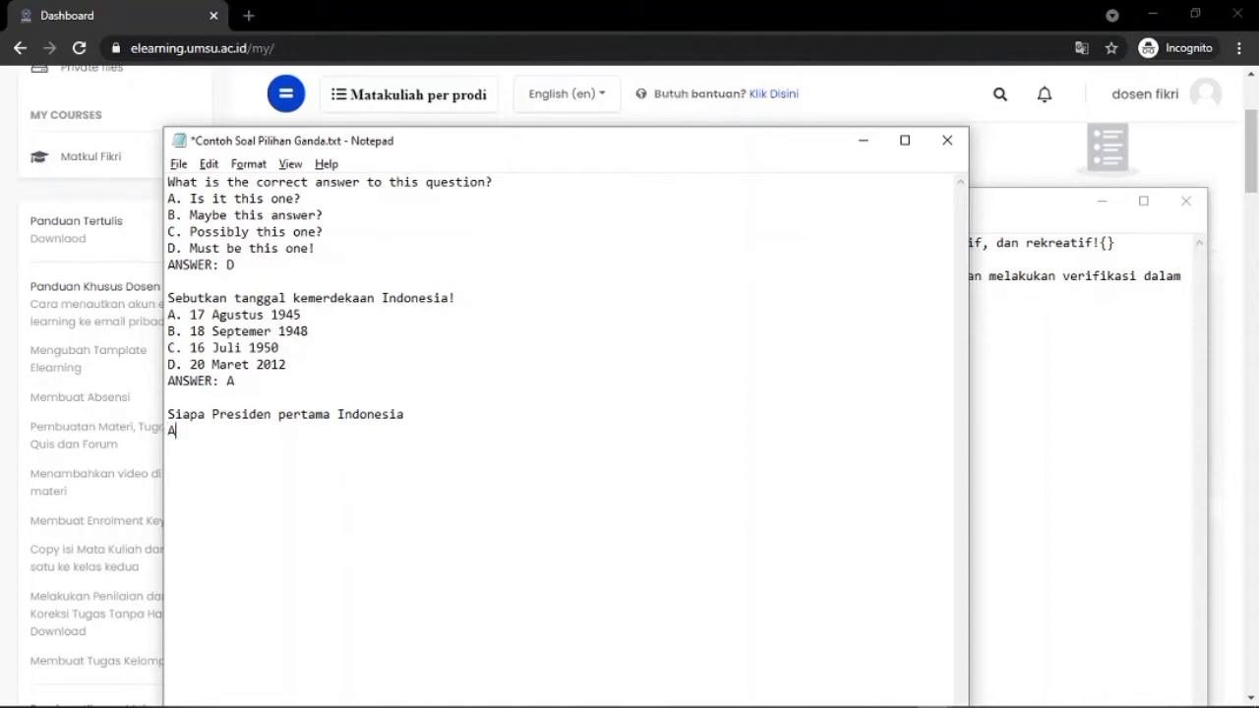
type(". Soekarno")
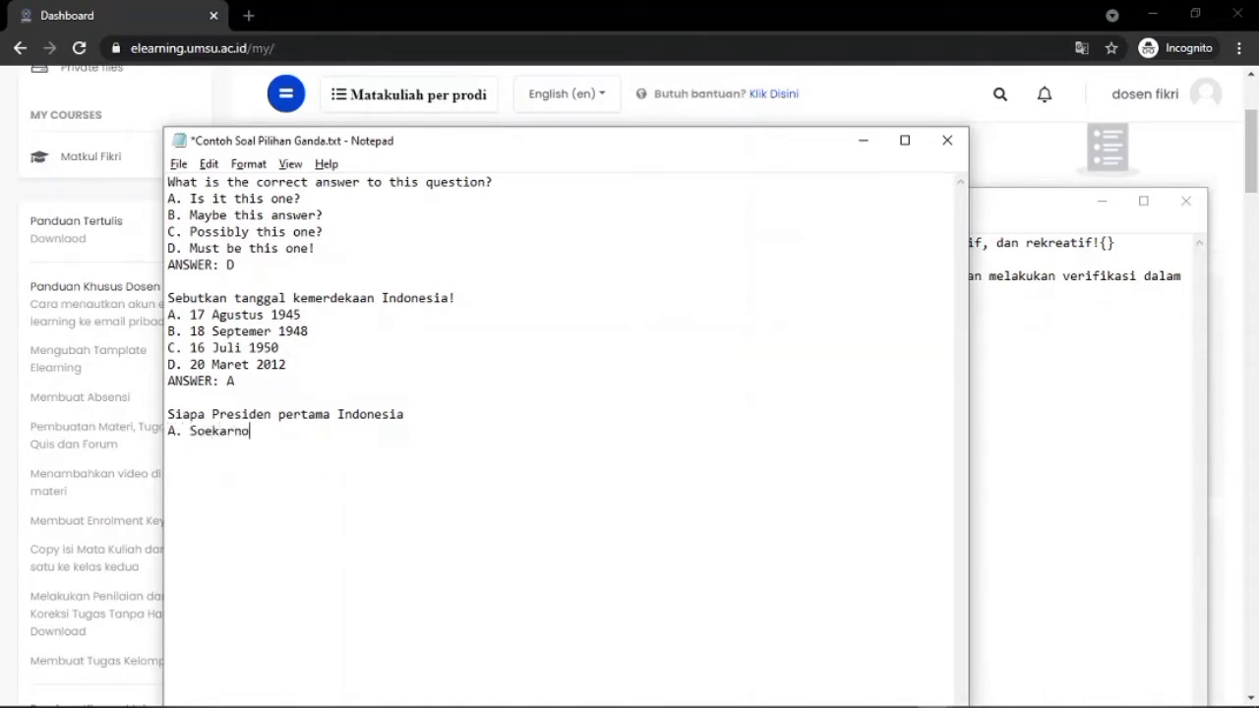
key("Return")
type("B. Soeharto")
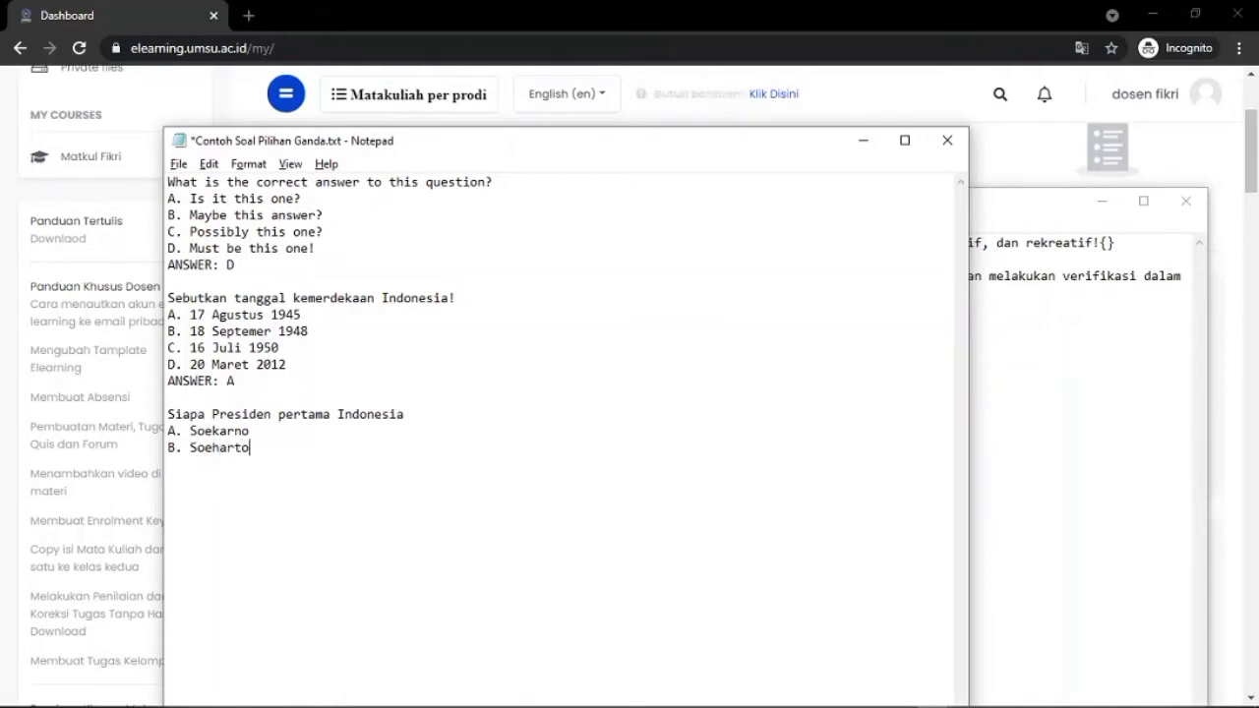
key("Return")
type("C. ")
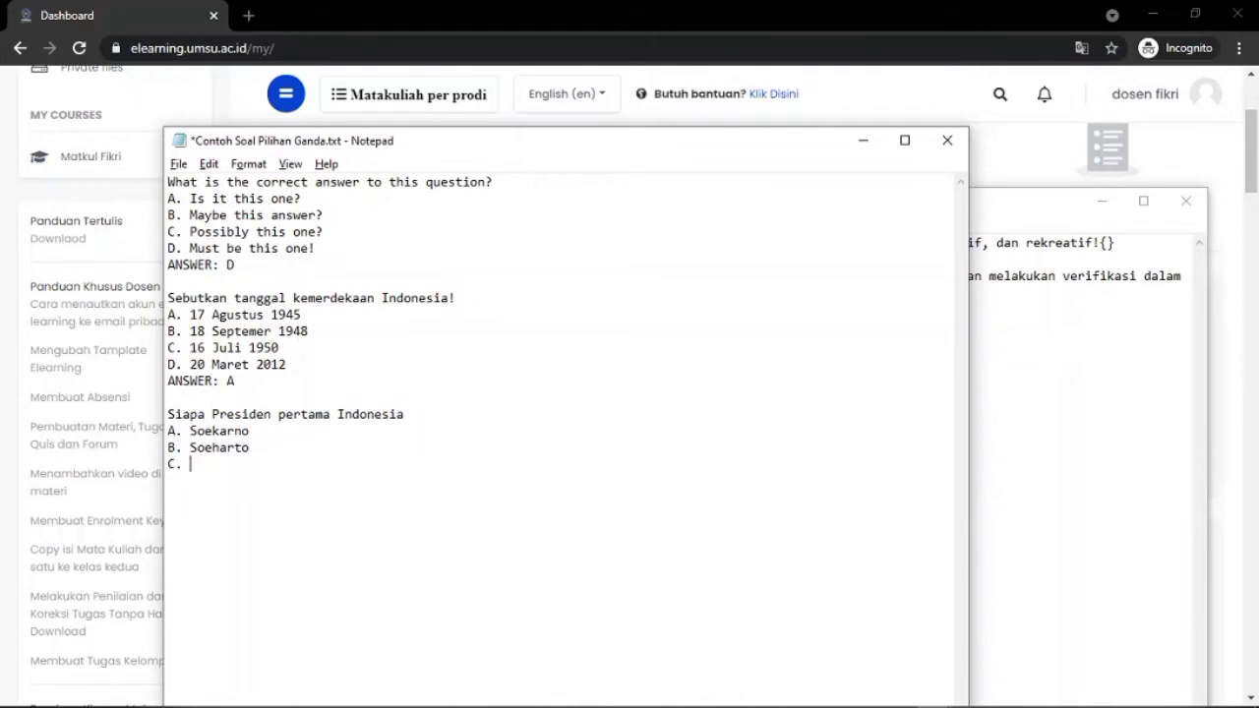
type("Habibie")
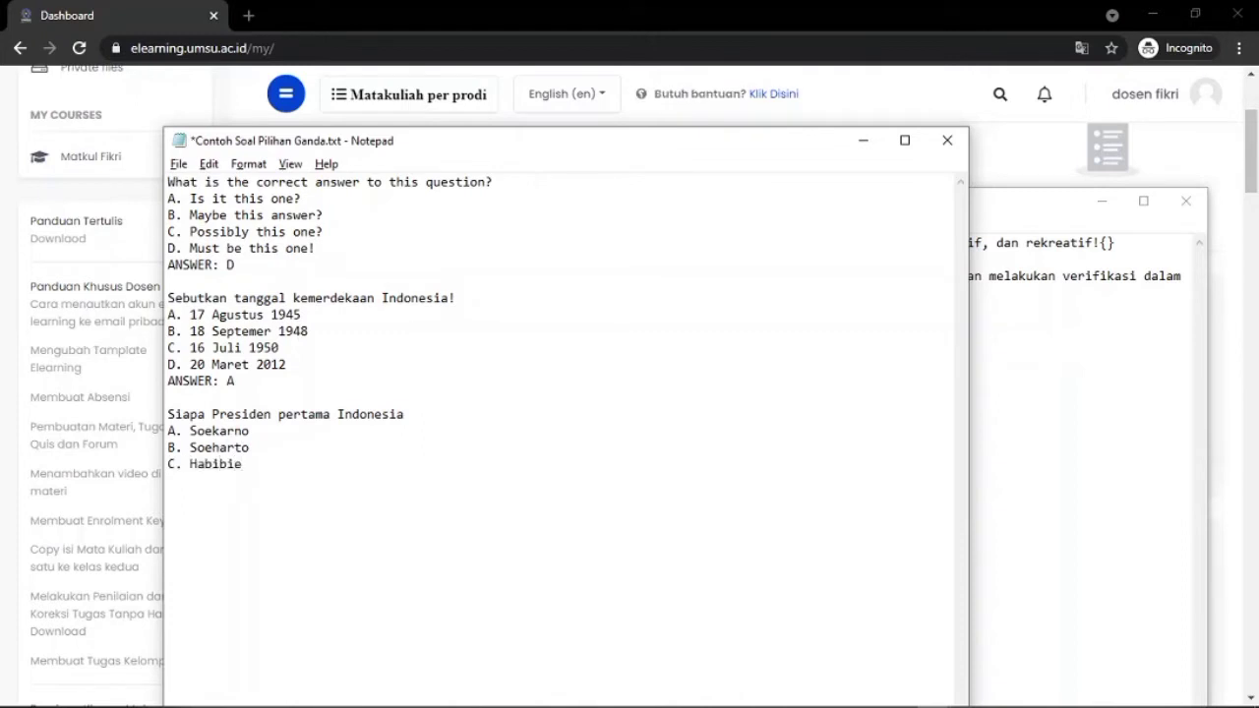
- Start an answer line reading "Answer:" directly below the third question's option C
key("Return")
type("Ans")
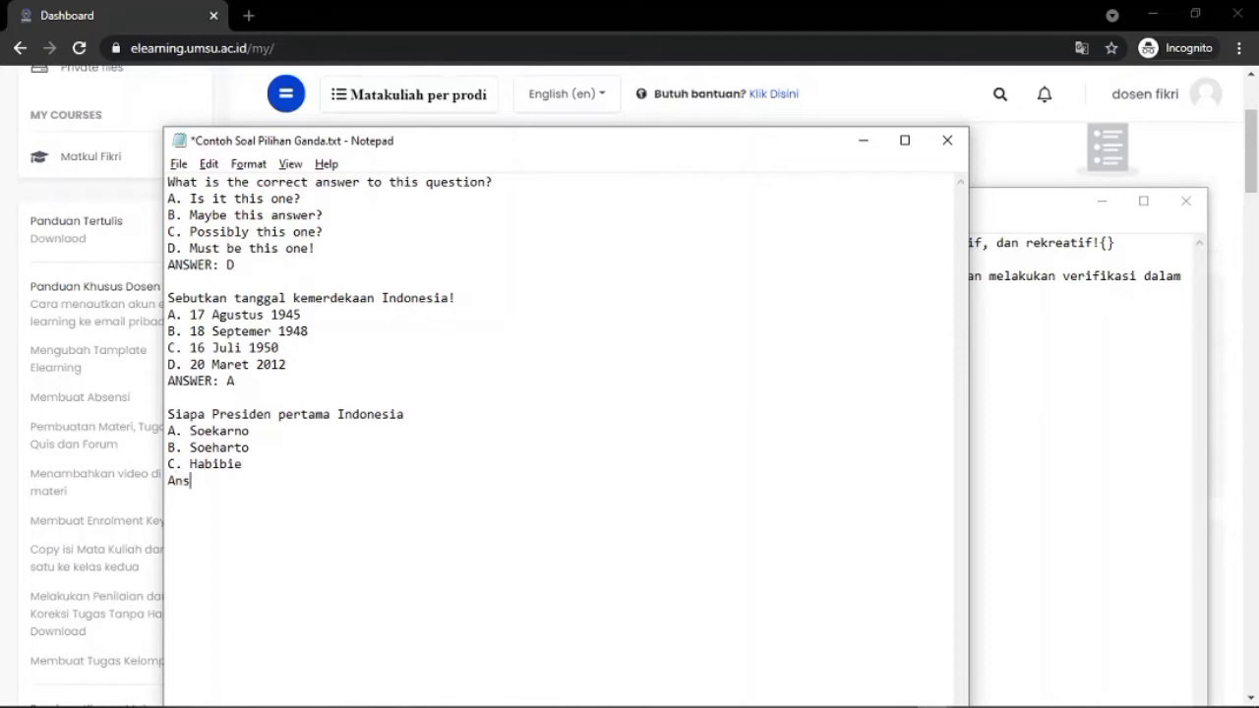
type("wer")
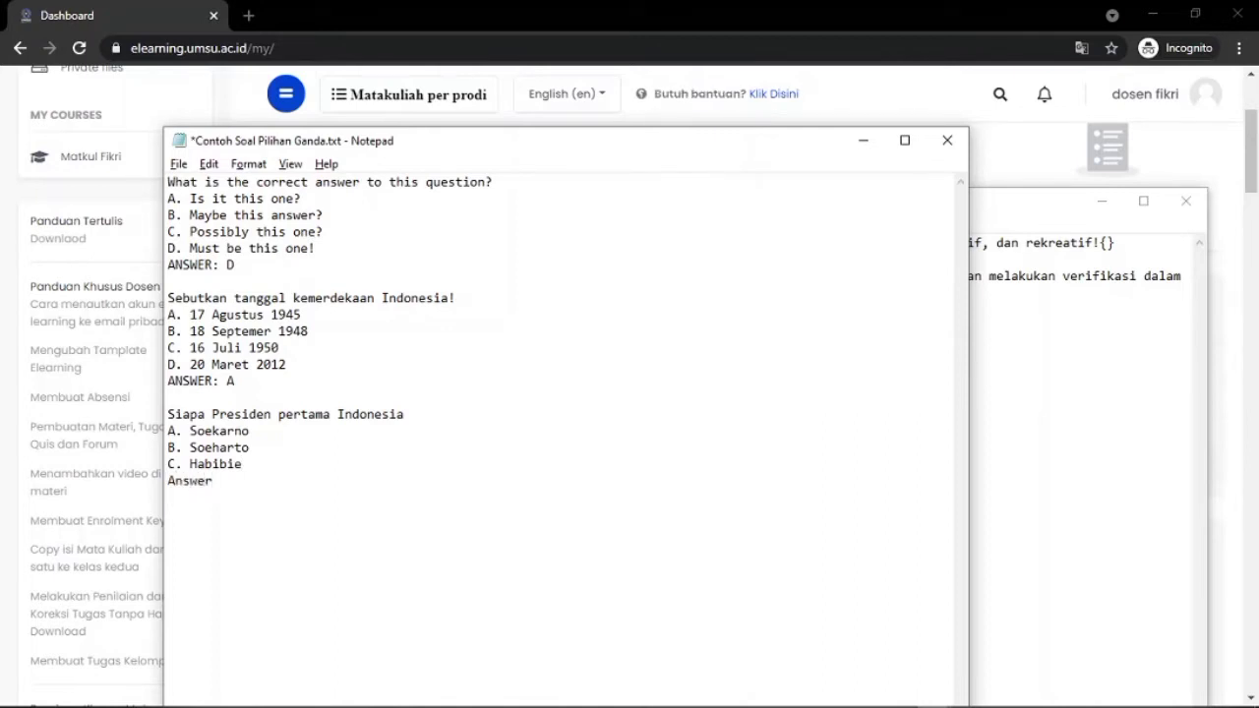
type(":")
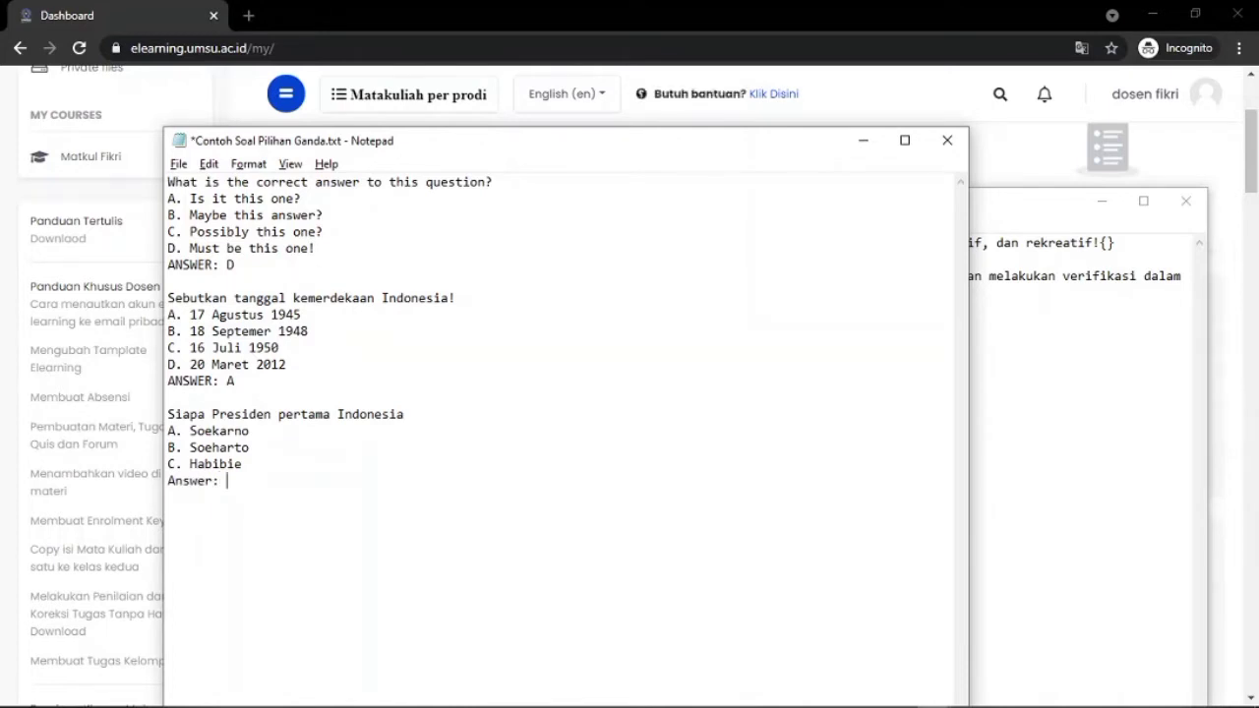
- Rewrite the third question's answer line in capitals as "ANSWER: A"
key("BackSpace")
key("BackSpace")
key("BackSpace")
key("BackSpace")
key("BackSpace")
key("BackSpace")
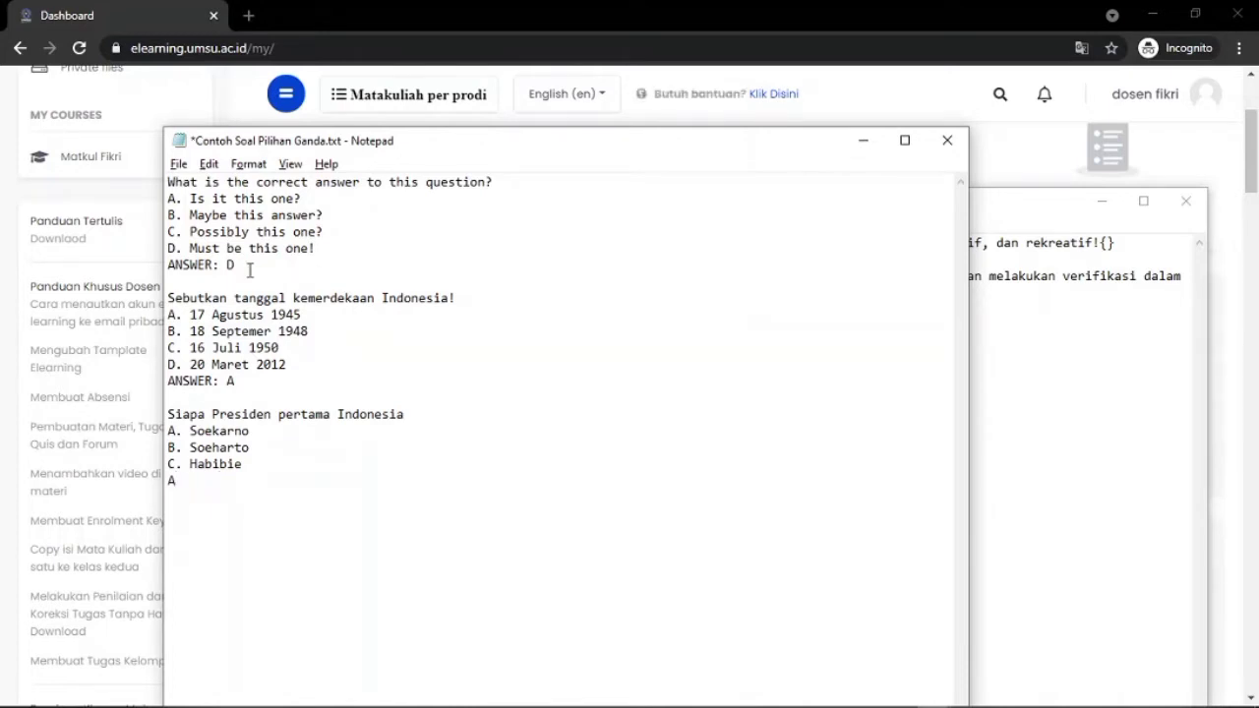
type("NSWER")
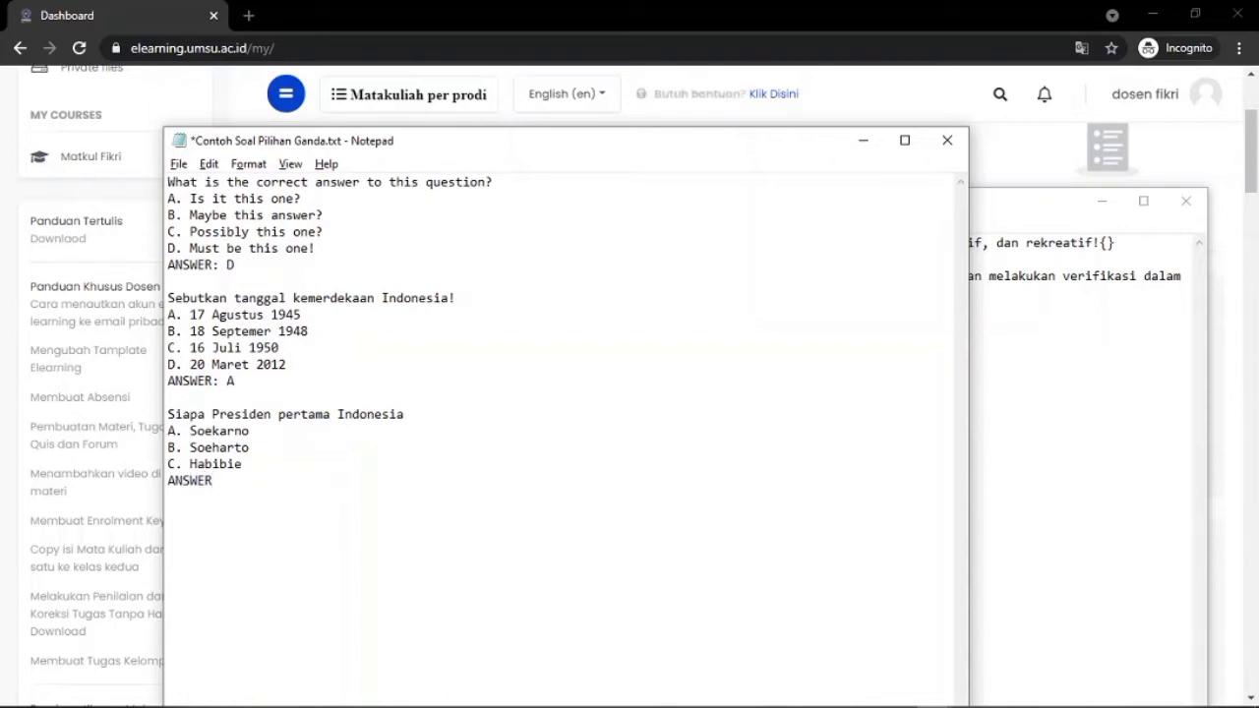
type(": A")
left_click_drag(166, 415, 246, 484)
left_click(246, 484)
- Bring the essay questions file to the front and examine the first question's text and its closing {} braces
left_click(986, 205)
left_click_drag(905, 211, 695, 221)
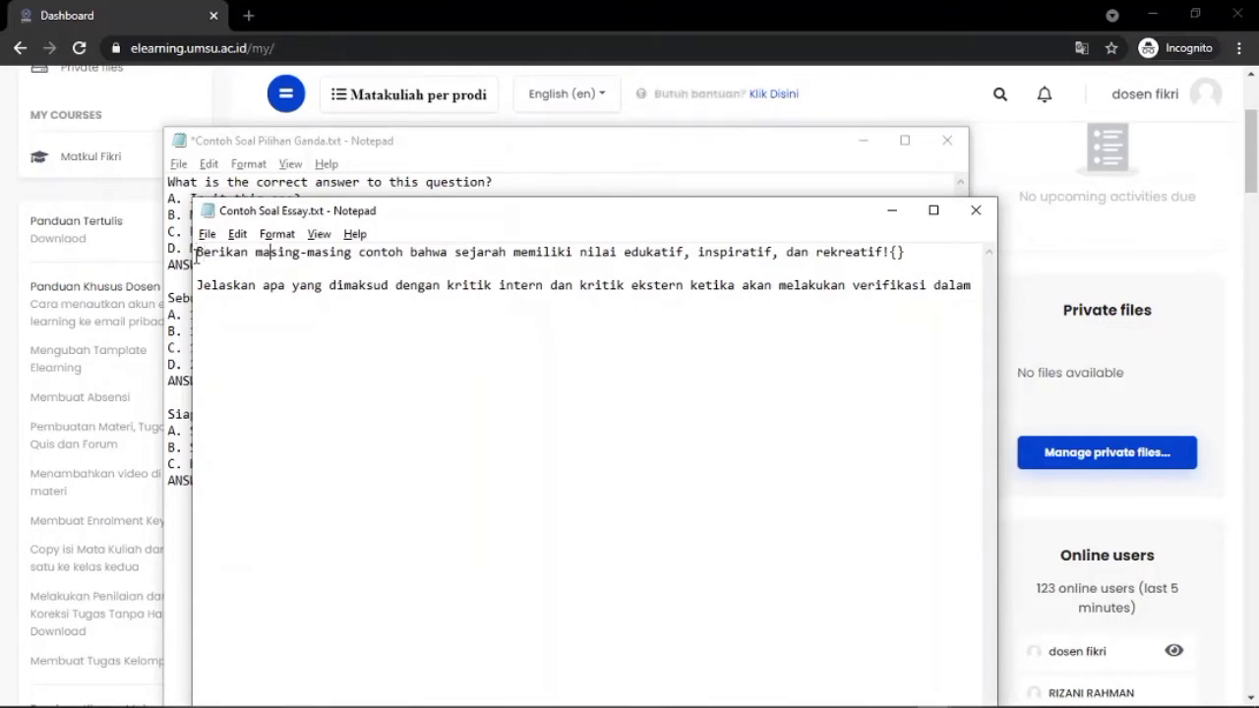
left_click_drag(197, 253, 890, 256)
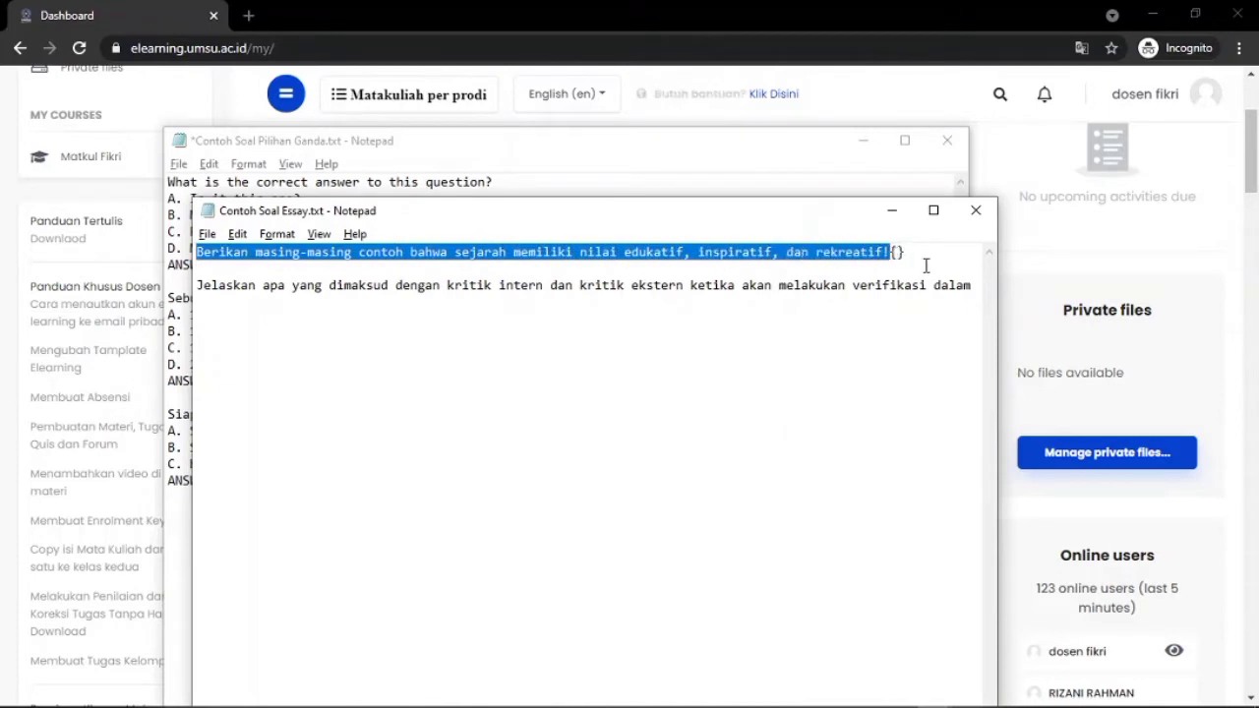
key("Right")
key("Right")
key("Right")
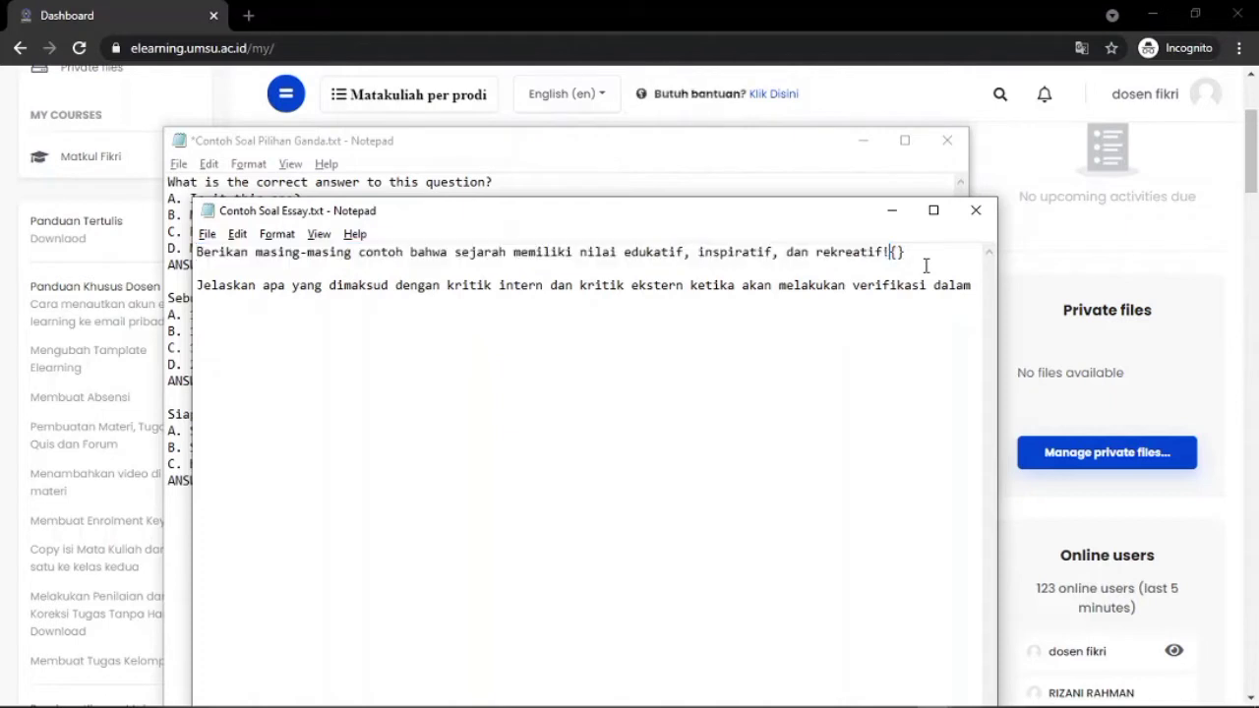
key("Right")
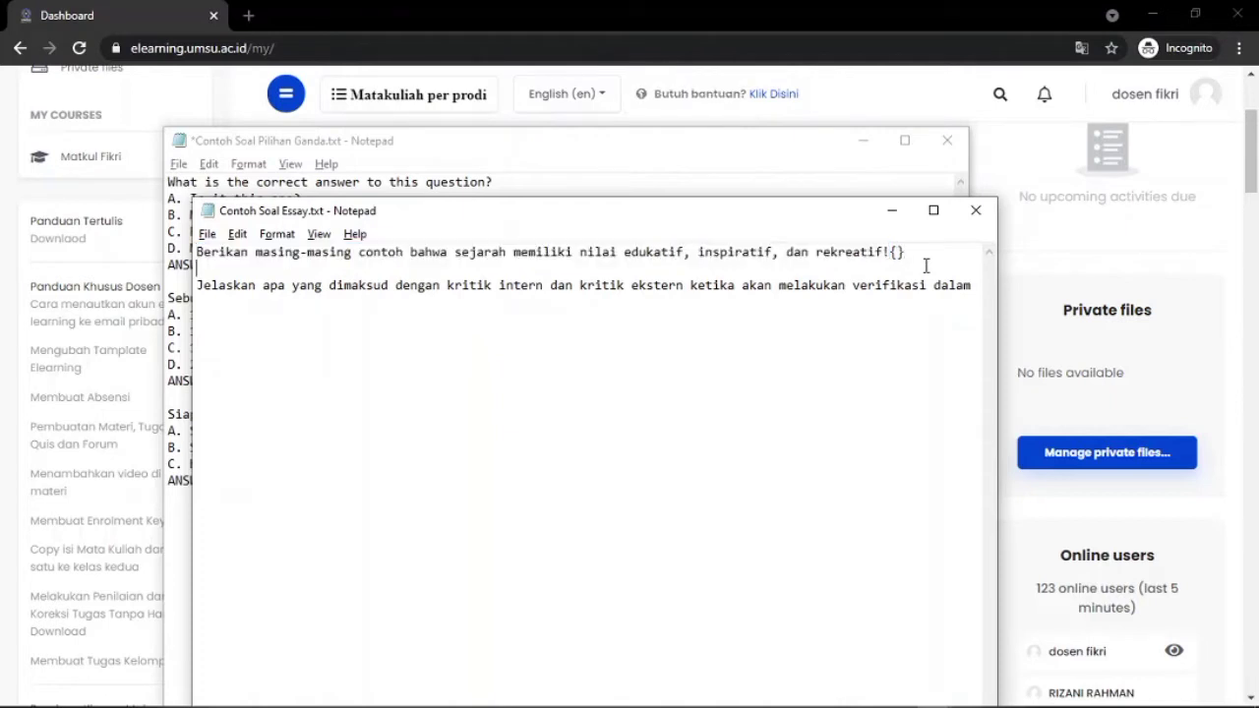
left_click_drag(906, 253, 893, 253)
left_click(913, 252)
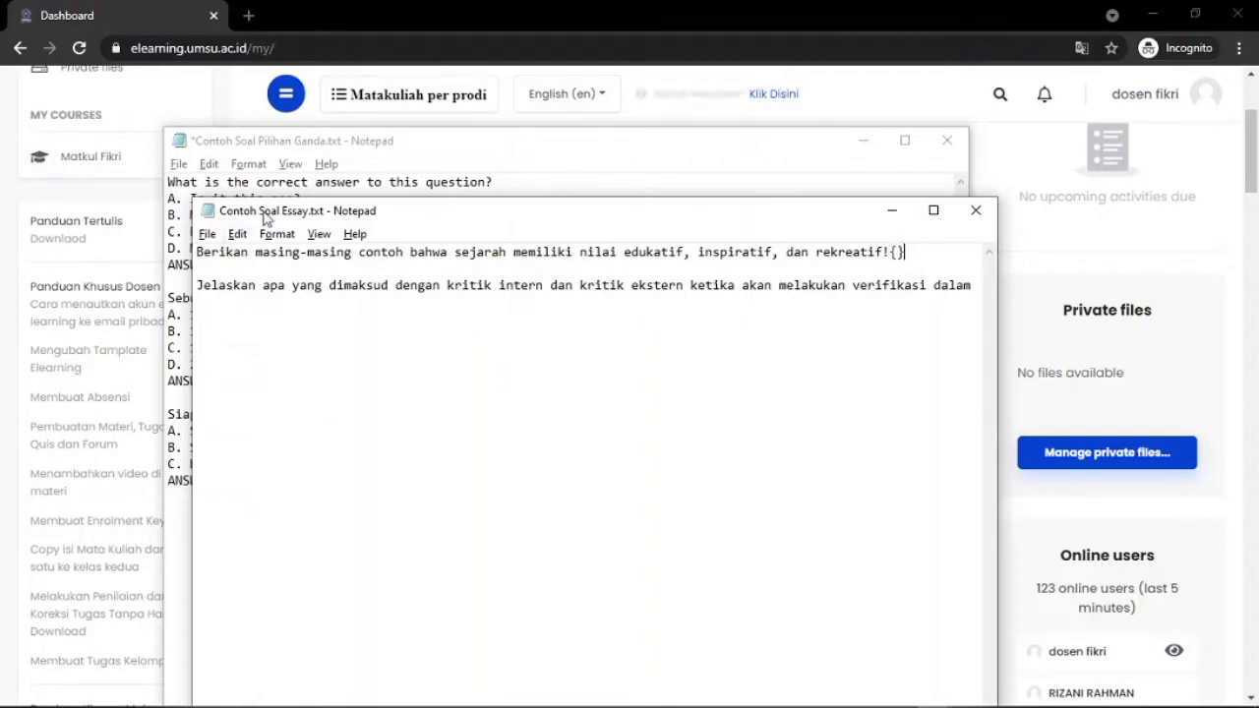
- Add a blank line below the second essay question and enter "Siapakah Presiden Pertama Indonesia?{}" as the third question
left_click_drag(264, 214, 362, 215)
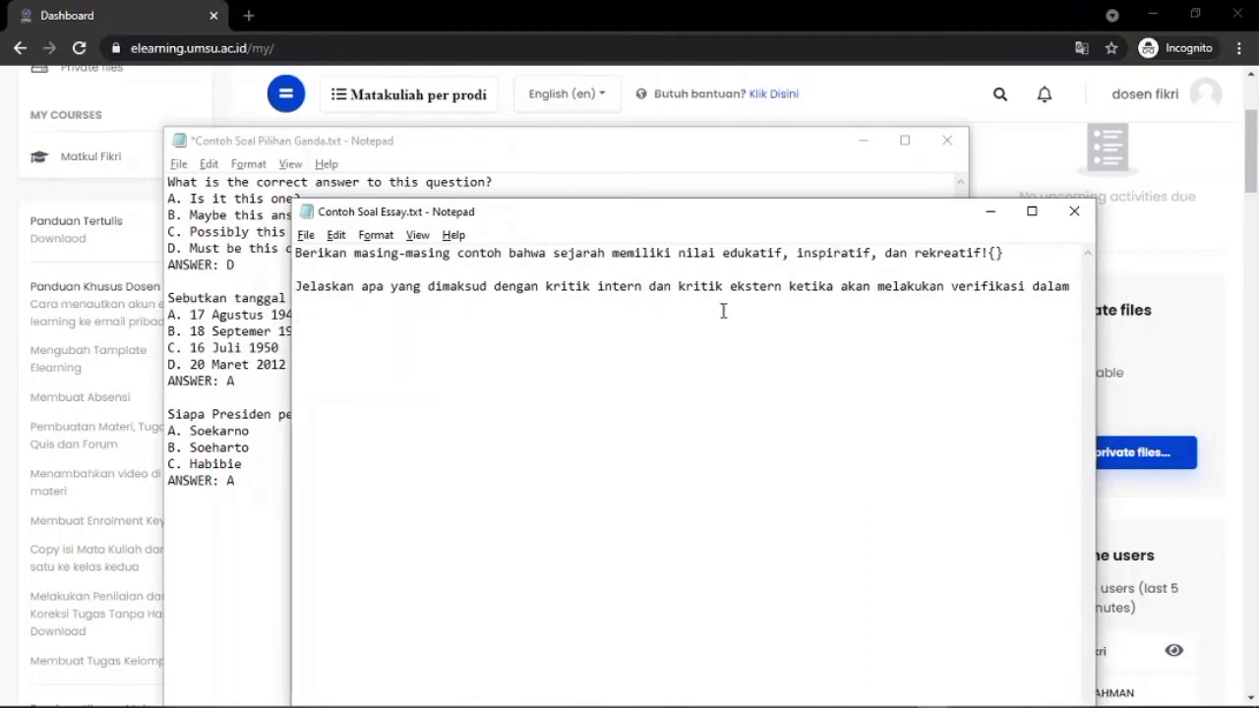
key("End")
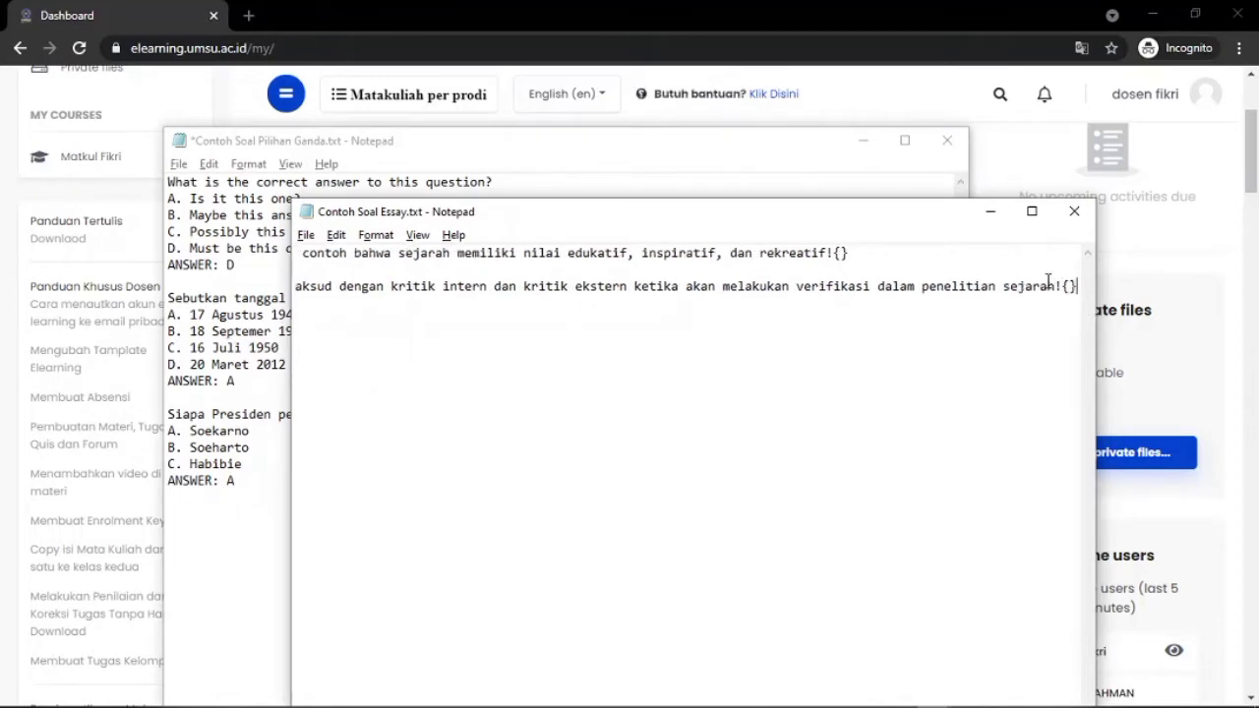
key("Return")
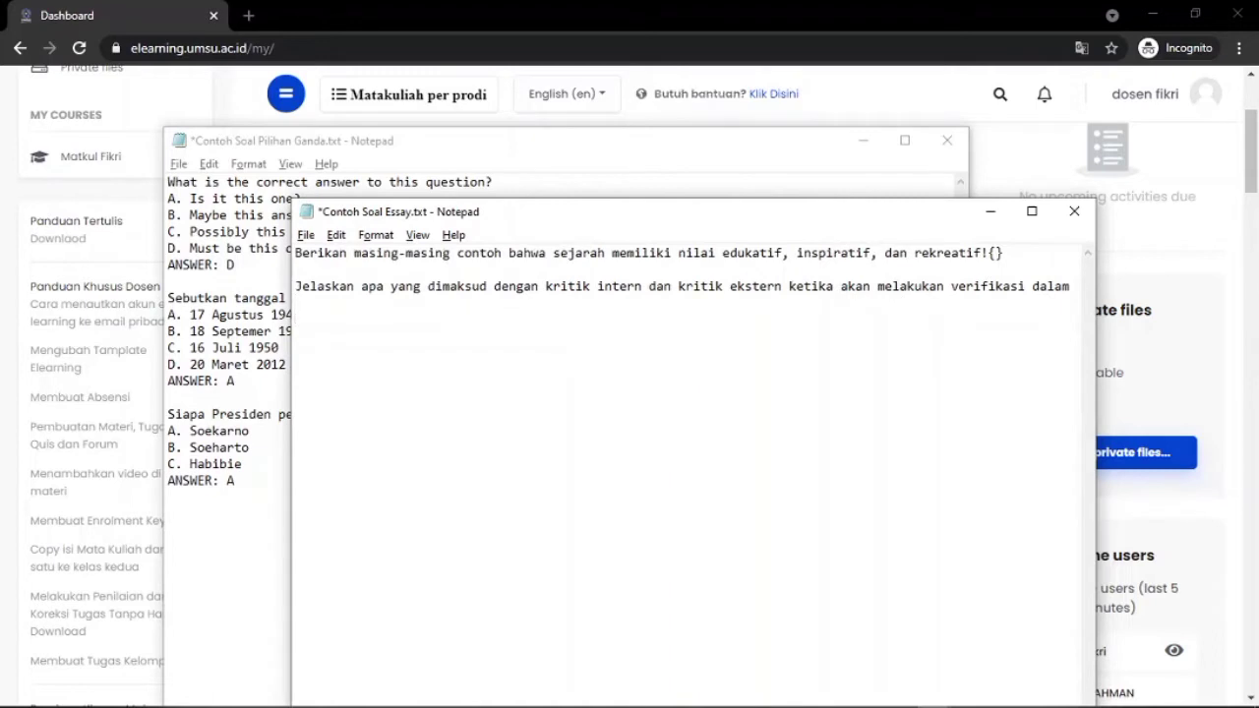
type("Sia")
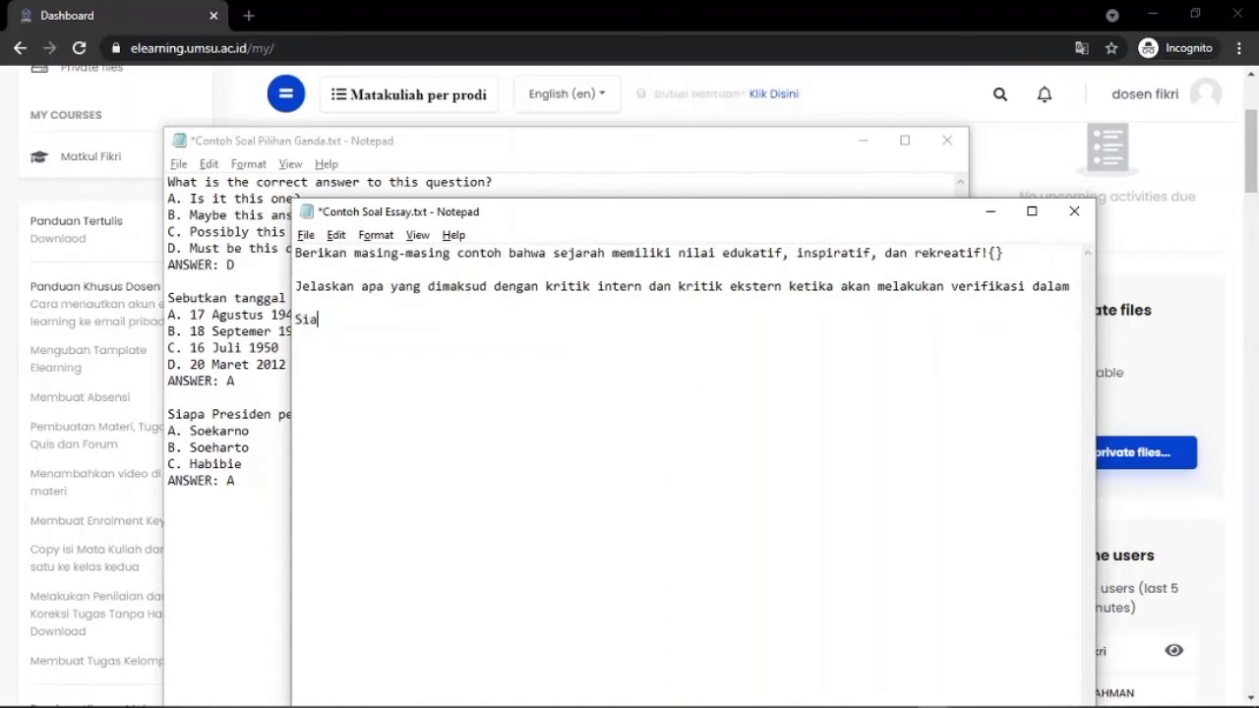
type("pakah P")
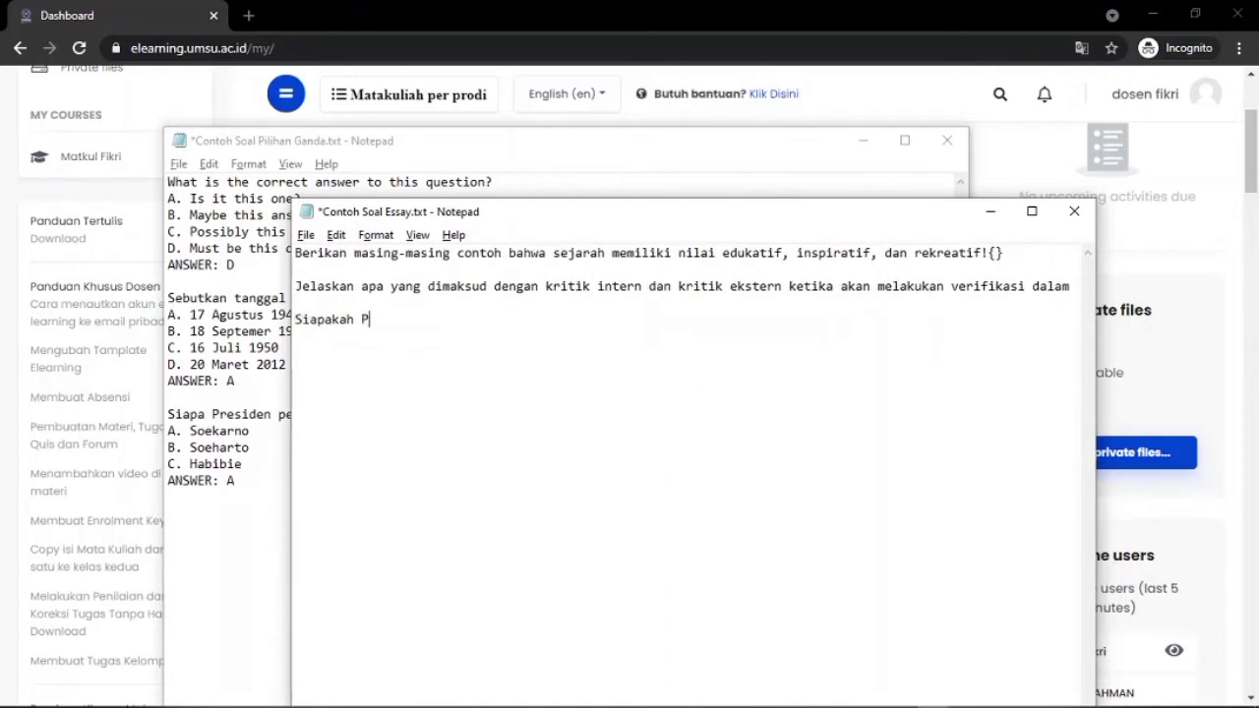
type("reside")
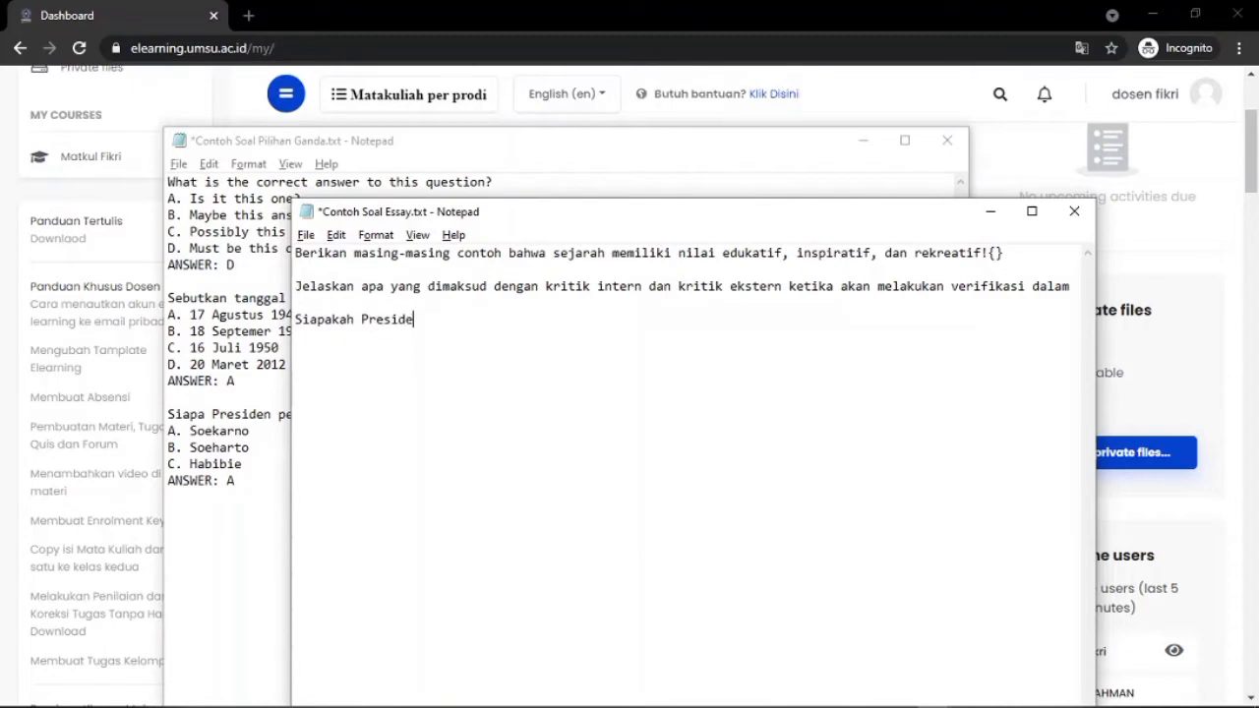
type("n Pert")
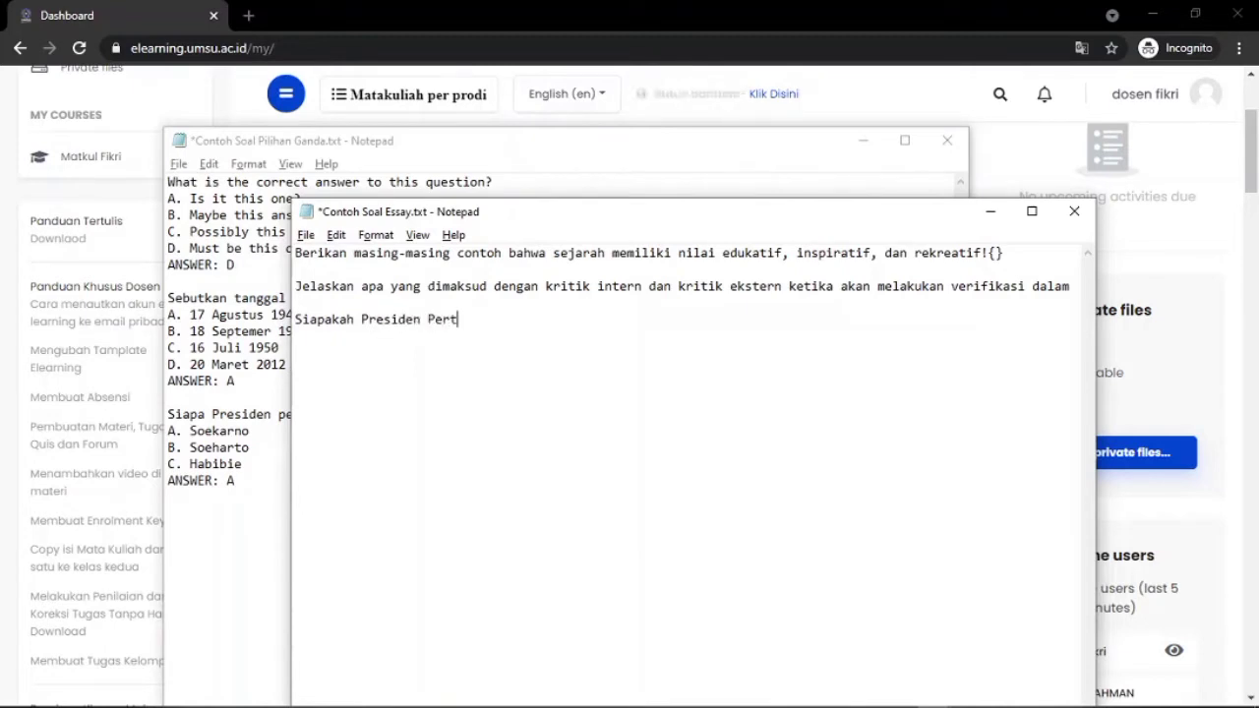
type("ama I")
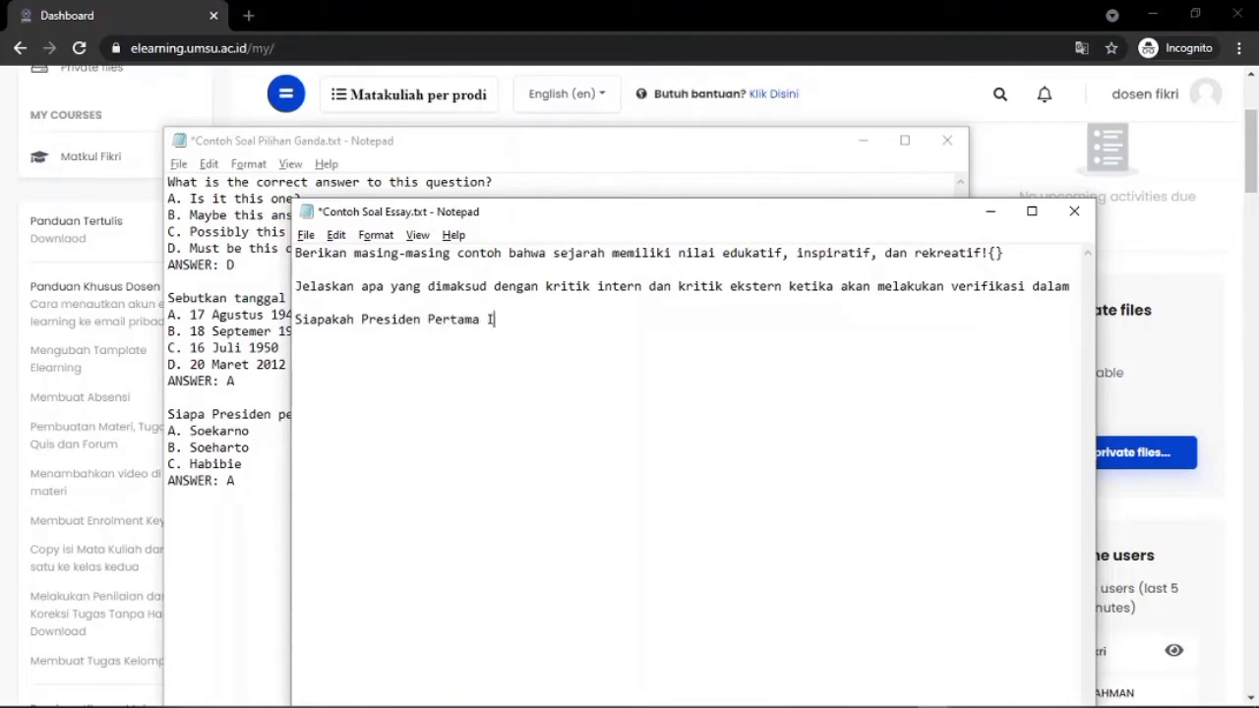
type("ndonesia")
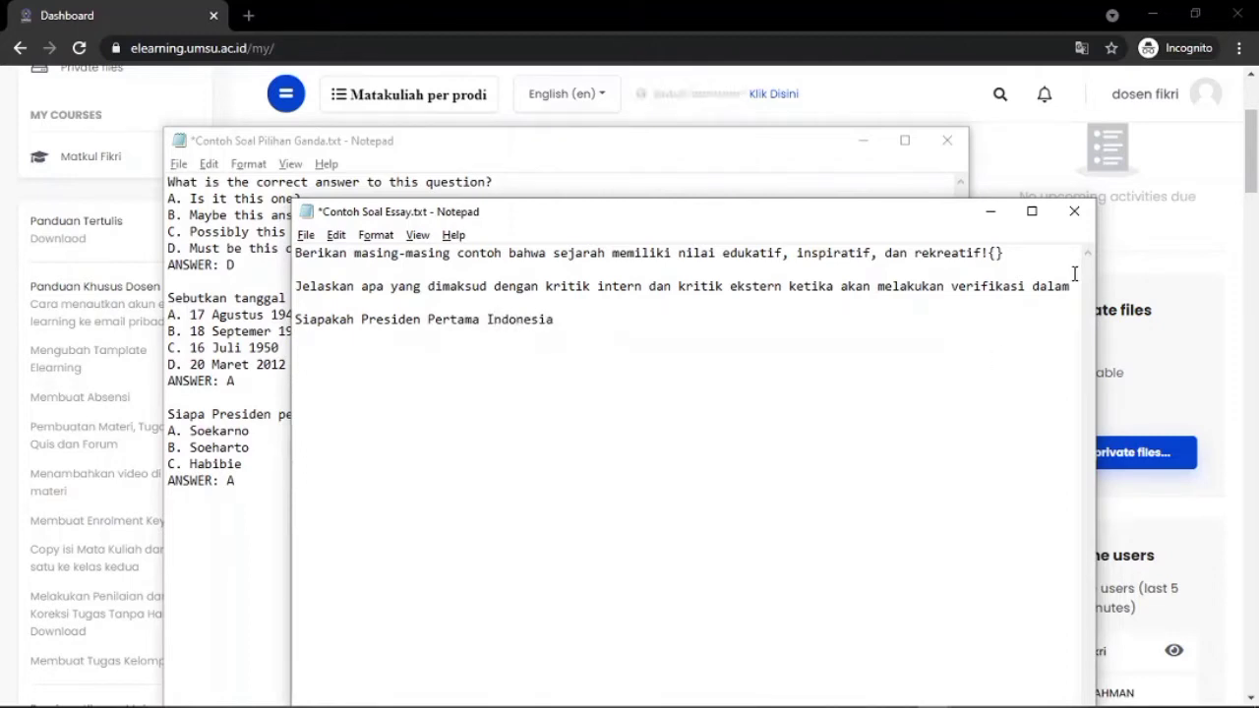
type("?")
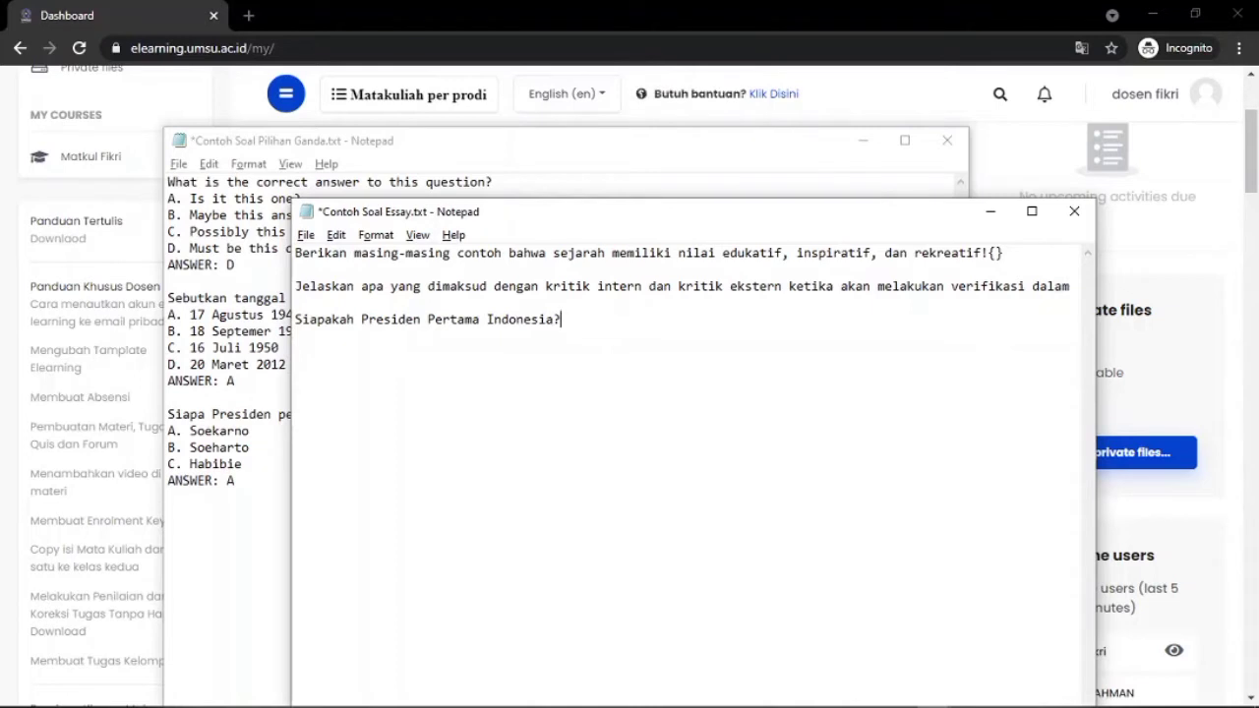
type("{}")
- Set the essay file aside from the multiple-choice file and view the two question files in turn
left_click_drag(594, 219, 848, 210)
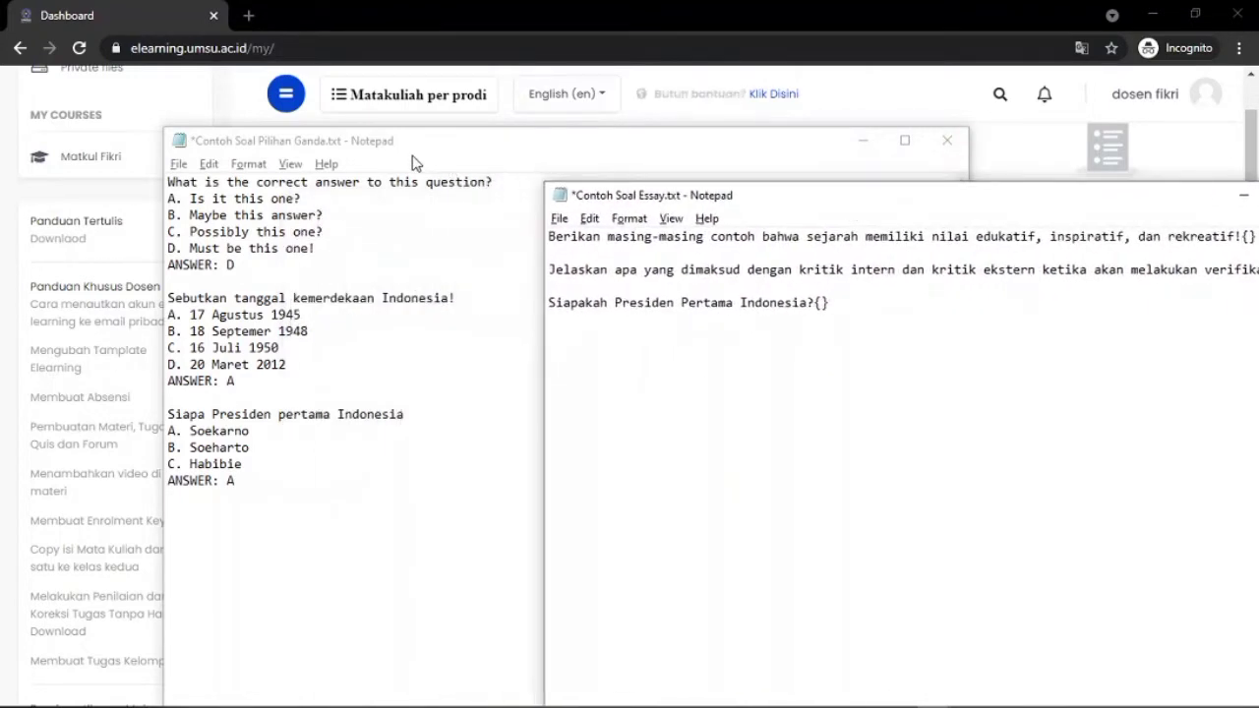
left_click(374, 163)
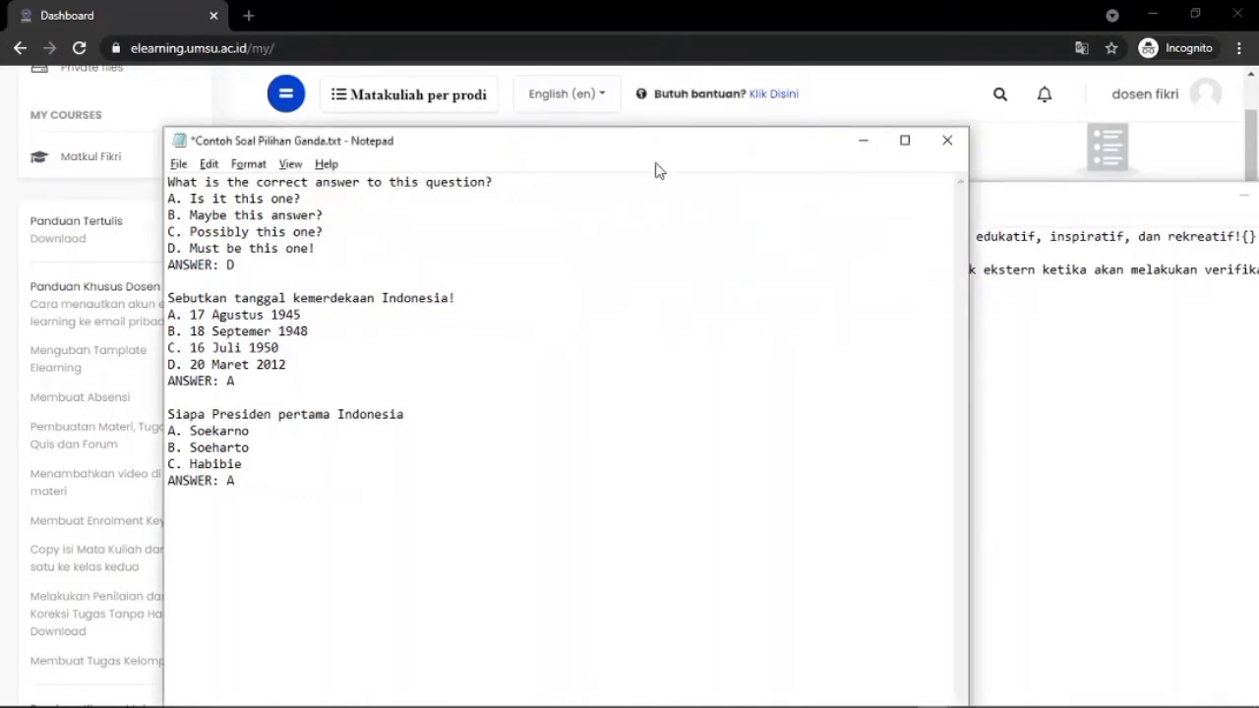
left_click(997, 197)
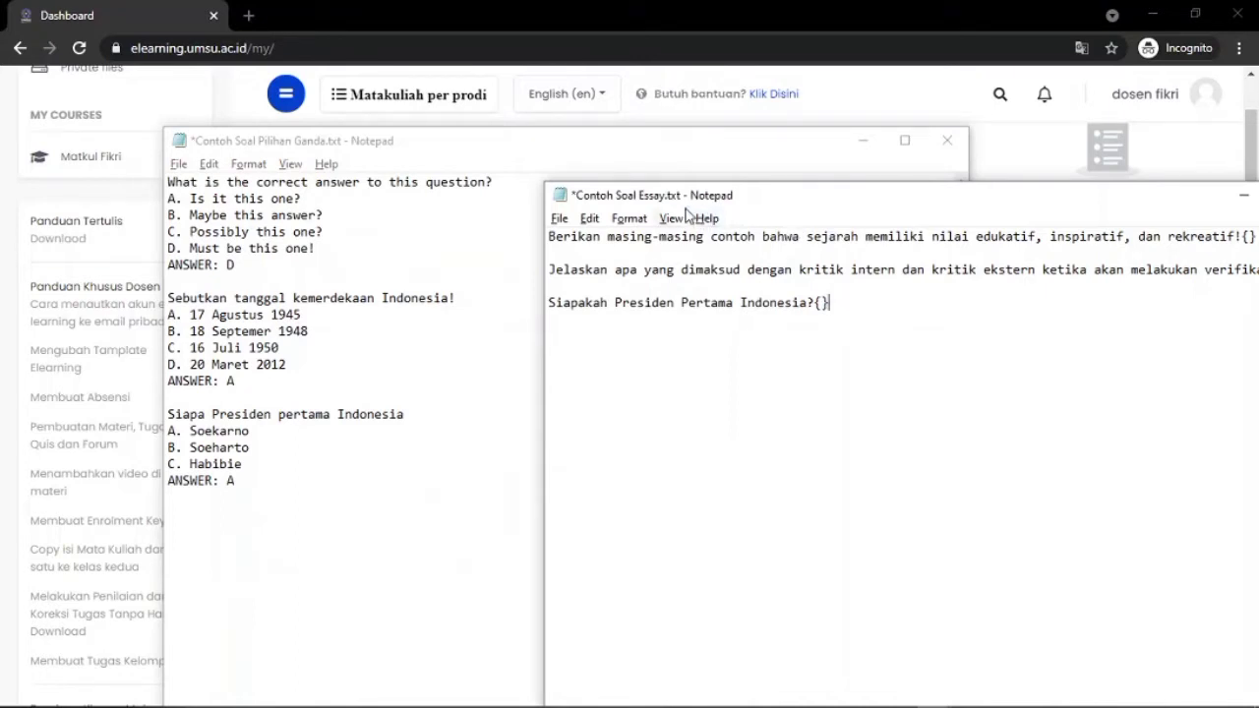
- Search Windows for the Notepad app with "note", and return to the essay file
key("alt+Tab")
key("super")
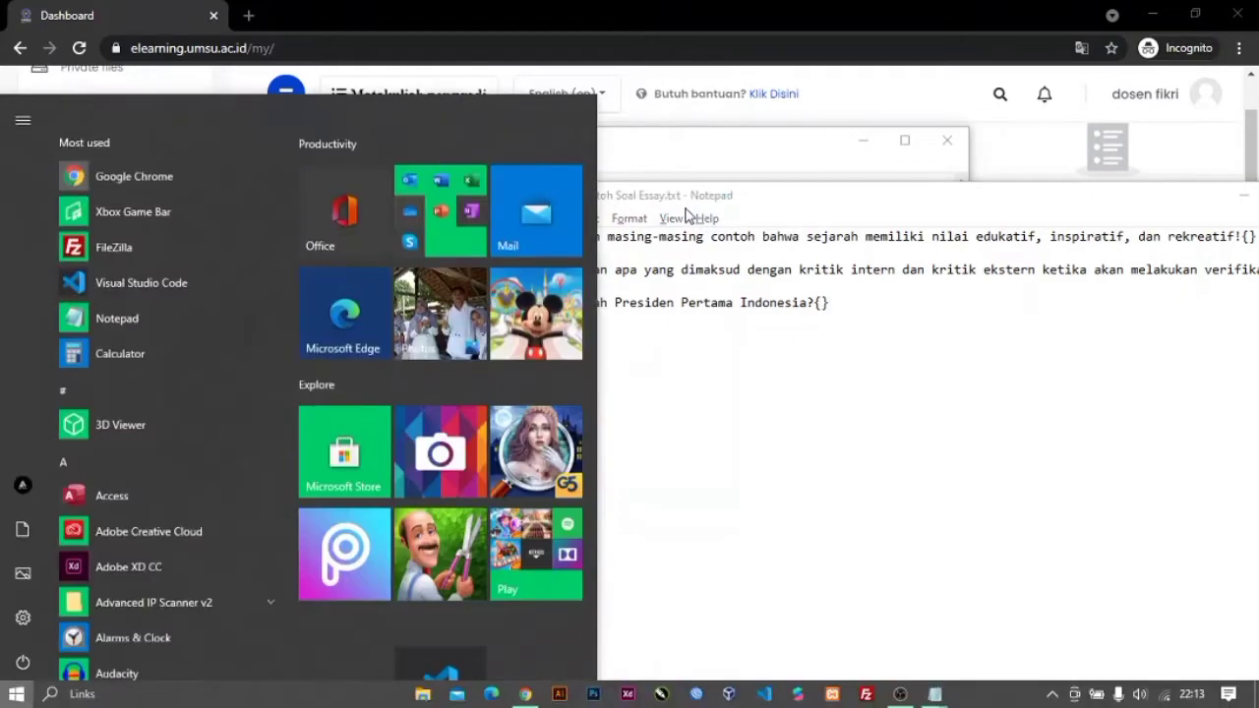
type("note")
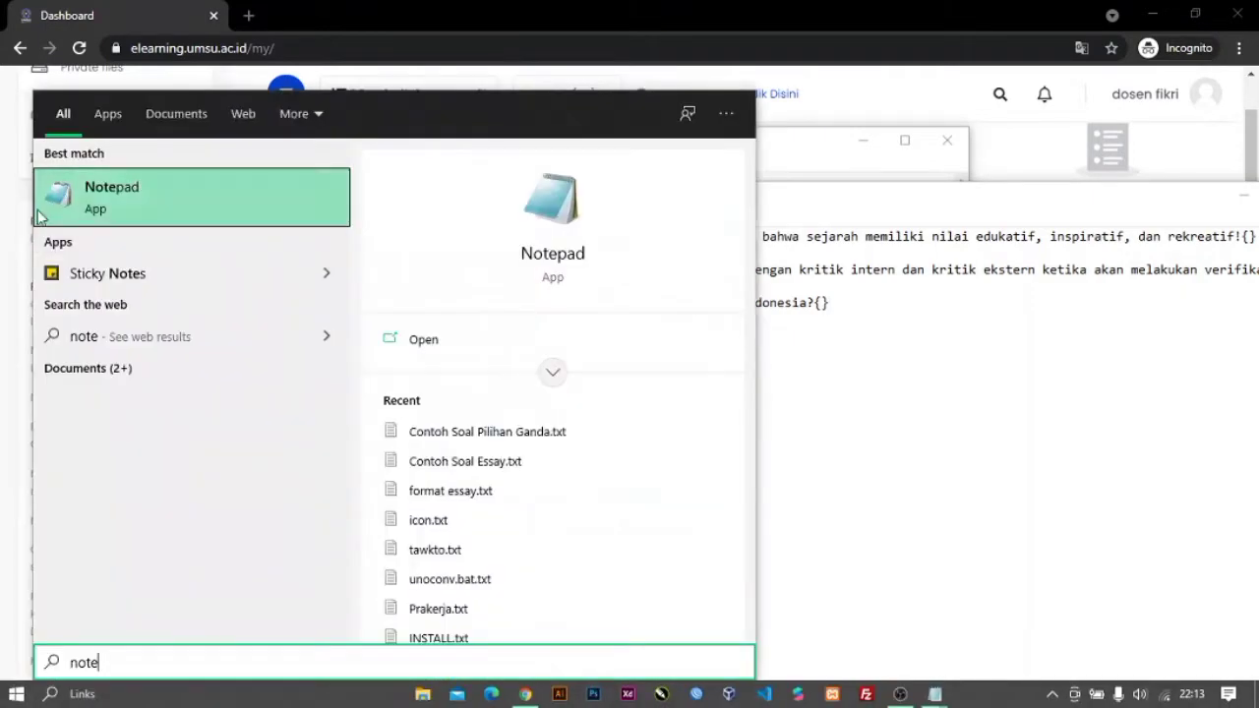
left_click(816, 109)
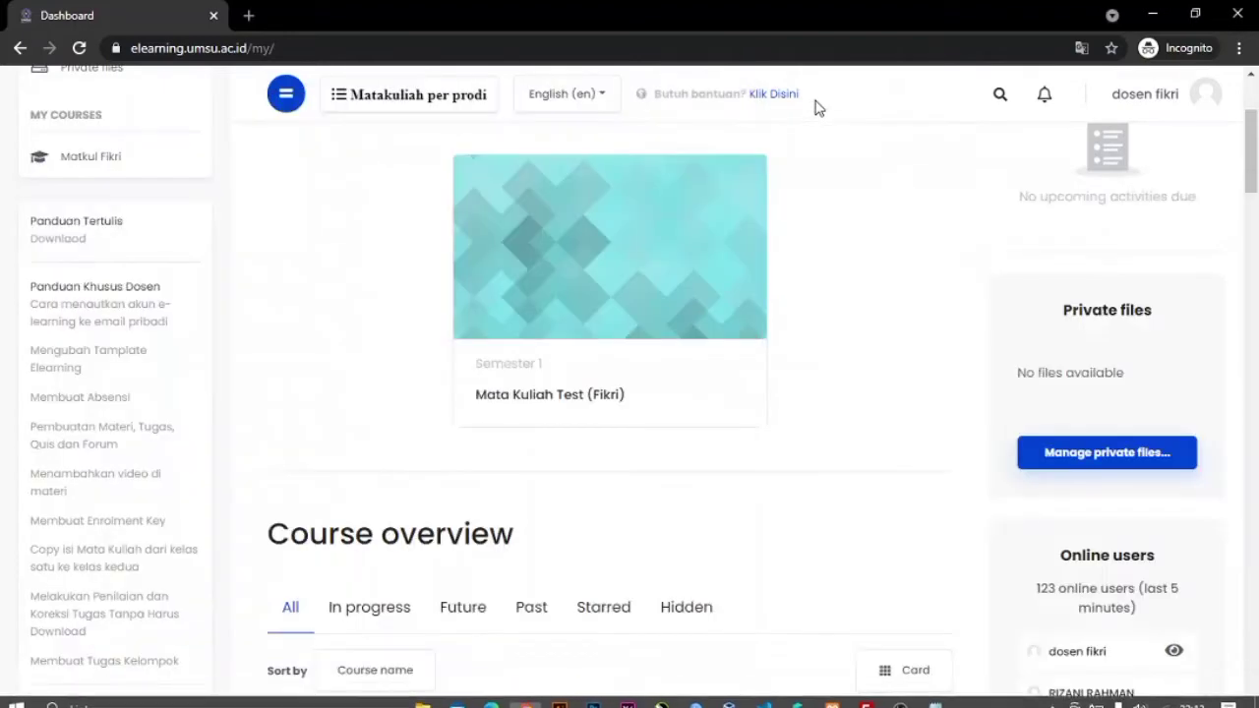
key("alt+Tab")
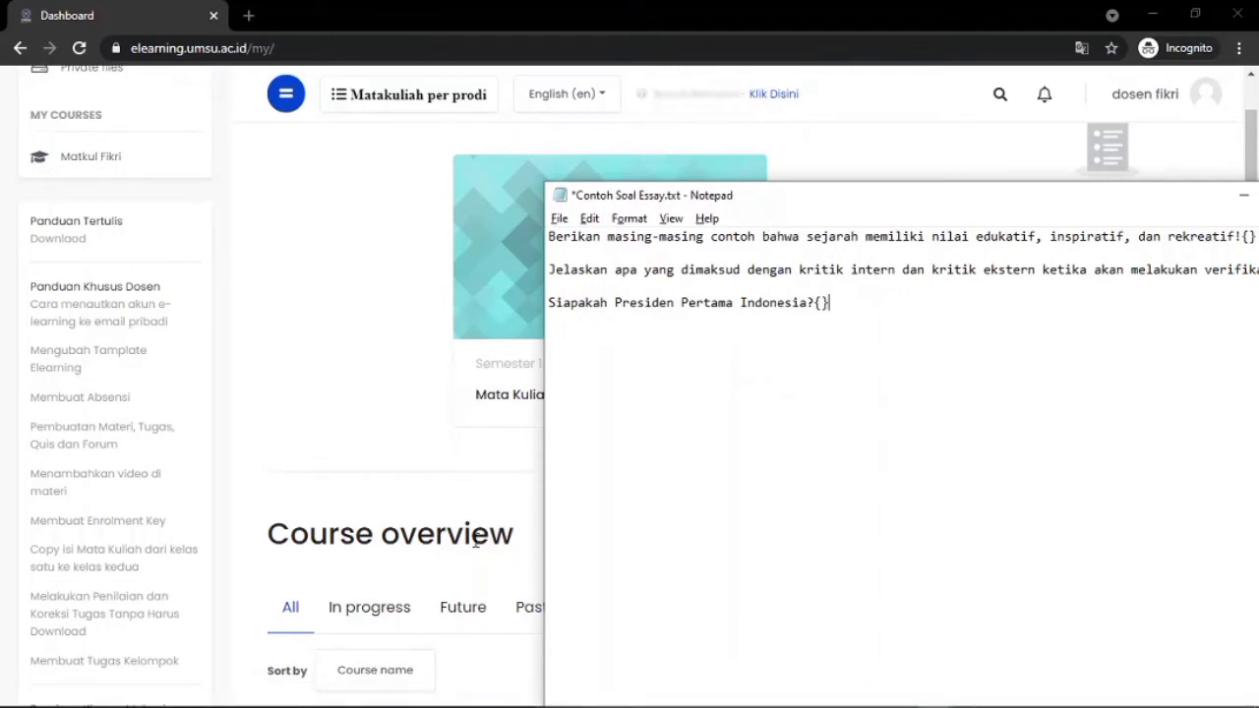
- Save the essay and multiple-choice question files and minimise both windows
left_click_drag(750, 201, 506, 224)
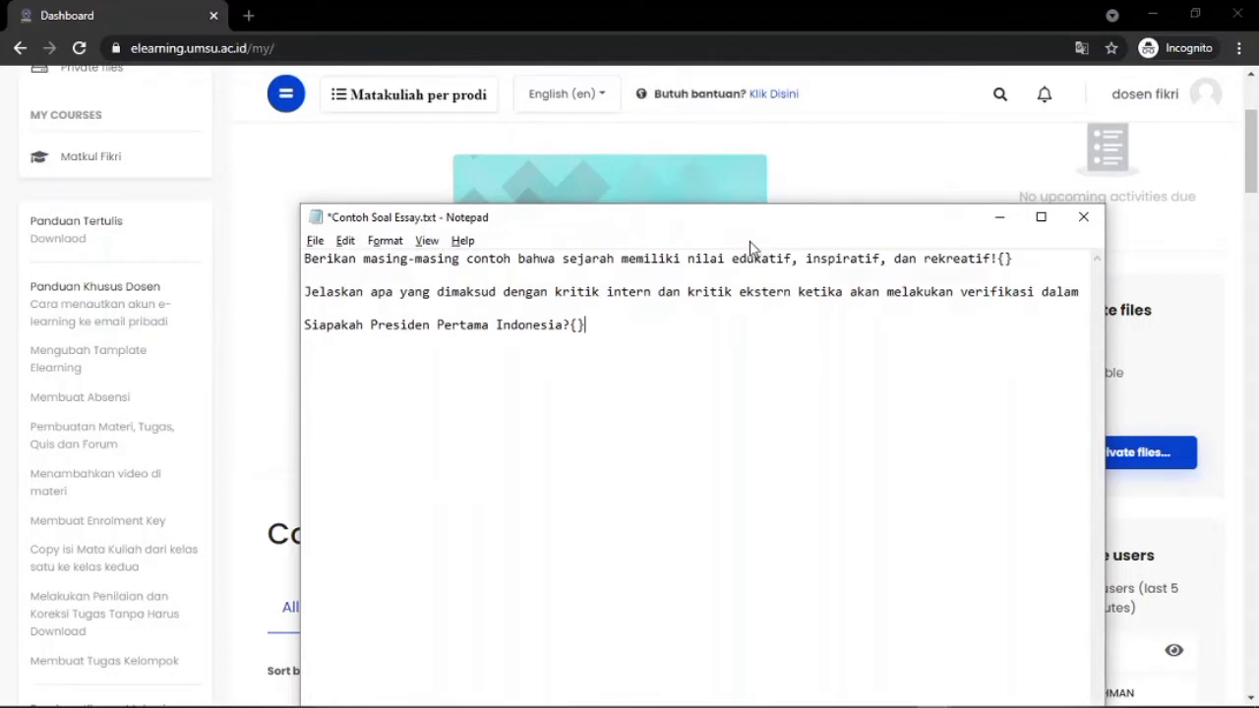
key("ctrl+s")
key("alt+Tab")
key("alt+Tab")
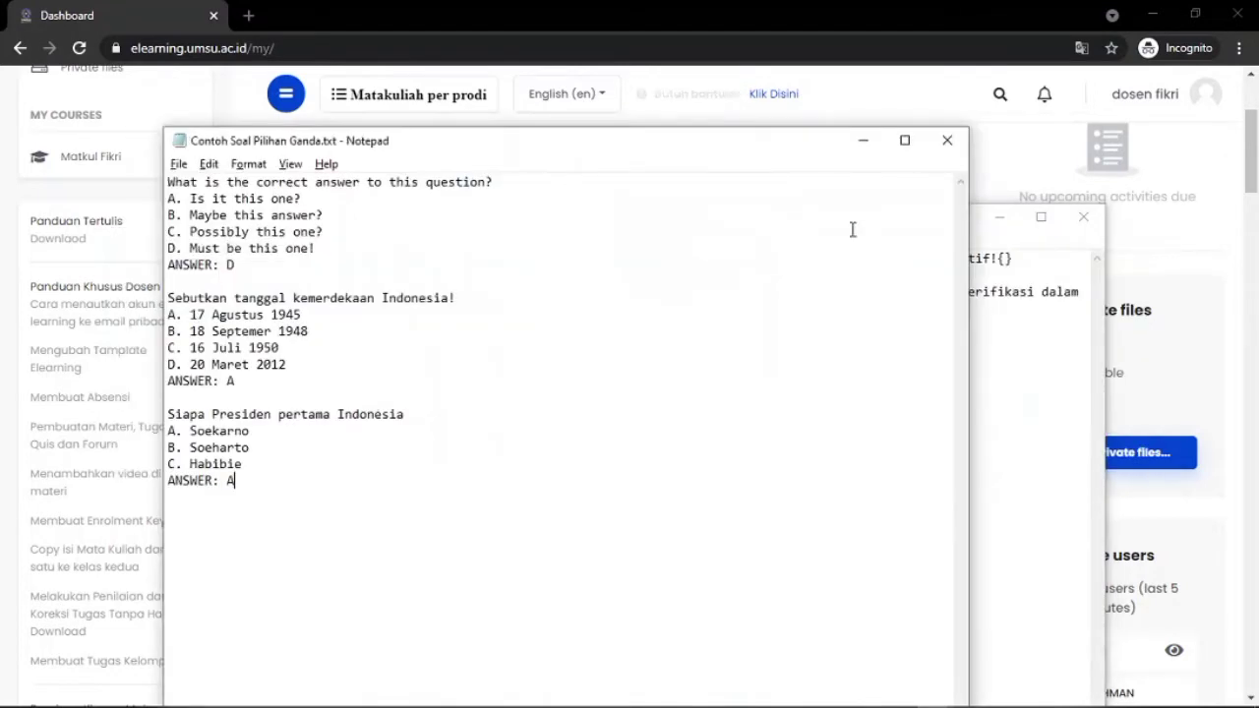
left_click(864, 141)
left_click(999, 220)
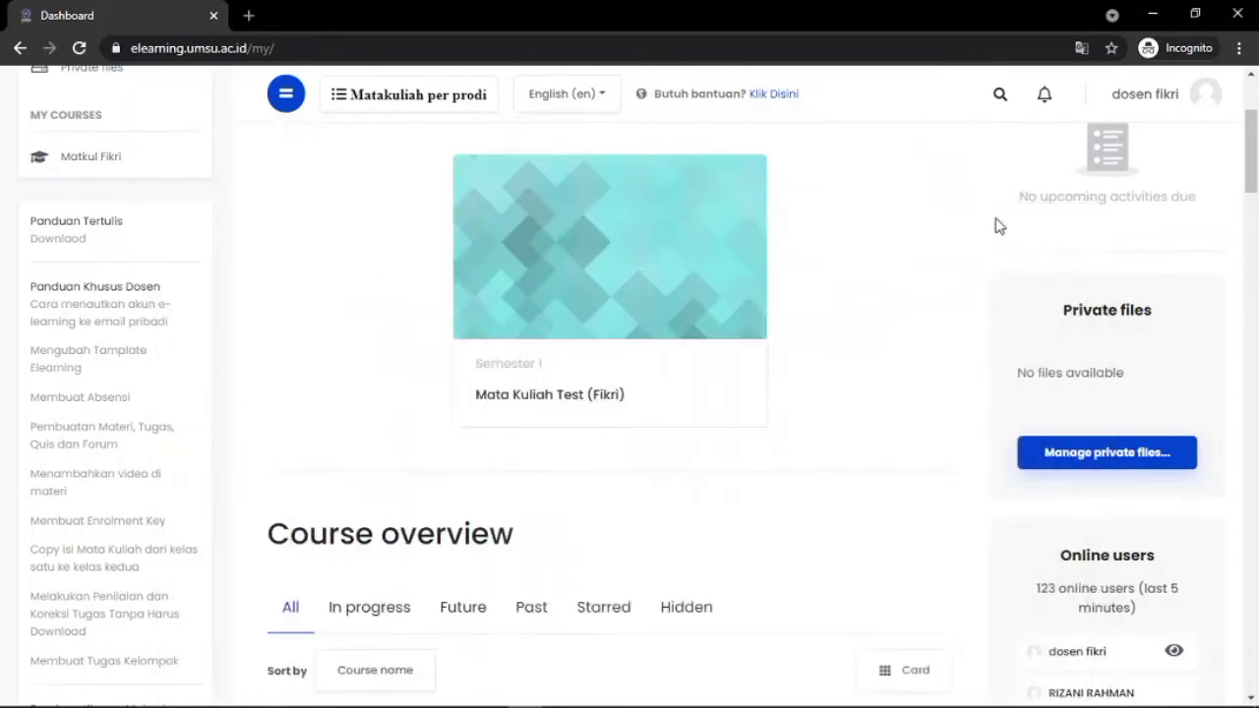
- Open the Mata Kuliah Test course from the recently accessed courses in the e-learning site and look over its page
scroll(467, 285, "up", 2)
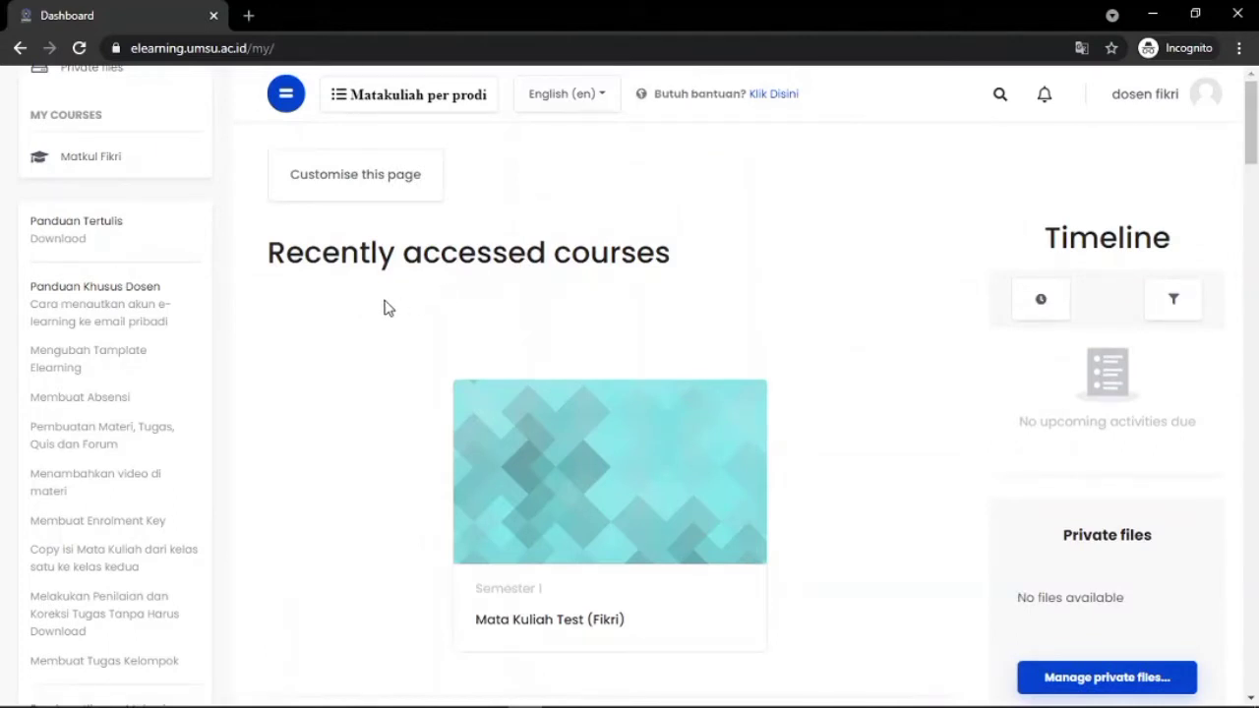
scroll(385, 306, "down", 1)
scroll(530, 285, "up", 1)
scroll(530, 285, "down", 2)
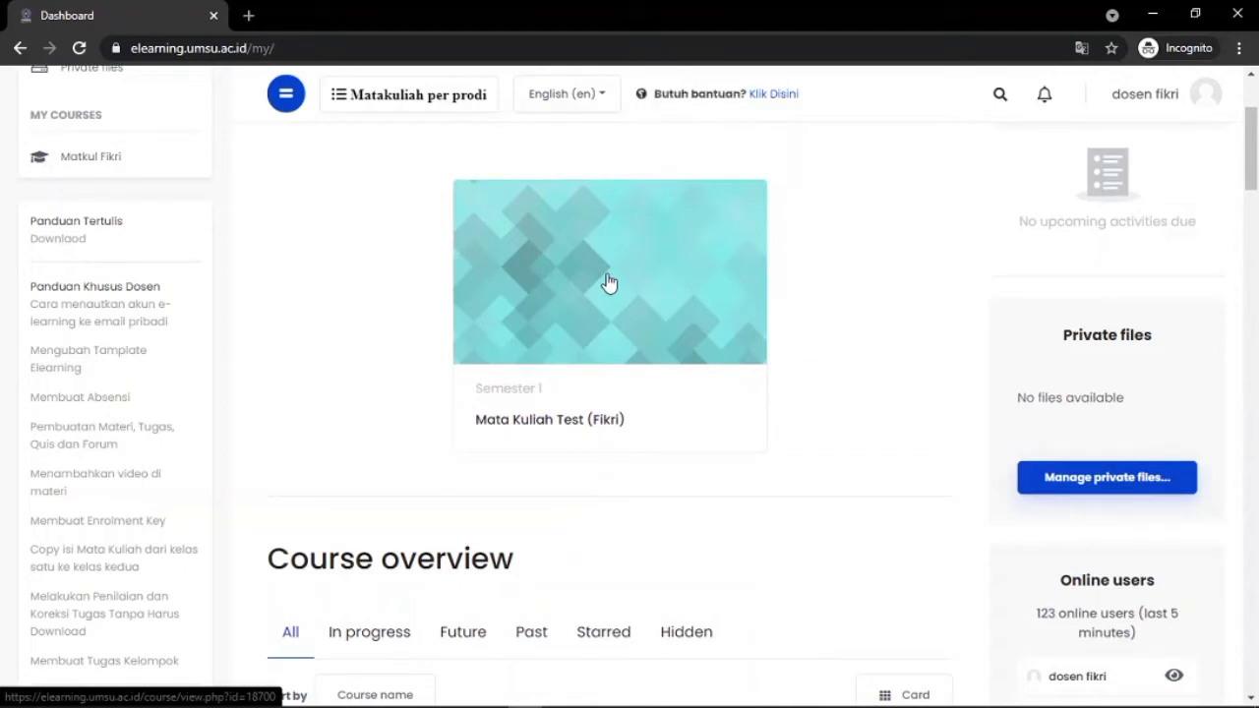
left_click(608, 283)
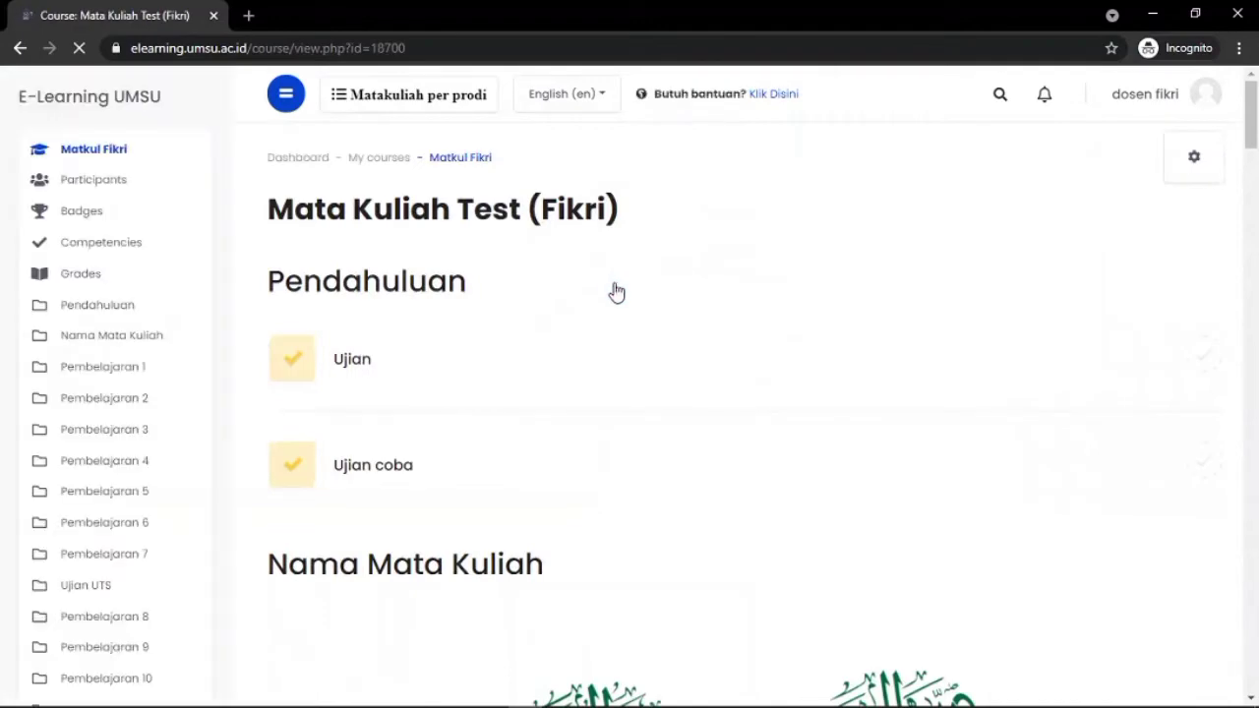
scroll(745, 396, "down", 7)
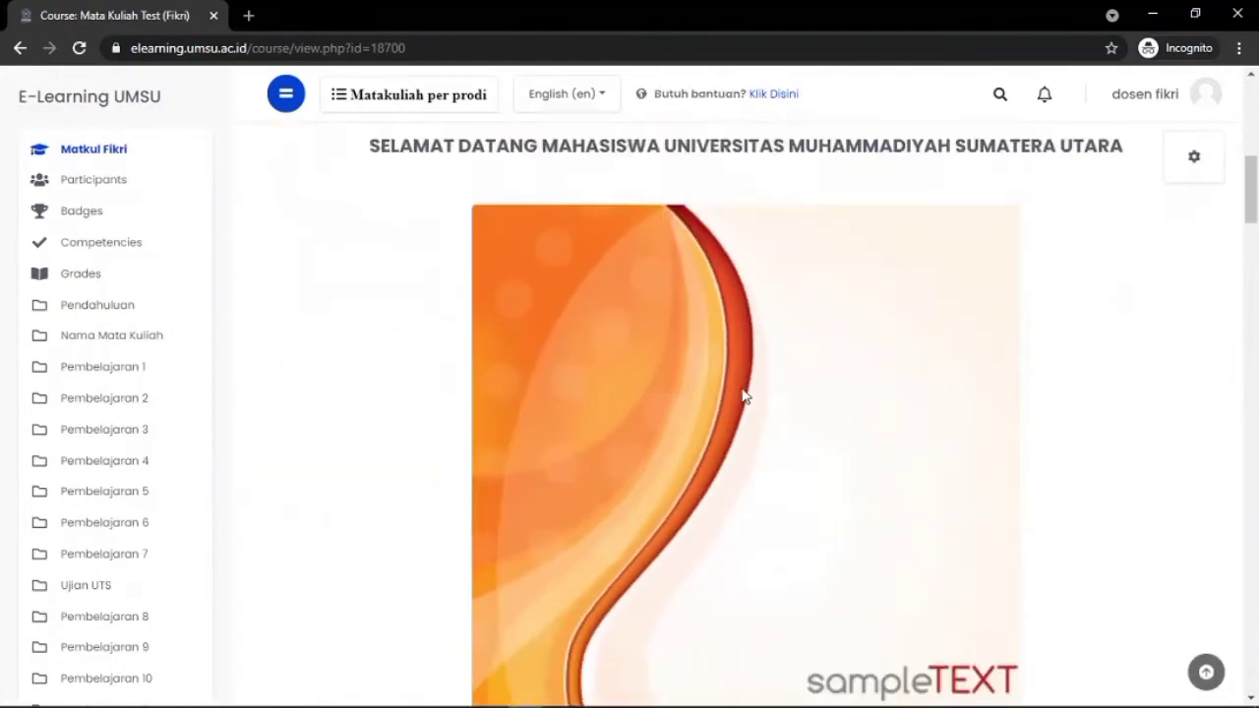
scroll(744, 395, "up", 5)
scroll(430, 225, "up", 3)
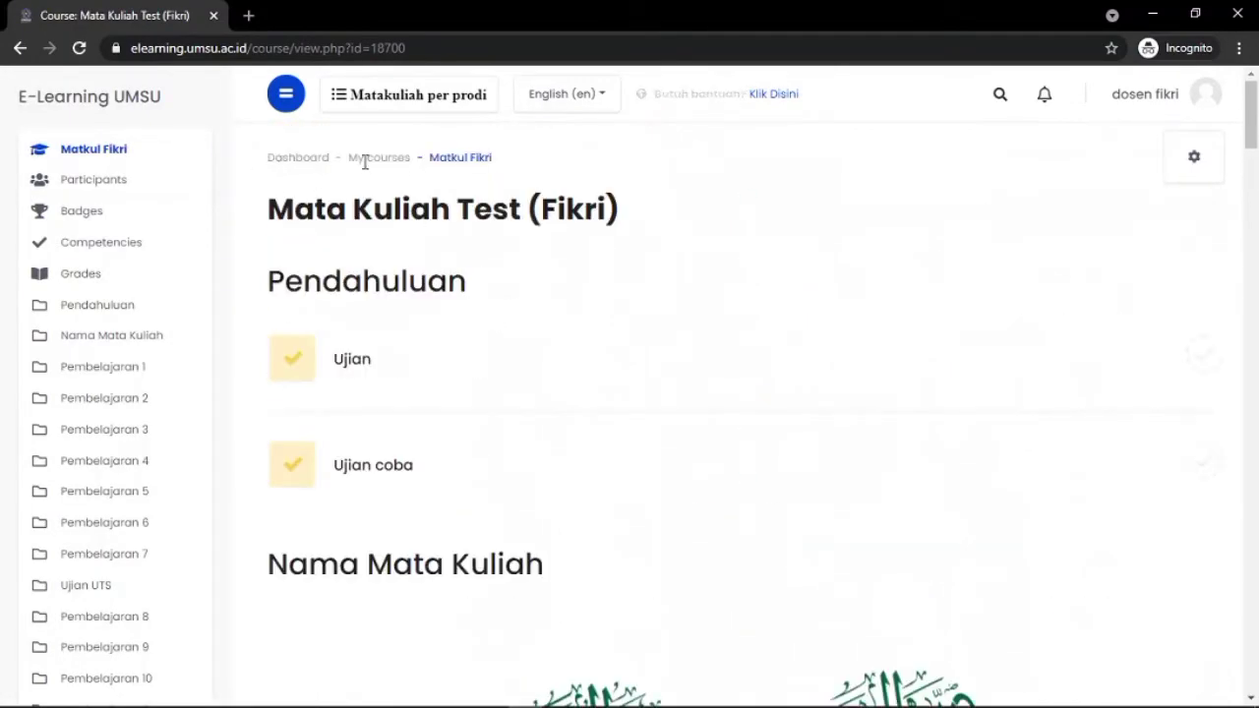
- Open the full course administration page of the Mata Kuliah Test course
scroll(459, 146, "down", 4)
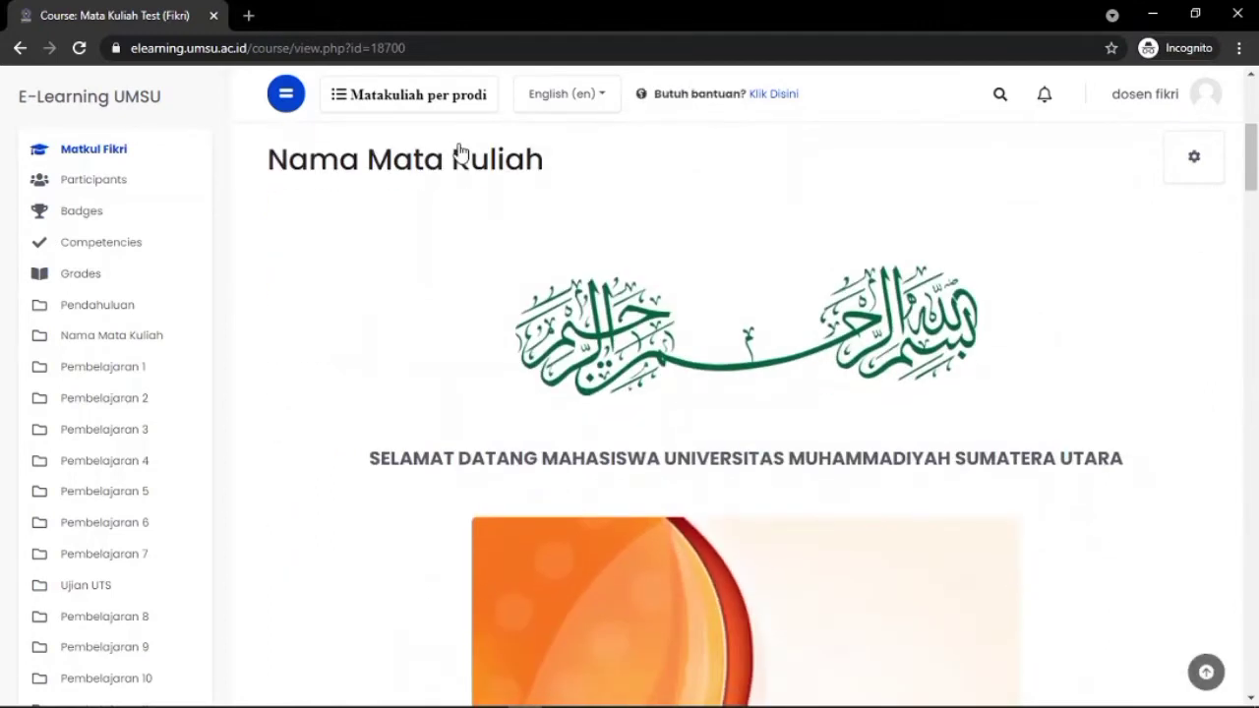
left_click(1190, 158)
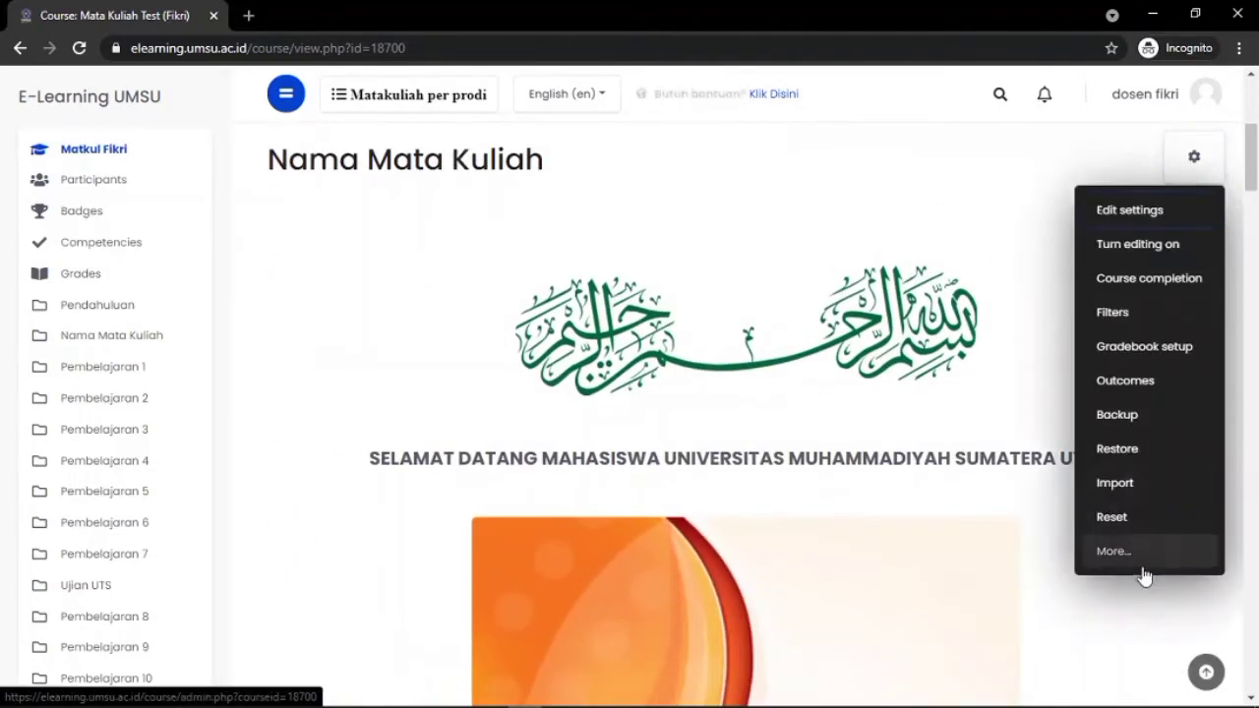
left_click(953, 146)
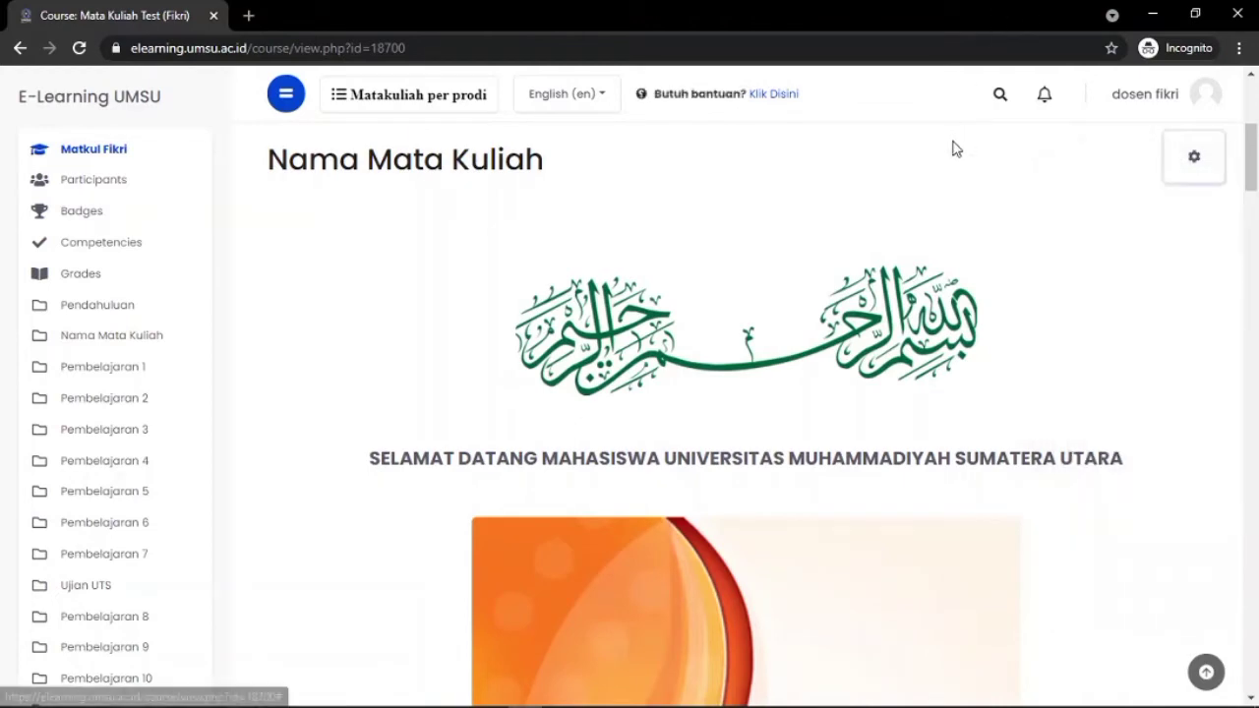
left_click(1190, 163)
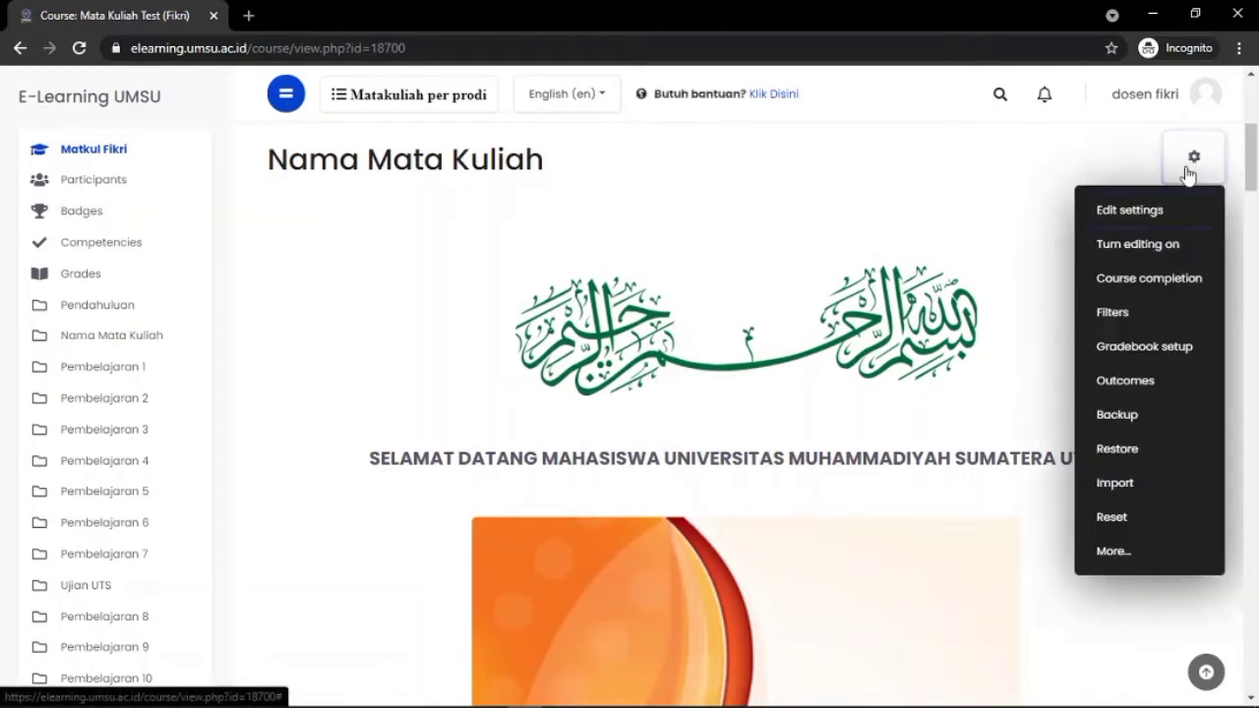
left_click(1149, 553)
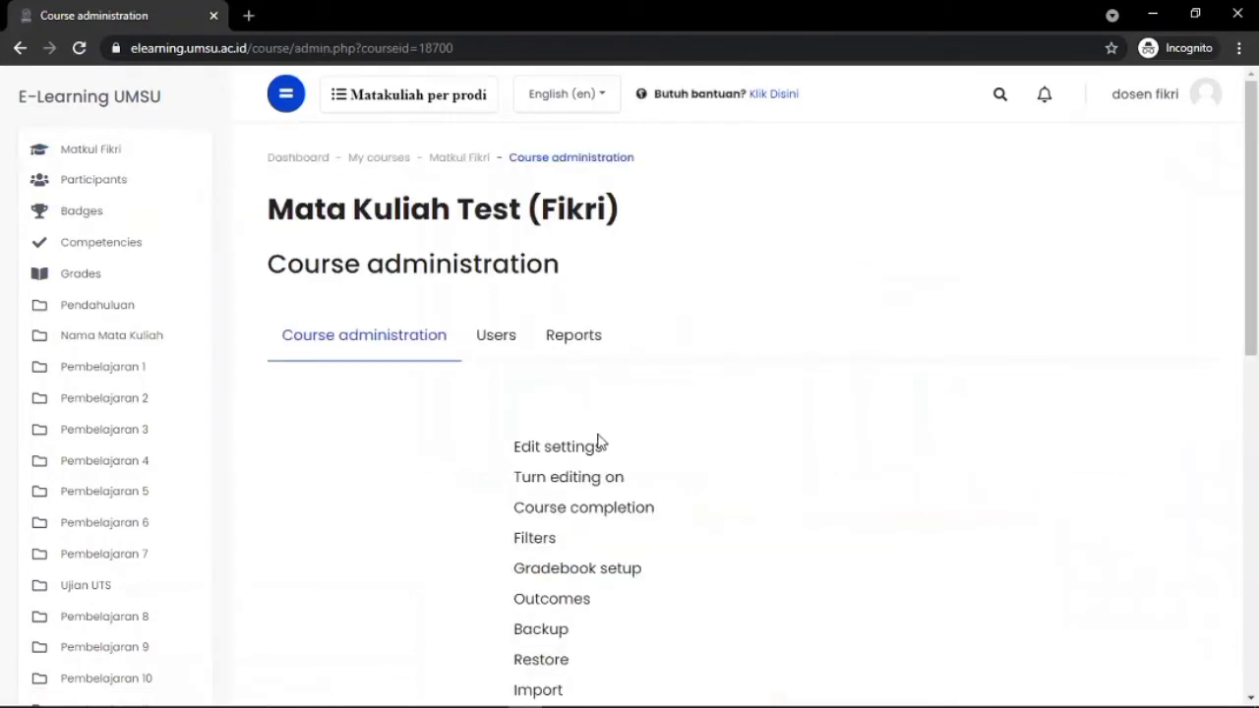
- Open the course's question bank questions and look over the category selection, filters and display options
scroll(586, 397, "down", 4)
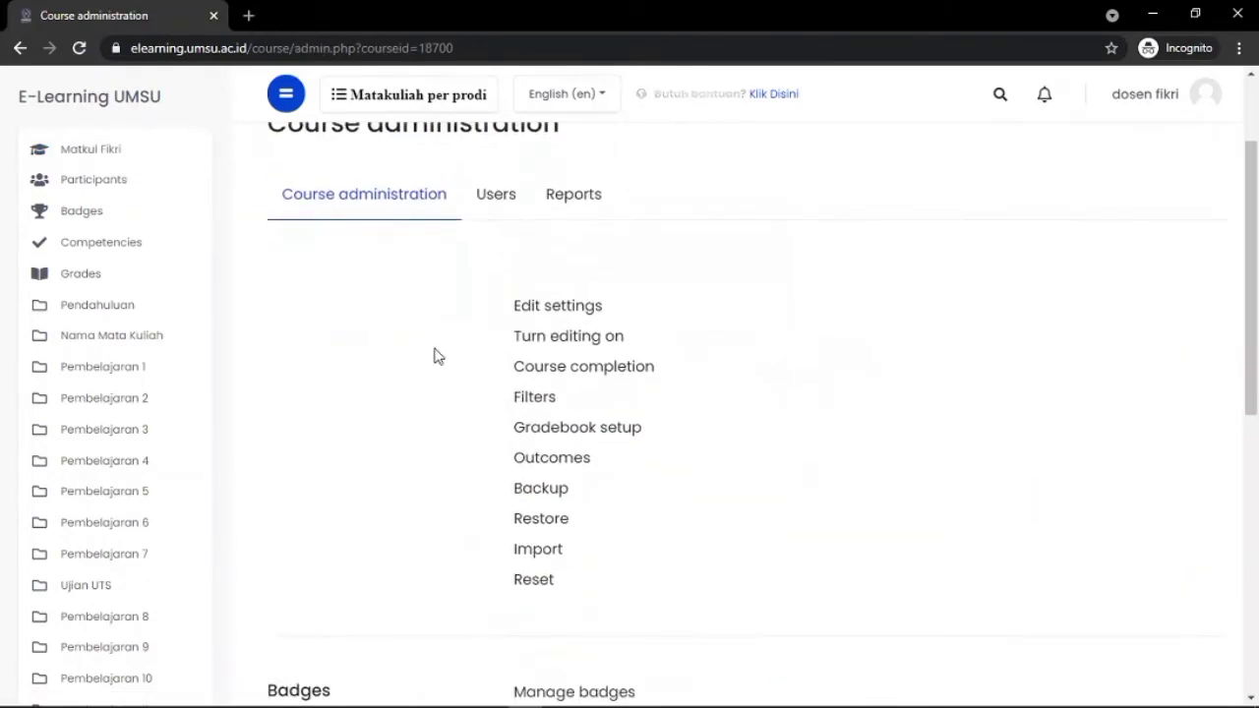
scroll(437, 356, "down", 2)
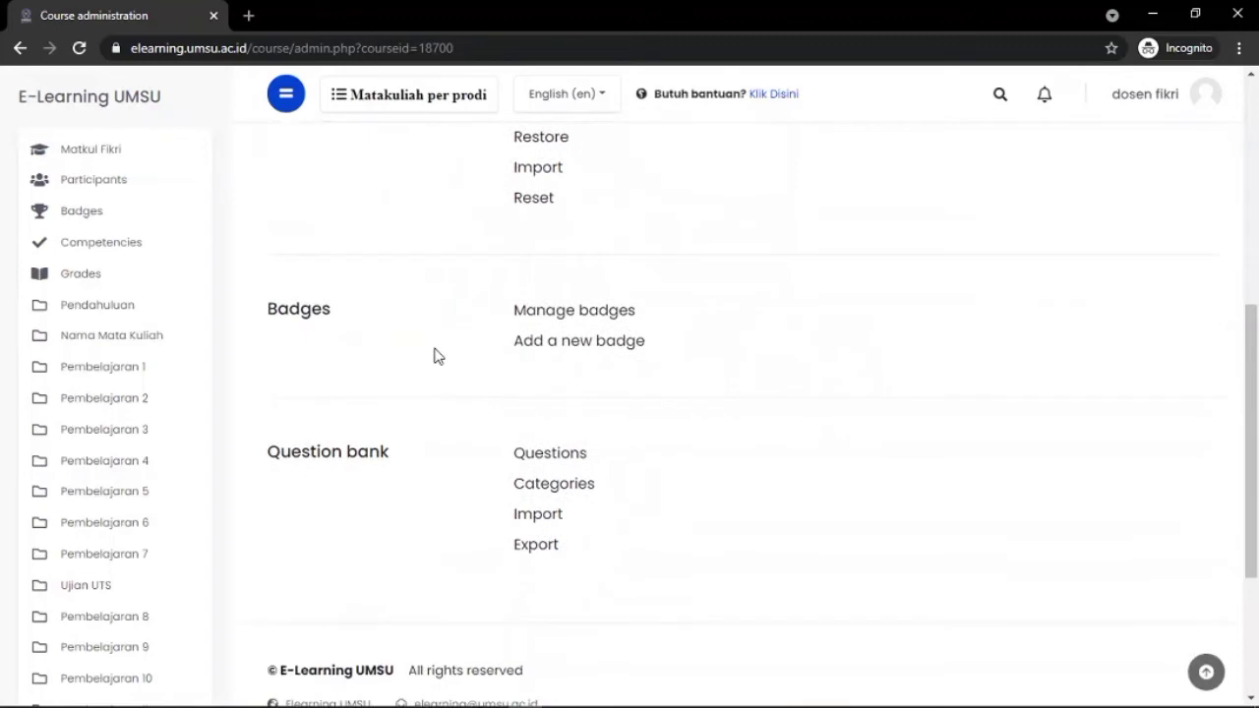
left_click(323, 455)
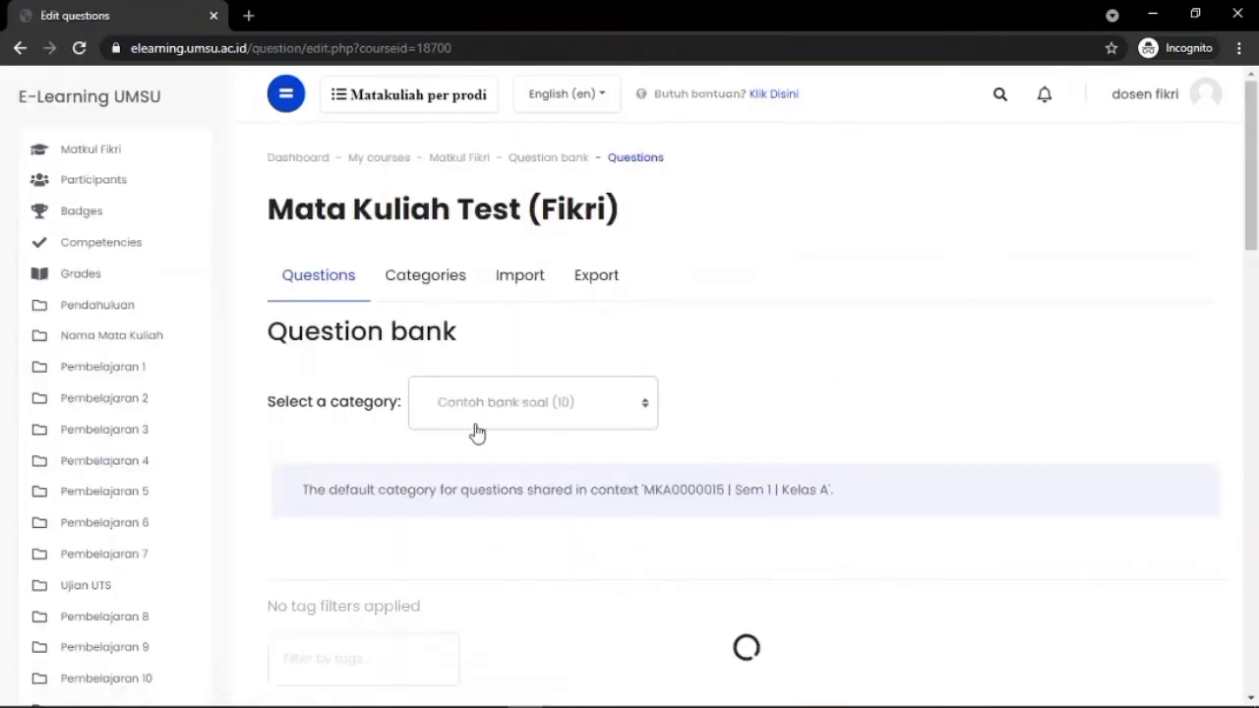
scroll(374, 470, "down", 2)
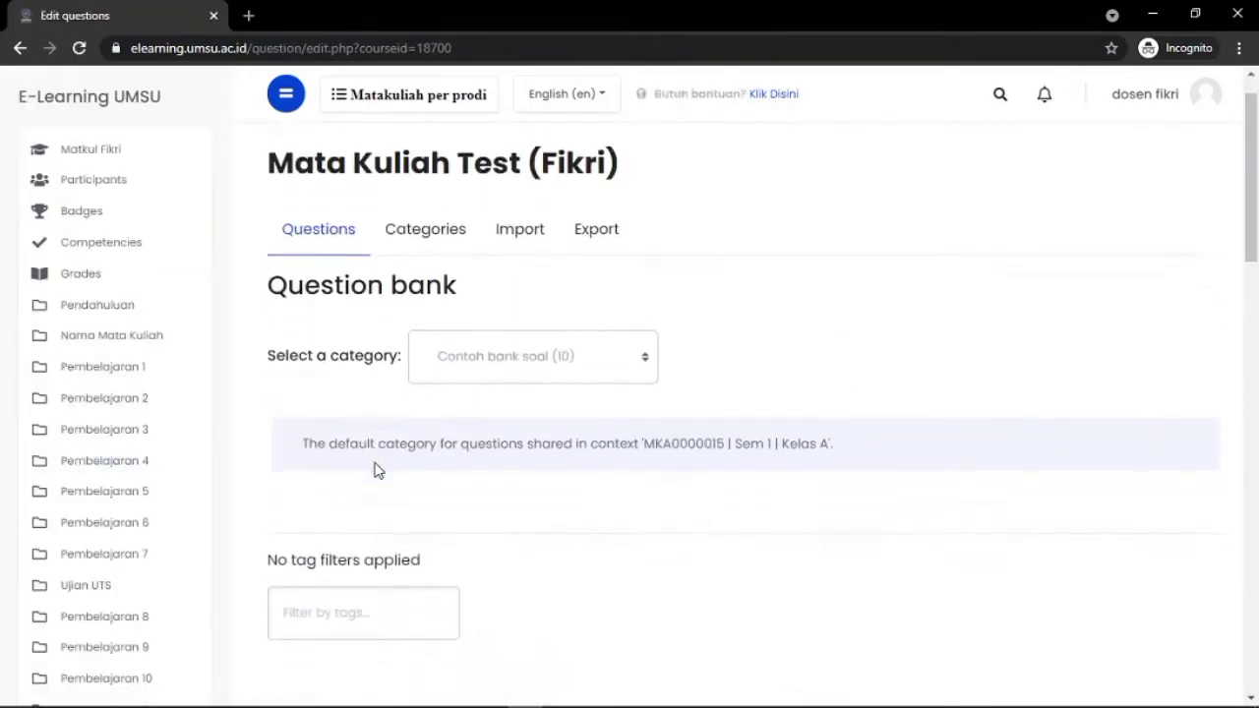
scroll(374, 470, "down", 1)
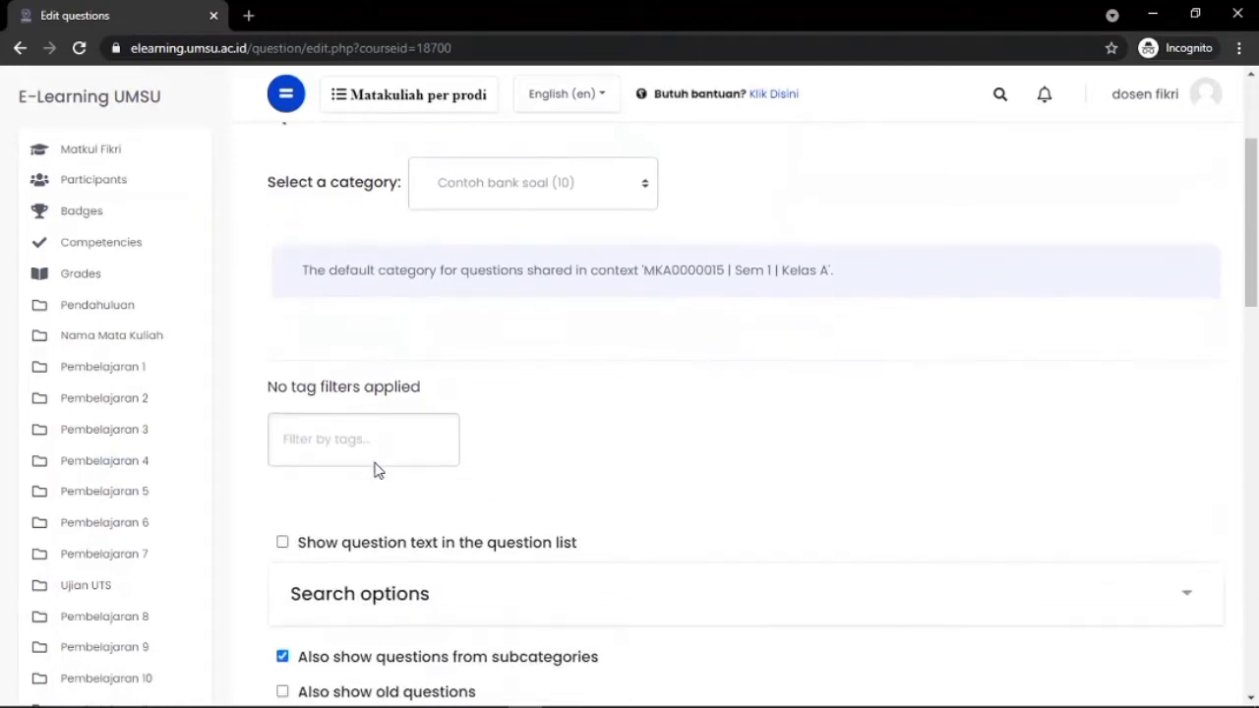
scroll(374, 470, "up", 2)
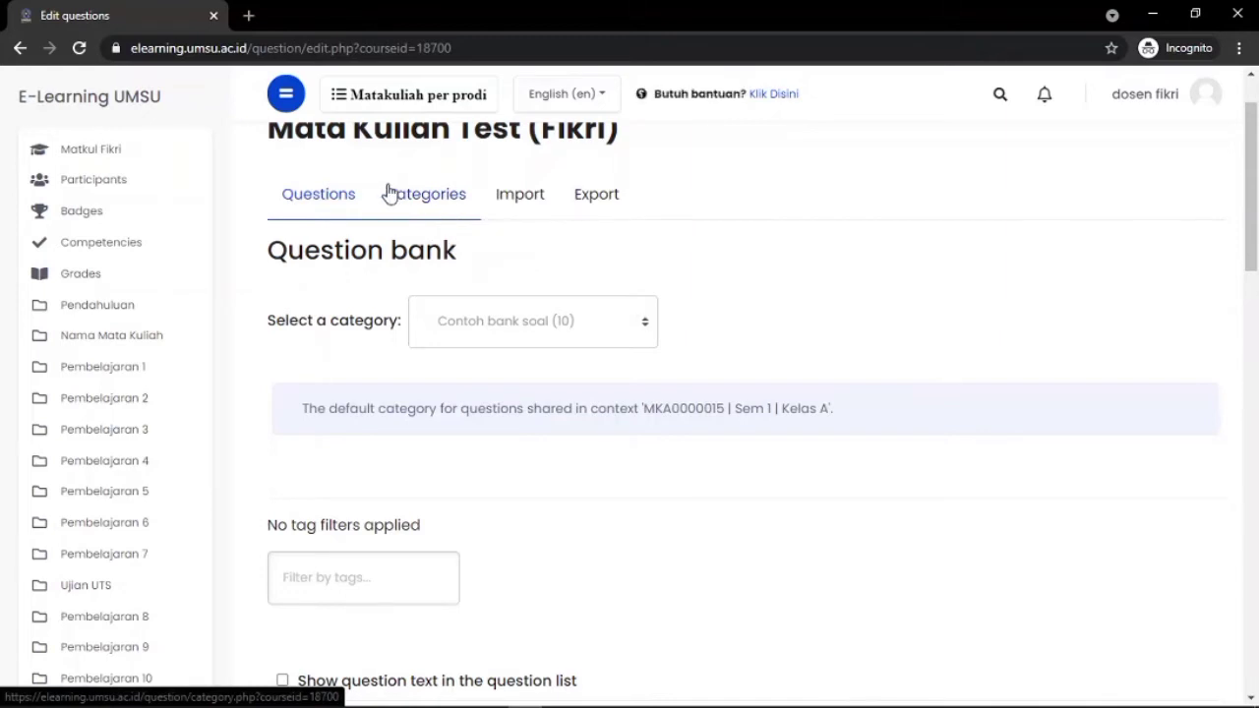
scroll(397, 201, "up", 1)
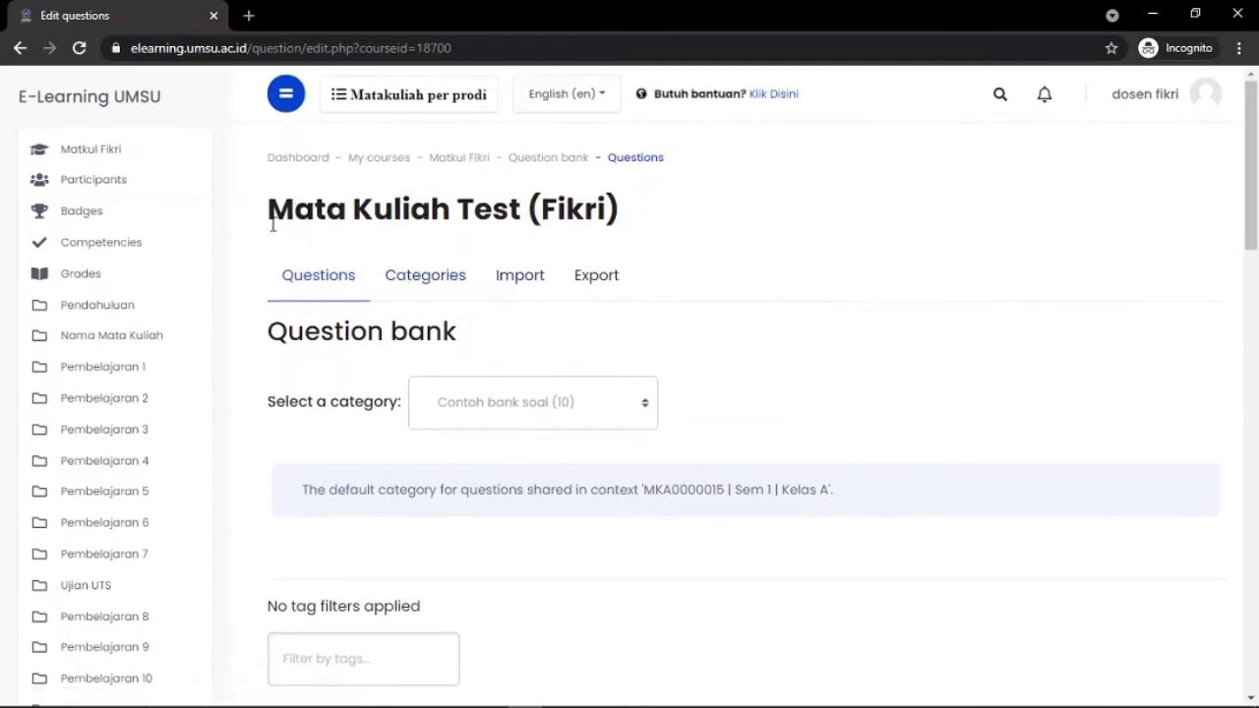
left_click_drag(275, 218, 650, 219)
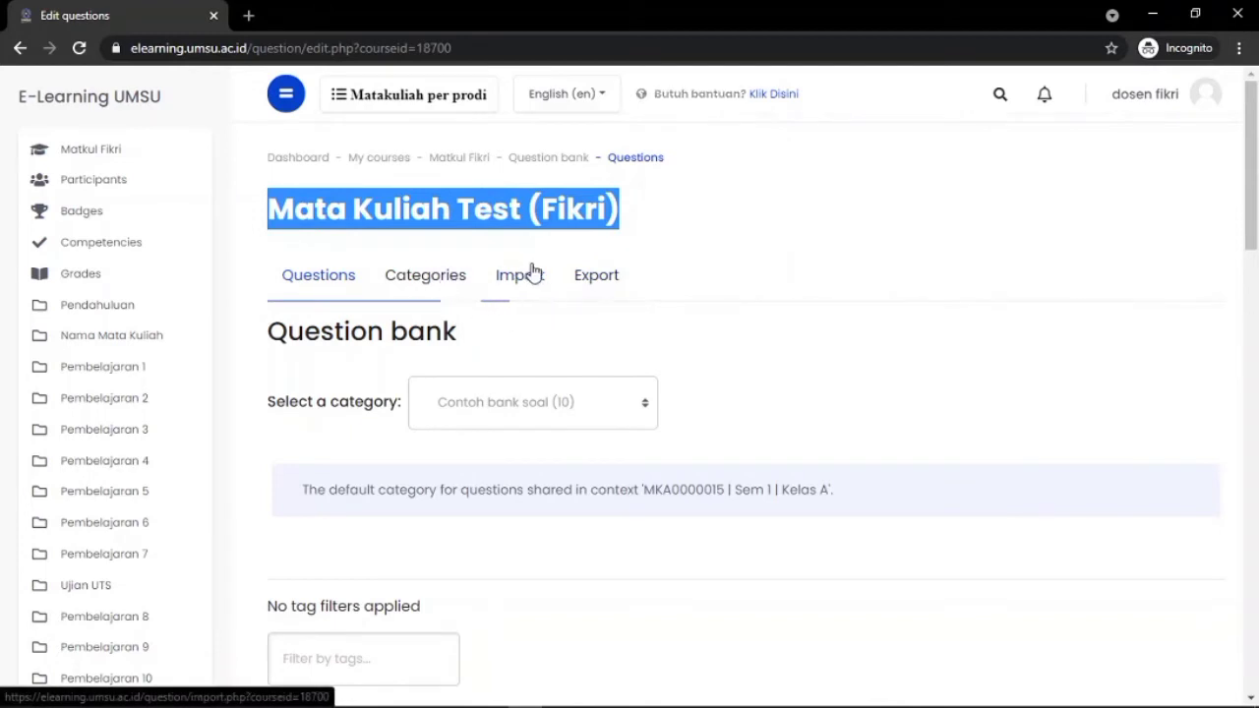
left_click(688, 223)
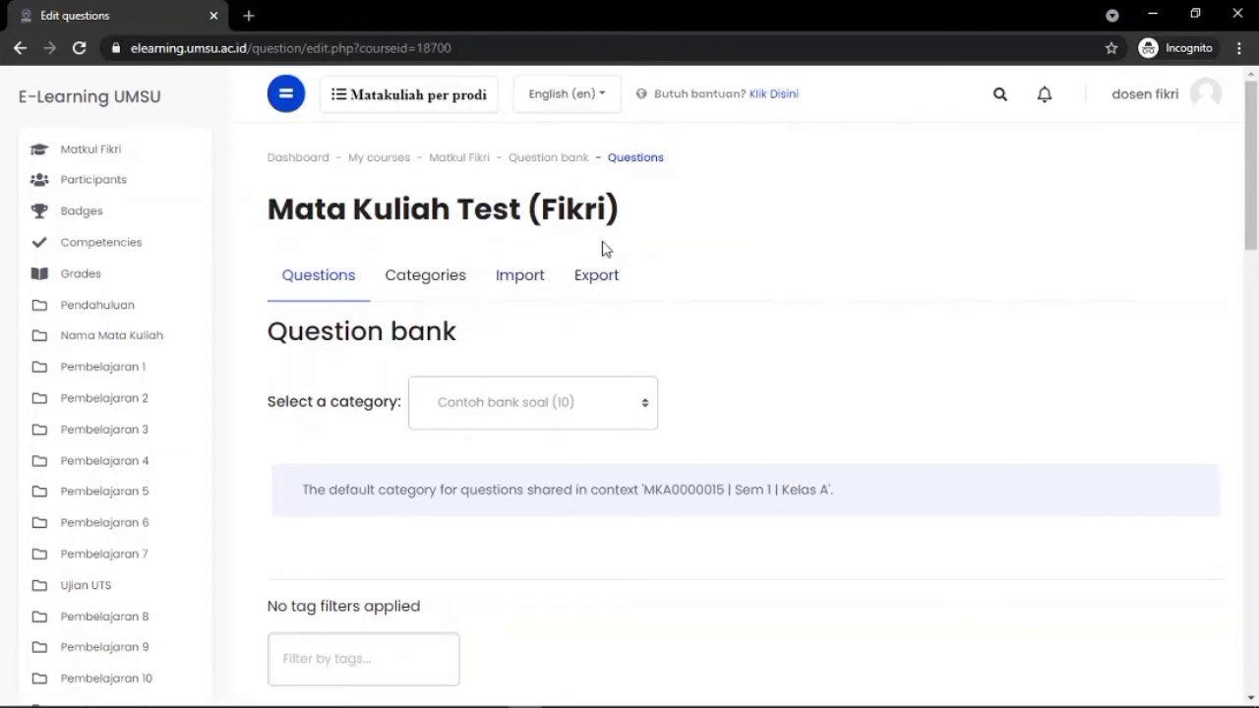
- Open the question bank's category editing page at the form for adding a category
left_click(539, 285)
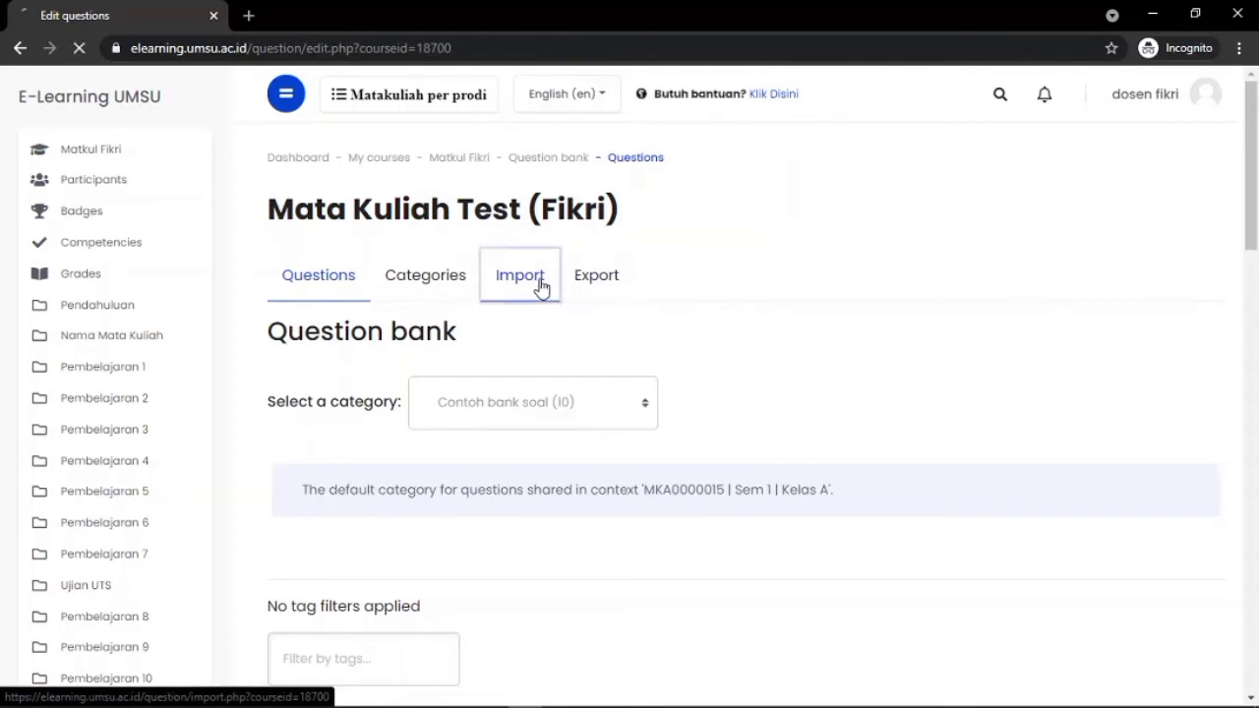
left_click(419, 298)
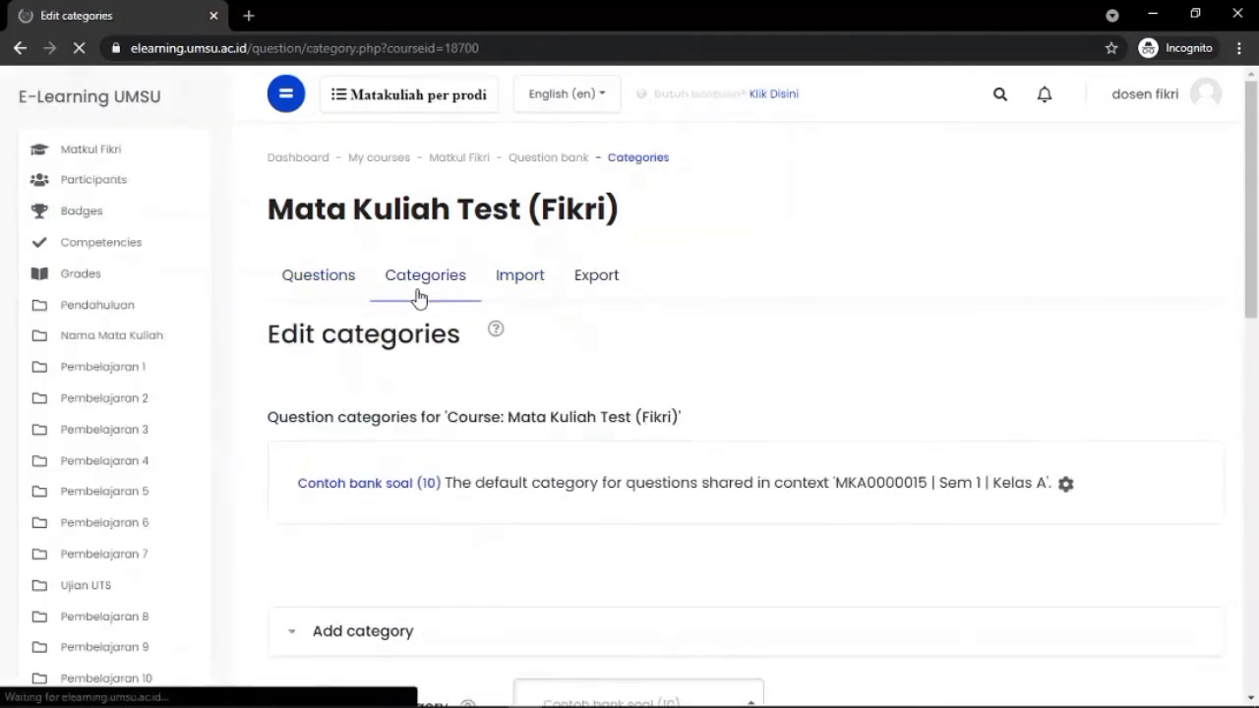
scroll(479, 306, "down", 2)
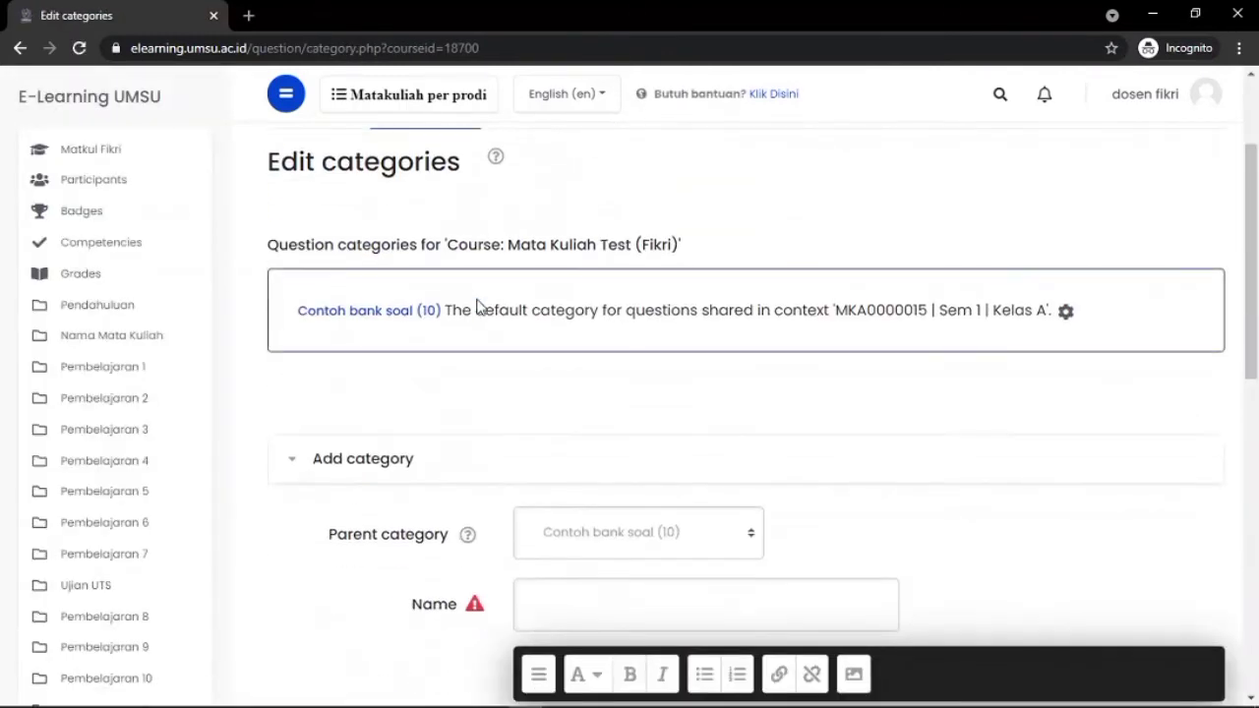
scroll(480, 303, "down", 1)
scroll(547, 495, "down", 1)
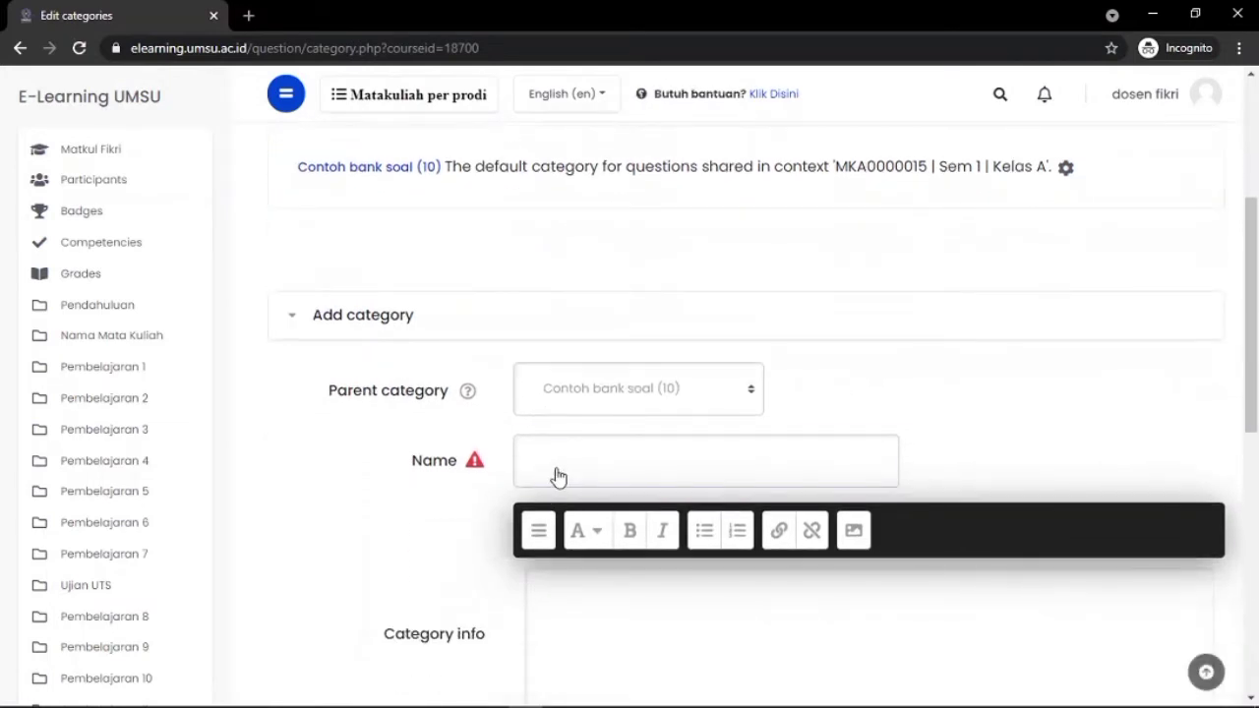
- Add a question category named "Soal UTS" under Contoh bank soal, leaving its category info and ID number empty
left_click(557, 476)
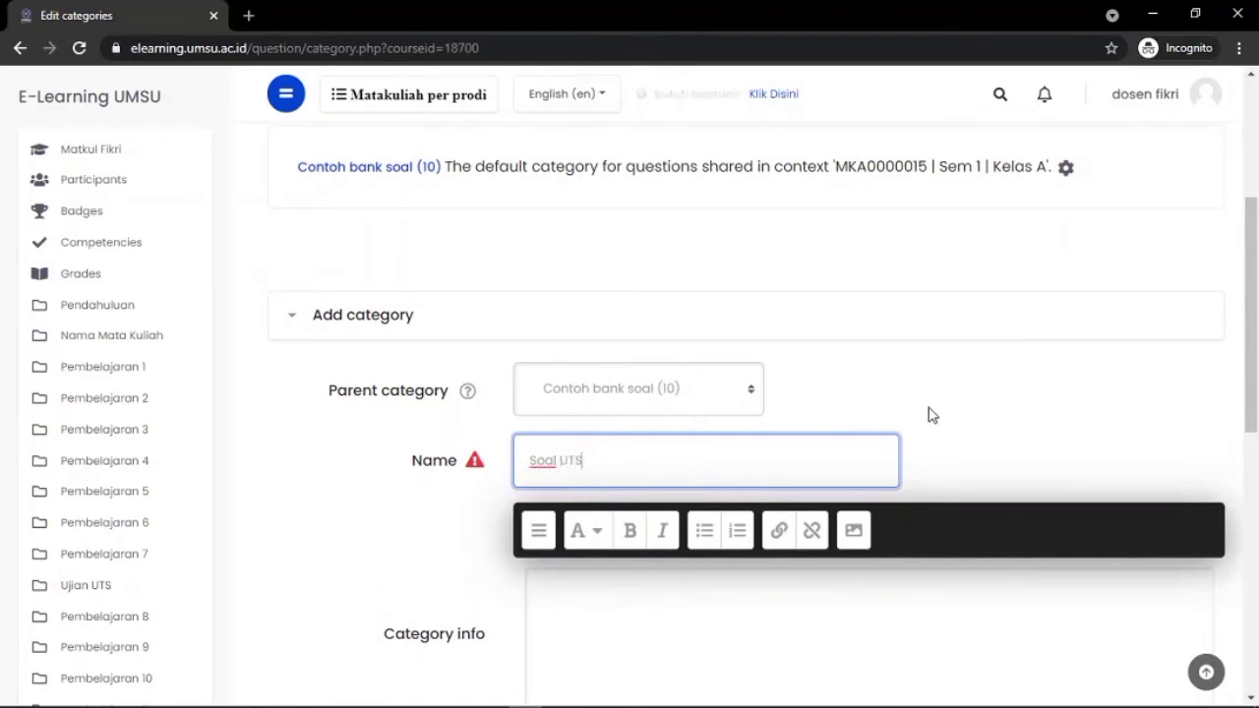
scroll(929, 414, "down", 1)
scroll(928, 414, "up", 1)
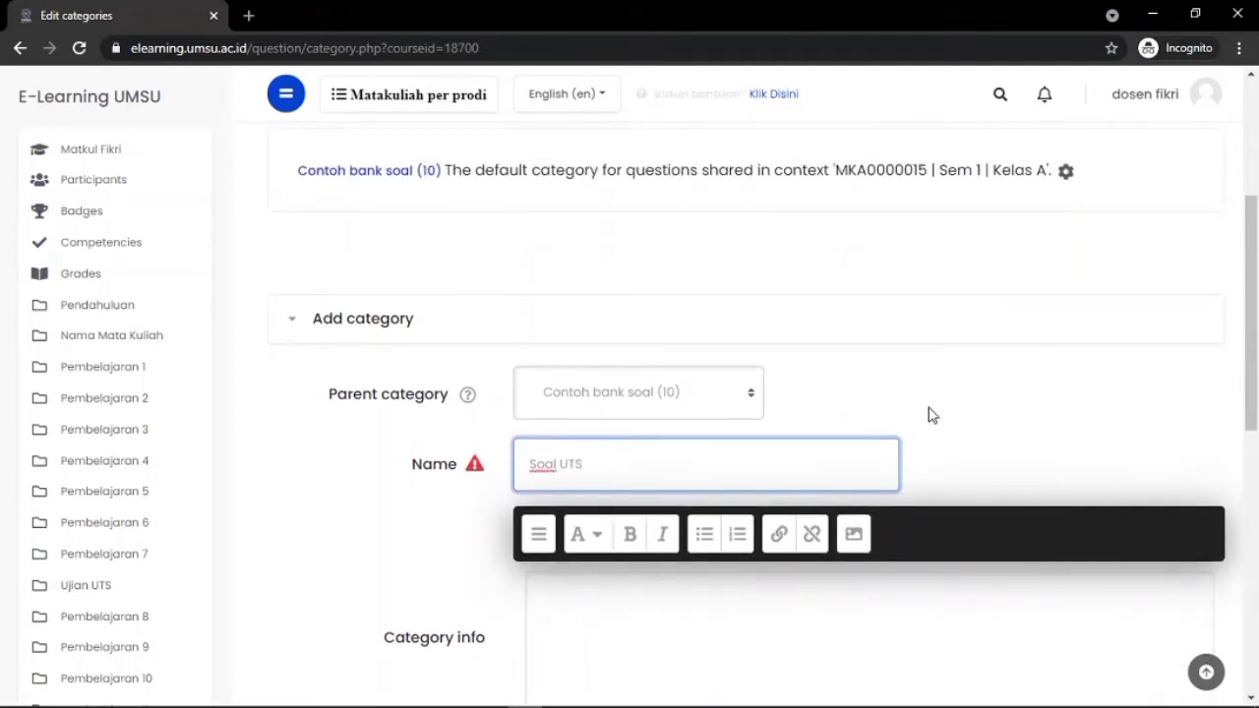
scroll(929, 414, "up", 1)
scroll(929, 414, "down", 1)
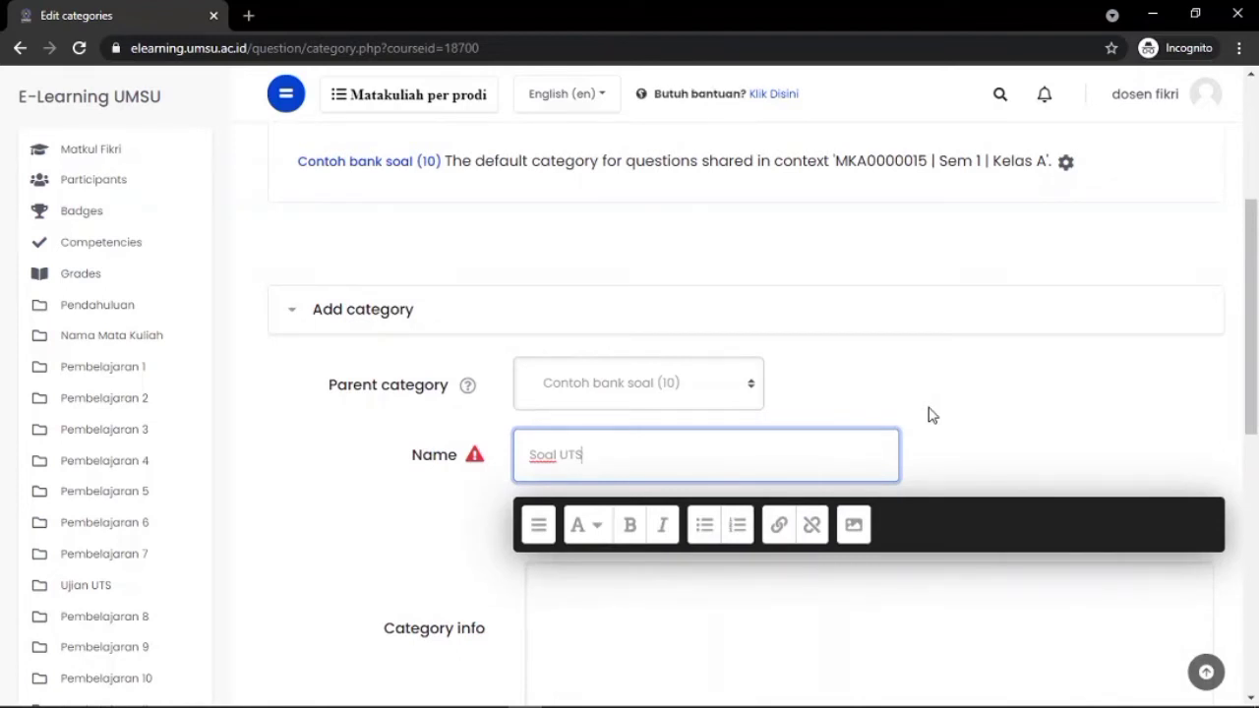
scroll(928, 413, "down", 3)
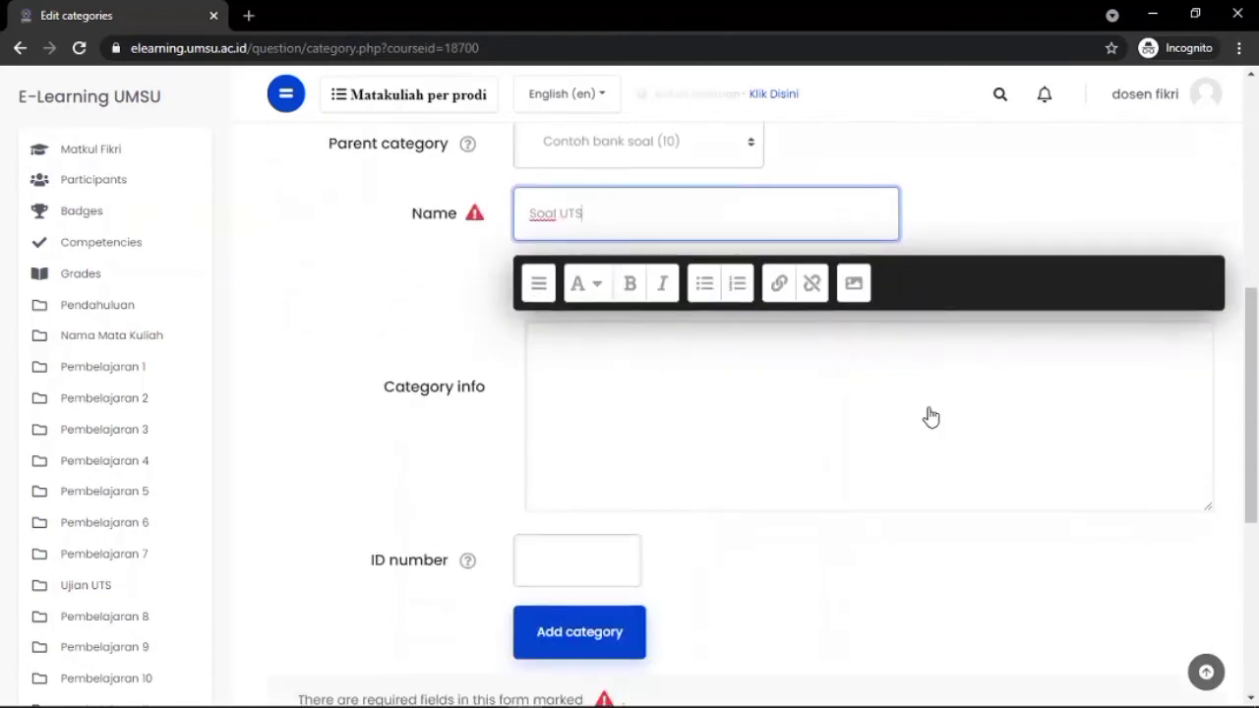
scroll(930, 417, "up", 1)
scroll(930, 417, "up", 1)
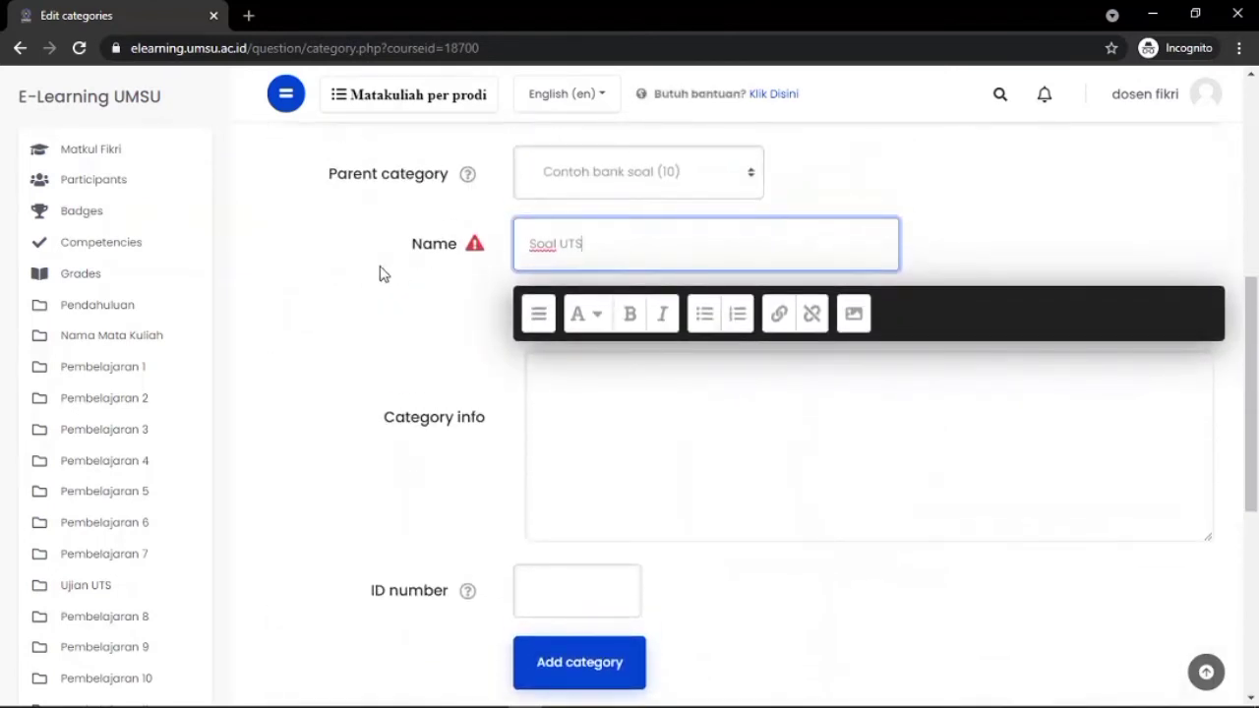
left_click(605, 424)
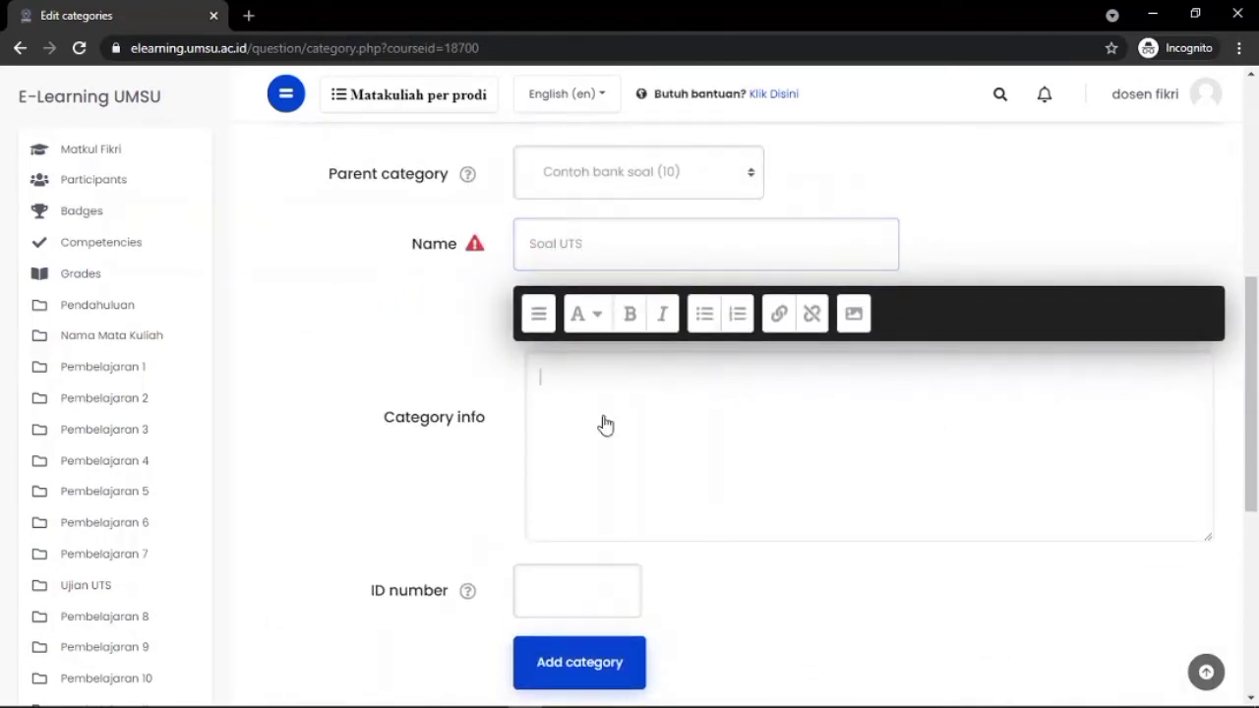
scroll(605, 424, "down", 1)
scroll(604, 424, "down", 1)
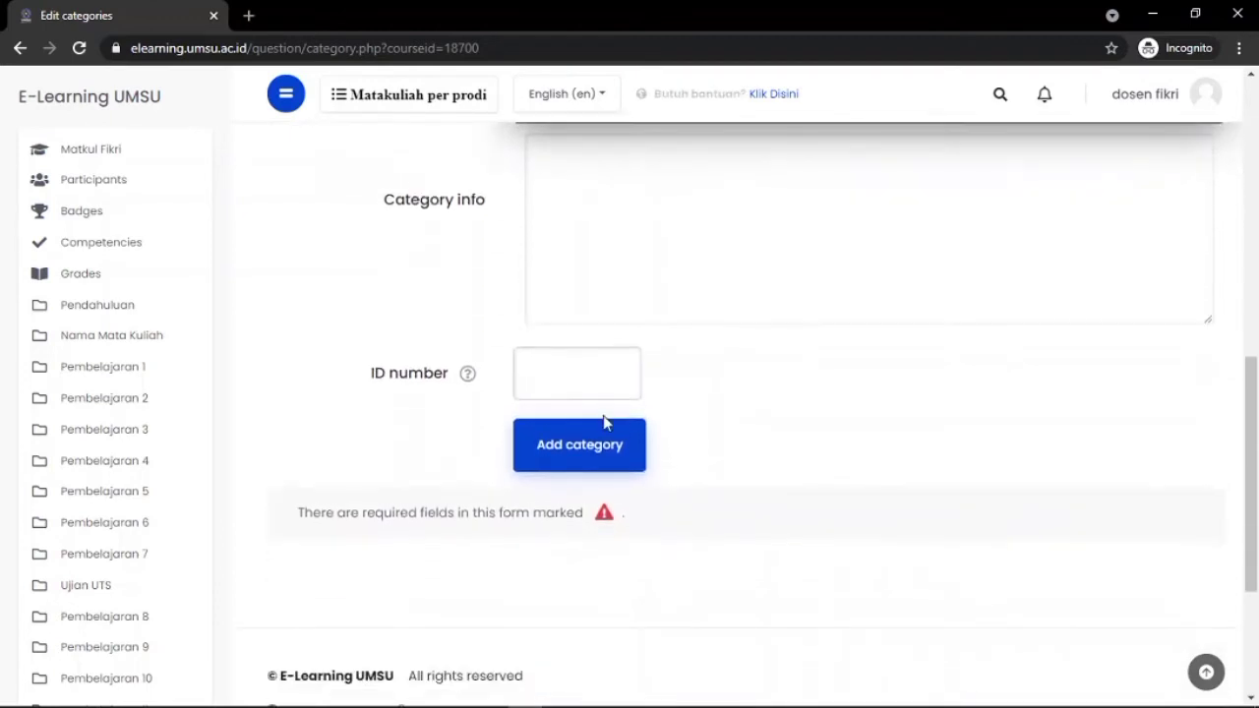
left_click(561, 447)
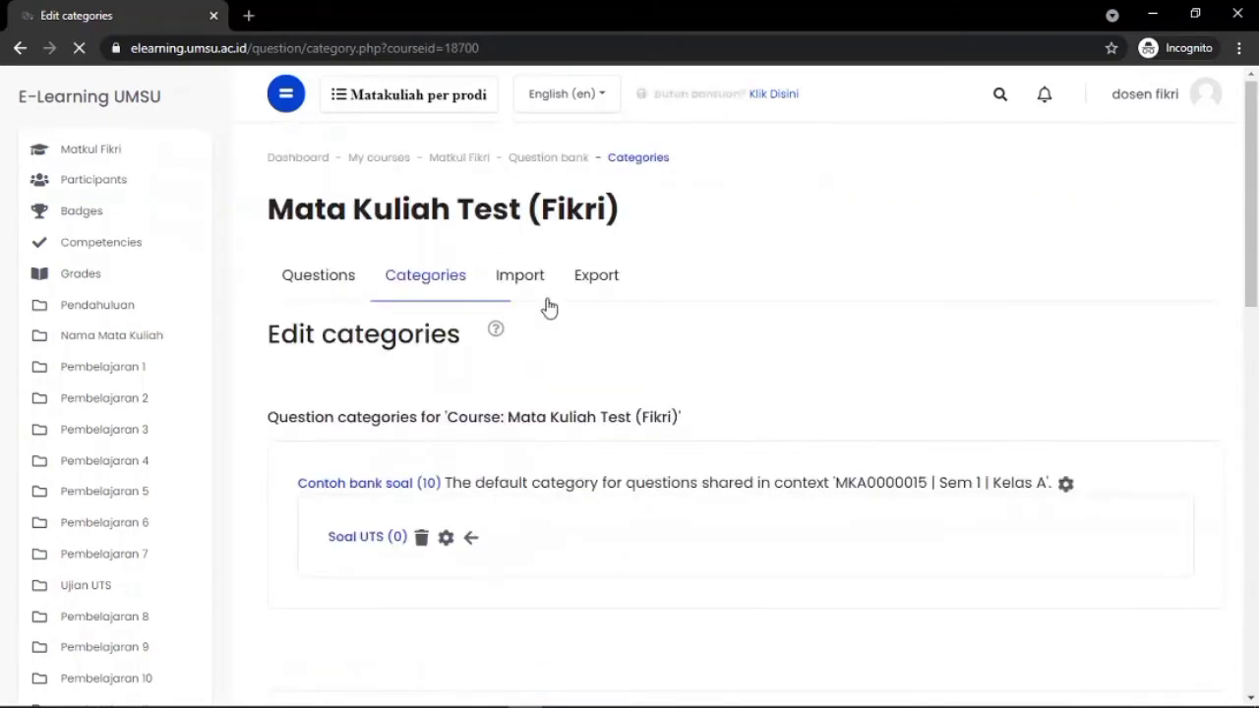
- Open the question import page and collapse the file upload section, keeping the file format choices expanded
scroll(351, 512, "down", 2)
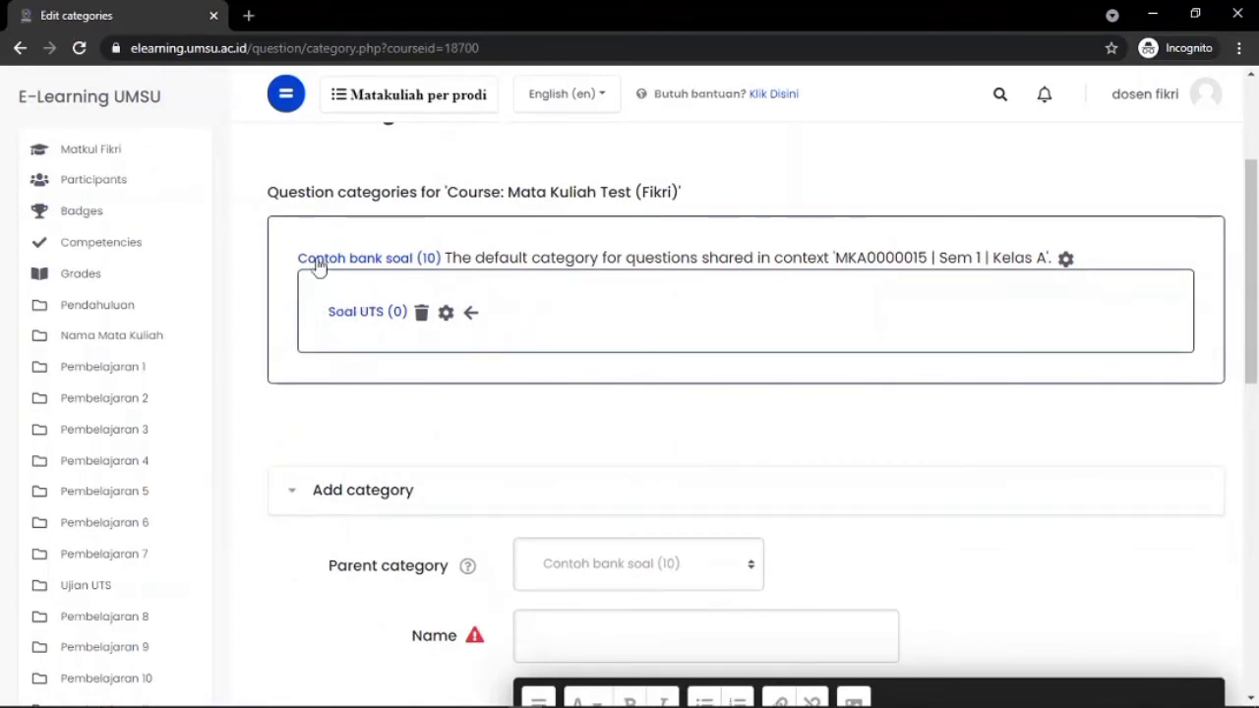
scroll(435, 262, "up", 1)
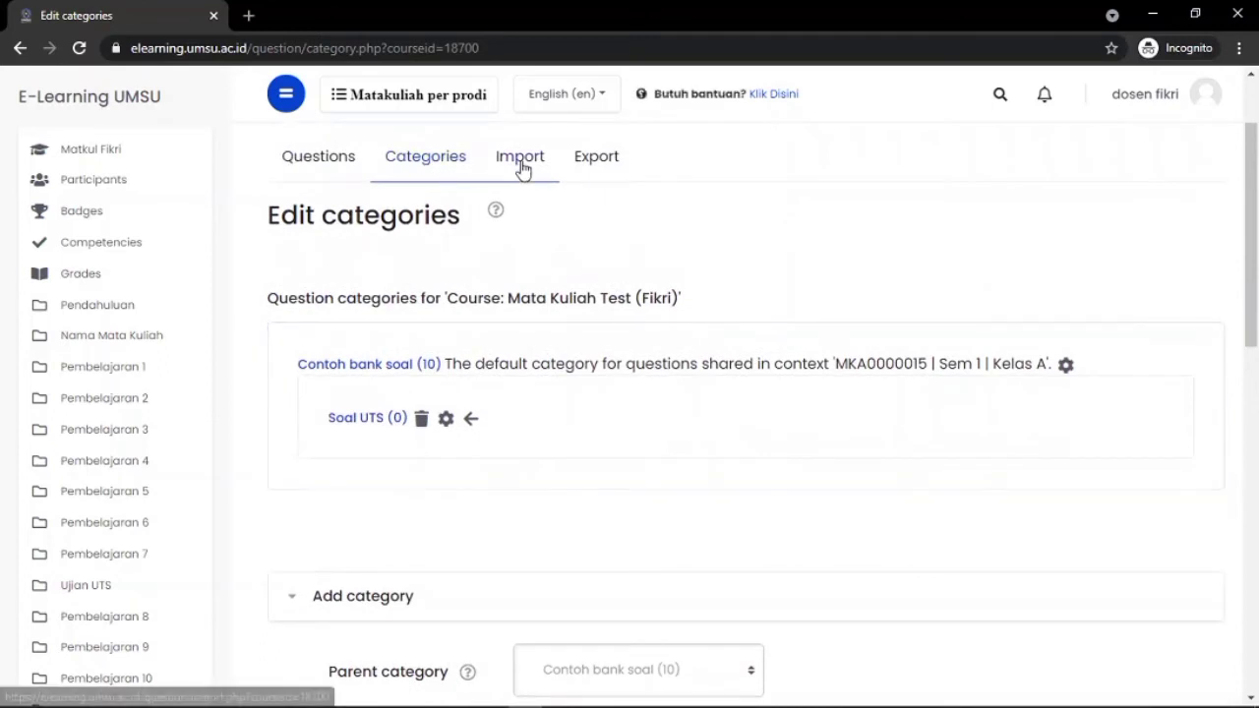
left_click(521, 159)
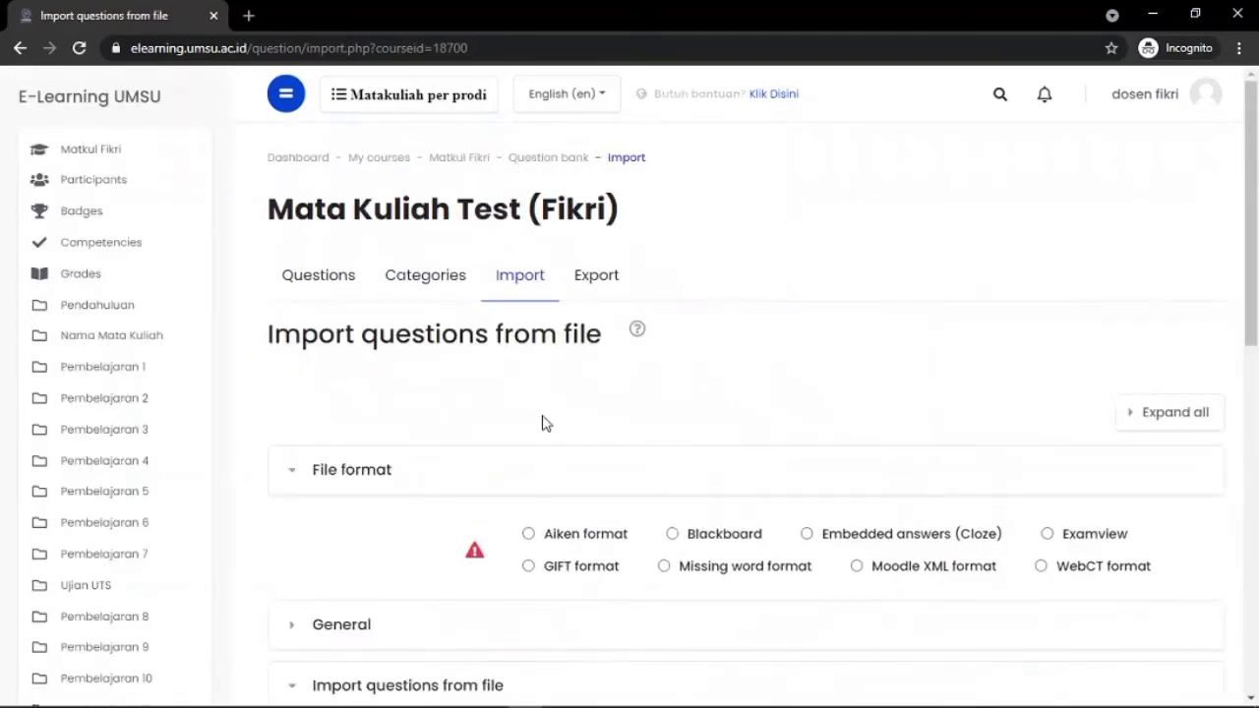
scroll(544, 423, "down", 3)
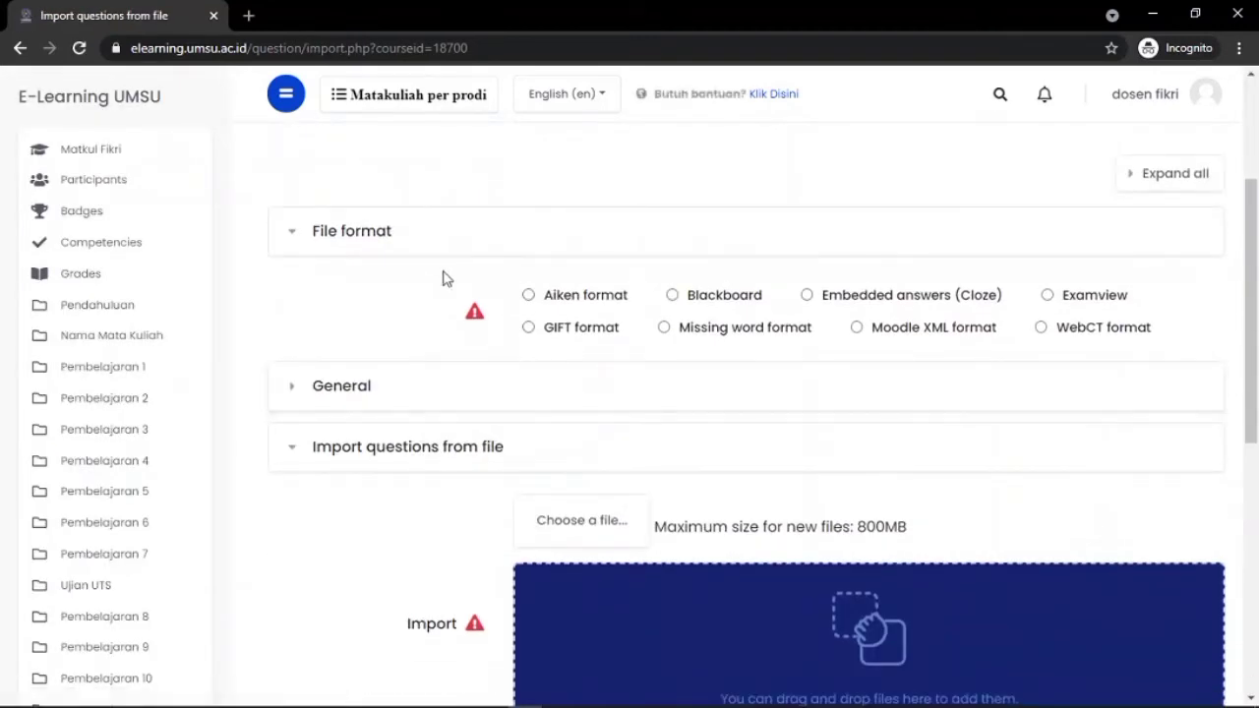
left_click(311, 233)
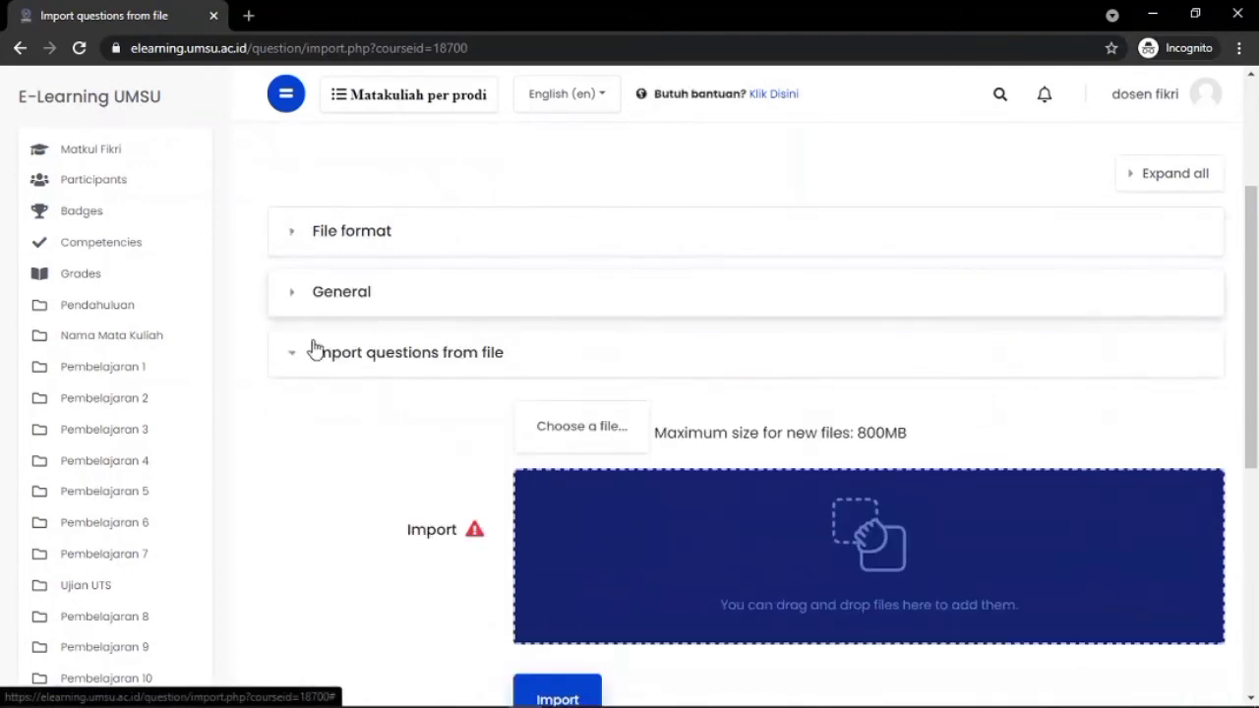
left_click(317, 354)
left_click(336, 254)
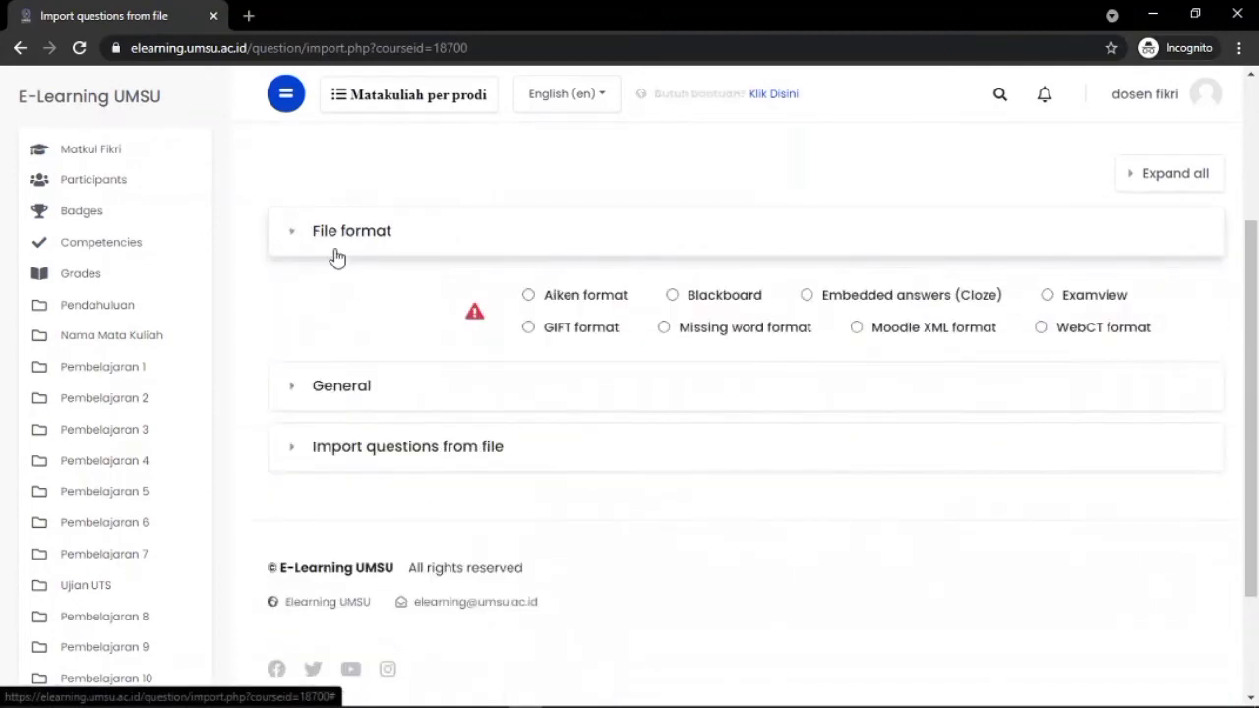
- Try the Aiken and GIFT file formats for the question import and settle on Aiken format
left_click(528, 295)
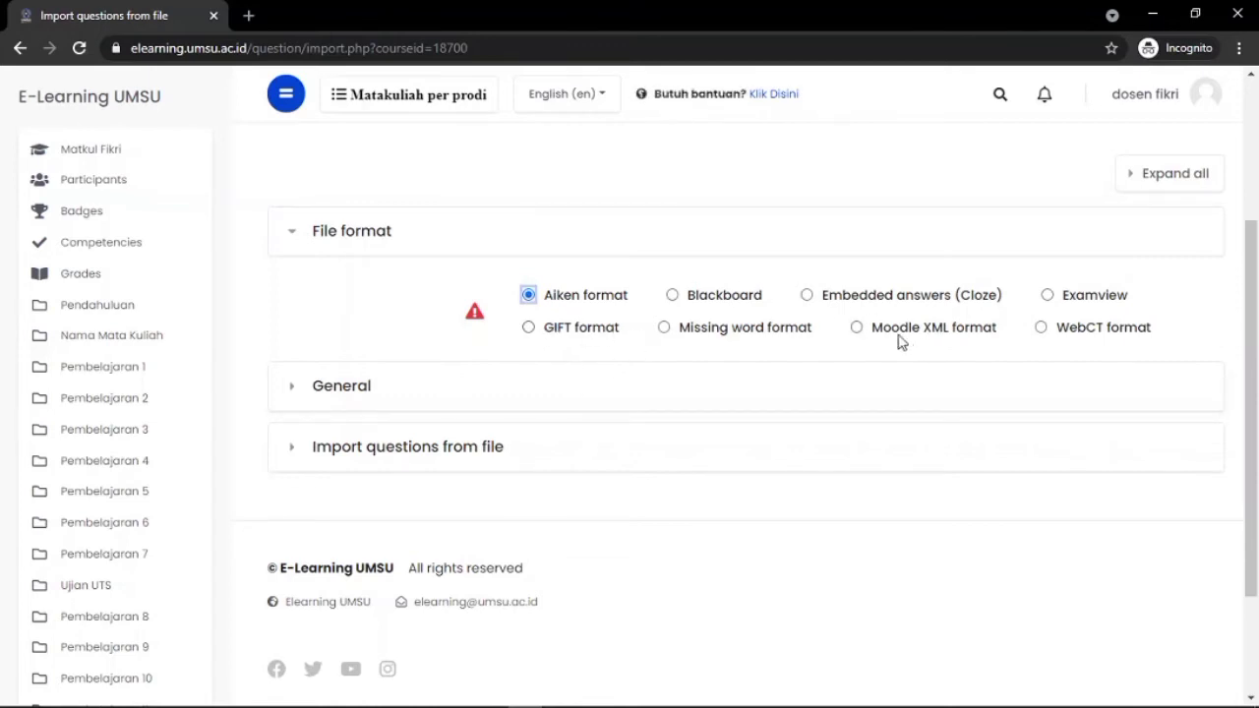
left_click(597, 334)
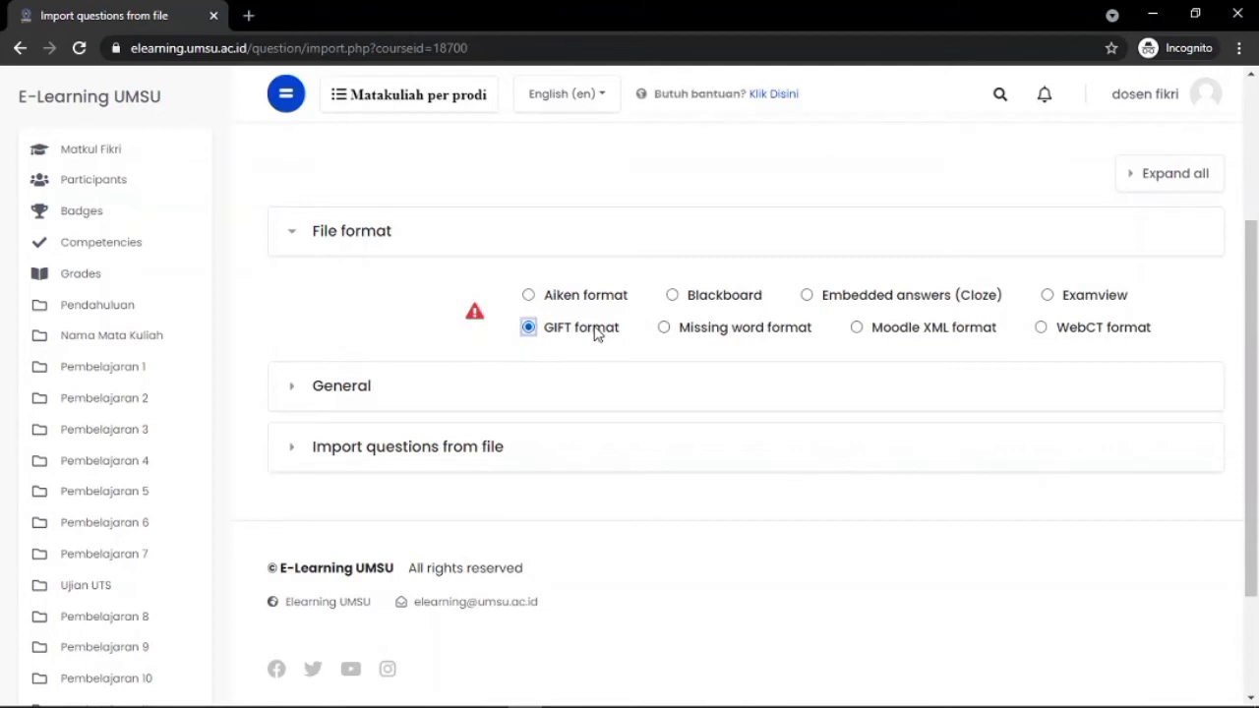
left_click(551, 300)
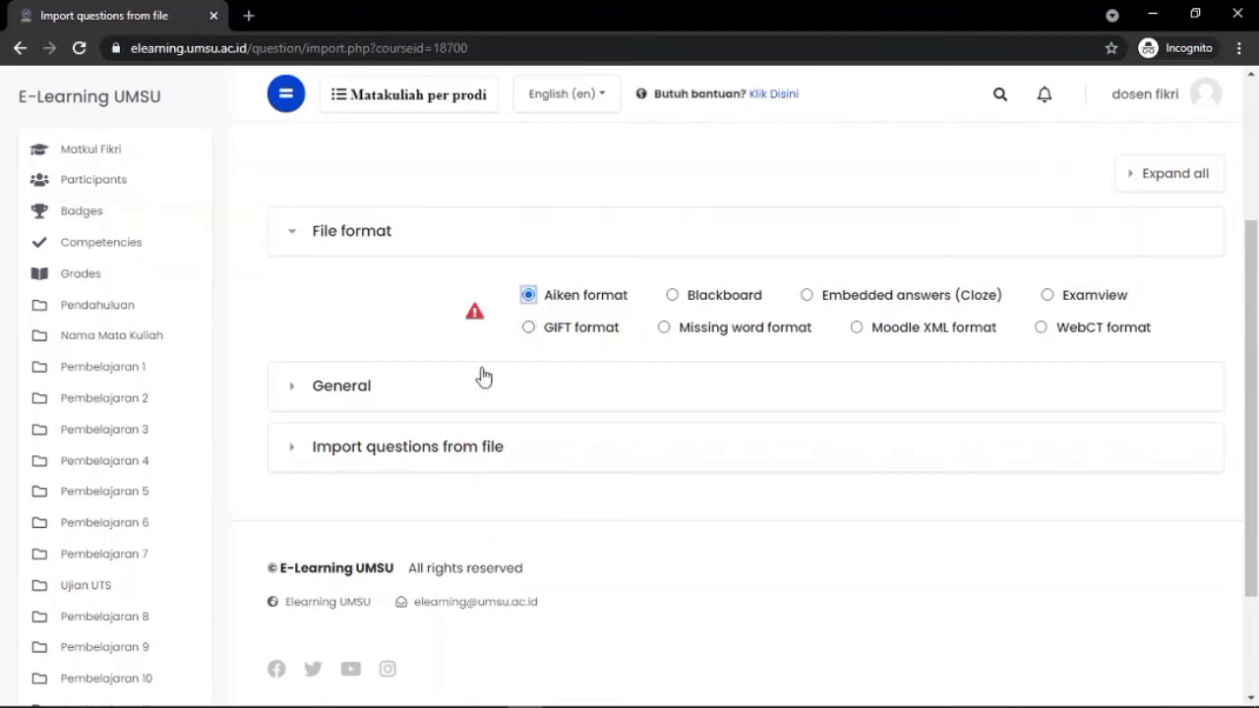
- Expand the general import settings and set the import category to Soal UTS
left_click(416, 383)
scroll(554, 362, "down", 2)
scroll(556, 325, "down", 1)
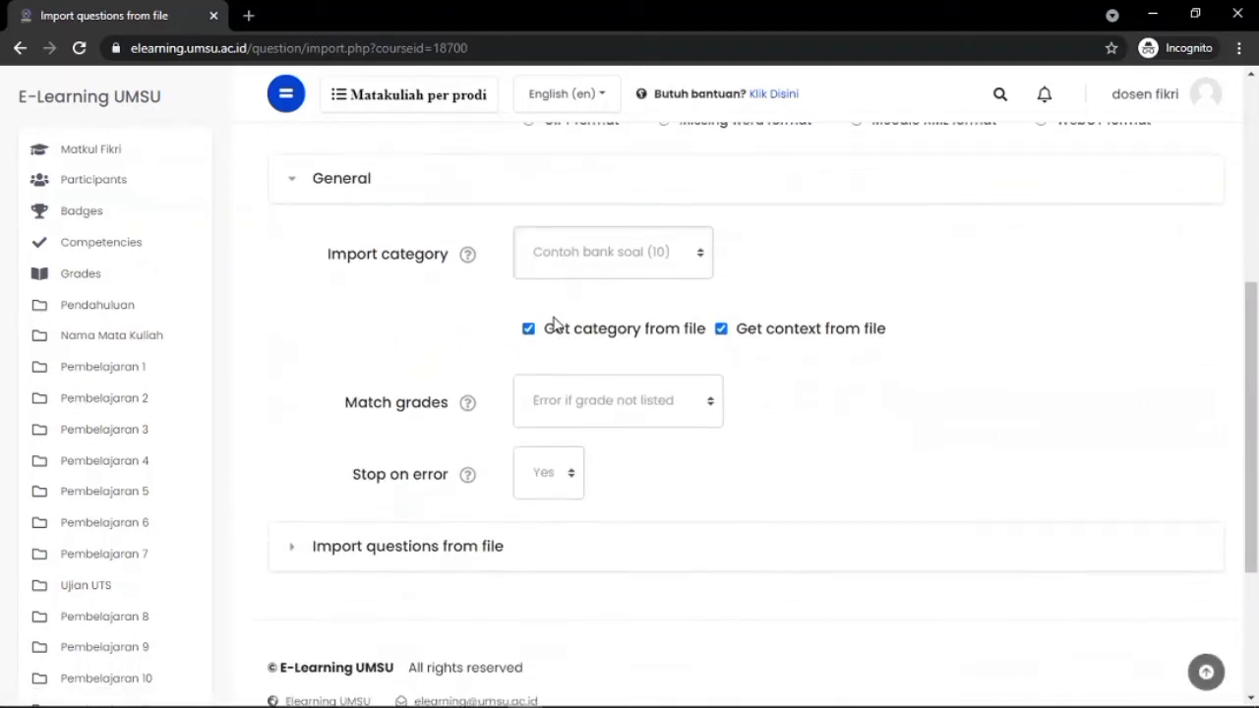
scroll(554, 324, "up", 1)
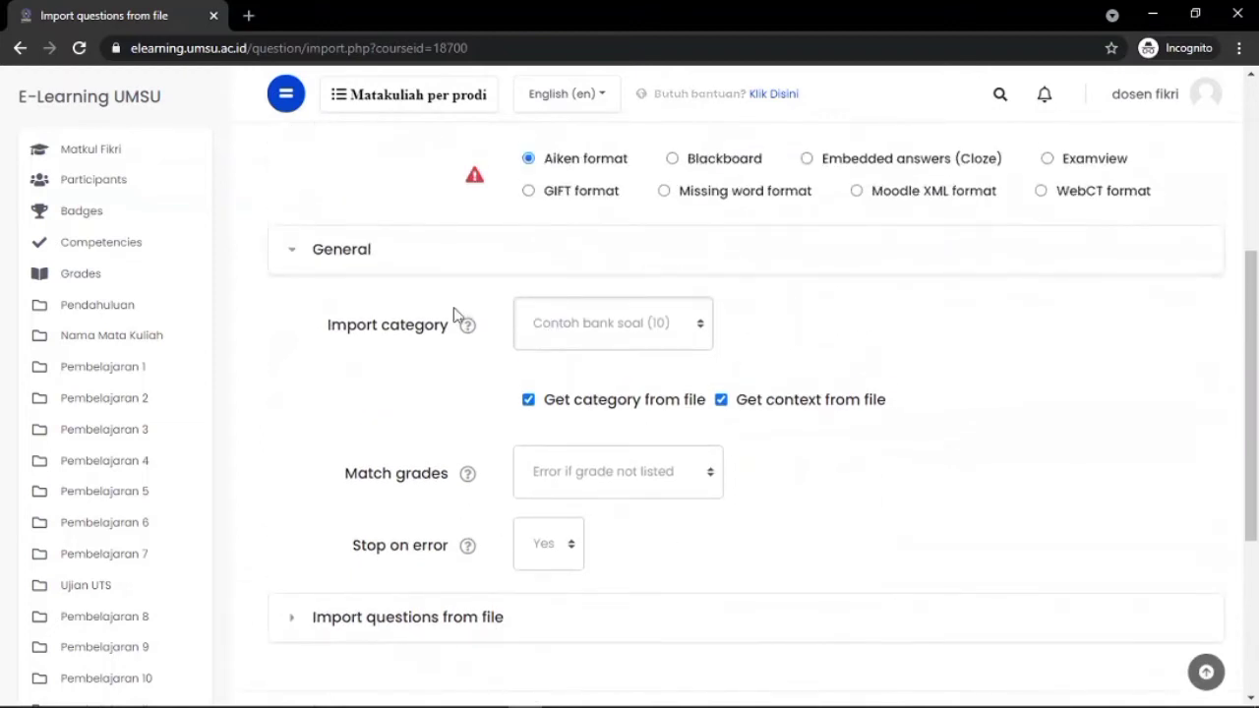
left_click(624, 339)
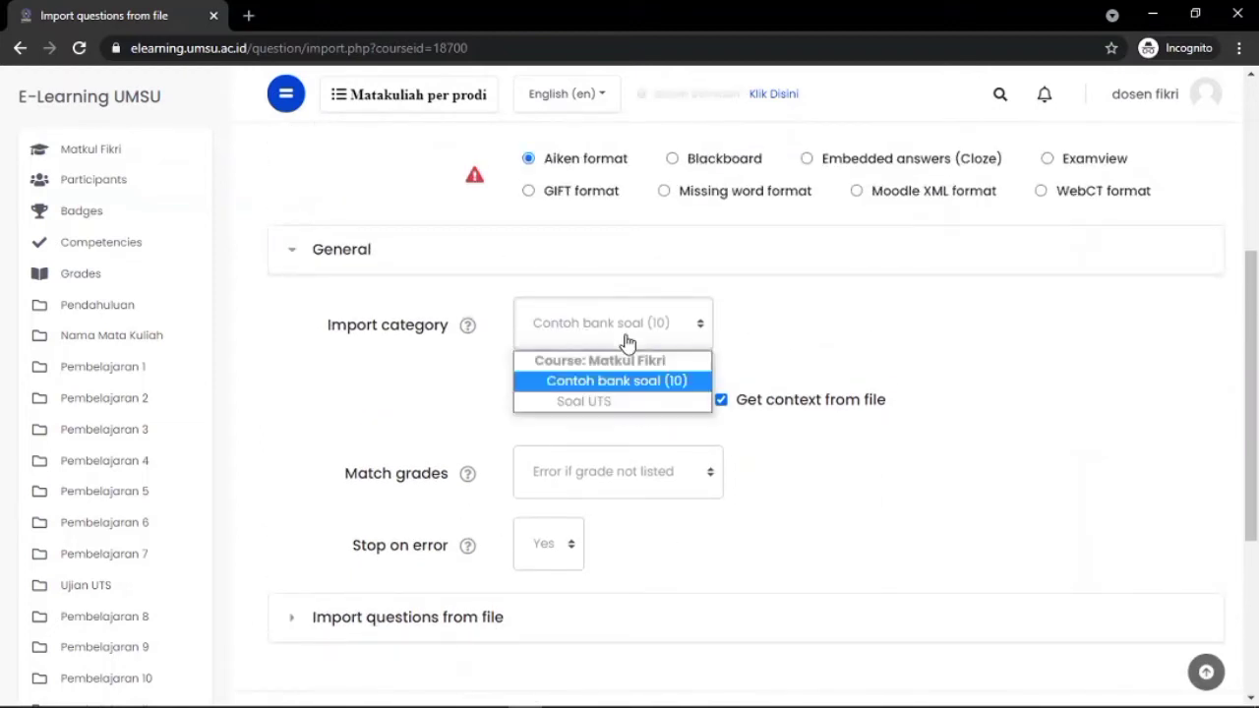
left_click(574, 404)
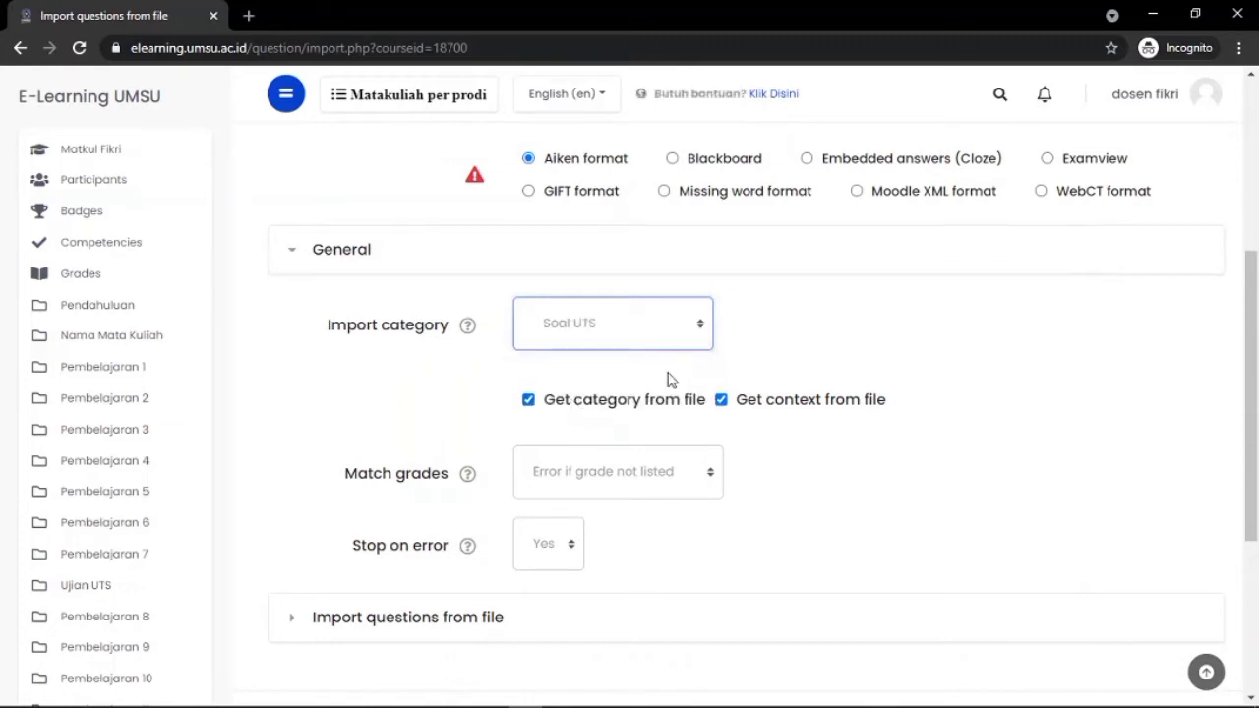
- Expand the import file section and open the file picker's upload form to browse for a local file
scroll(667, 379, "down", 3)
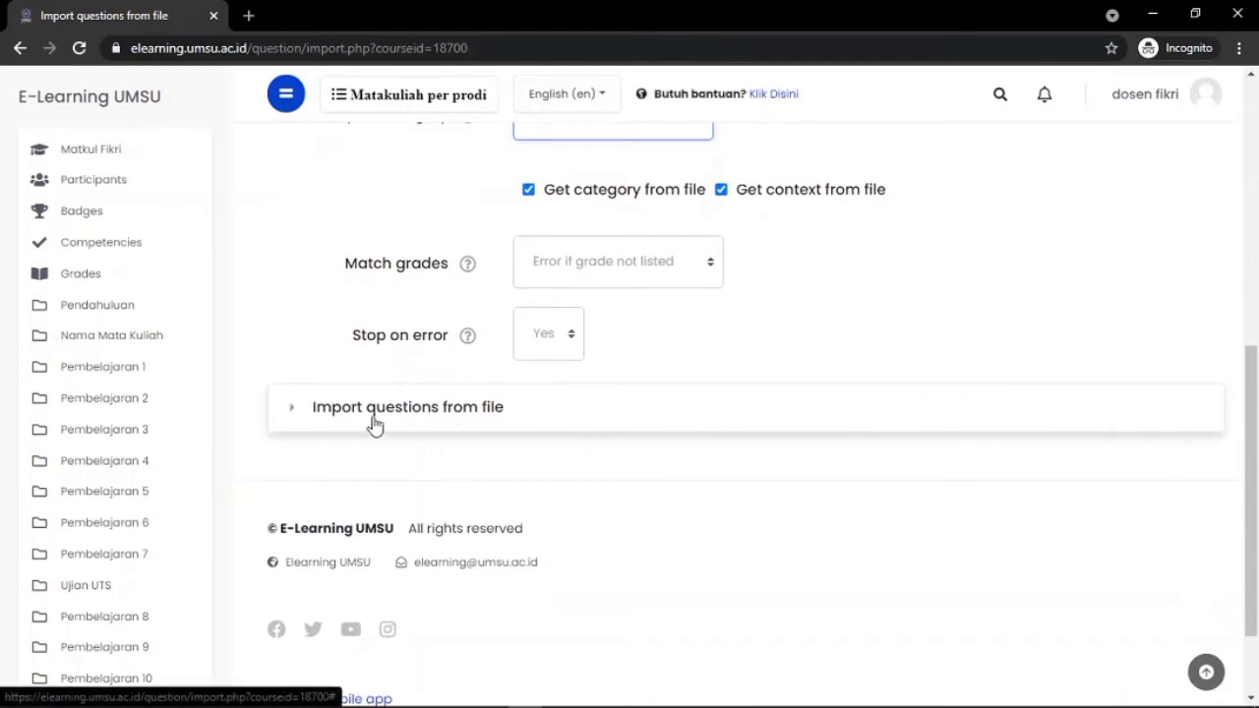
left_click(374, 433)
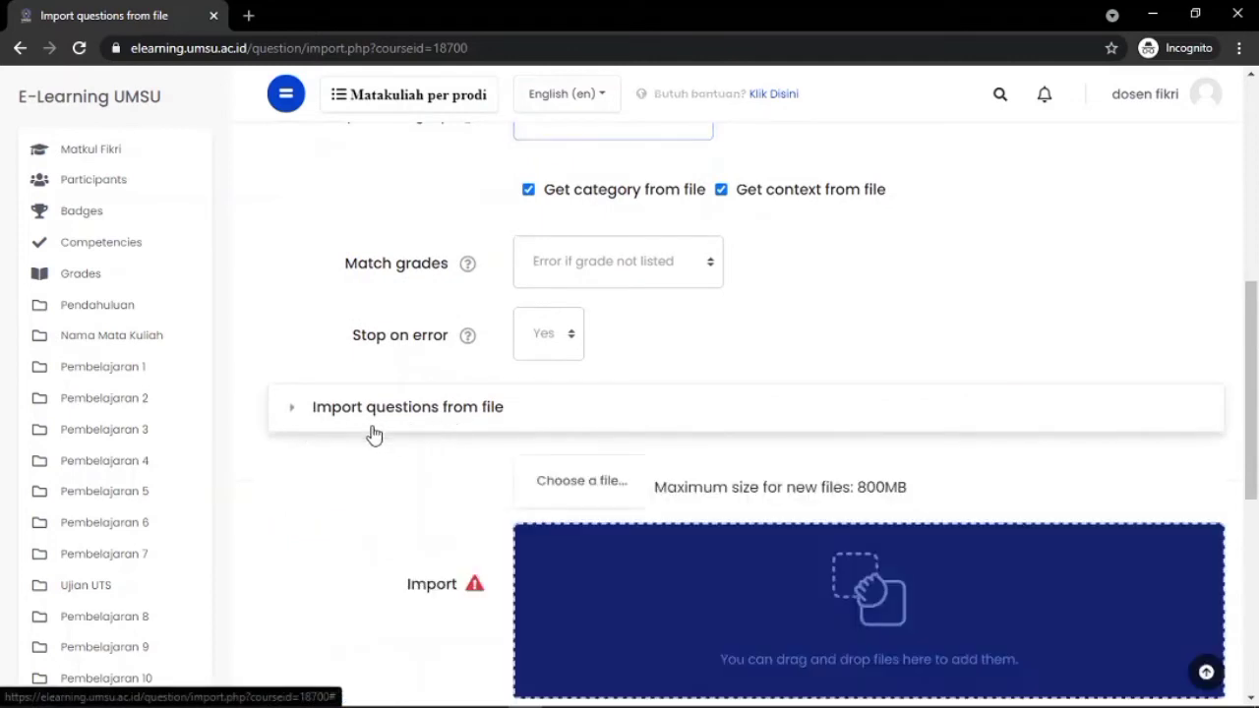
scroll(521, 433, "down", 2)
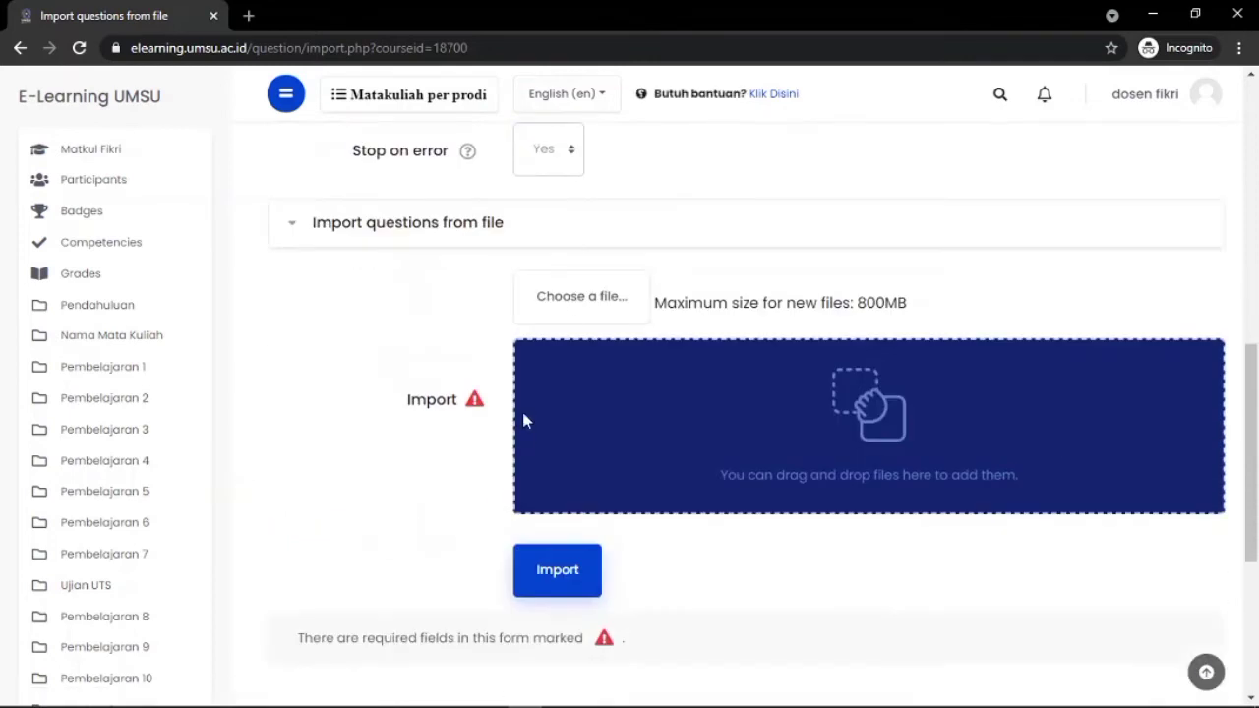
left_click(568, 316)
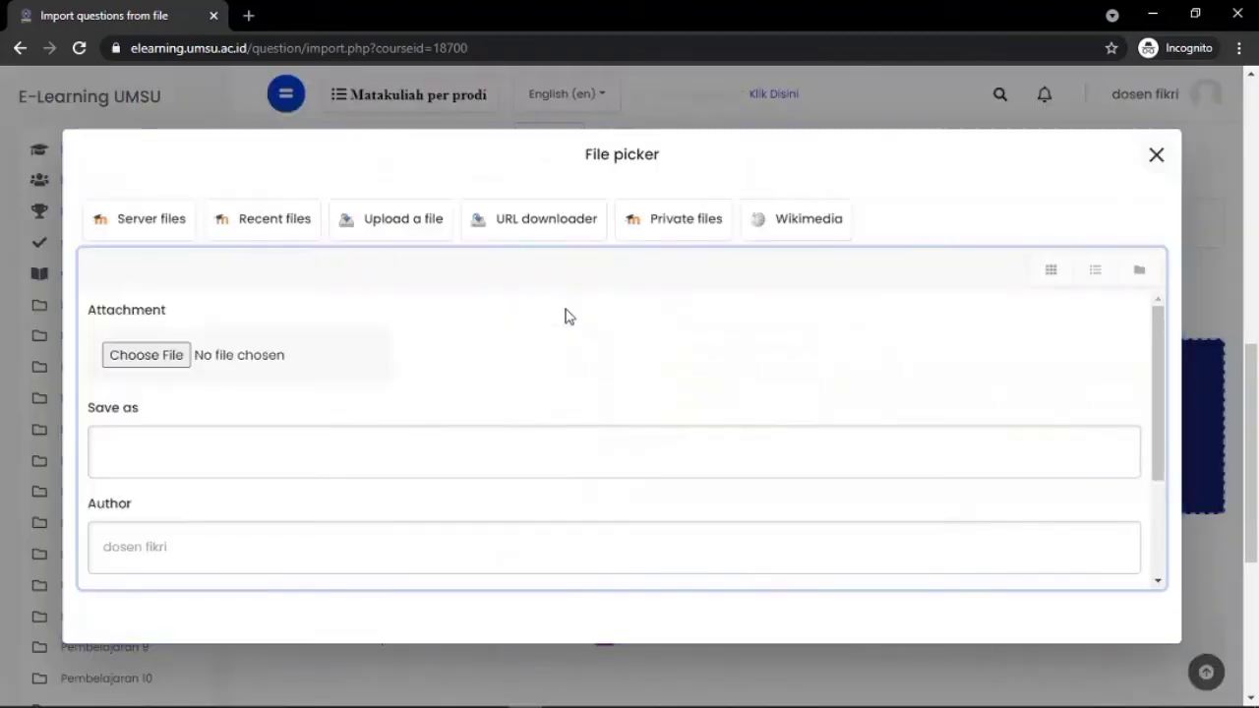
left_click(395, 216)
left_click(168, 363)
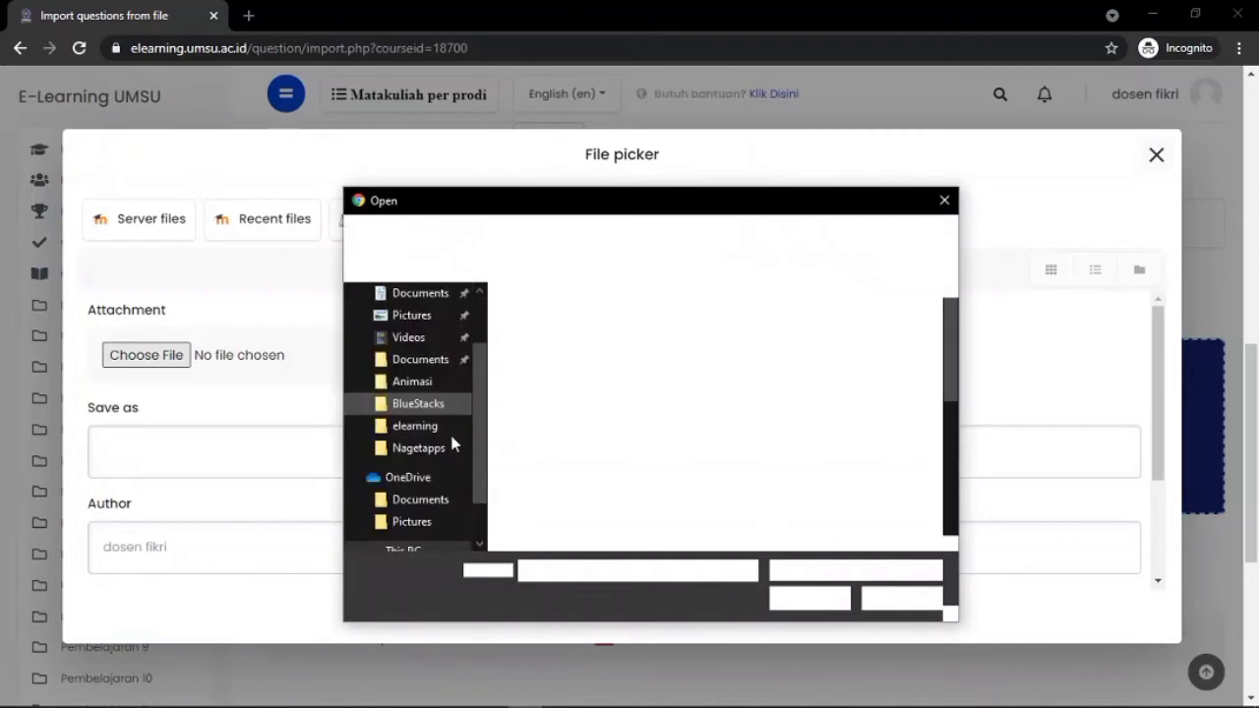
left_click(418, 391)
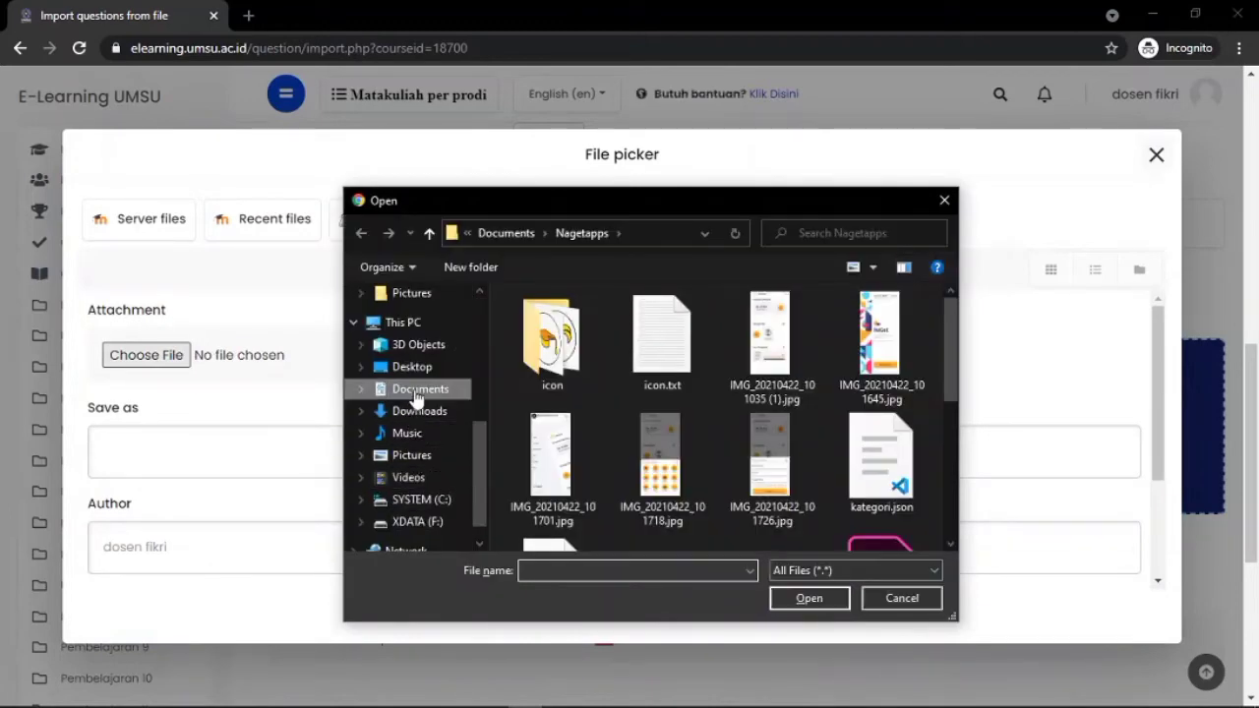
left_click(548, 572)
type("contoh")
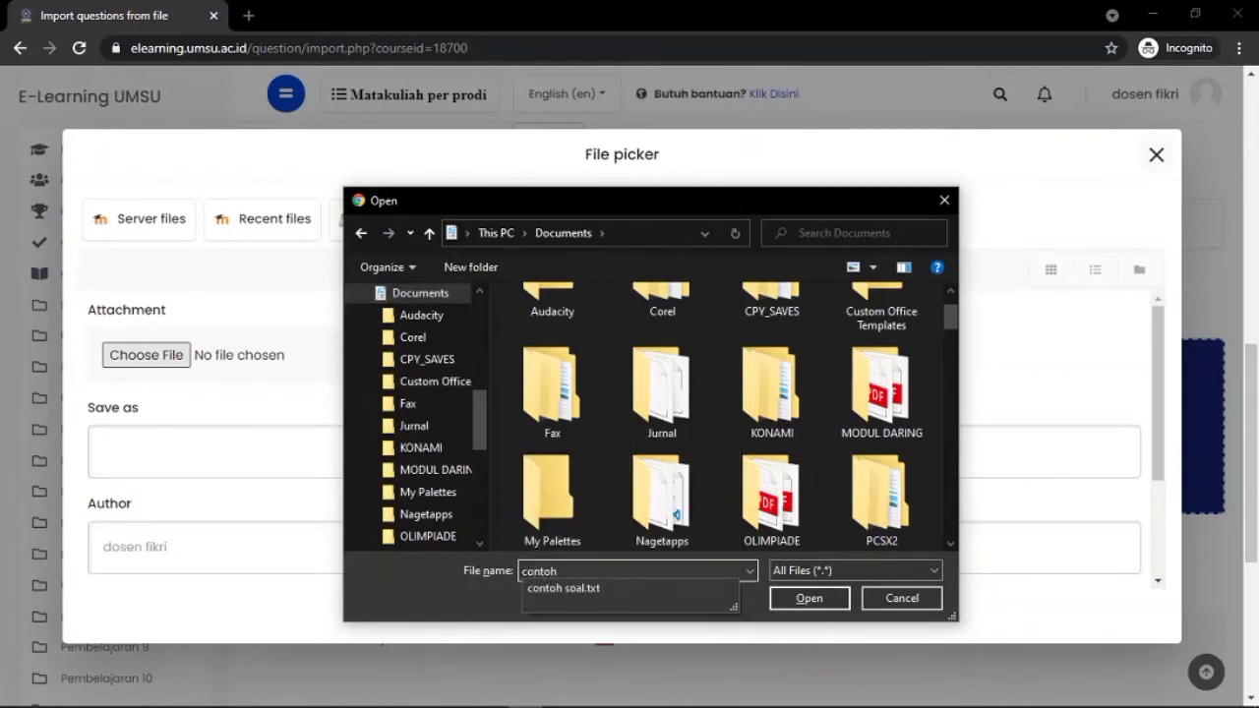
type(" soal")
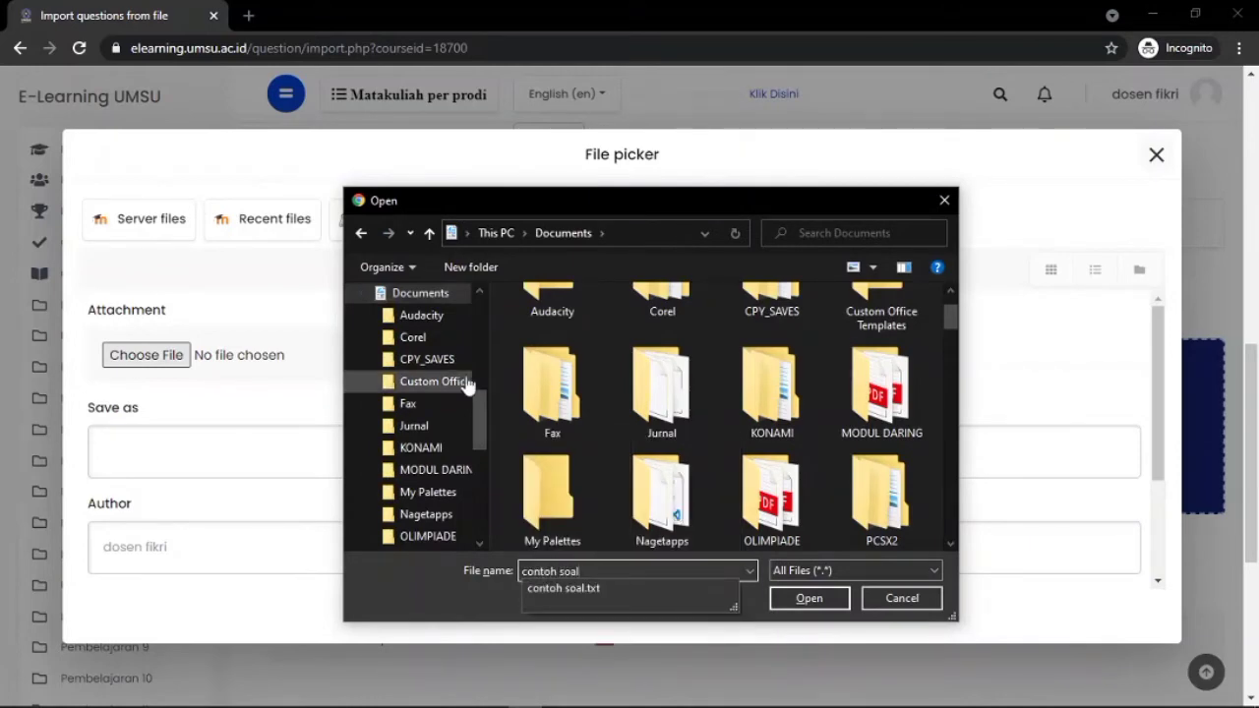
- Choose Contoh Soal Pilihan Ganda.txt from the recent files in Quick access and upload it as the import file
scroll(455, 382, "up", 5)
left_click(426, 309)
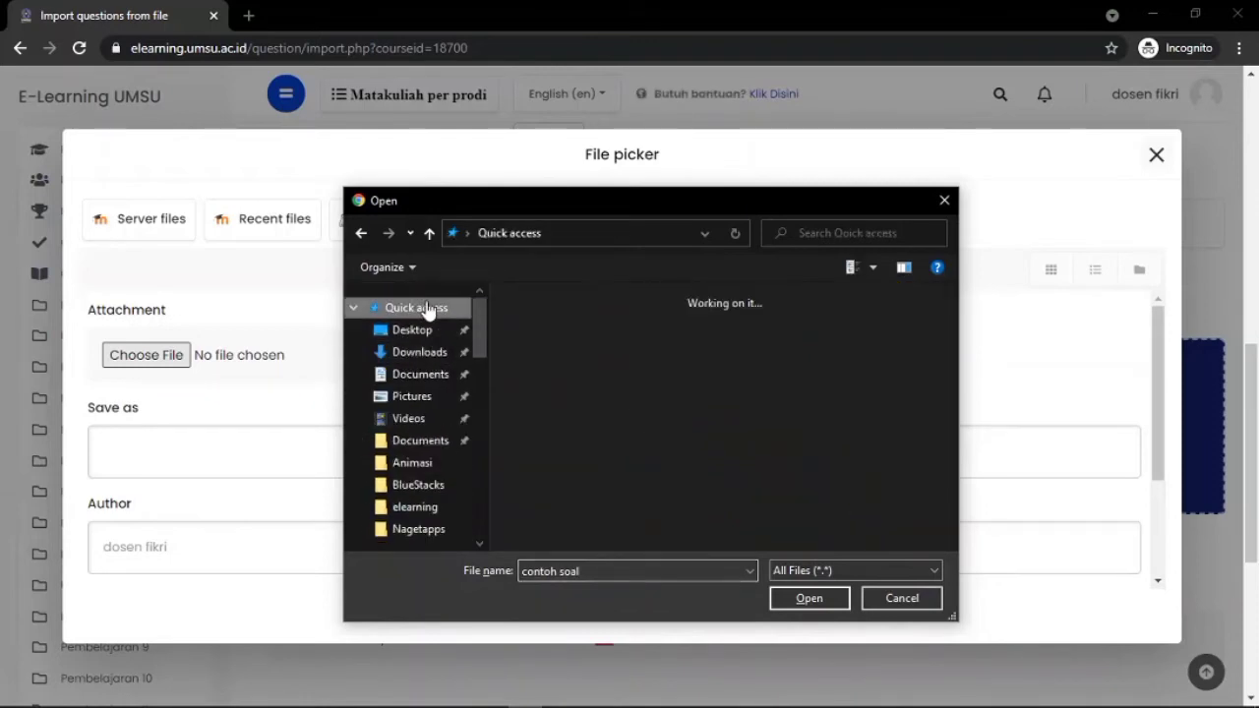
scroll(611, 471, "down", 3)
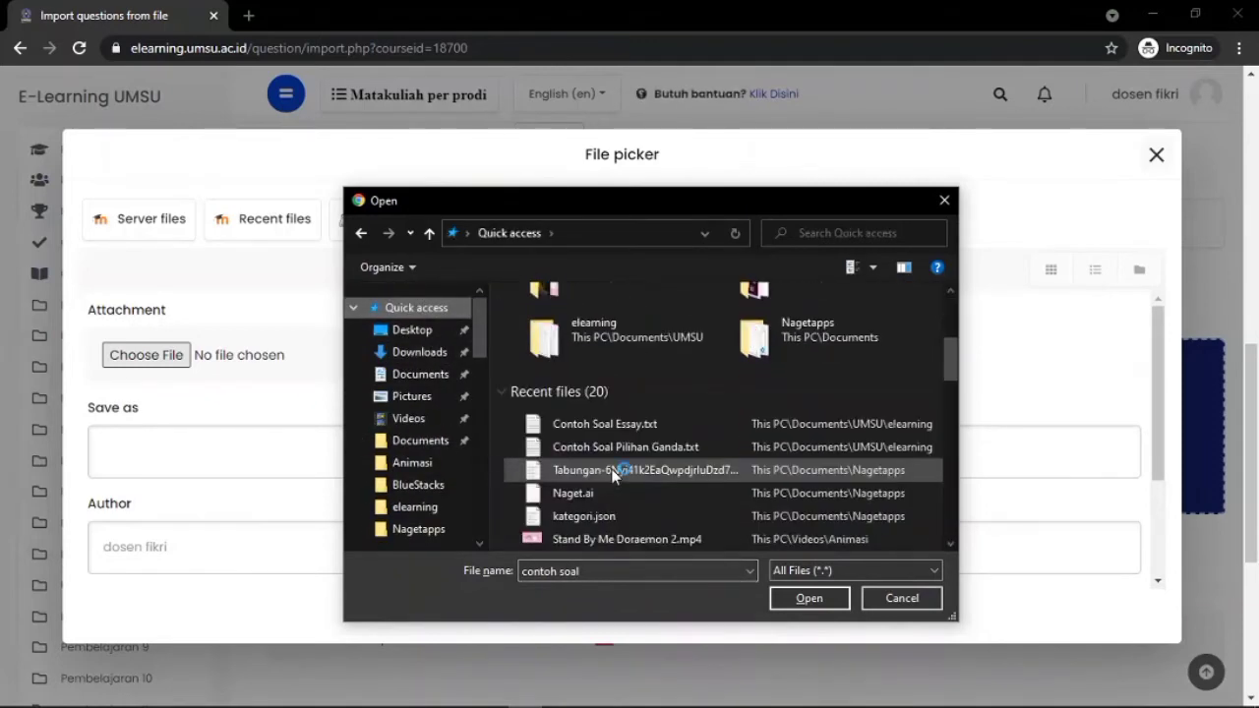
left_click(603, 446)
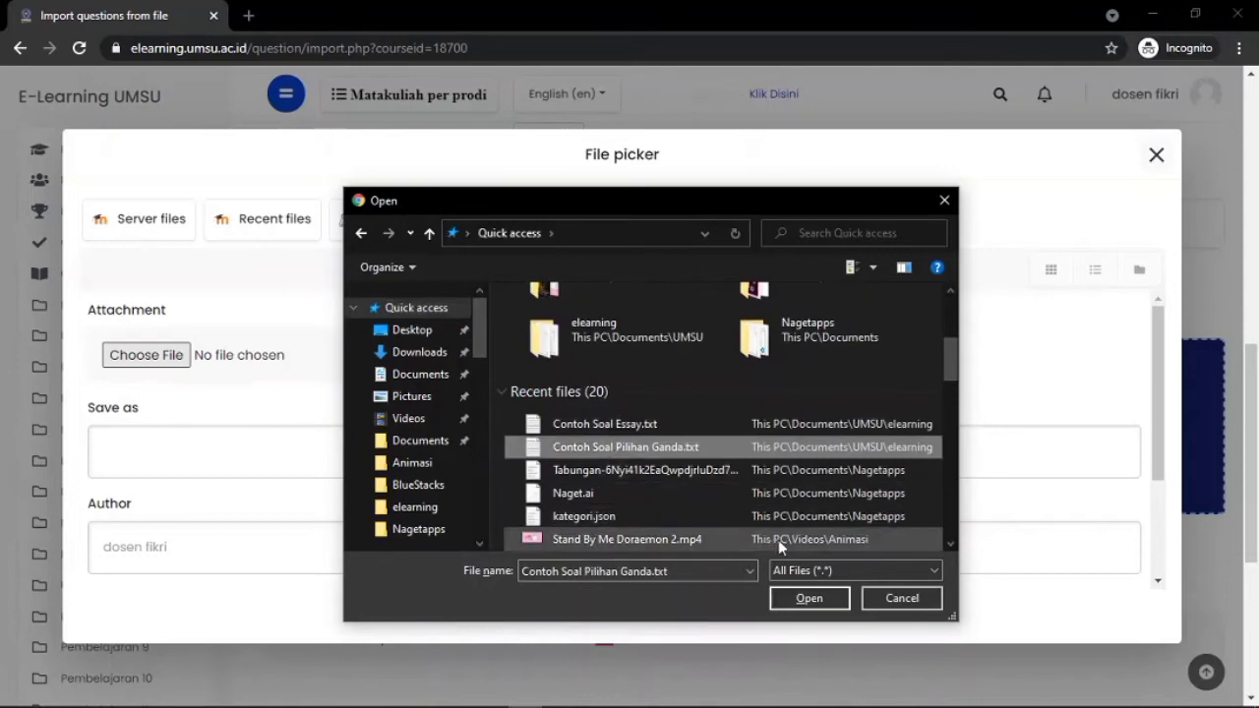
left_click(804, 599)
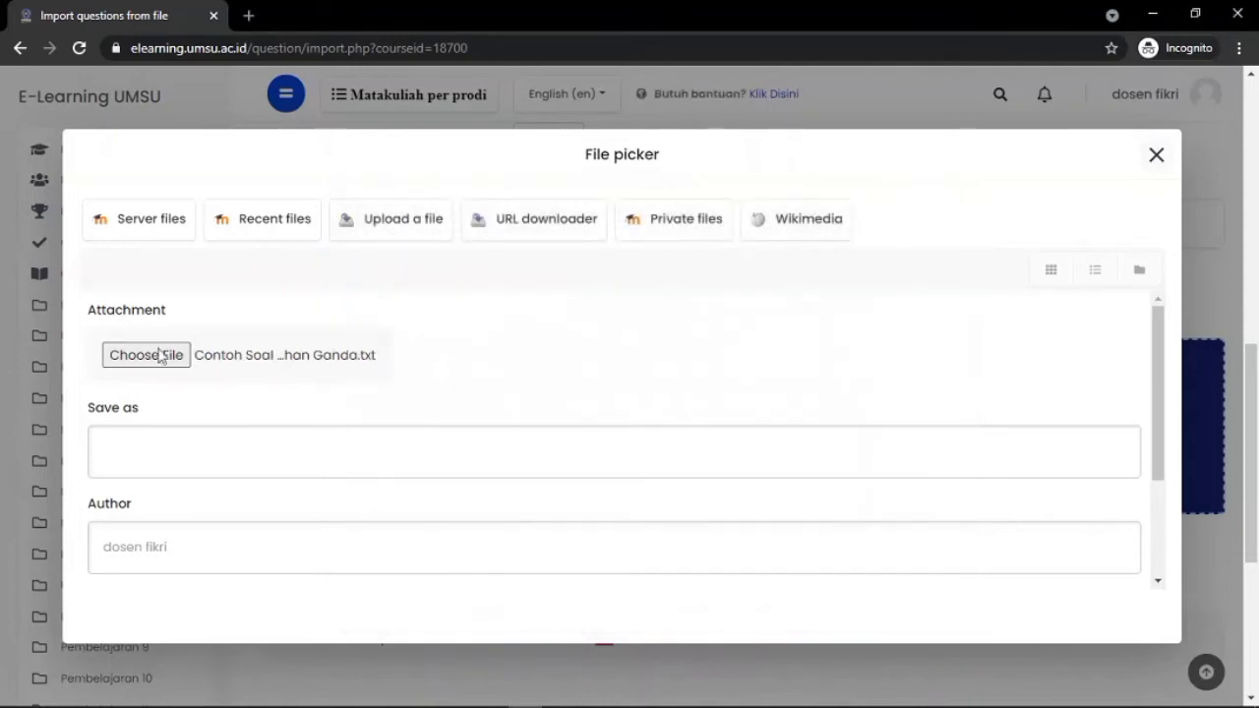
scroll(313, 378, "down", 3)
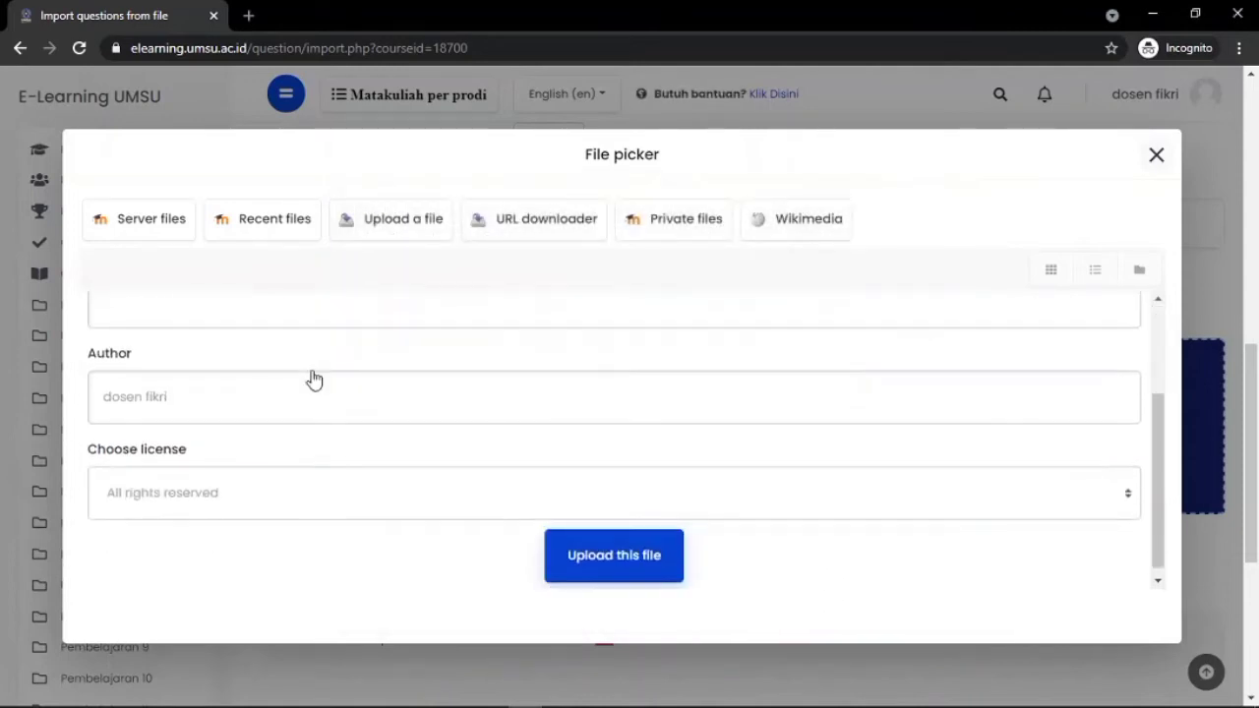
left_click(573, 553)
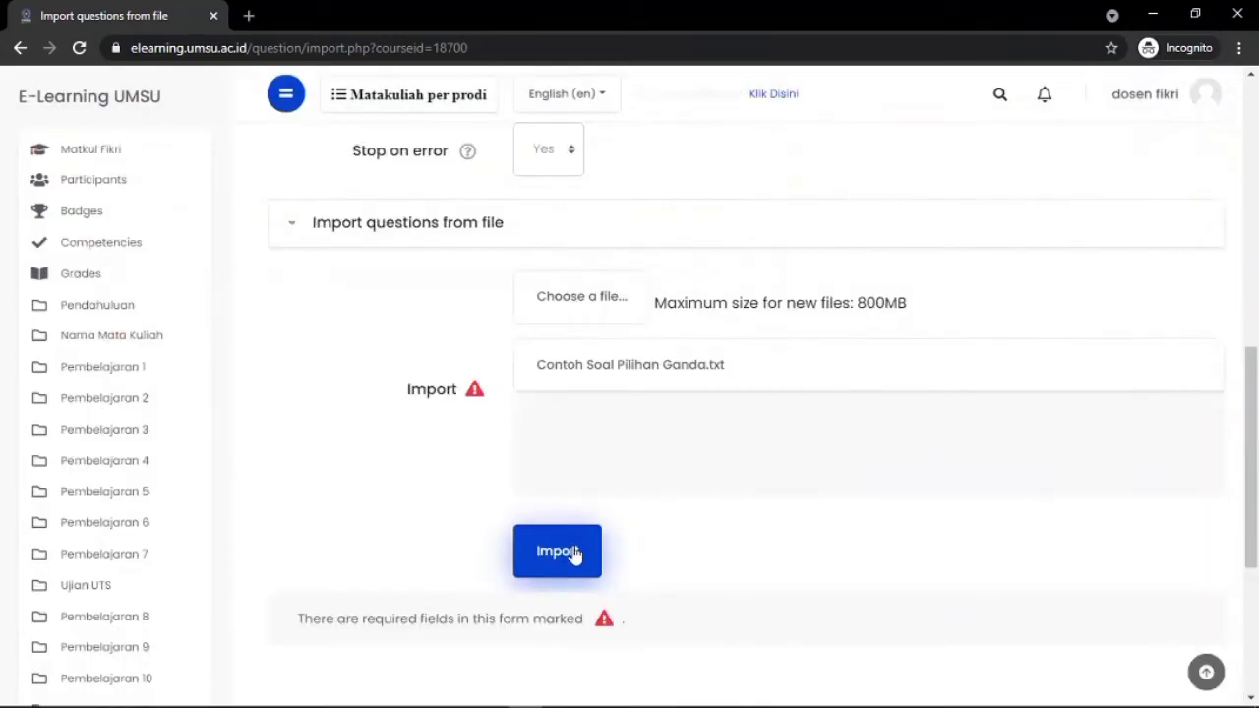
- Import the questions from the uploaded file, check the imported question list and continue to the question bank
scroll(620, 273, "down", 3)
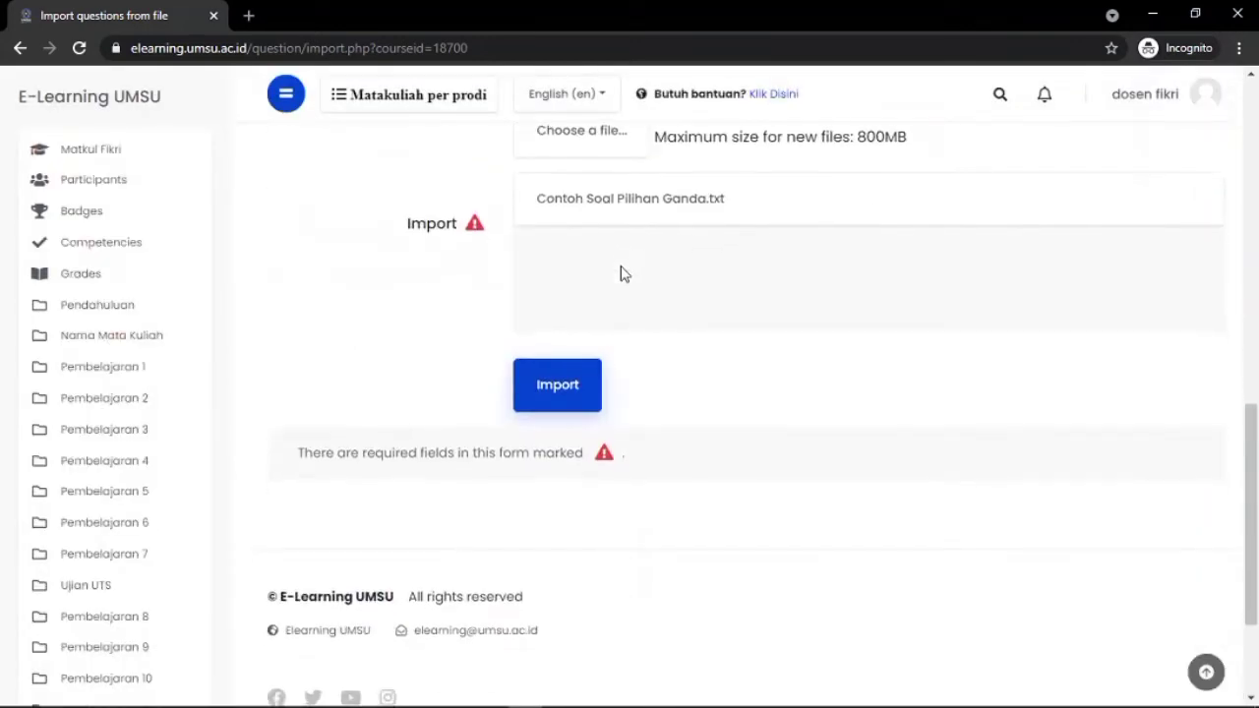
left_click(556, 384)
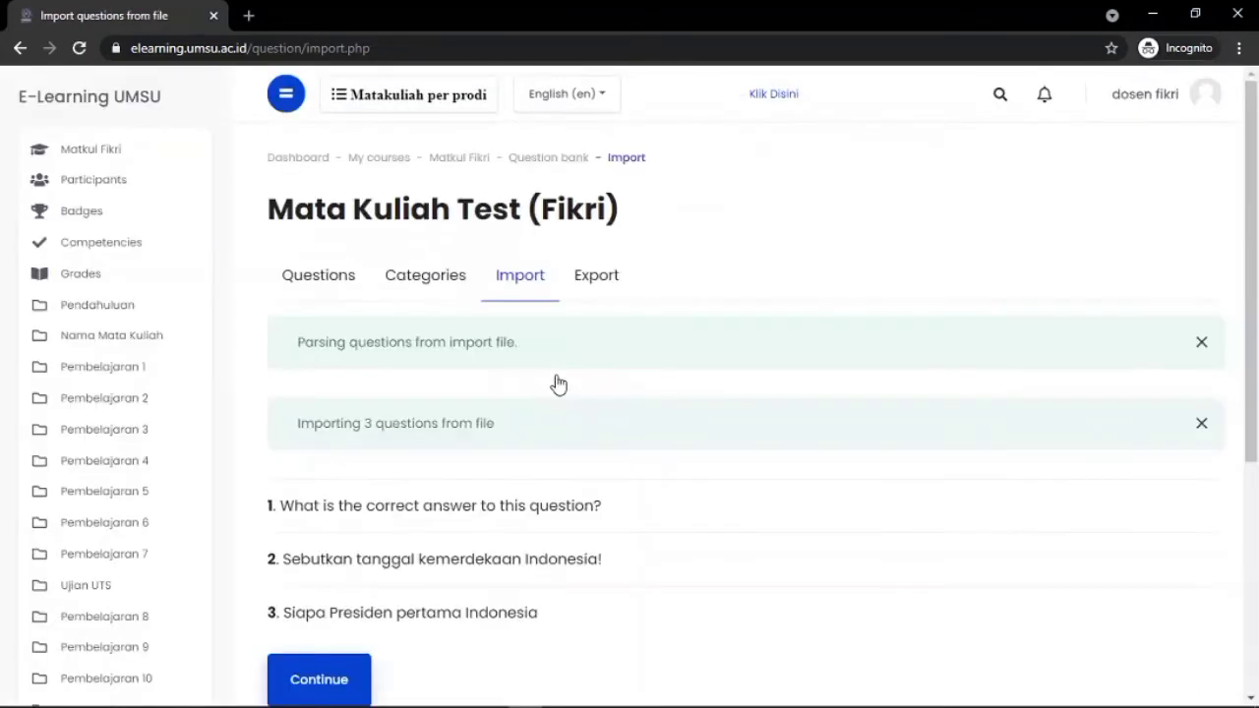
scroll(556, 383, "down", 2)
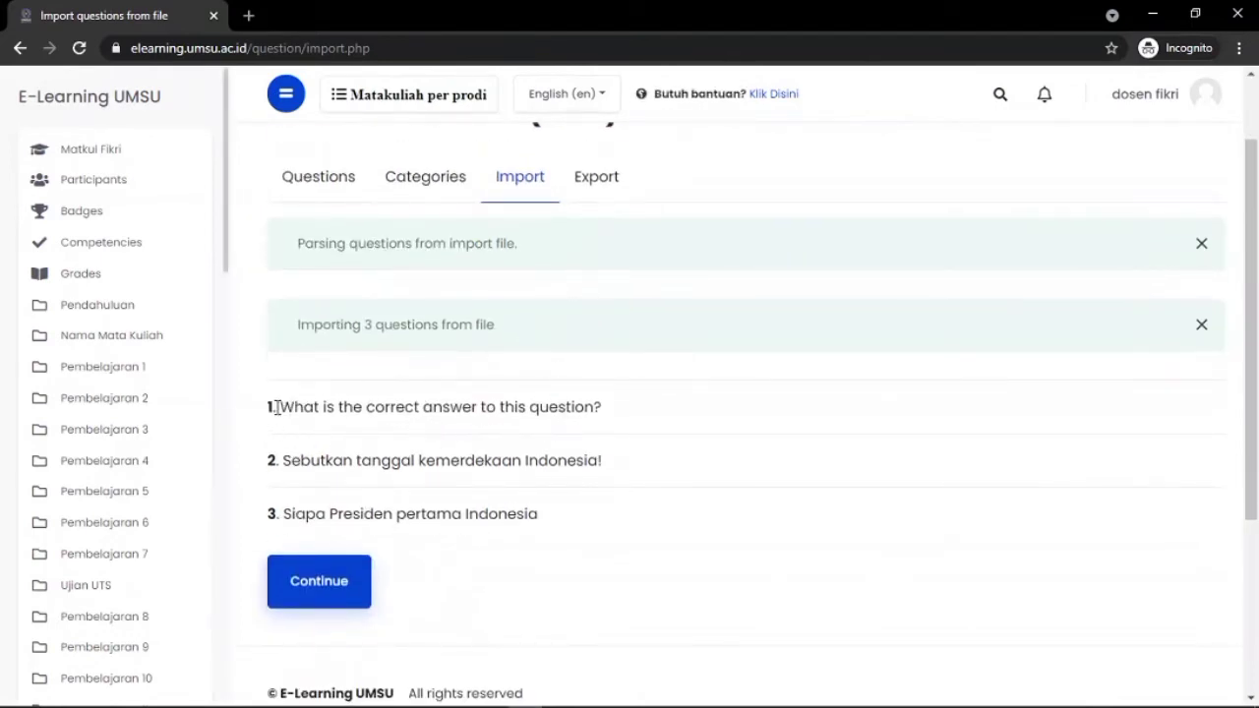
left_click_drag(266, 411, 575, 524)
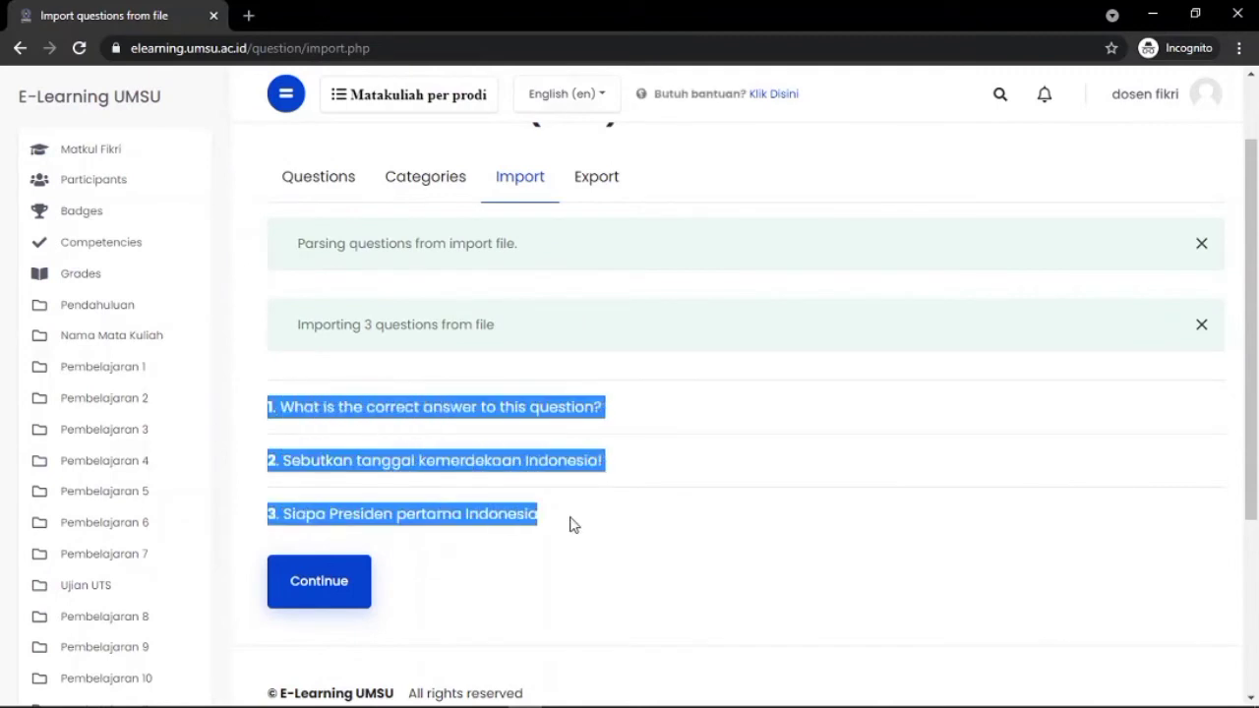
scroll(619, 523, "down", 2)
scroll(473, 404, "up", 1)
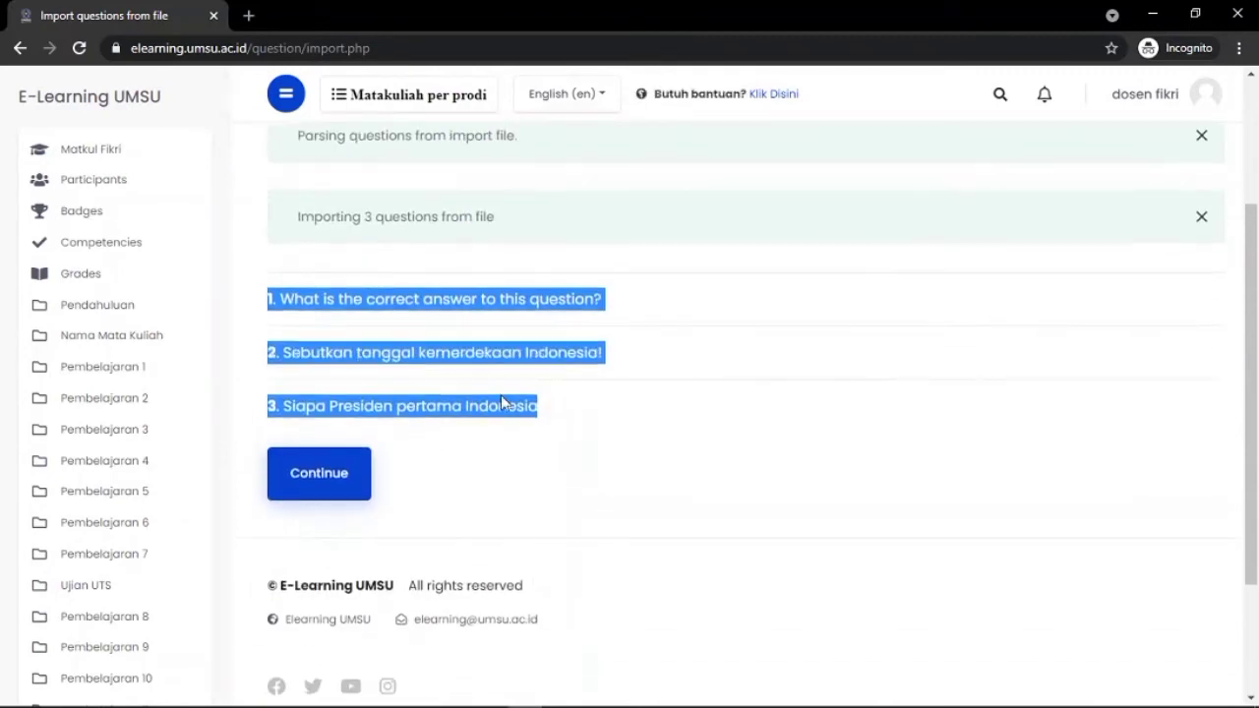
left_click(314, 466)
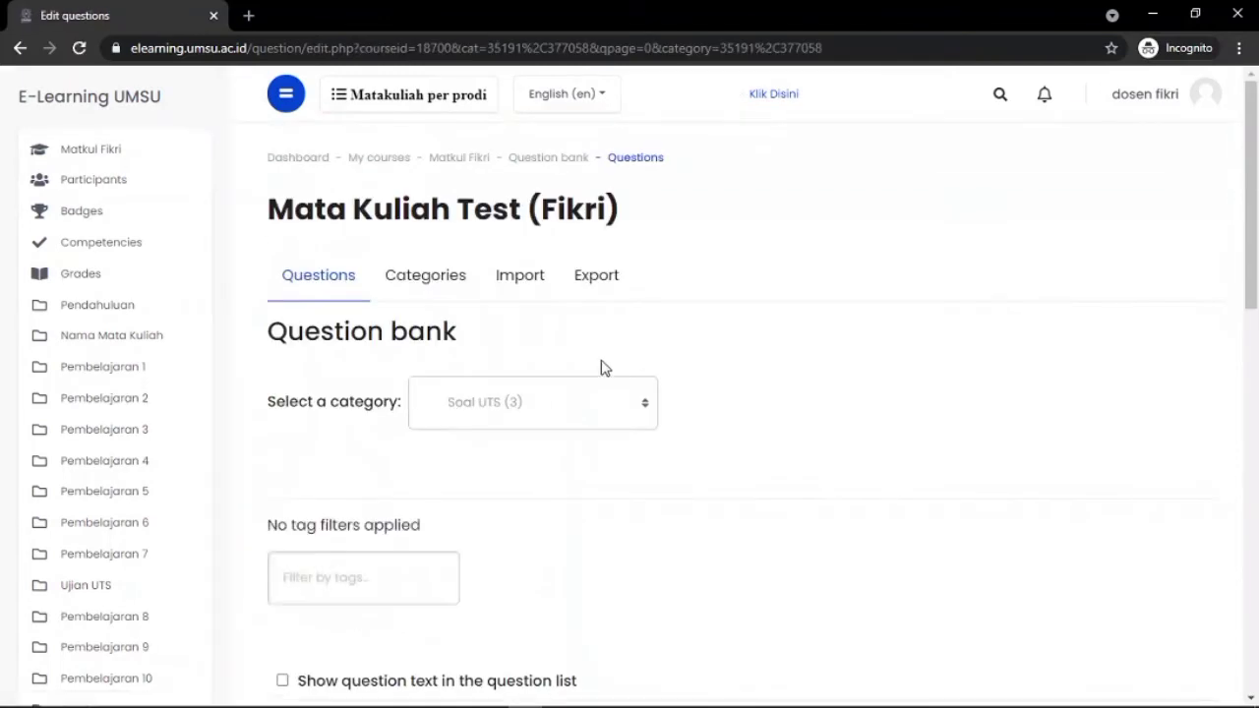
- Open the question list of the Soal UTS category from the category overview
scroll(619, 353, "down", 2)
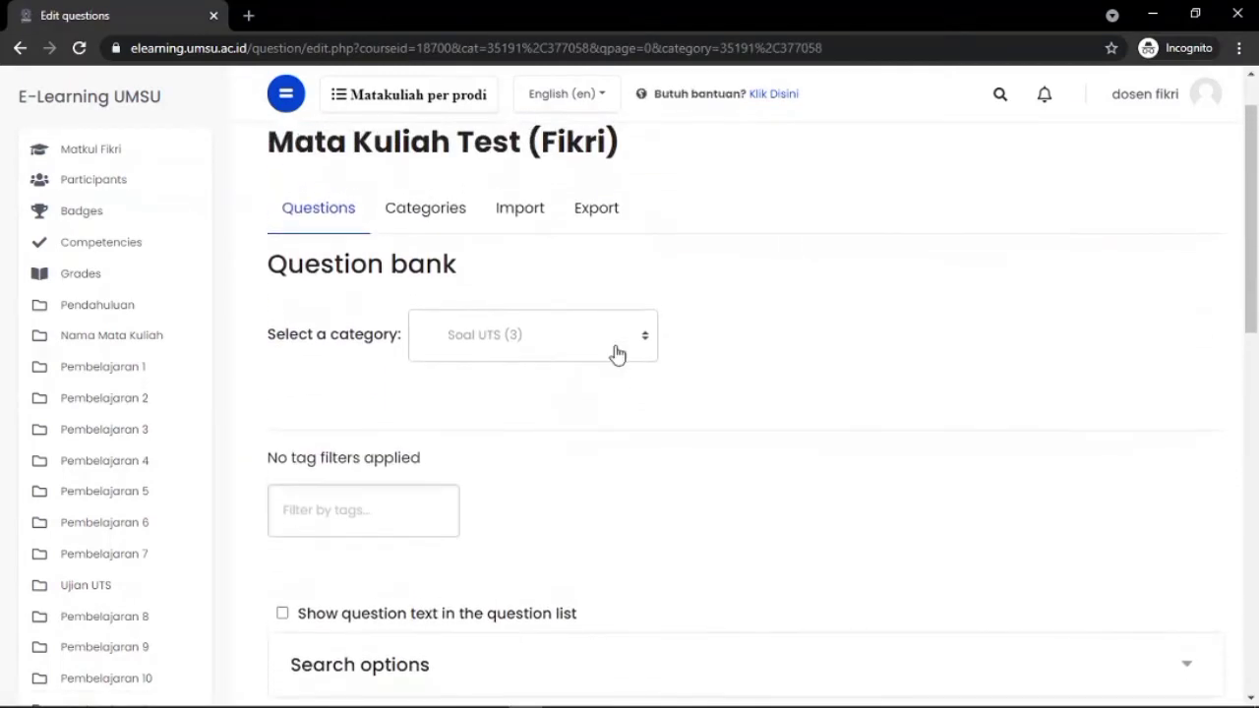
left_click(431, 218)
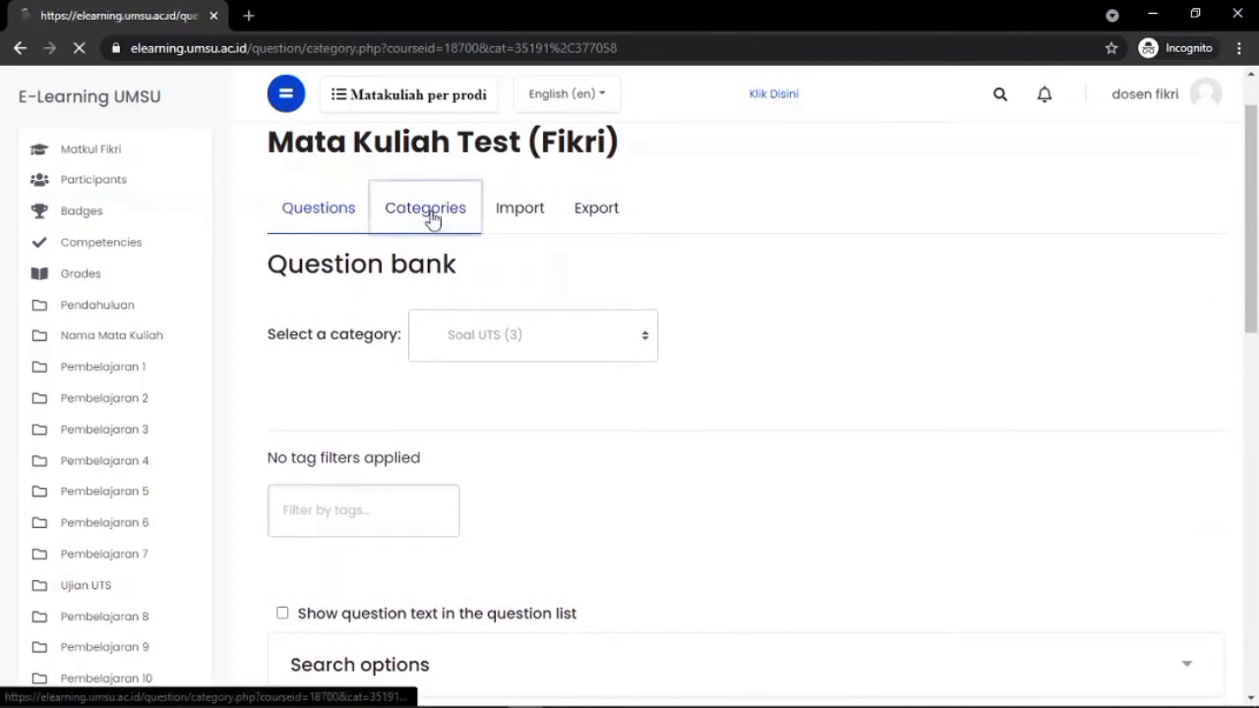
scroll(524, 344, "down", 2)
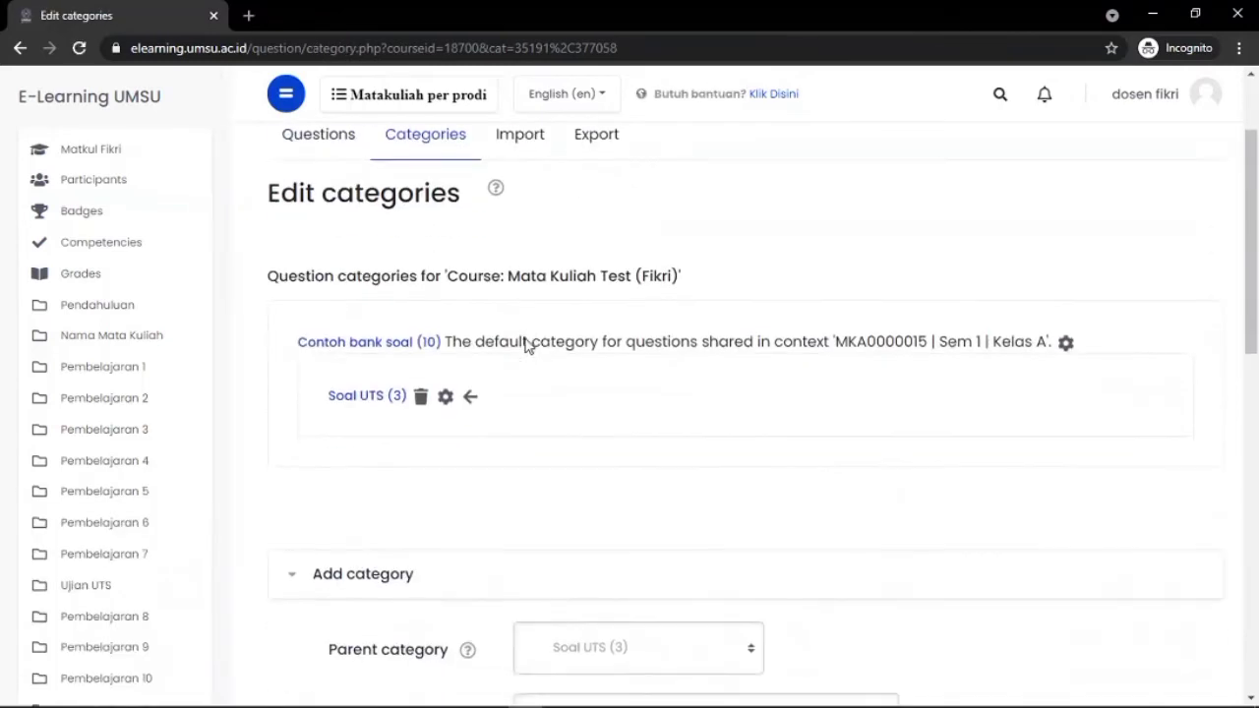
left_click(358, 395)
scroll(534, 490, "down", 5)
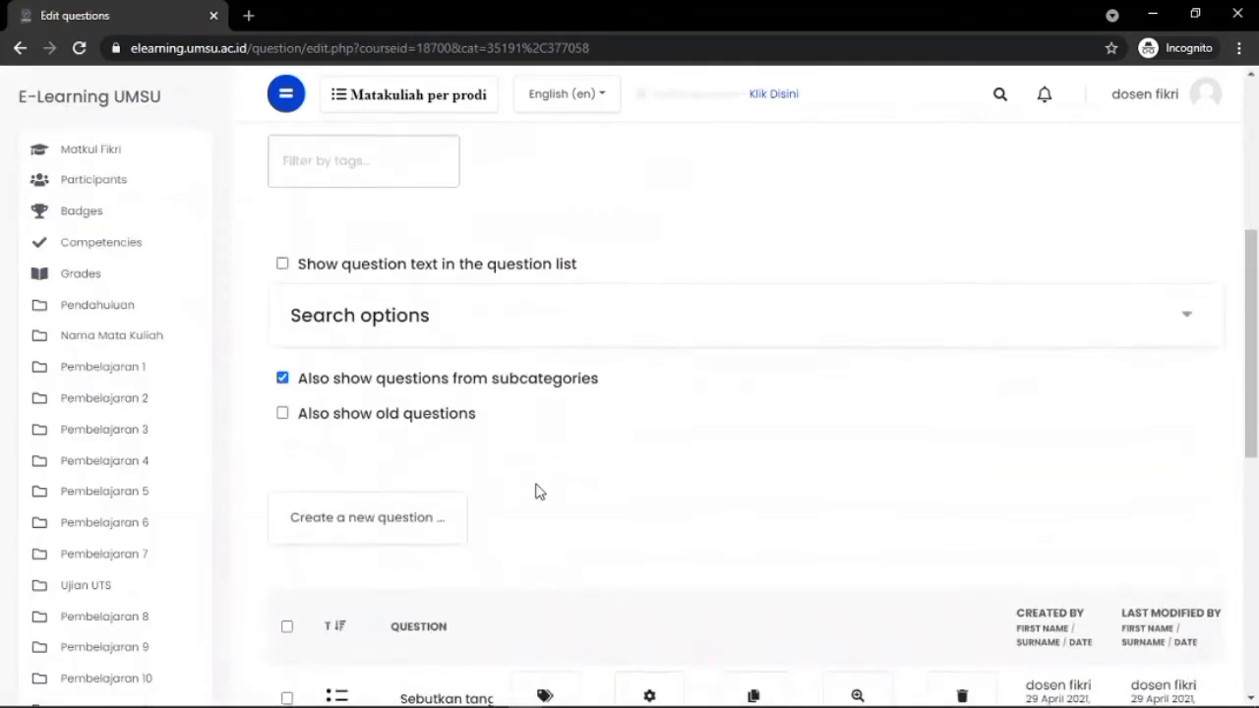
- Examine the imported questions in the Soal UTS list, selecting all of them and clearing the selection again
scroll(629, 433, "down", 5)
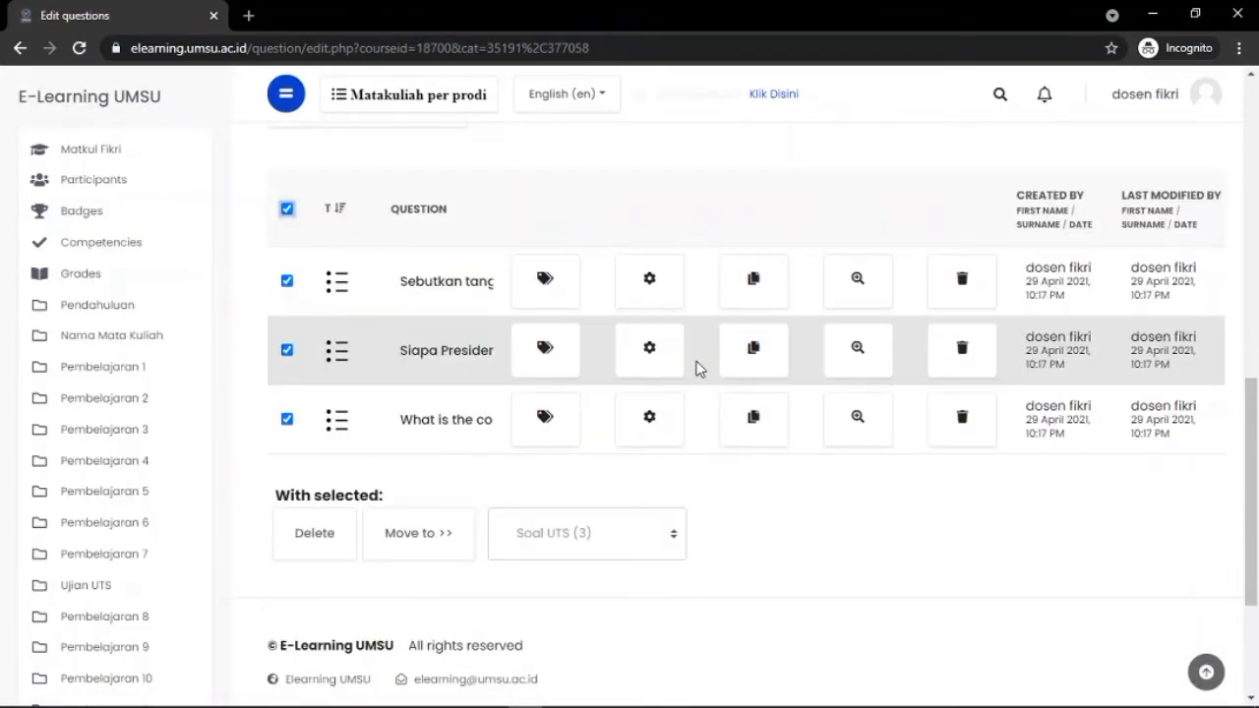
scroll(695, 367, "up", 2)
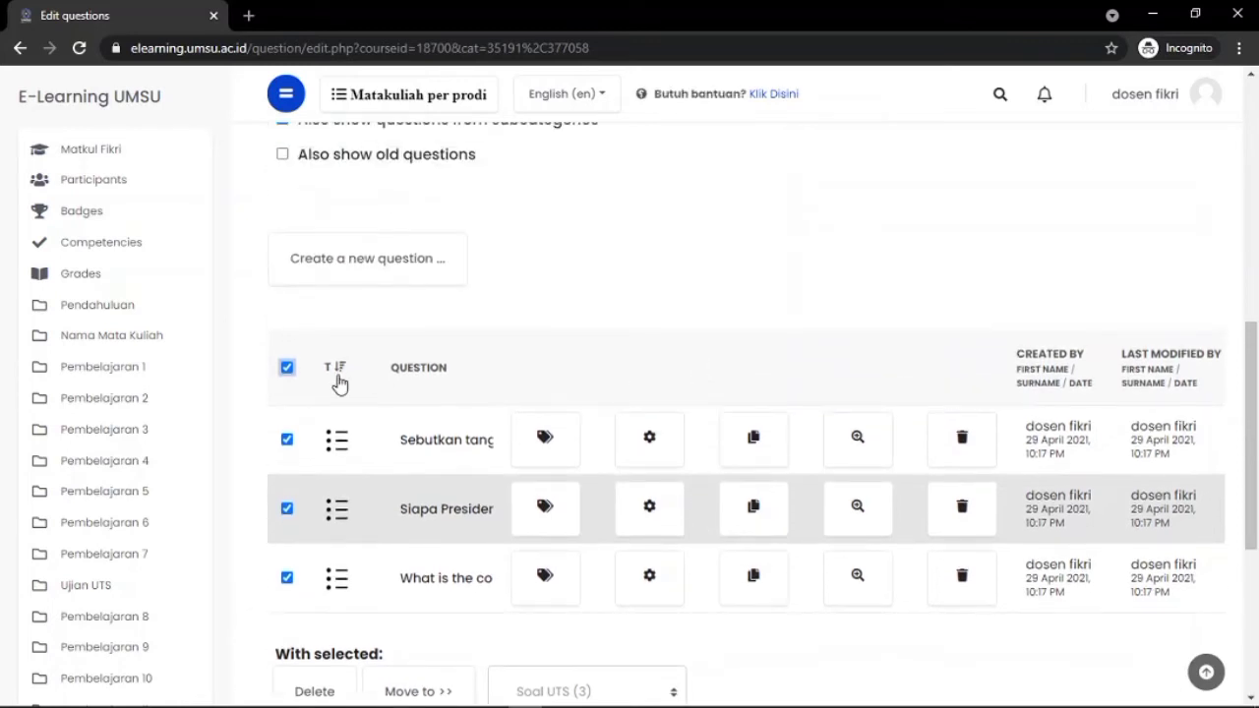
left_click(286, 368)
scroll(385, 365, "up", 2)
scroll(384, 365, "down", 3)
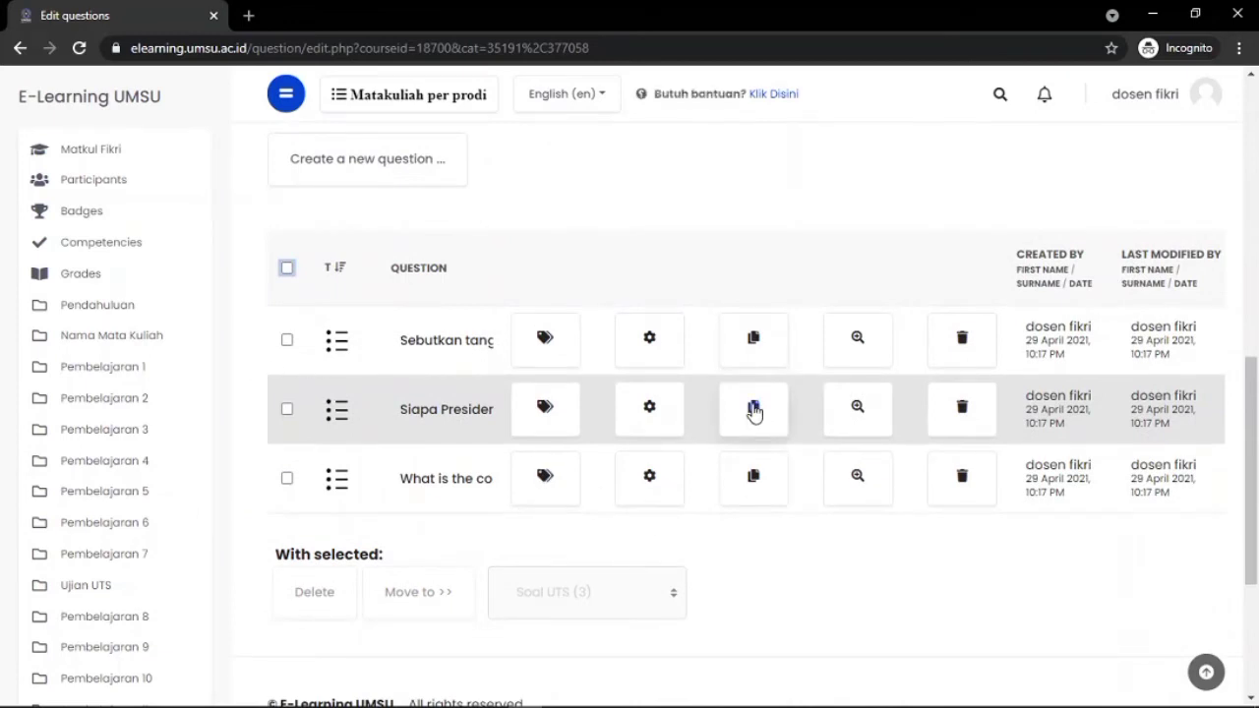
scroll(483, 365, "up", 2)
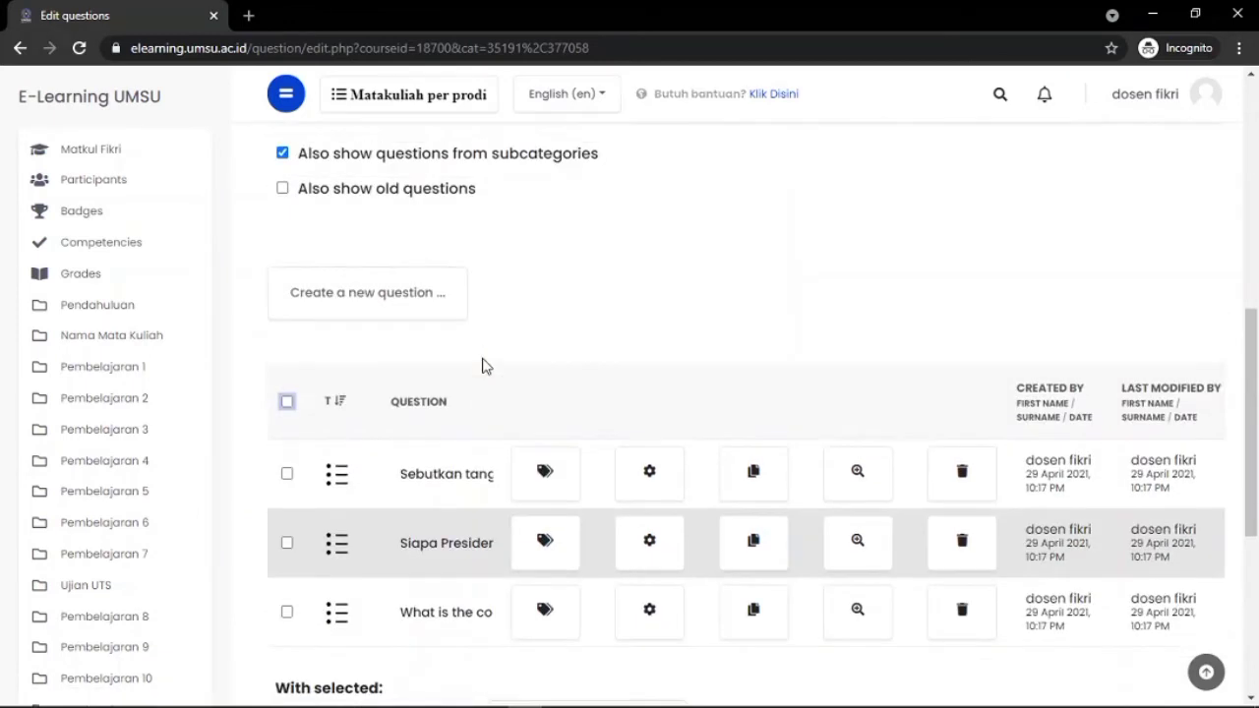
- Examine the answer choices and grades of the imported question "Sebutkan tanggal kemerdekaan Indonesia!" in its editing form, and return to the question list
left_click(650, 478)
scroll(650, 480, "down", 5)
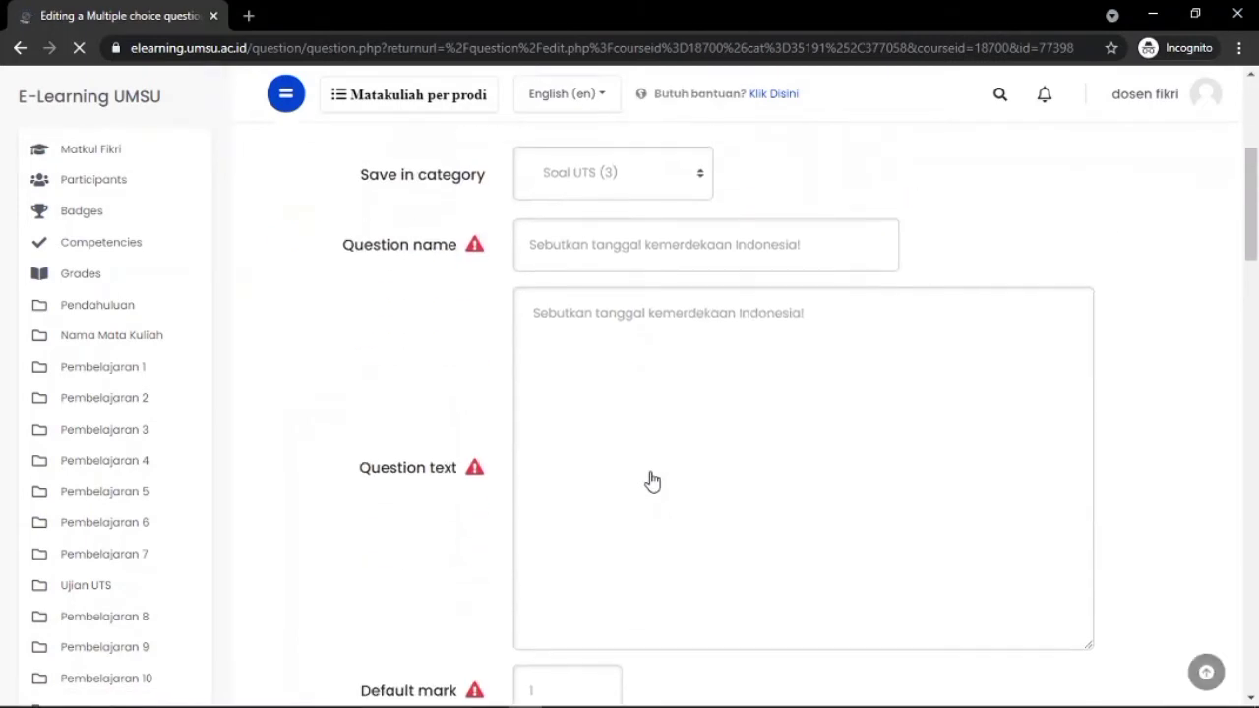
scroll(652, 480, "down", 2)
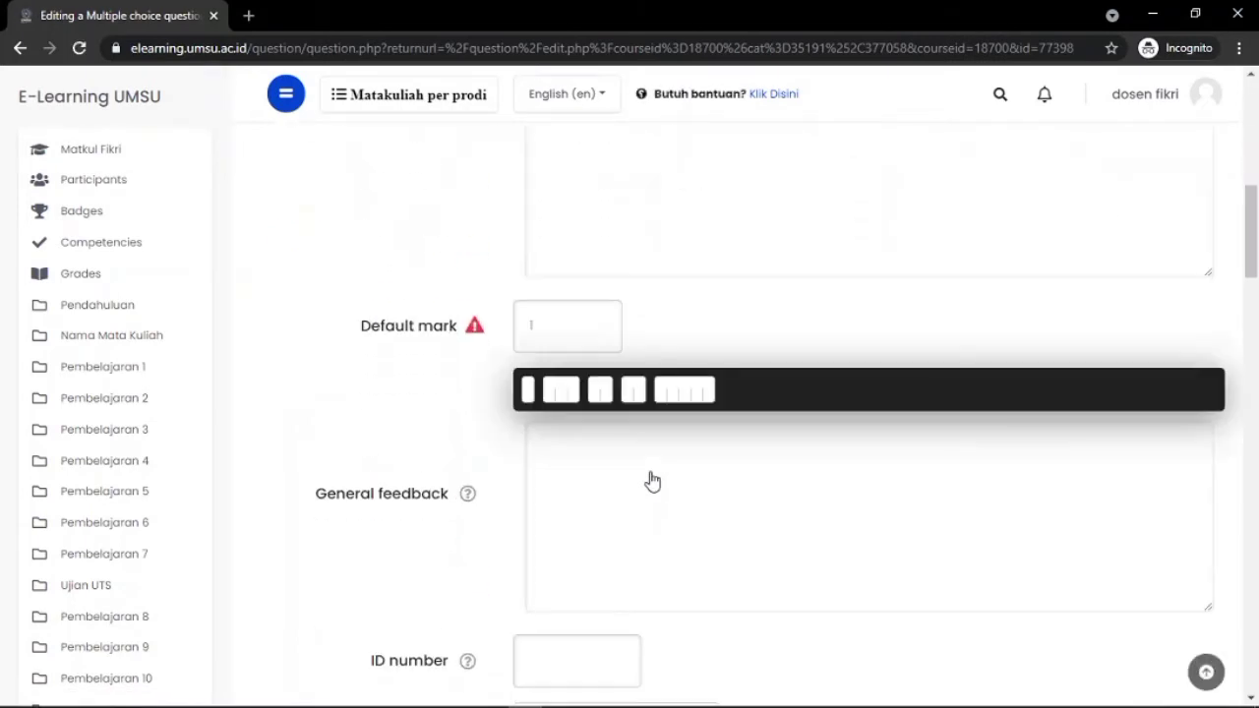
scroll(652, 480, "down", 7)
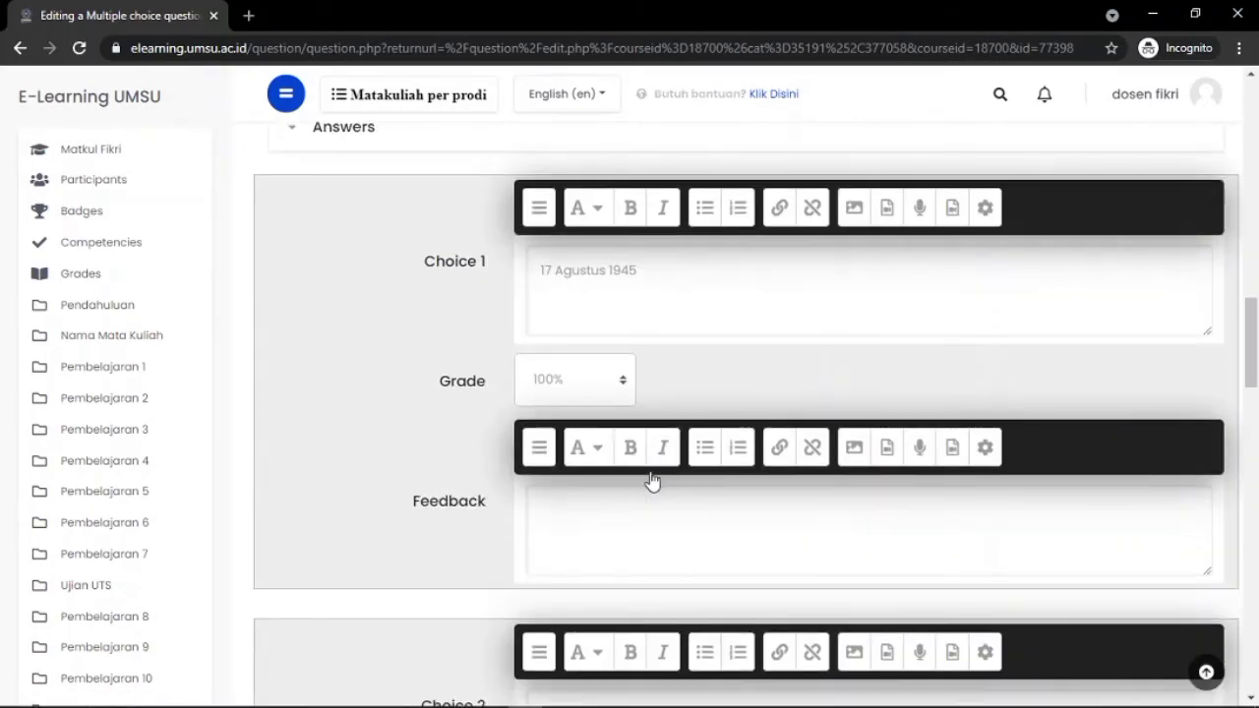
scroll(652, 480, "down", 1)
scroll(560, 258, "up", 1)
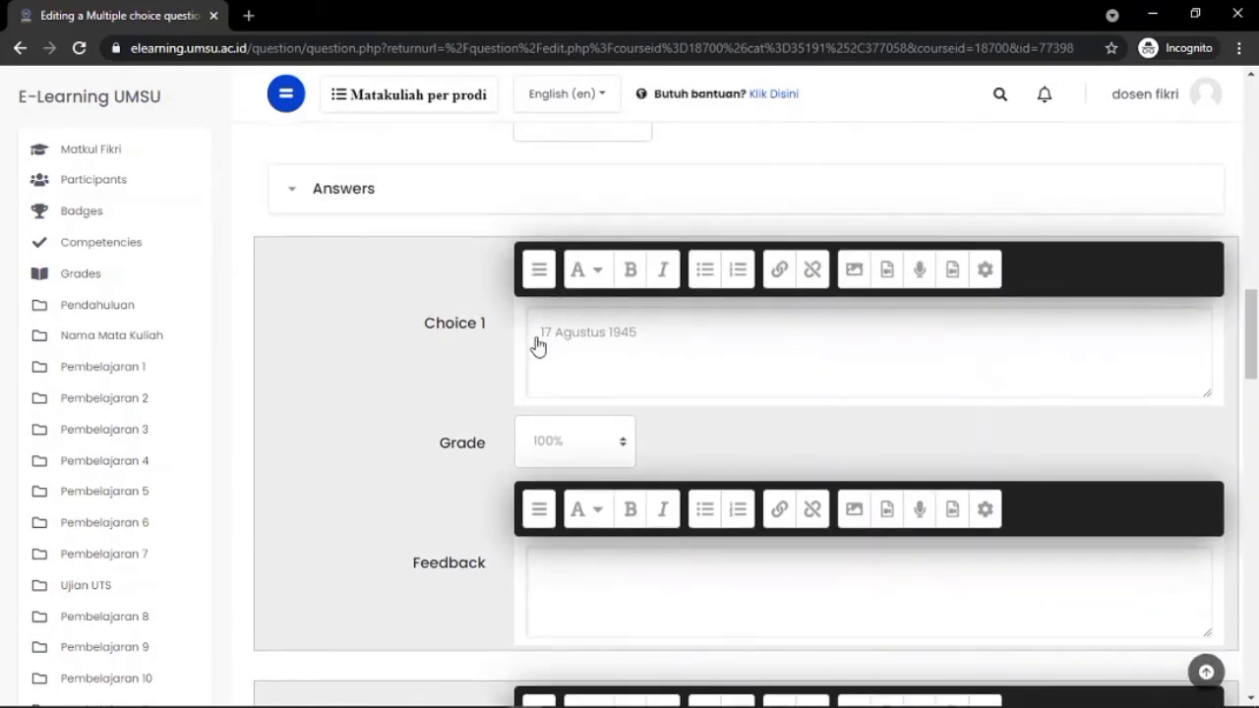
scroll(537, 338, "up", 15)
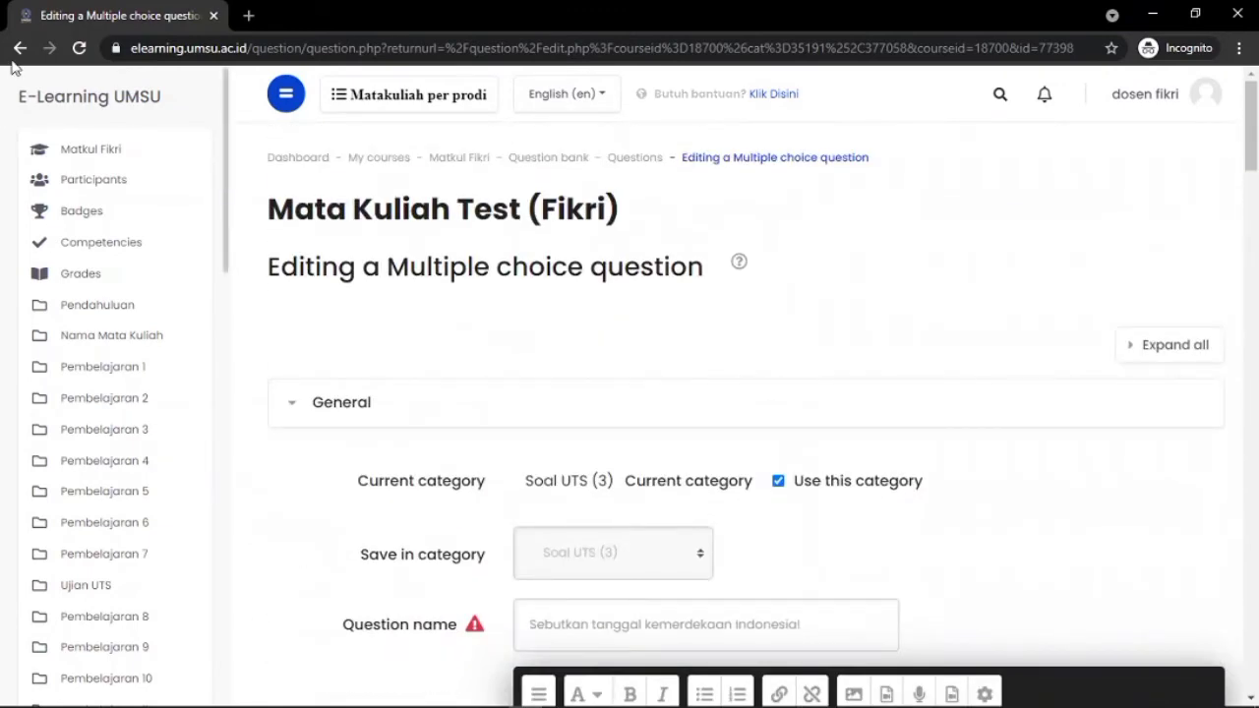
left_click(20, 47)
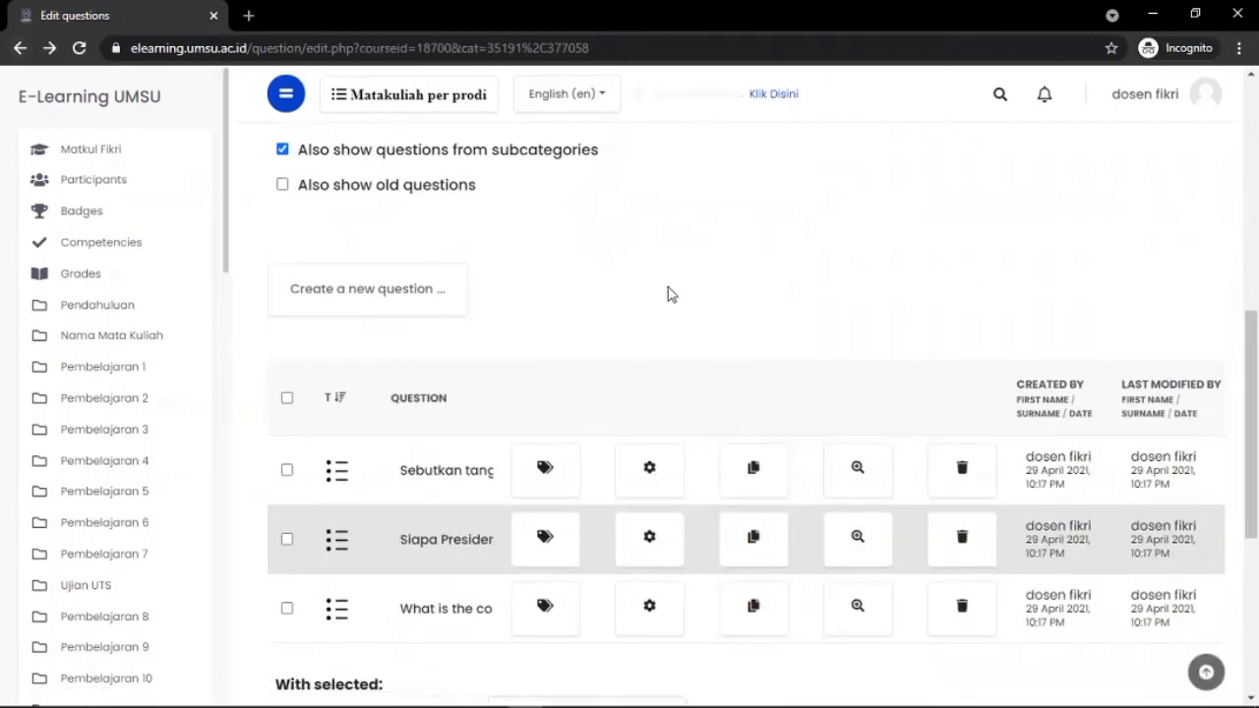
- Start a new question import in GIFT format with Soal UTS as the import category
scroll(667, 294, "up", 6)
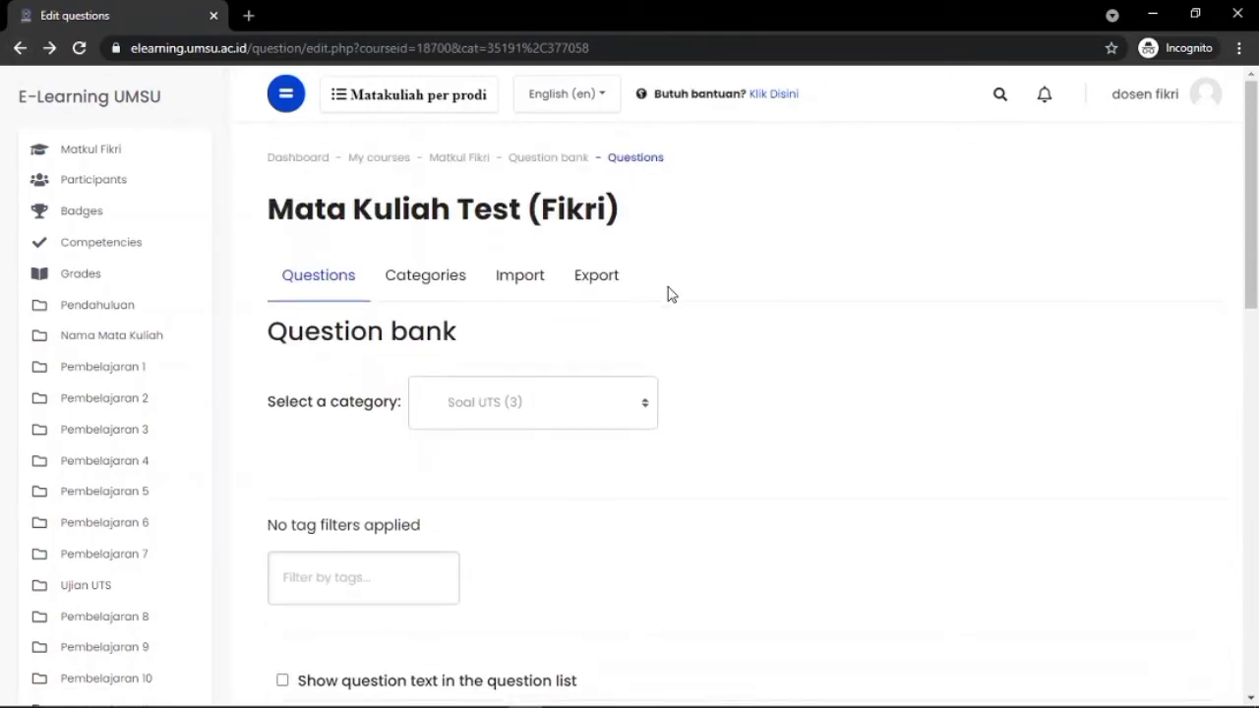
left_click(529, 275)
scroll(632, 491, "down", 3)
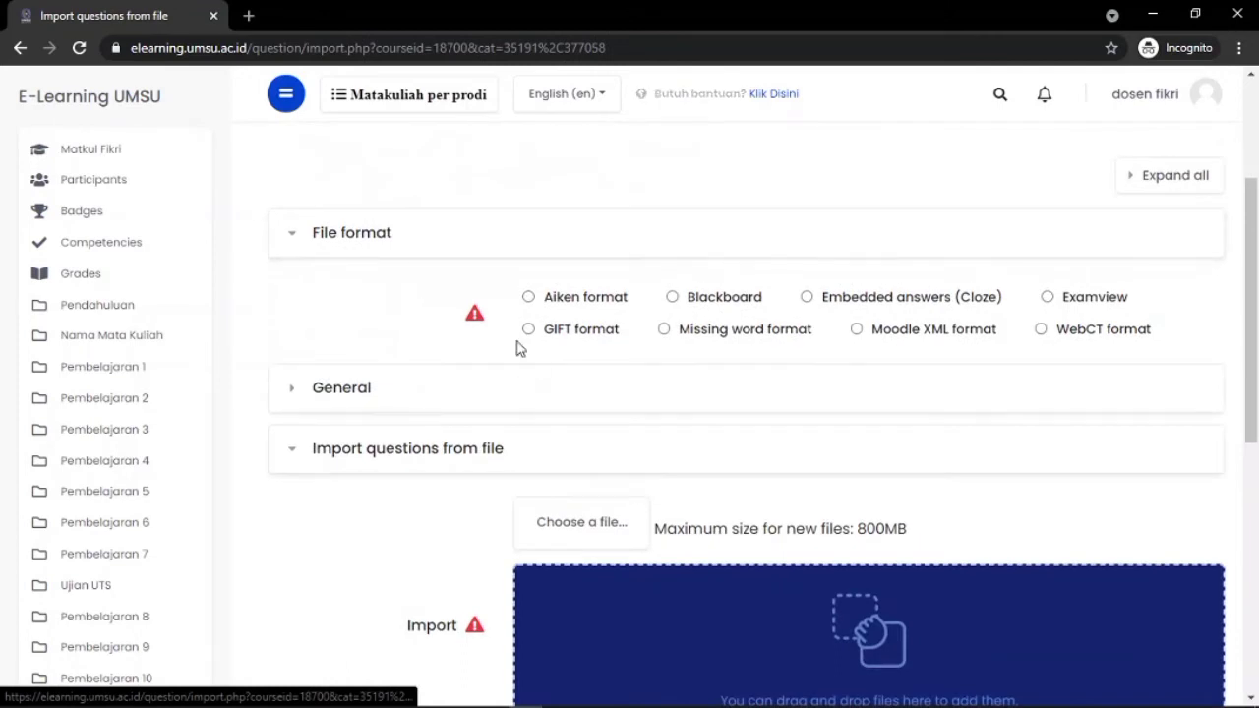
scroll(341, 242, "up", 3)
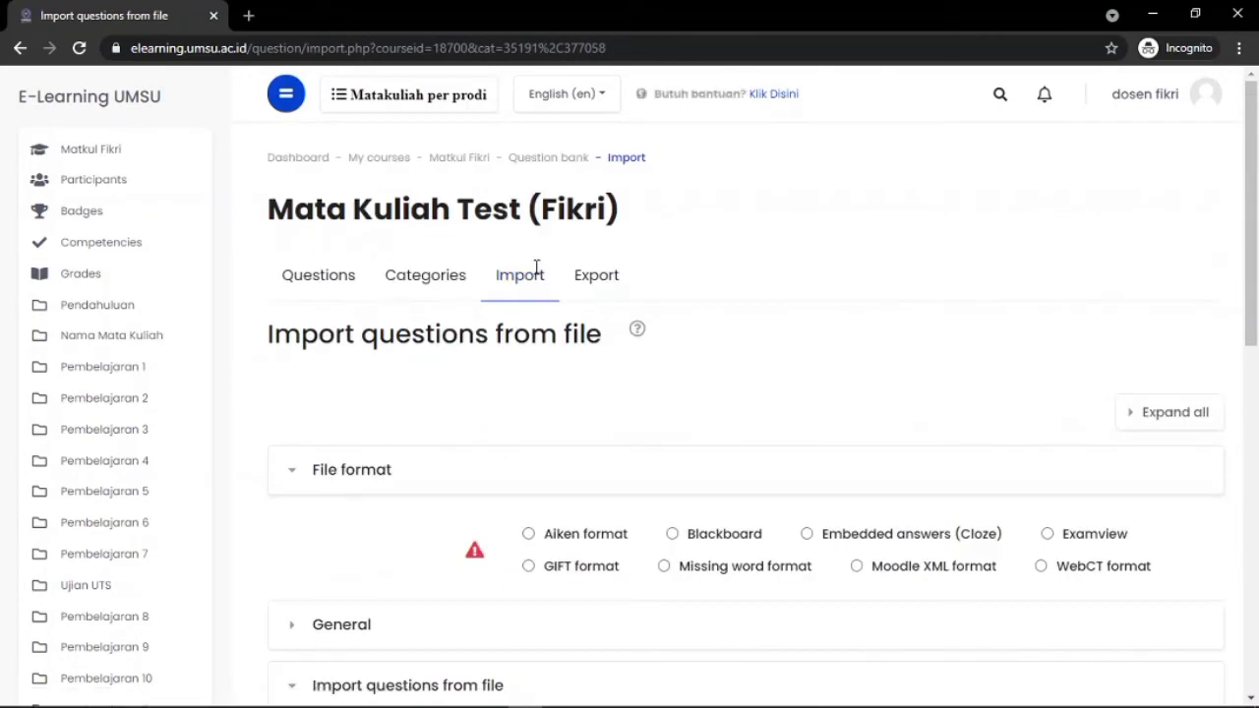
scroll(506, 387, "down", 2)
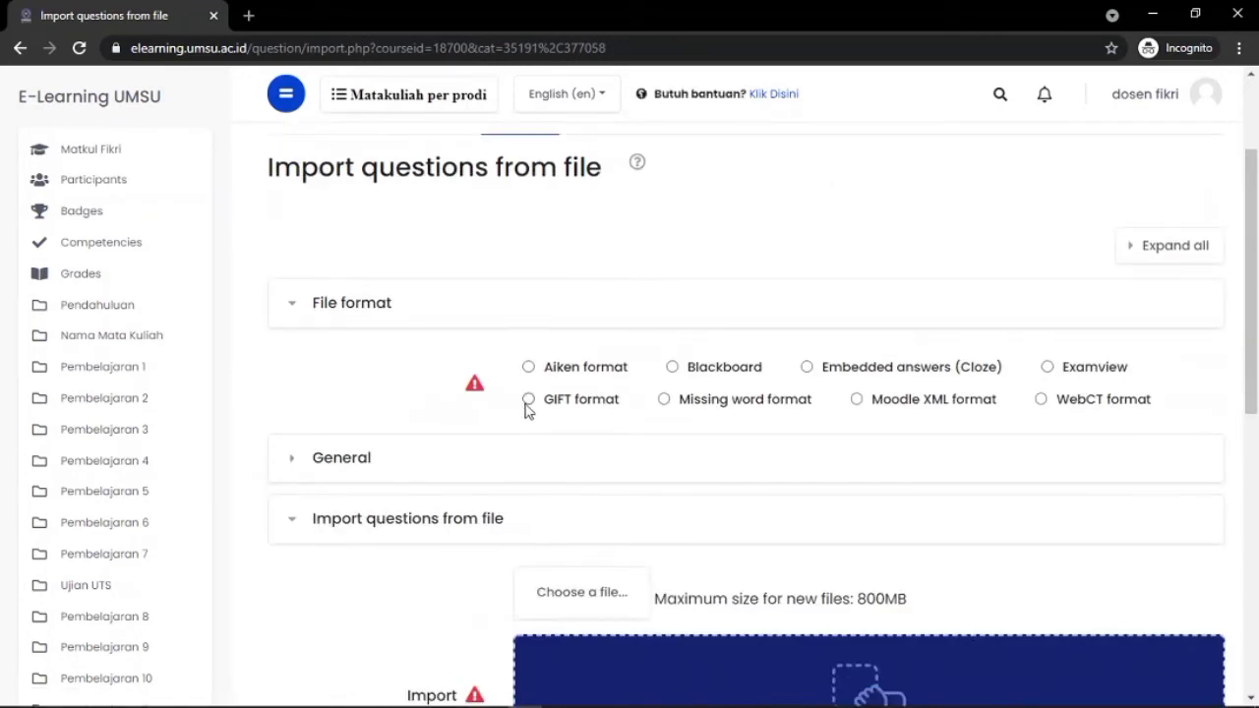
left_click(529, 401)
scroll(386, 335, "down", 2)
left_click(385, 332)
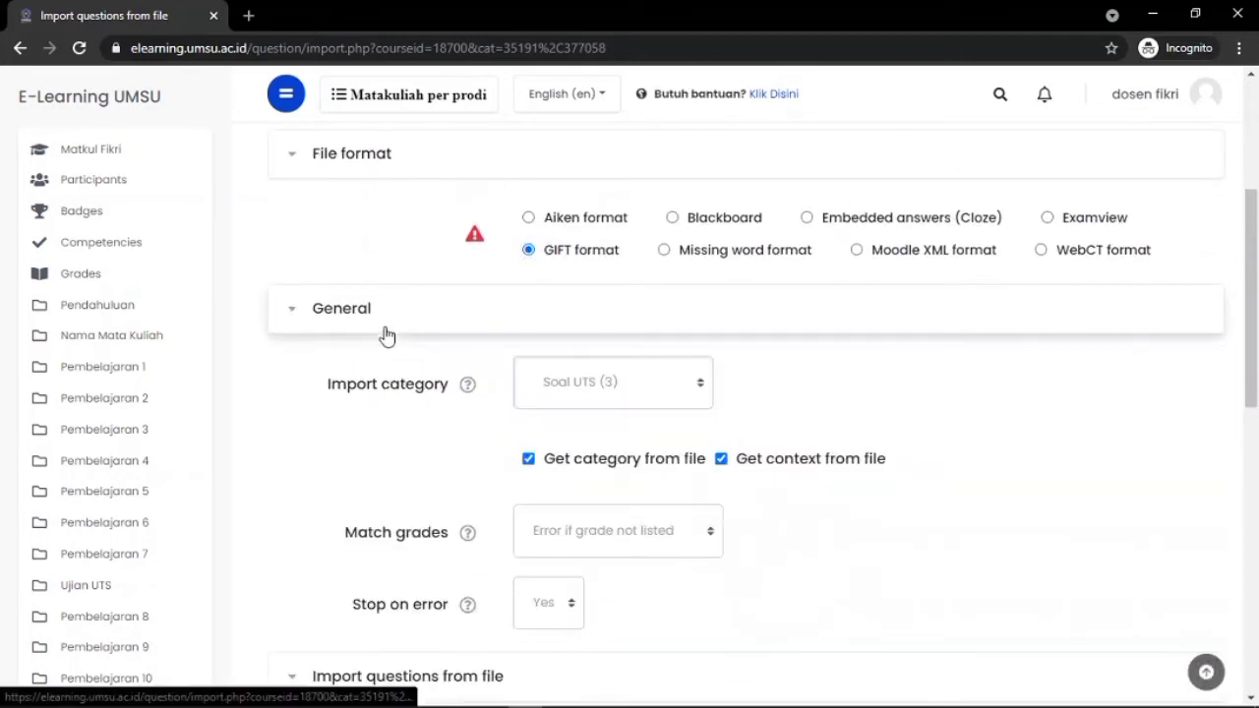
left_click(564, 370)
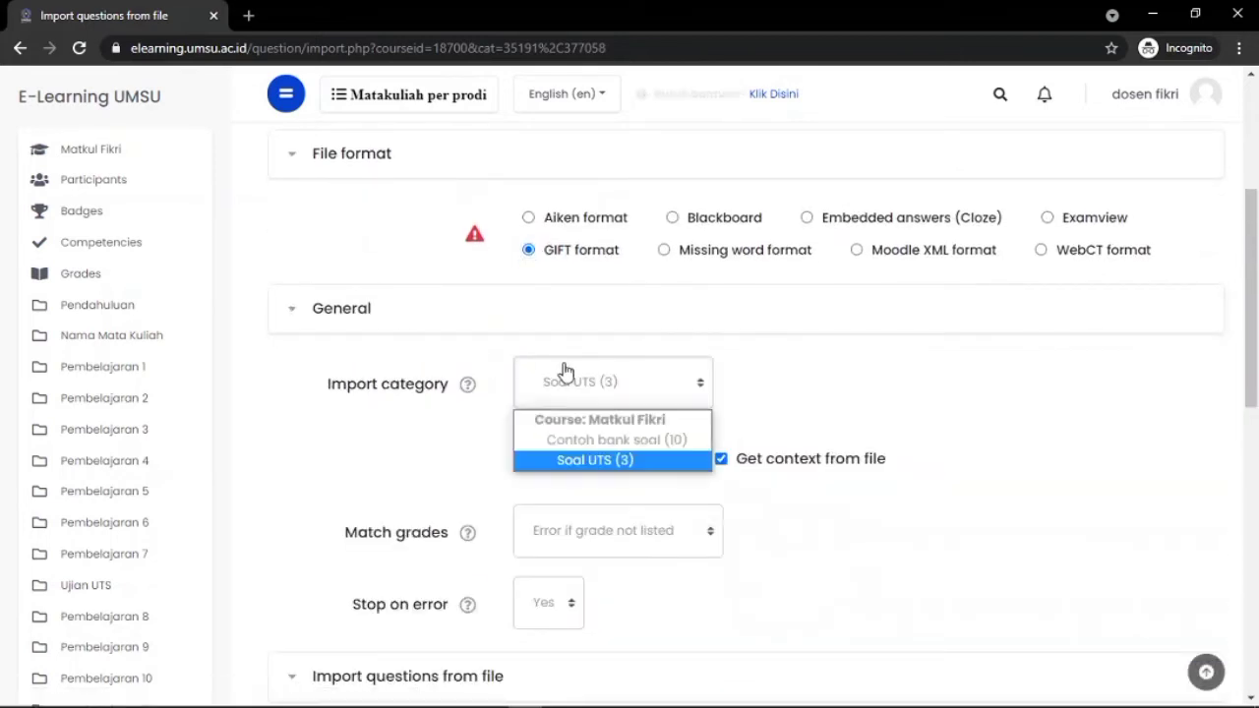
left_click(600, 461)
- Choose Contoh Soal Essay.txt from the elearning folder and upload it as the import file
scroll(573, 393, "down", 3)
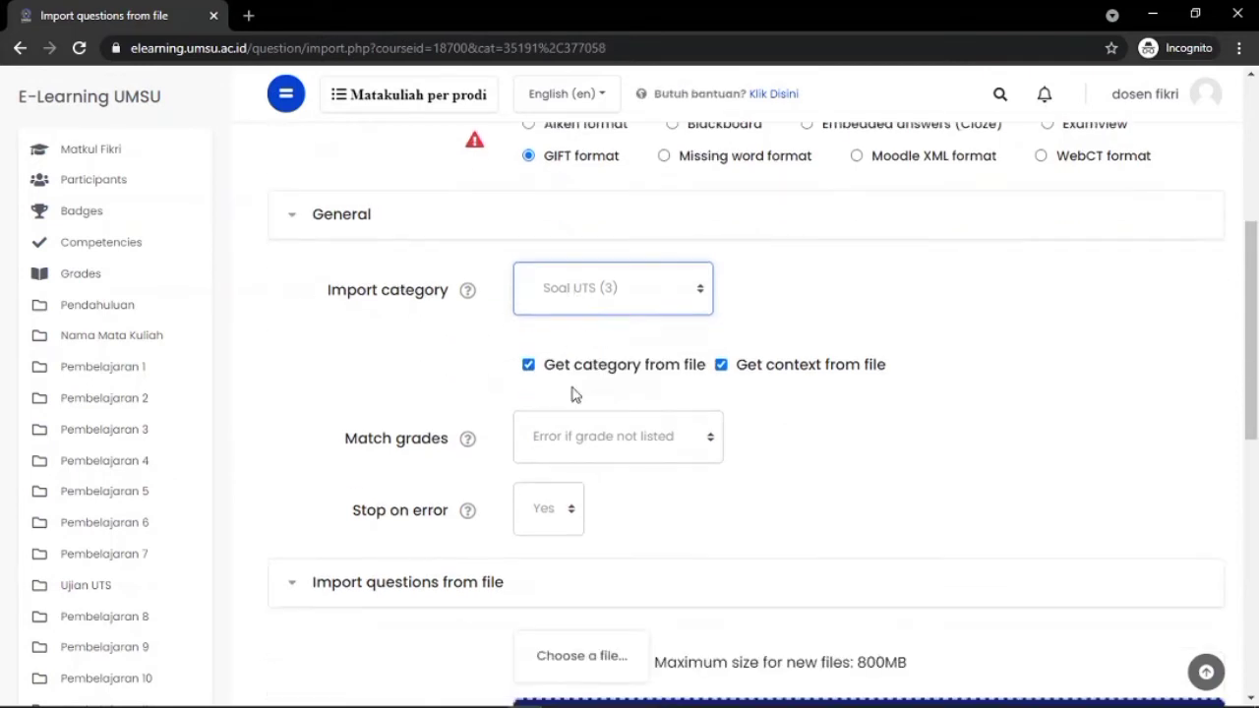
scroll(492, 402, "down", 2)
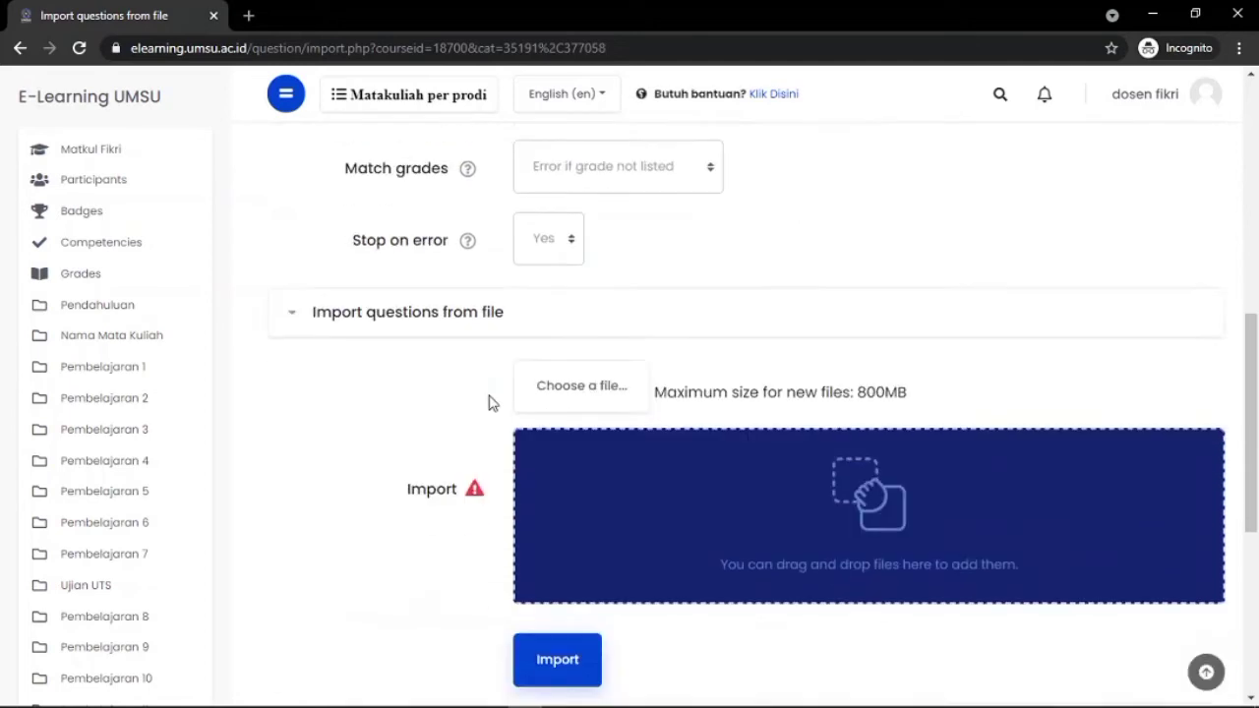
left_click(543, 368)
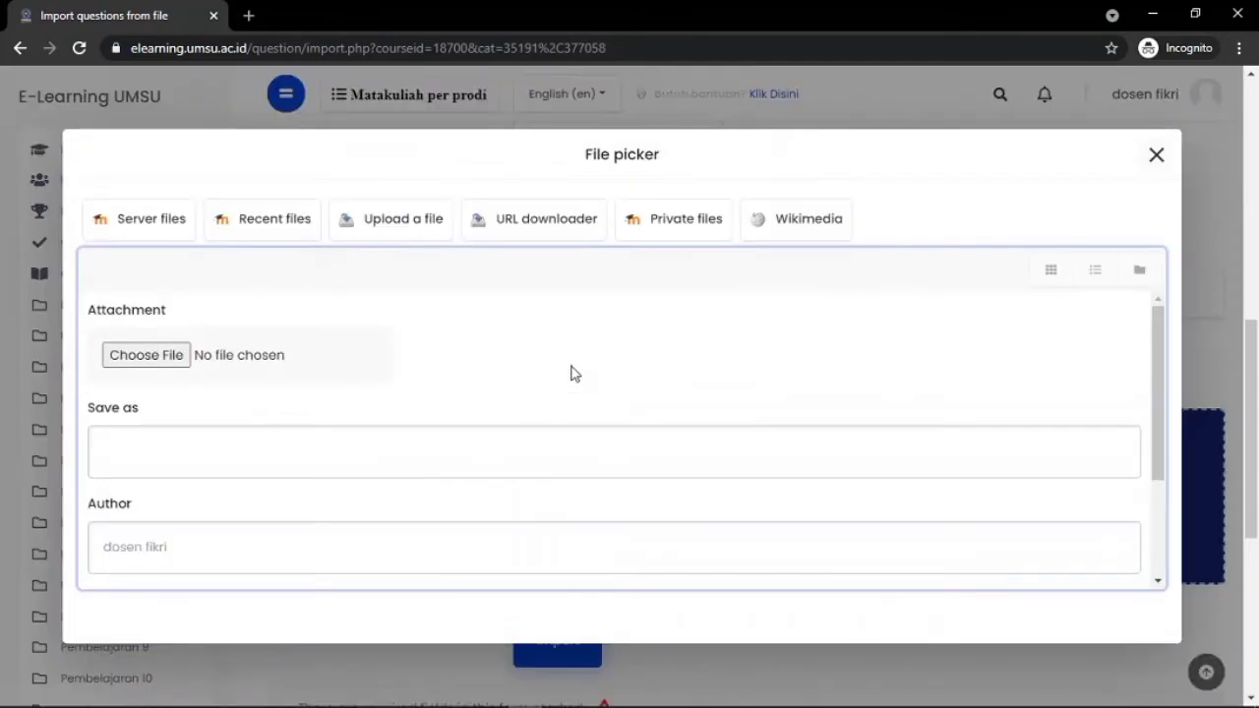
left_click(180, 358)
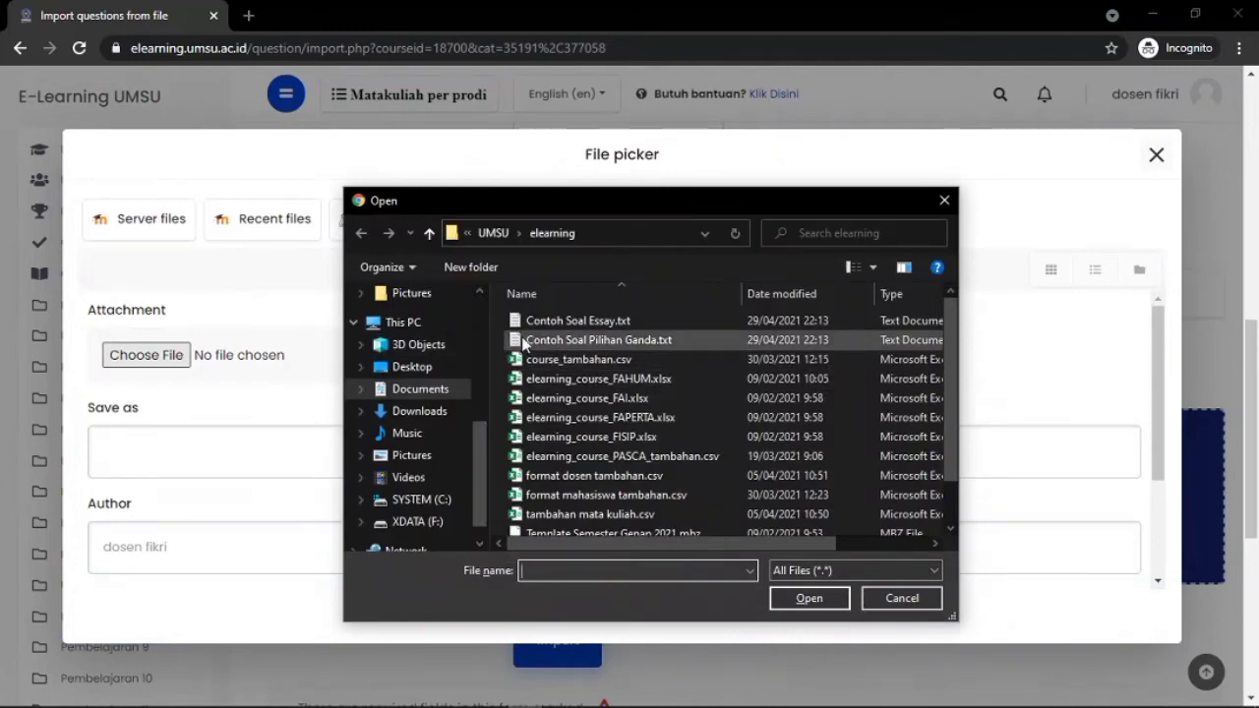
left_click(557, 322)
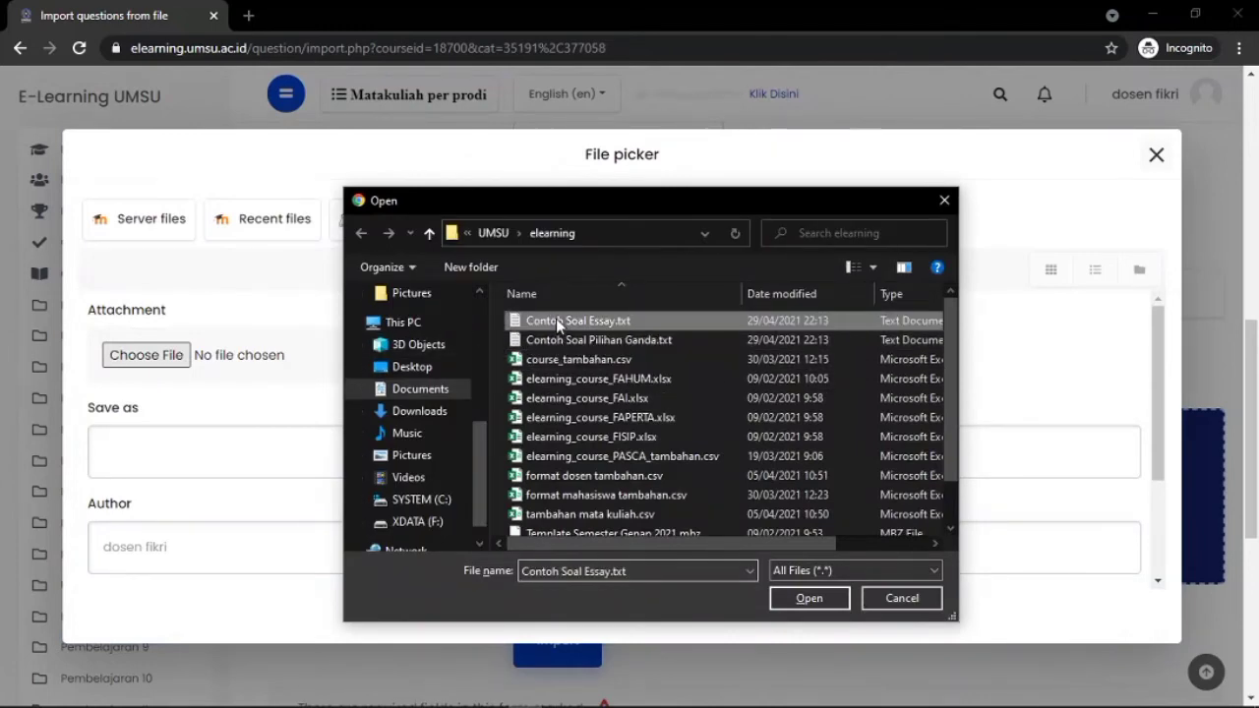
left_click(820, 600)
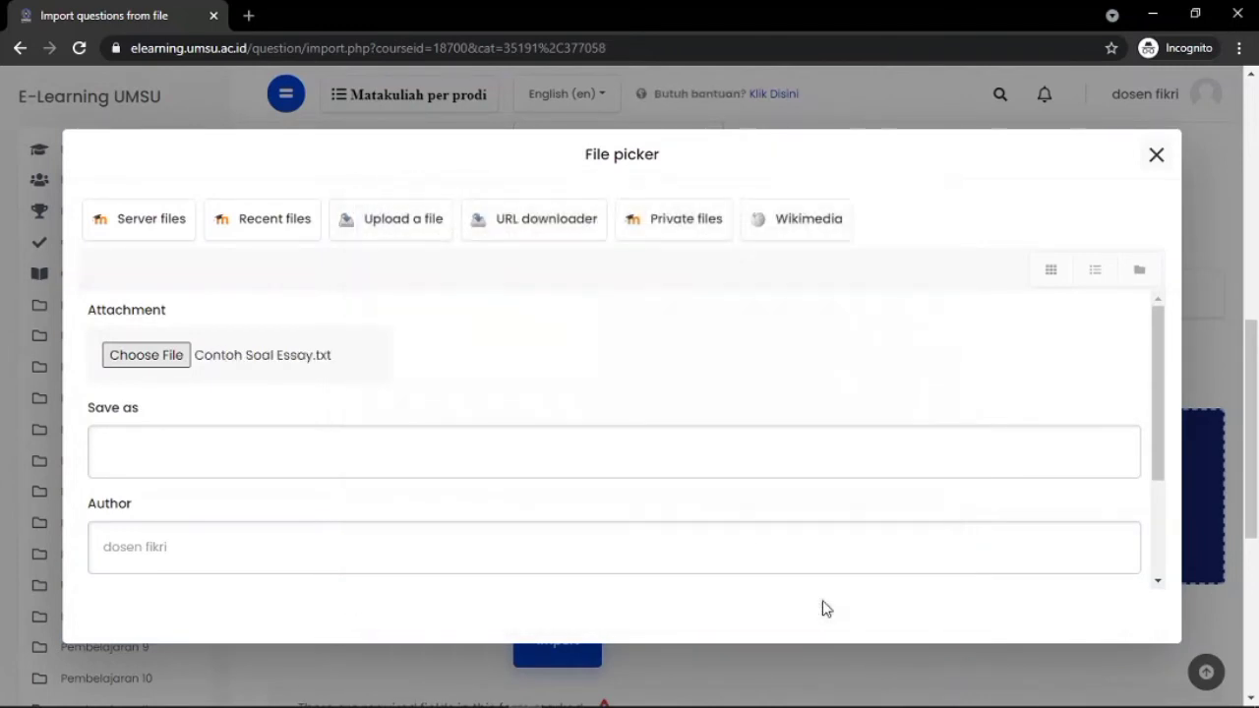
scroll(531, 403, "down", 3)
left_click(575, 553)
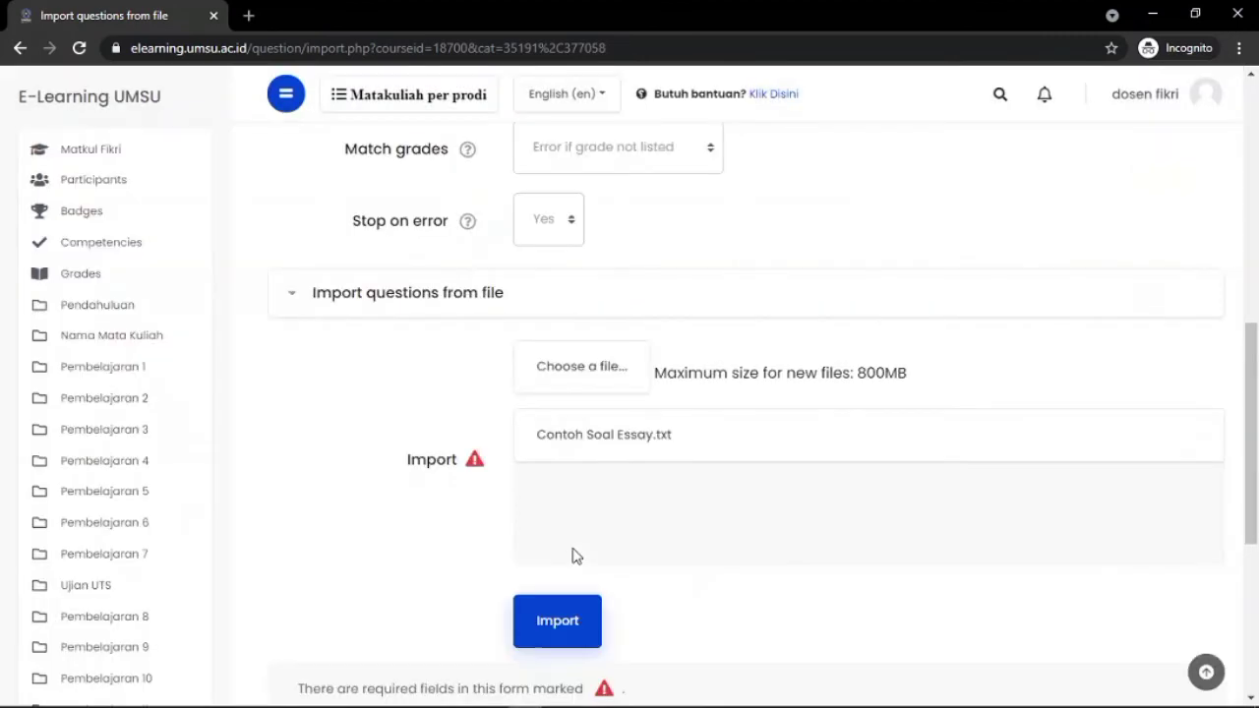
- Import the essay questions from the uploaded file, check the imported list and continue to the question bank
scroll(613, 476, "down", 2)
left_click(574, 483)
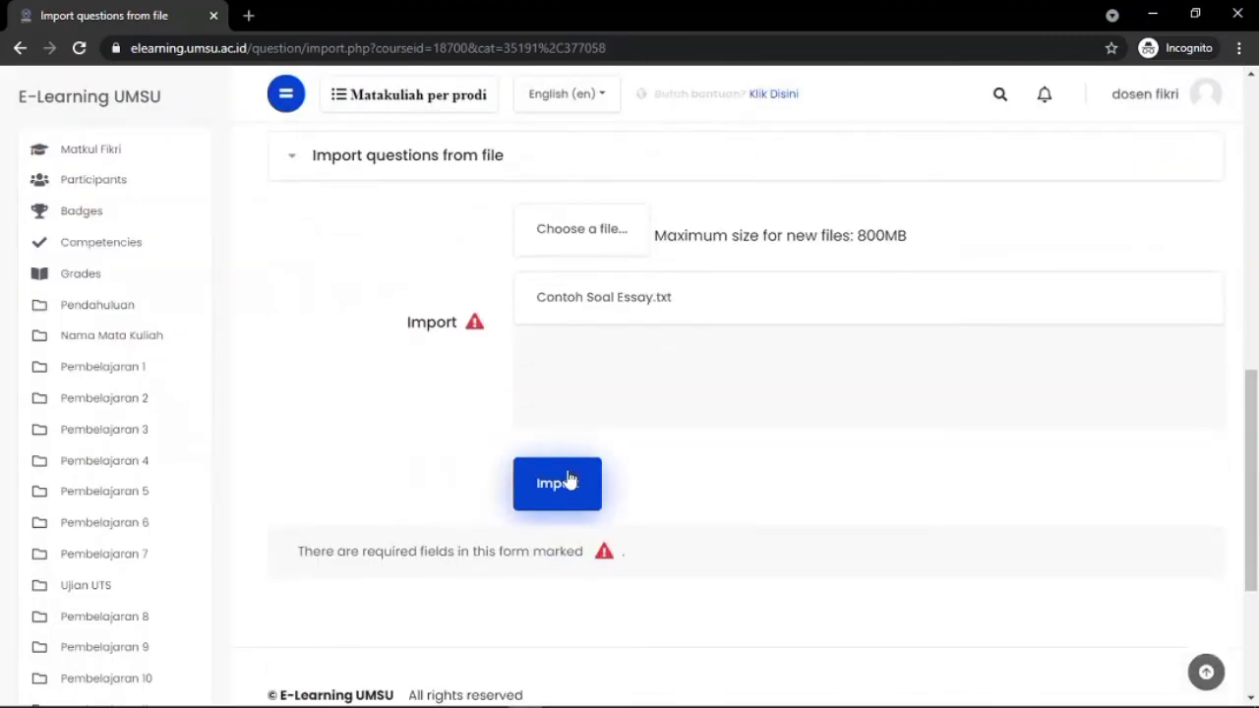
scroll(568, 479, "down", 1)
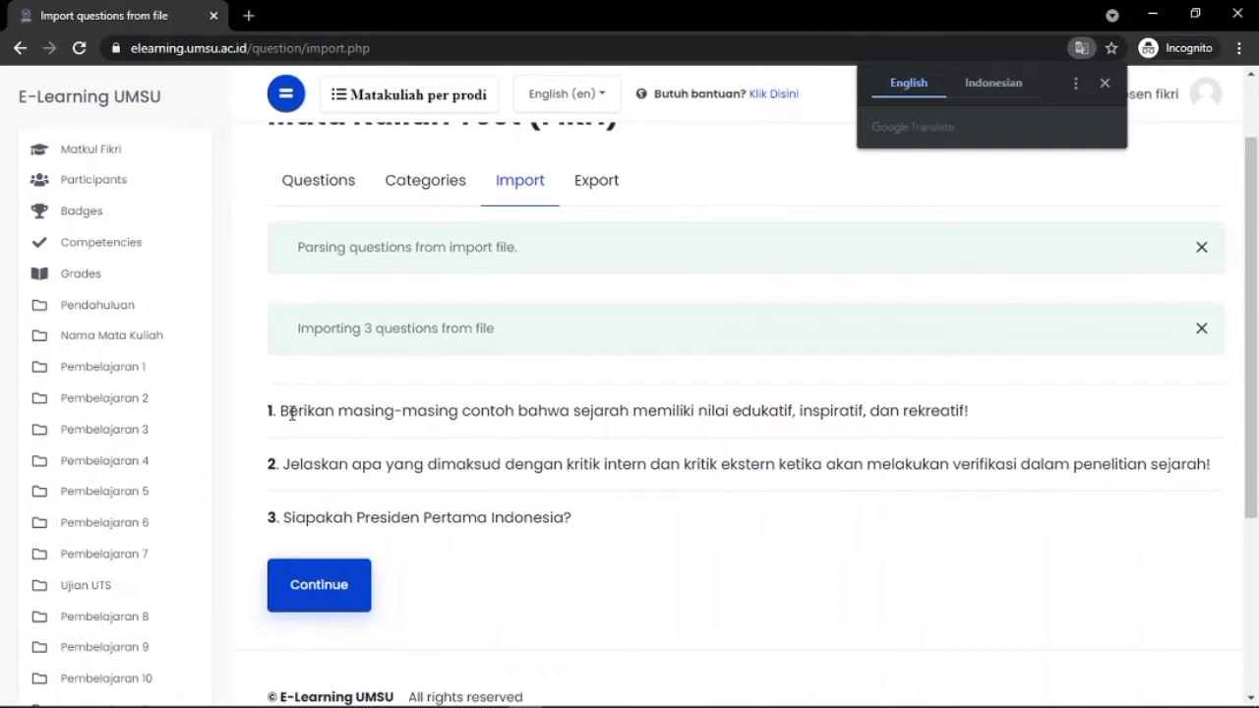
left_click_drag(279, 410, 596, 539)
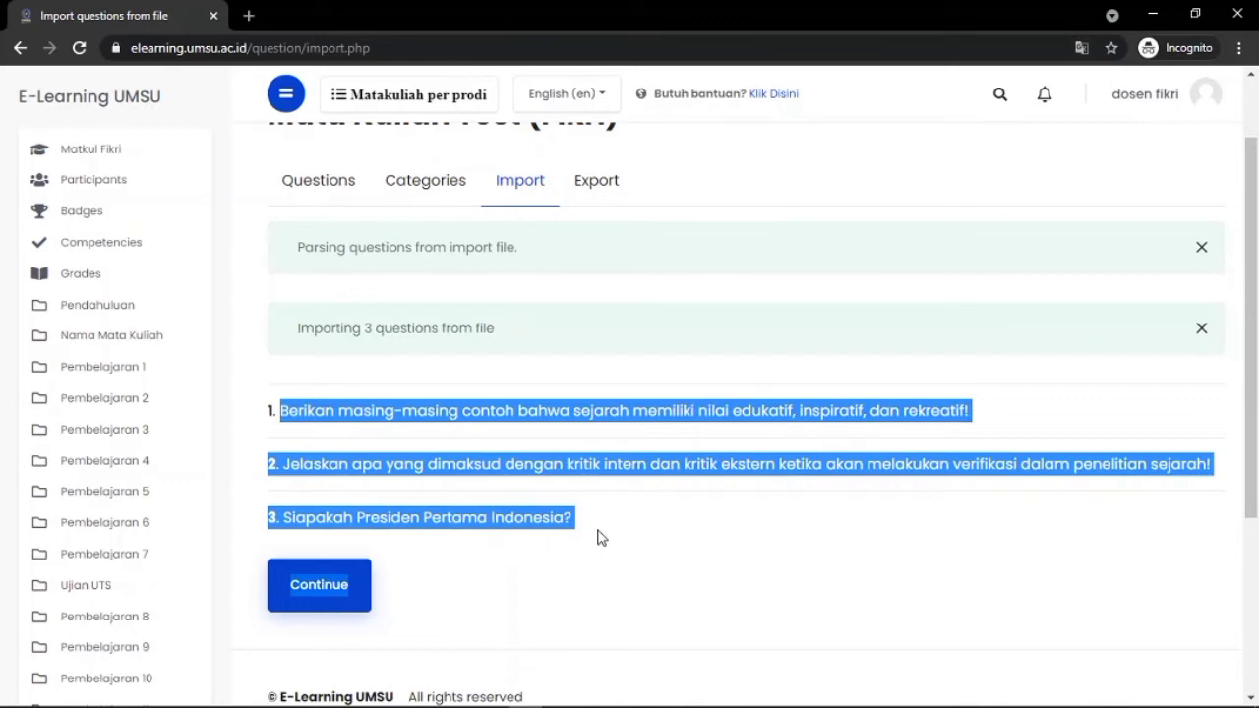
left_click(254, 403)
left_click_drag(280, 410, 335, 584)
left_click(334, 585)
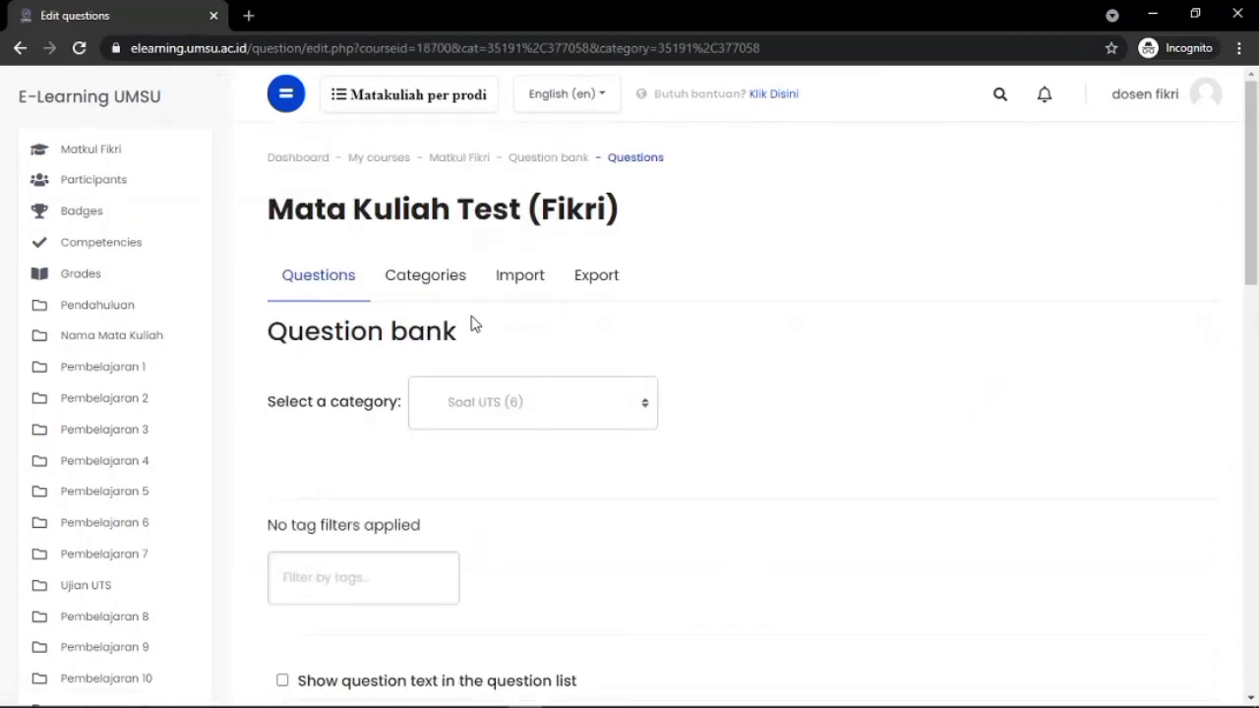
- Go from the question bank to the category overview and open the Soal UTS category's questions
scroll(473, 325, "down", 1)
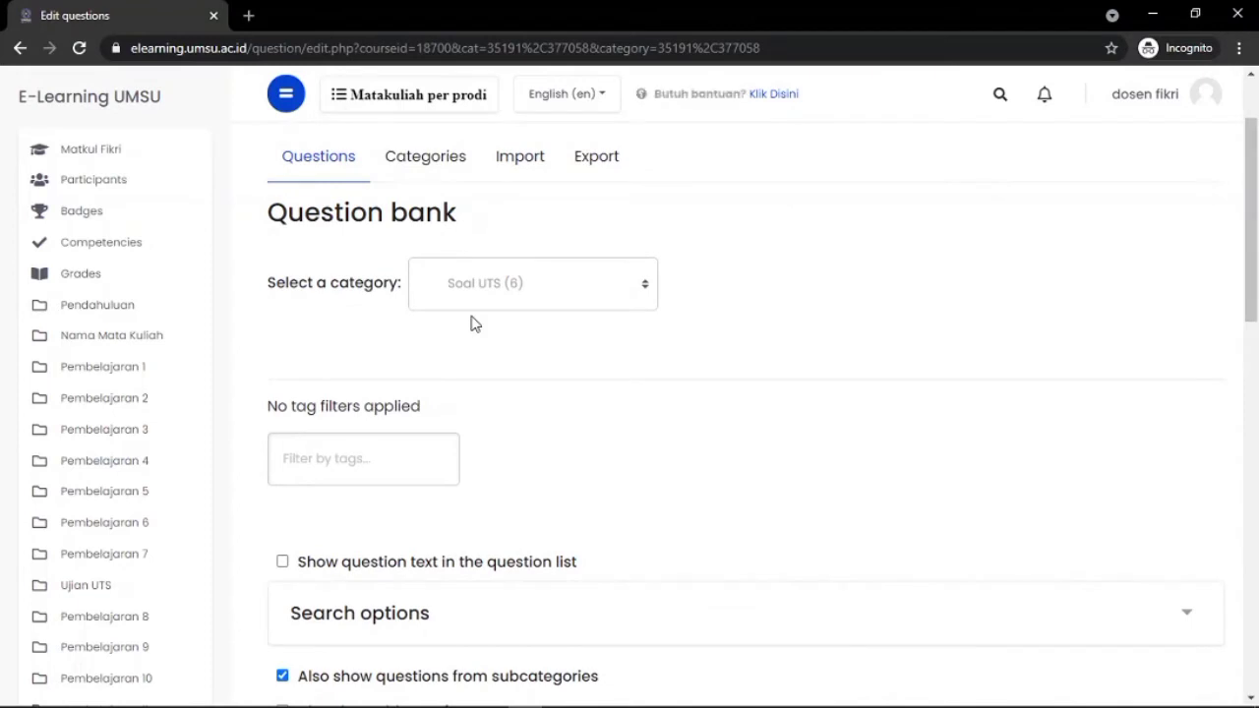
scroll(473, 325, "down", 1)
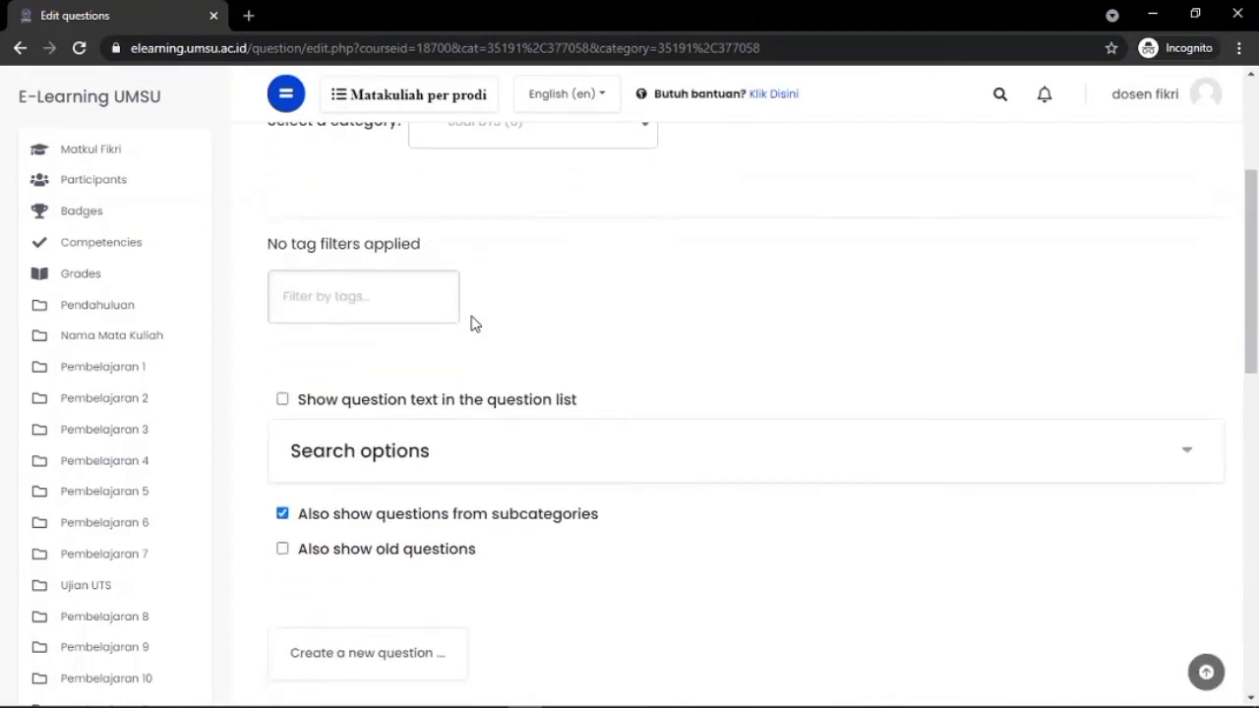
scroll(473, 325, "down", 1)
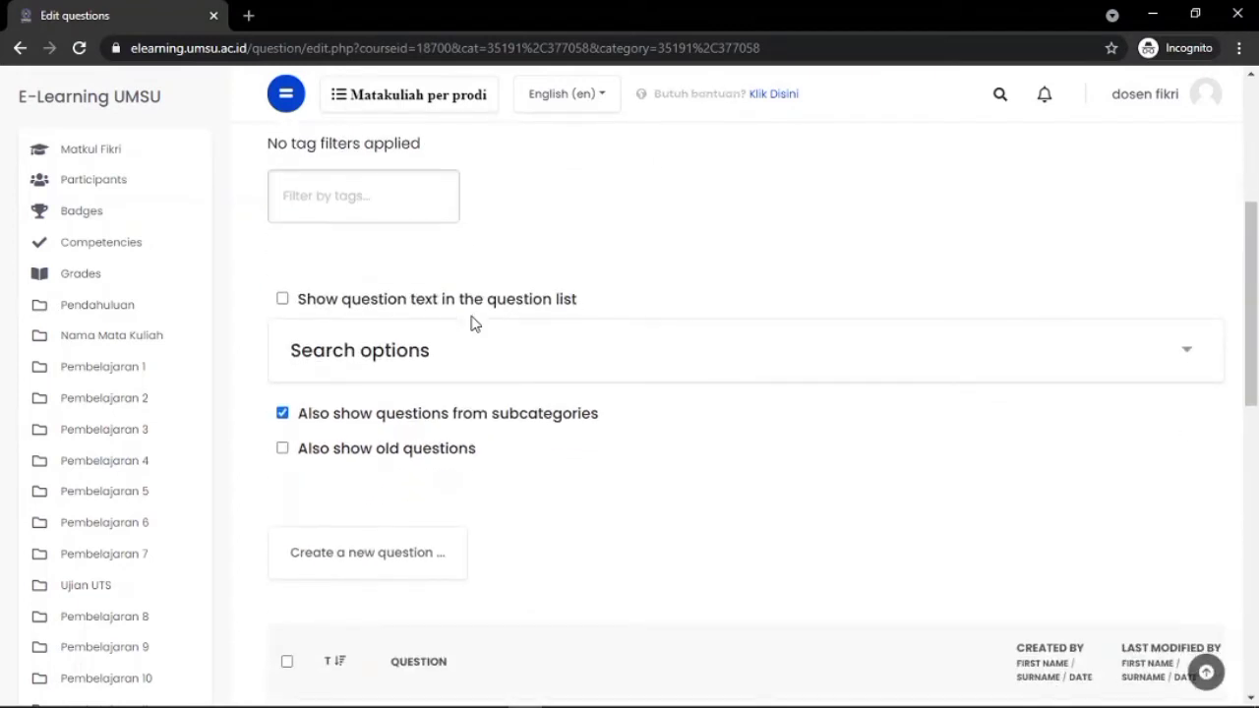
scroll(473, 325, "up", 3)
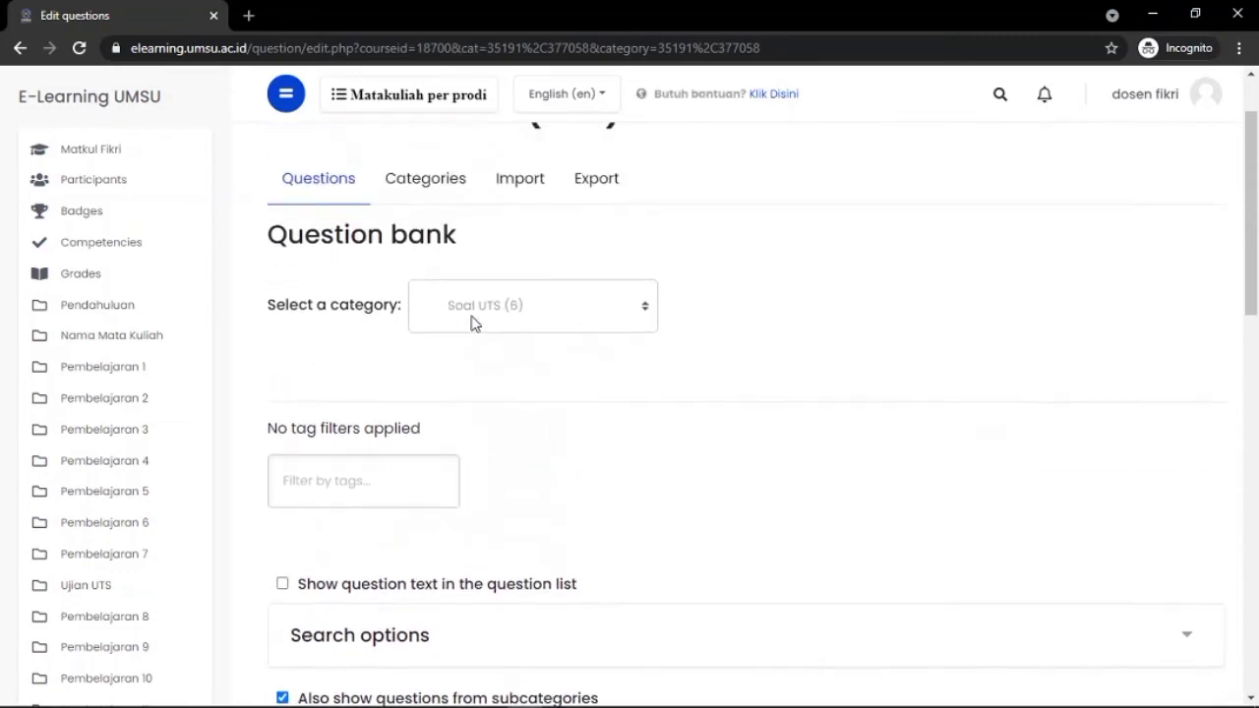
scroll(429, 281, "down", 5)
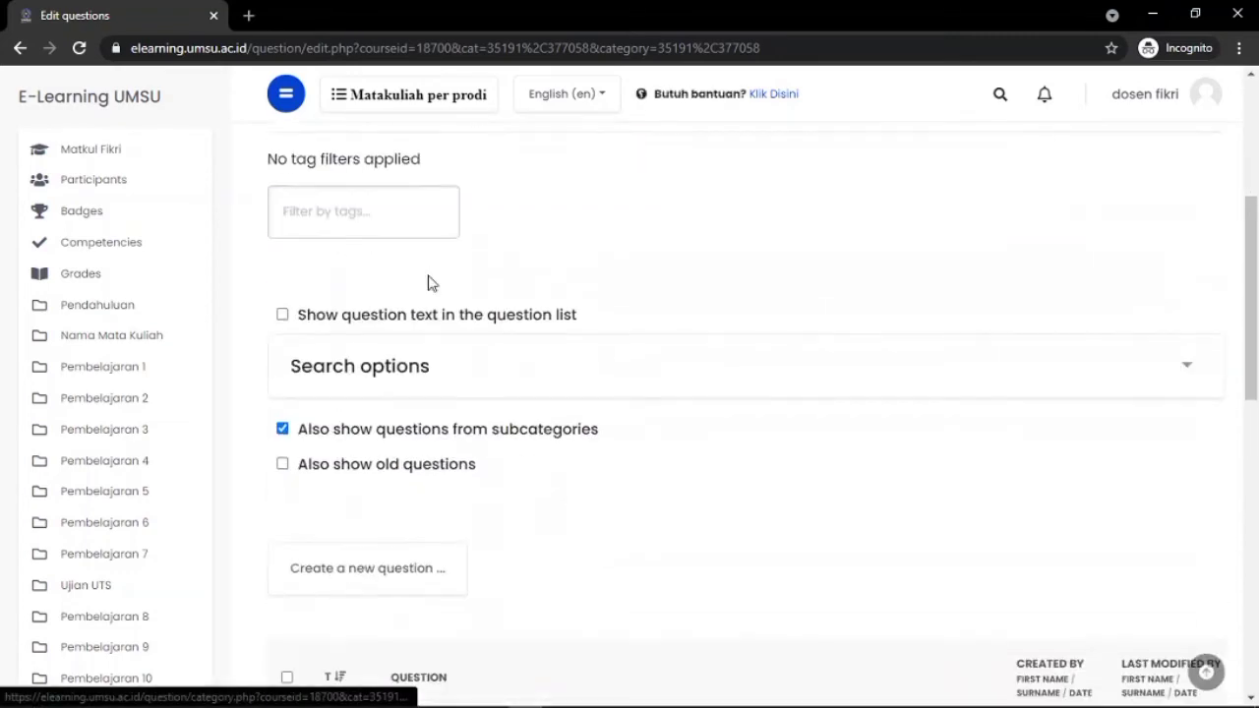
scroll(429, 281, "up", 3)
scroll(430, 281, "up", 4)
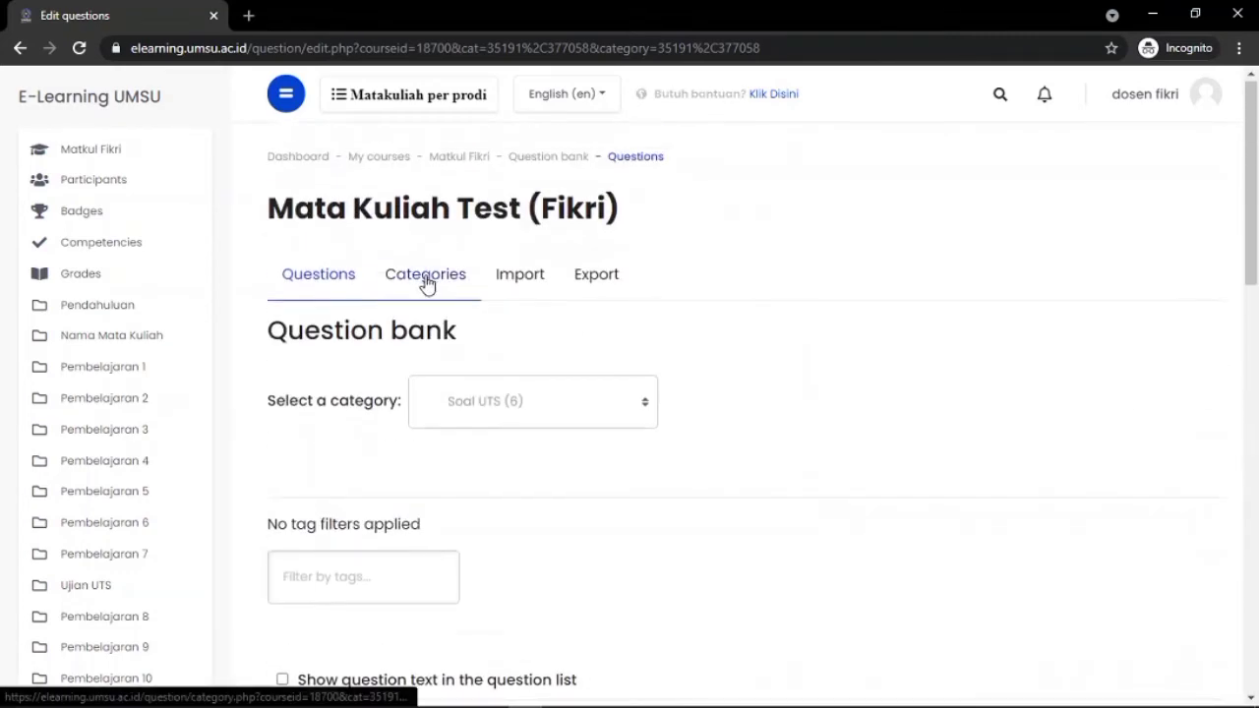
left_click(426, 282)
scroll(427, 275, "down", 2)
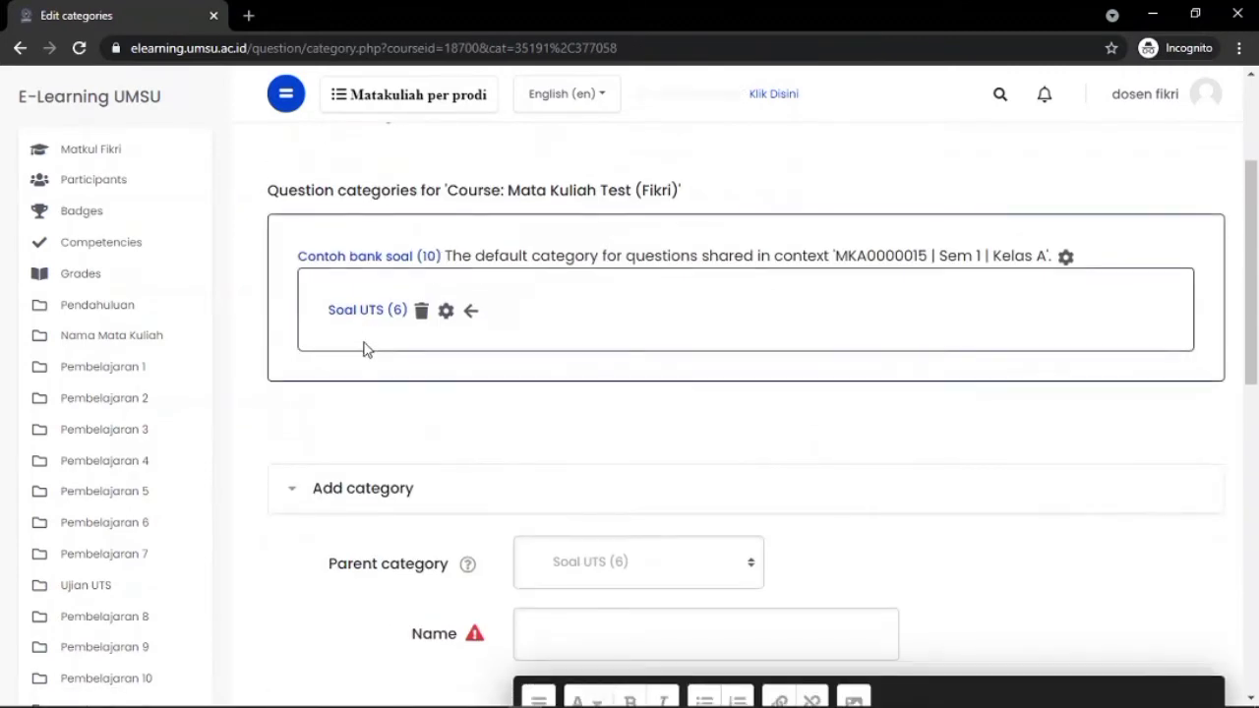
left_click(348, 316)
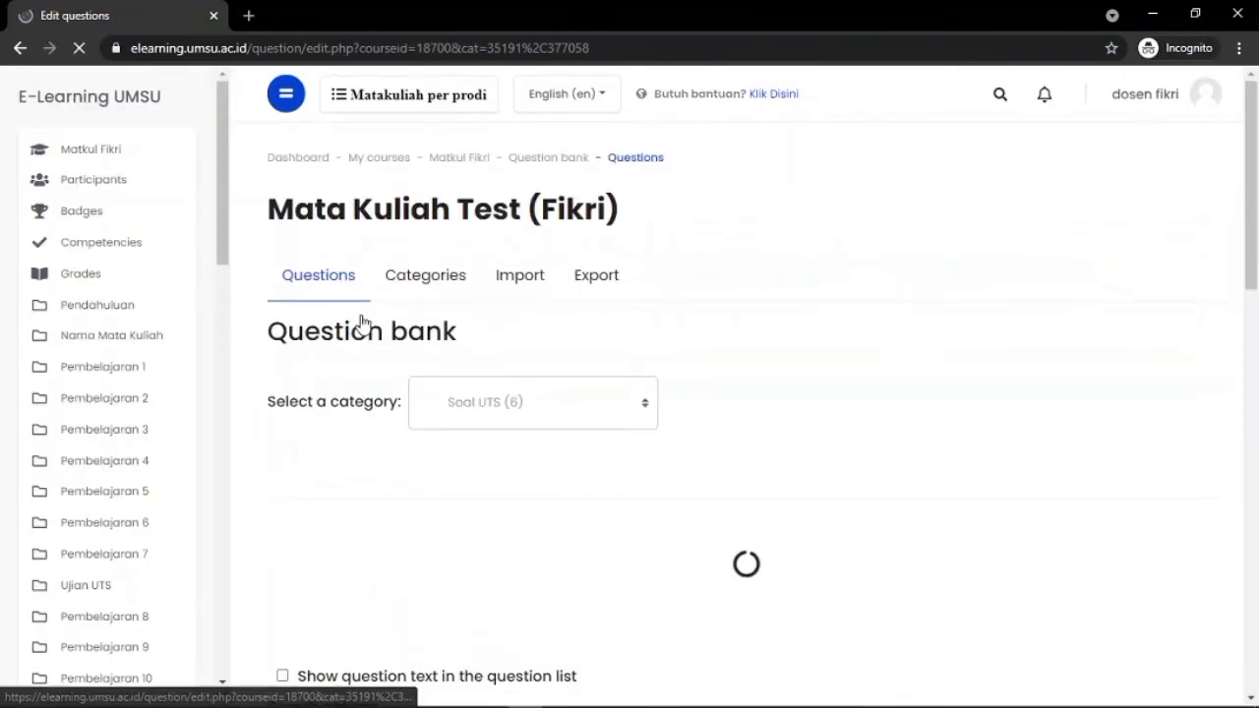
- Examine the essay and multiple-choice questions listed in Soal UTS, and return to the course main page
scroll(618, 378, "down", 4)
scroll(618, 378, "down", 6)
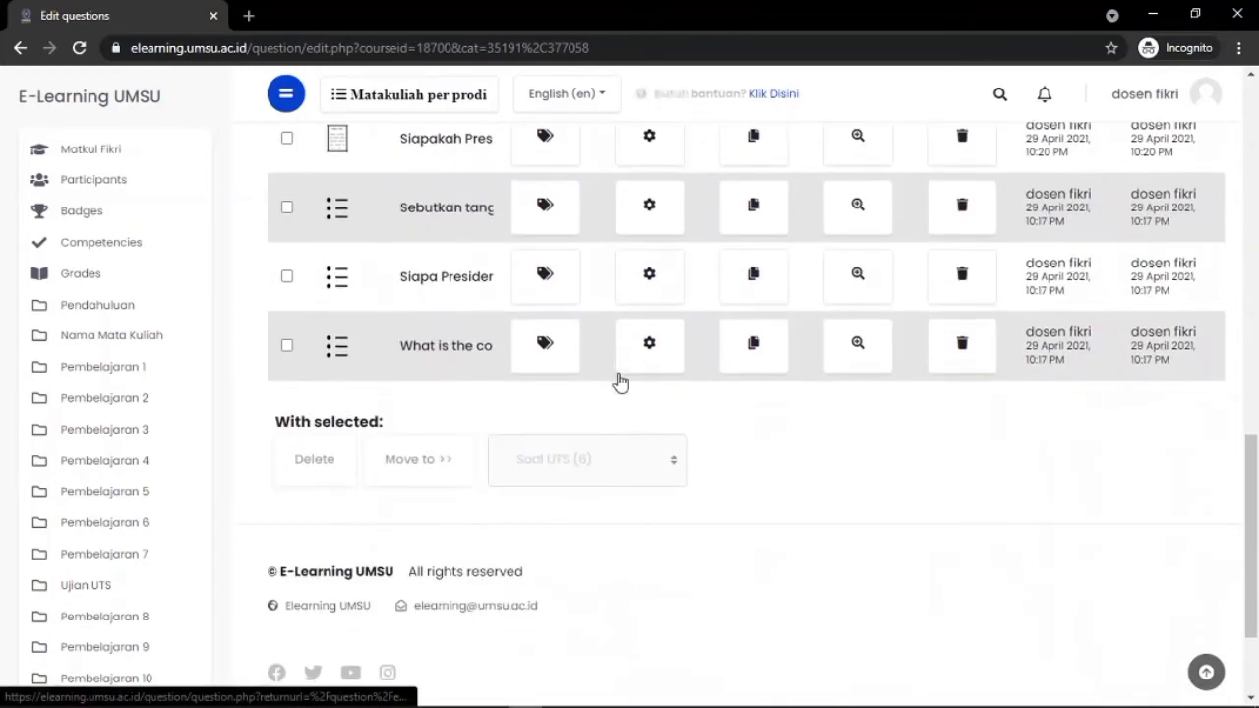
scroll(618, 377, "up", 2)
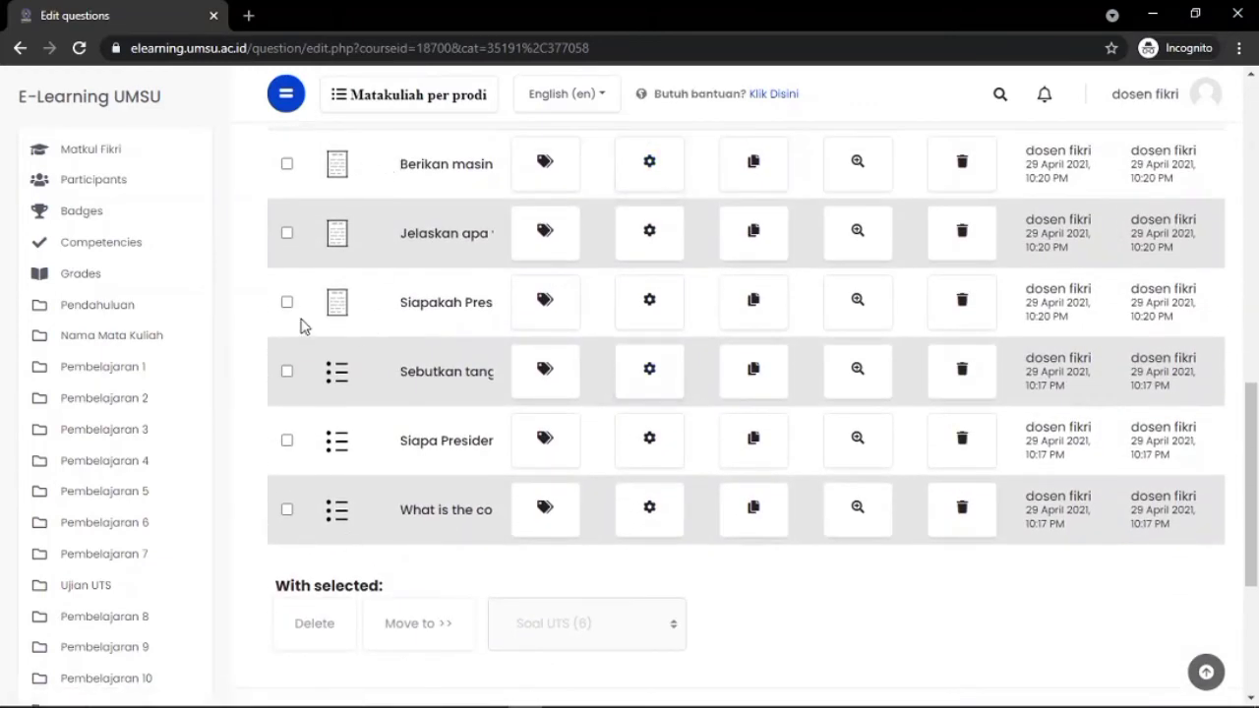
scroll(303, 326, "up", 4)
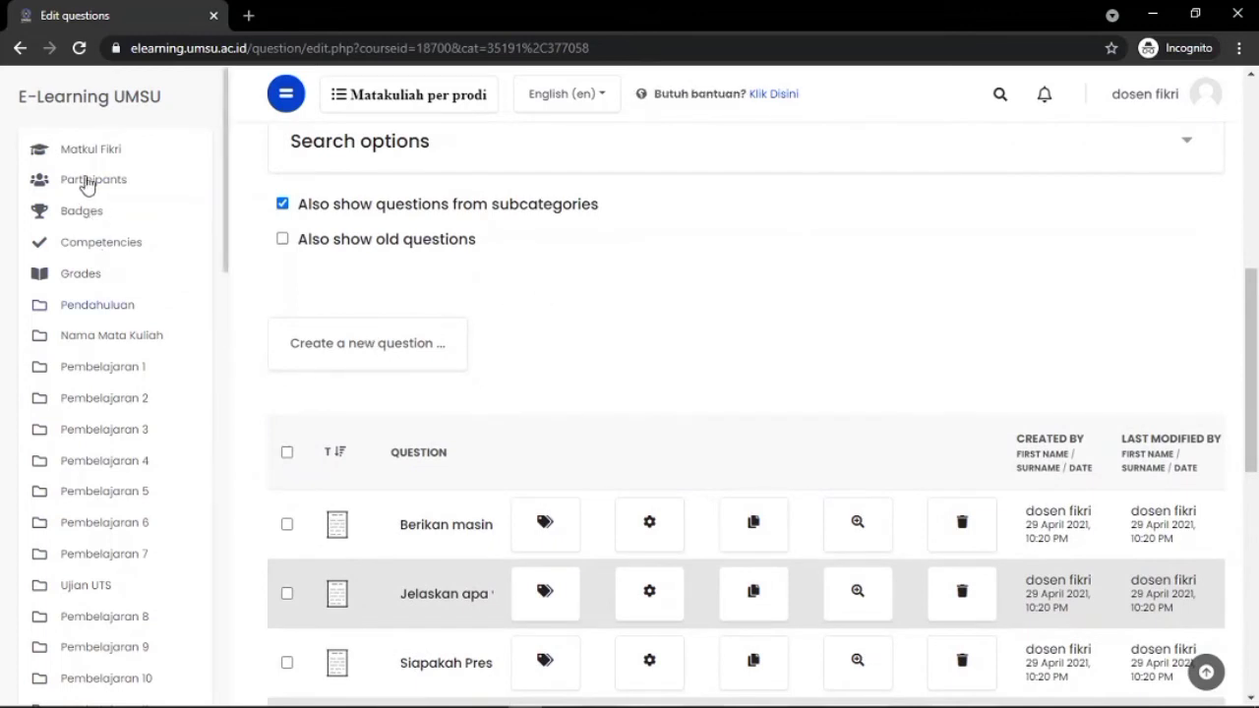
left_click(108, 155)
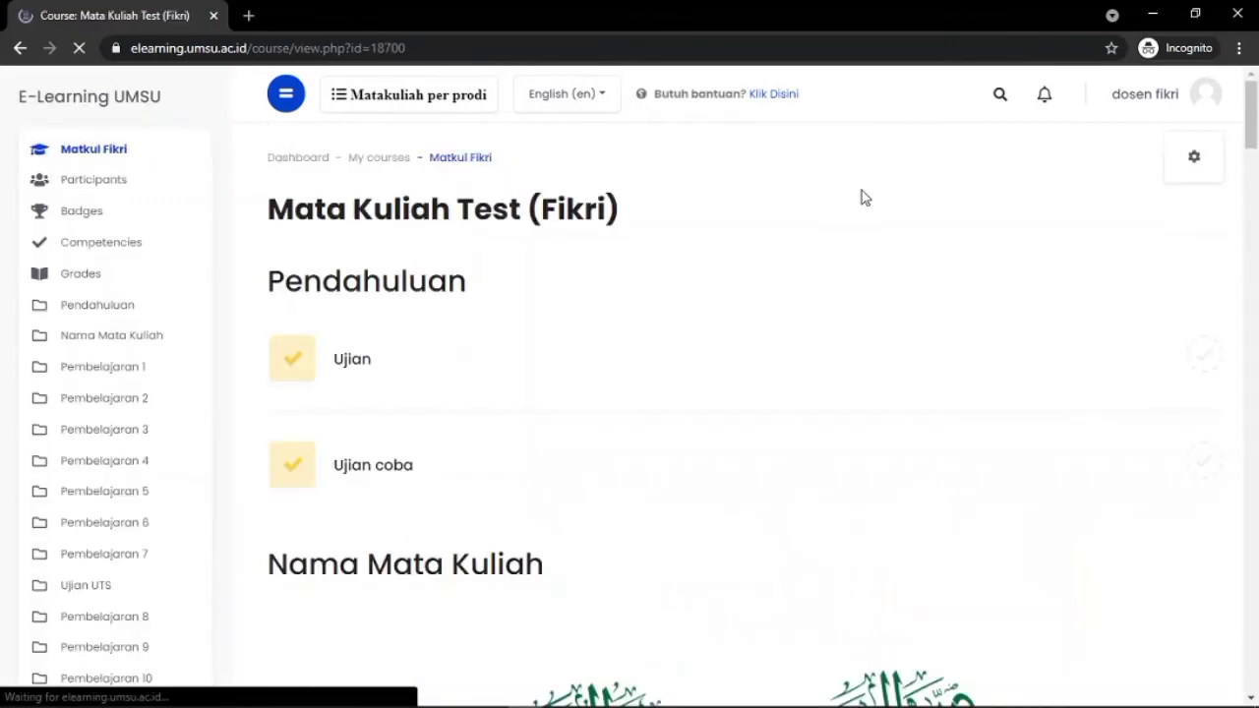
- Turn on editing mode for the Mata Kuliah Test course and dismiss the translation prompt
scroll(860, 196, "down", 4)
left_click(1179, 179)
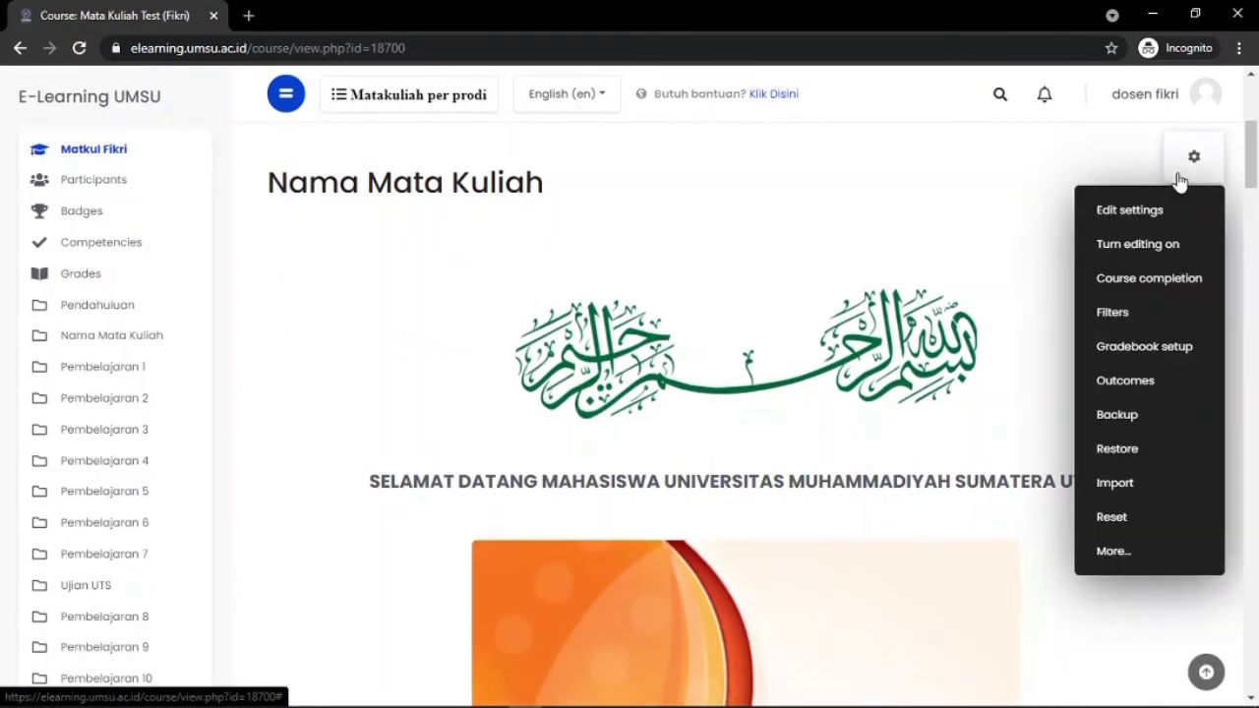
left_click(1165, 246)
scroll(797, 383, "down", 8)
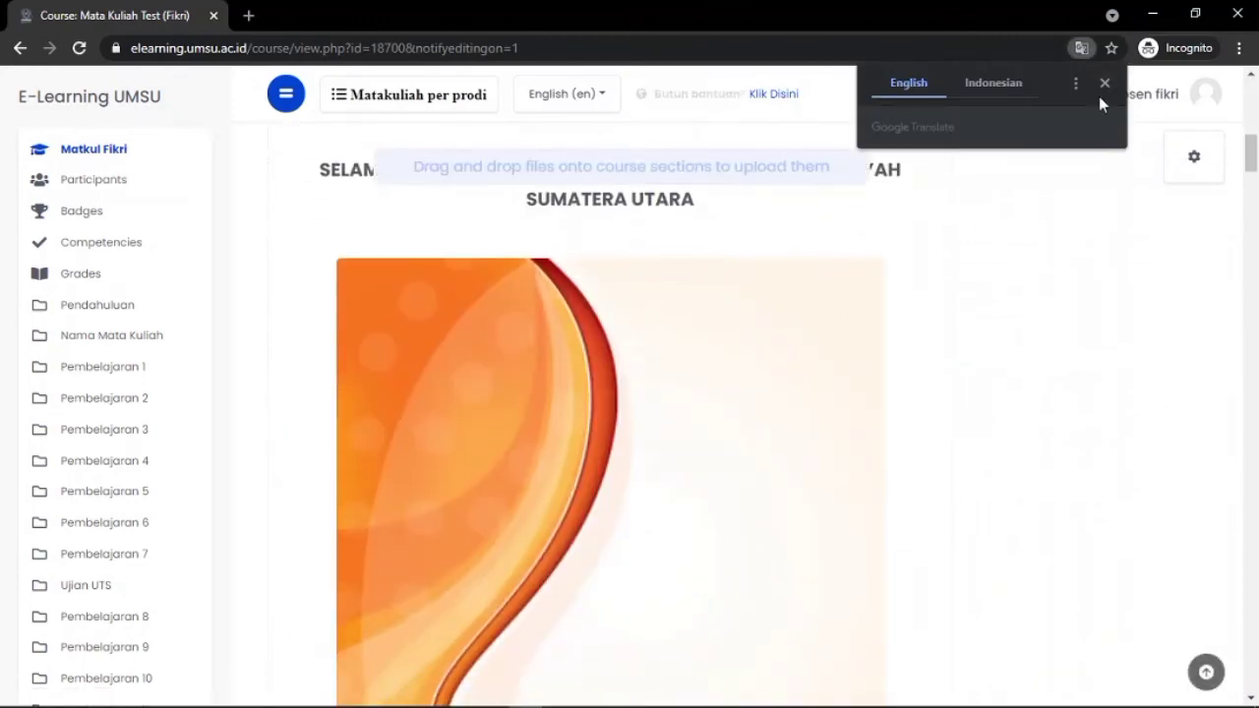
left_click(1104, 85)
- Add a new Quiz activity to the Pembelajaran 1 section
scroll(767, 511, "down", 10)
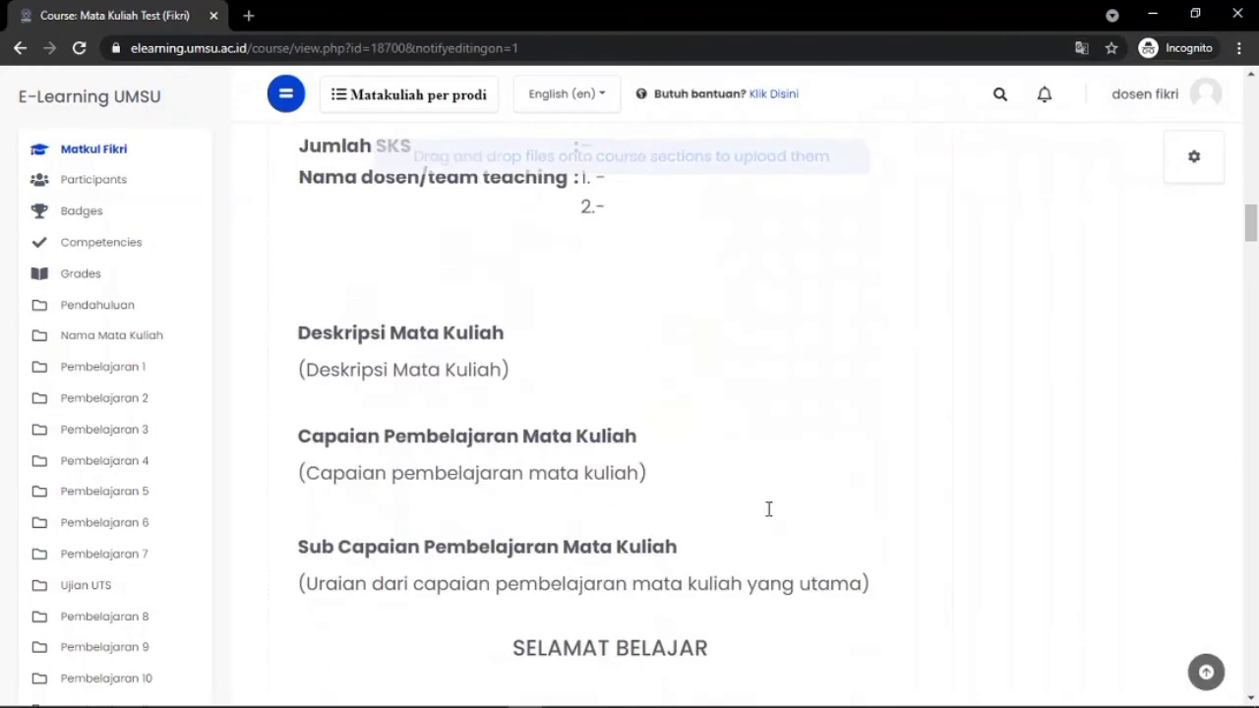
scroll(768, 509, "down", 10)
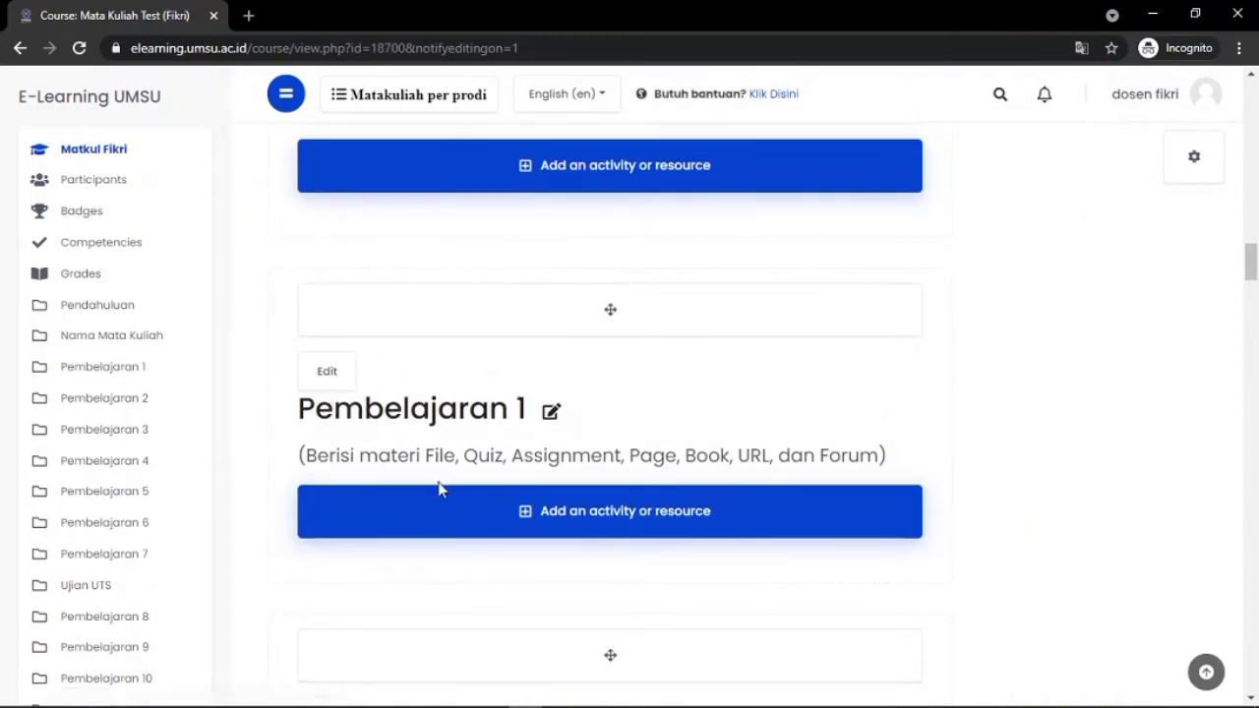
left_click(498, 515)
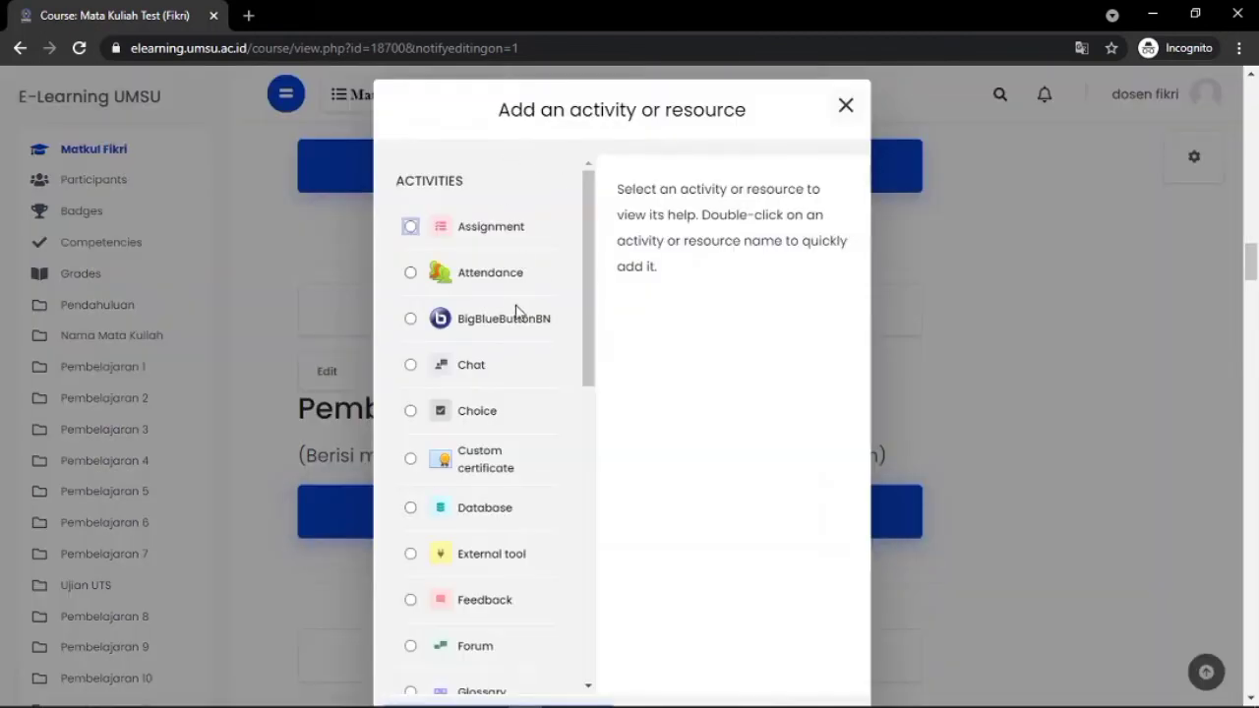
scroll(524, 362, "down", 3)
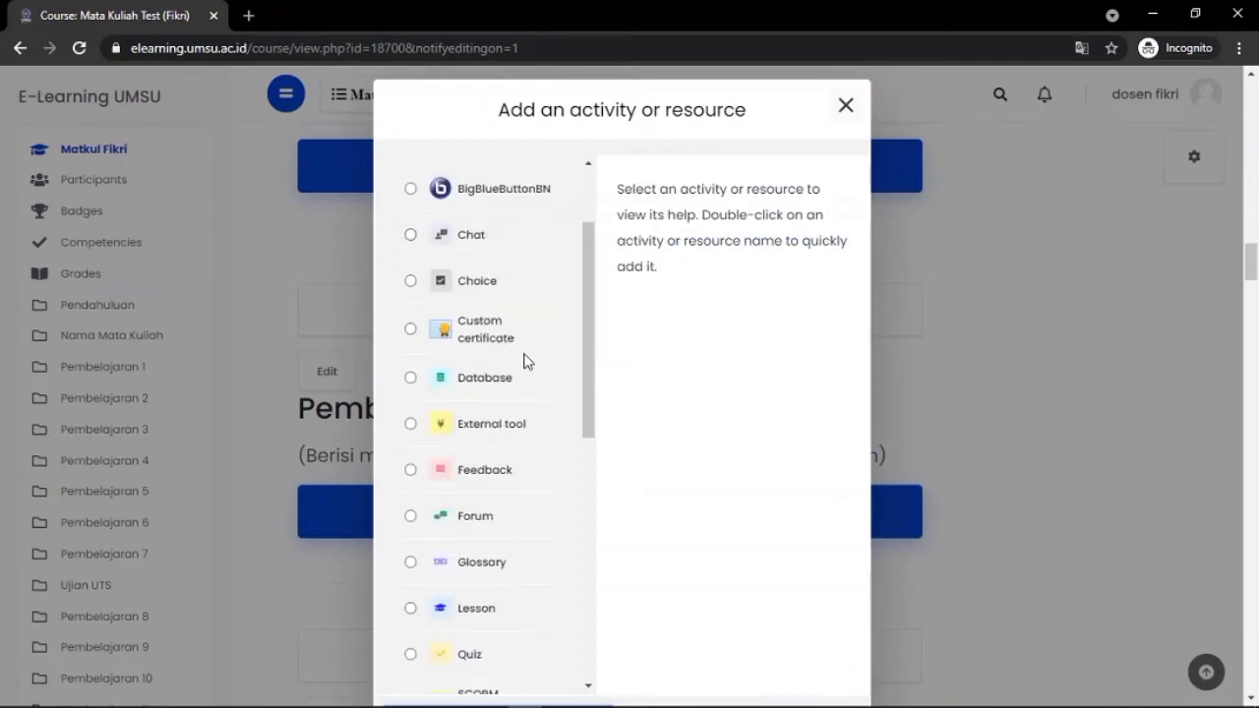
left_click(410, 456)
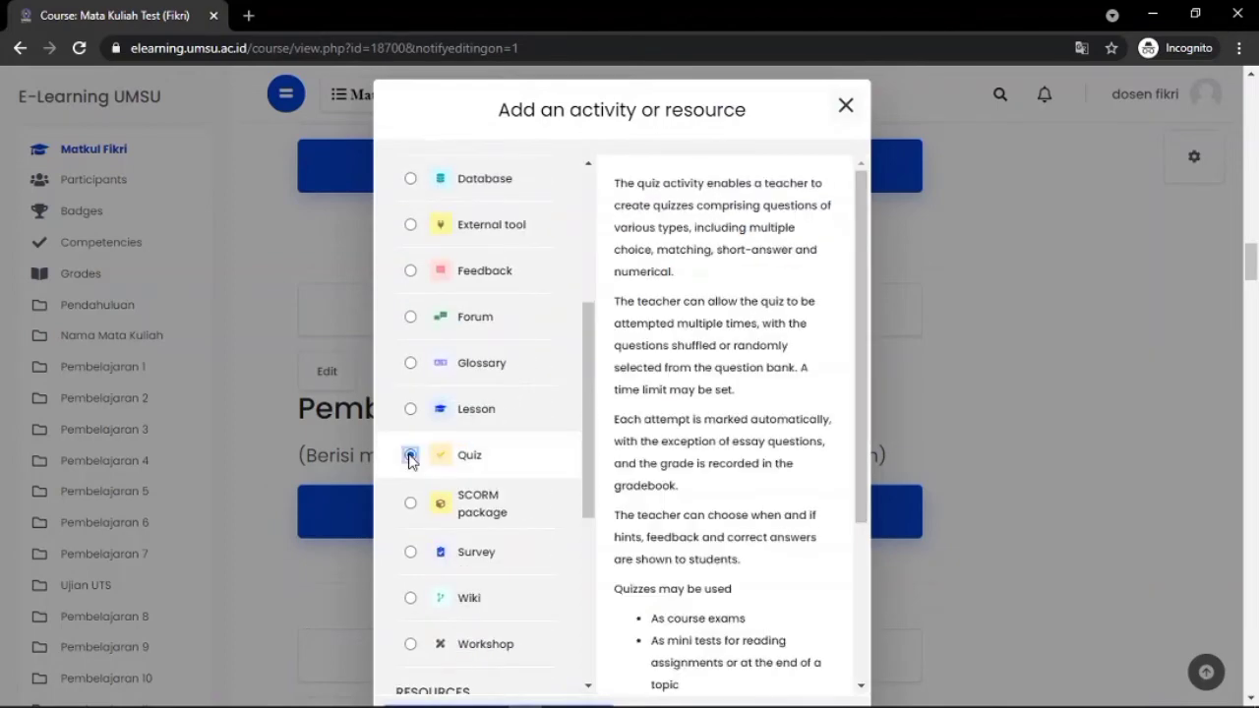
scroll(940, 418, "down", 5)
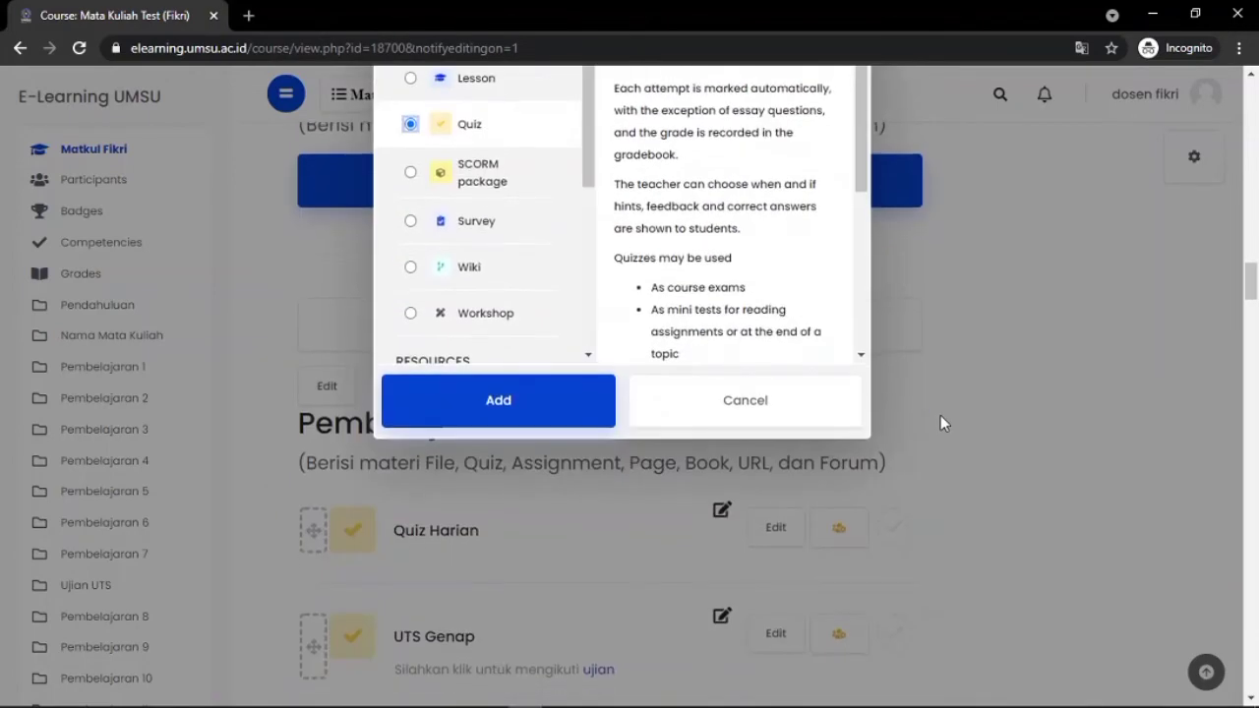
left_click(515, 418)
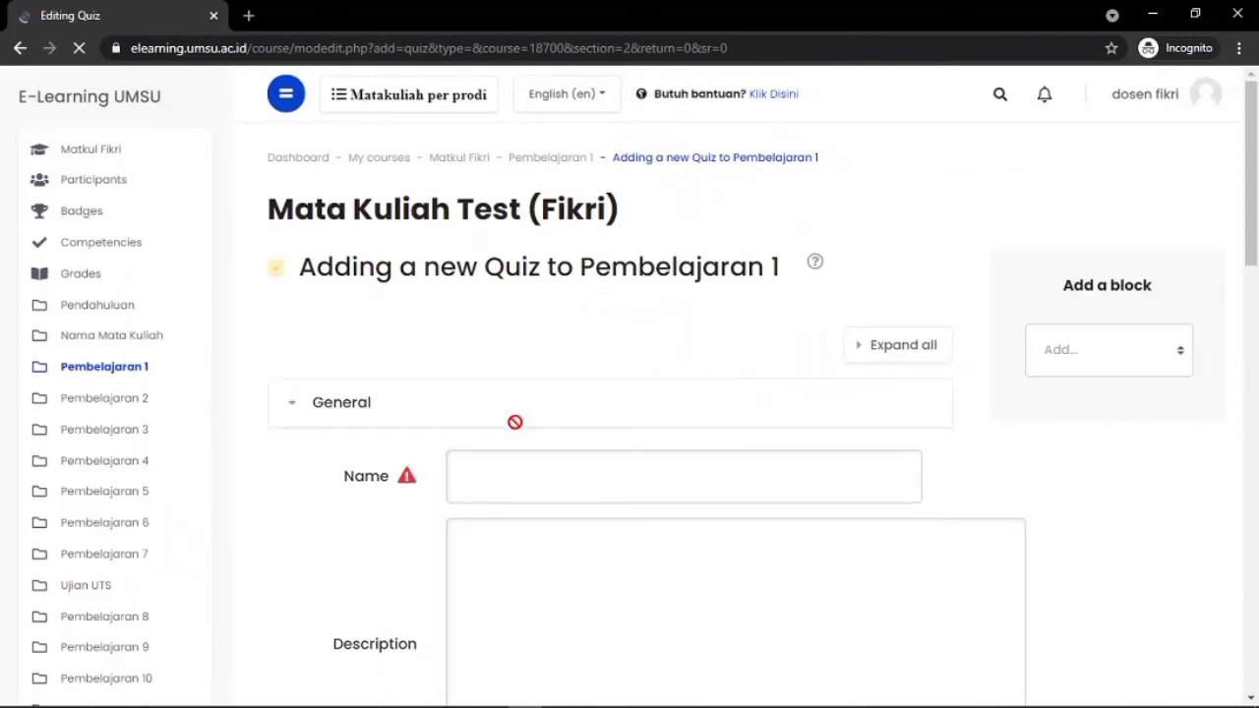
- Name the quiz "Ujian Tengah Semester Genap"
scroll(482, 325, "down", 2)
left_click(477, 330)
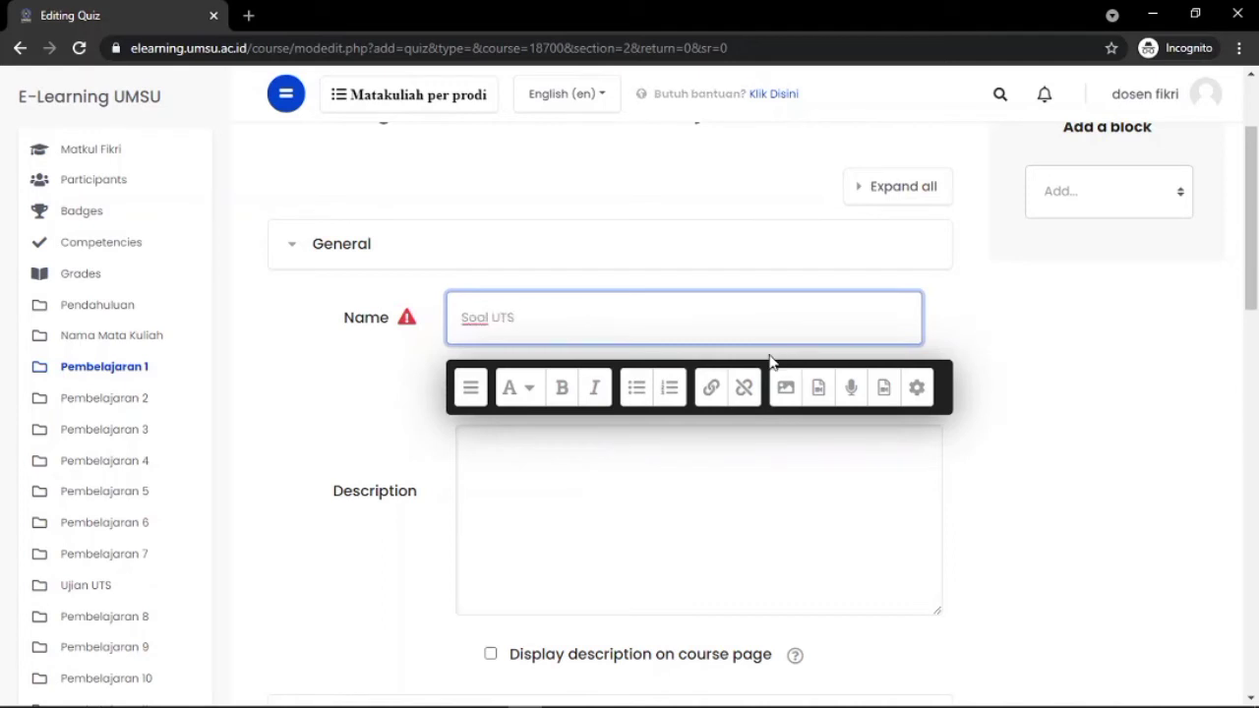
scroll(770, 361, "down", 2)
left_click(583, 387)
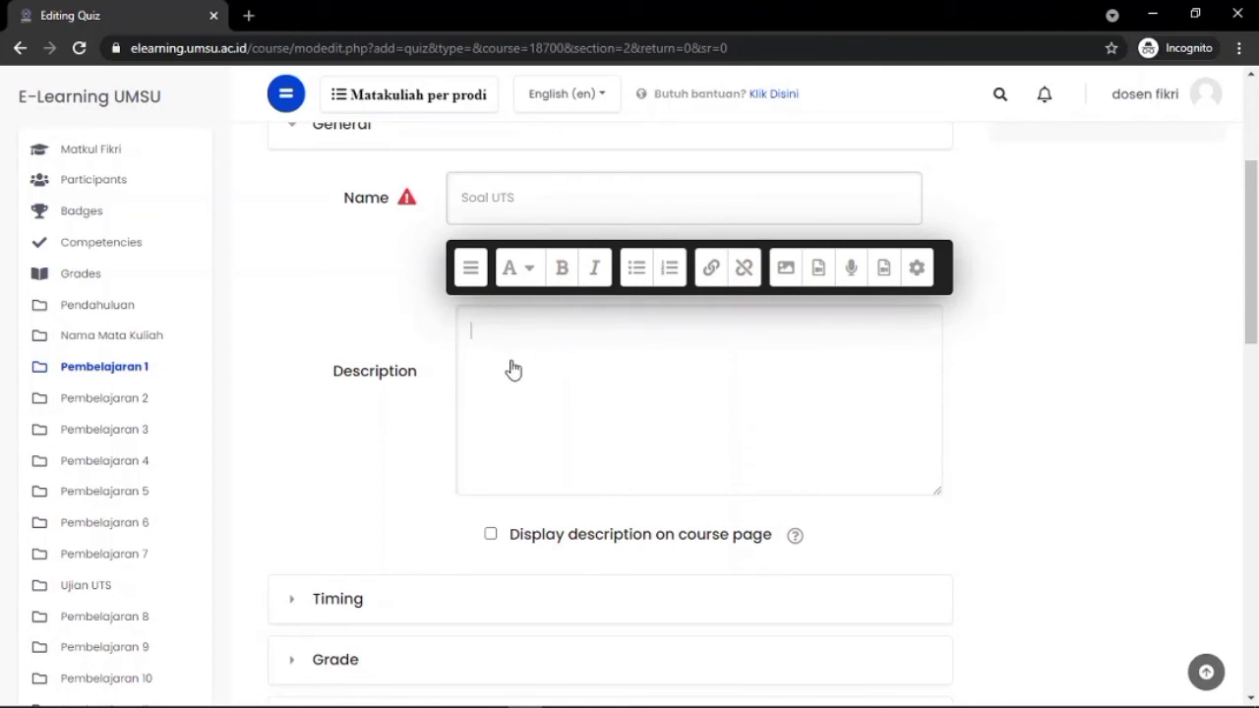
triple_click(525, 187)
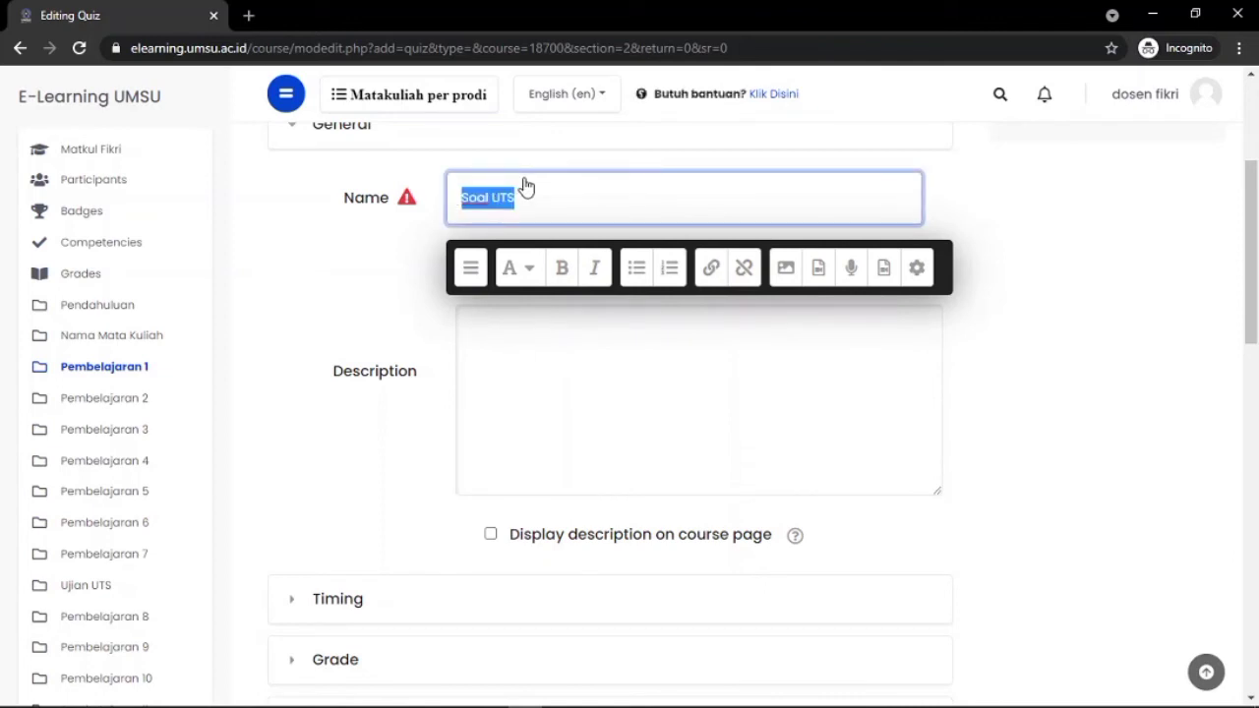
type("Ujian Tengah Semester")
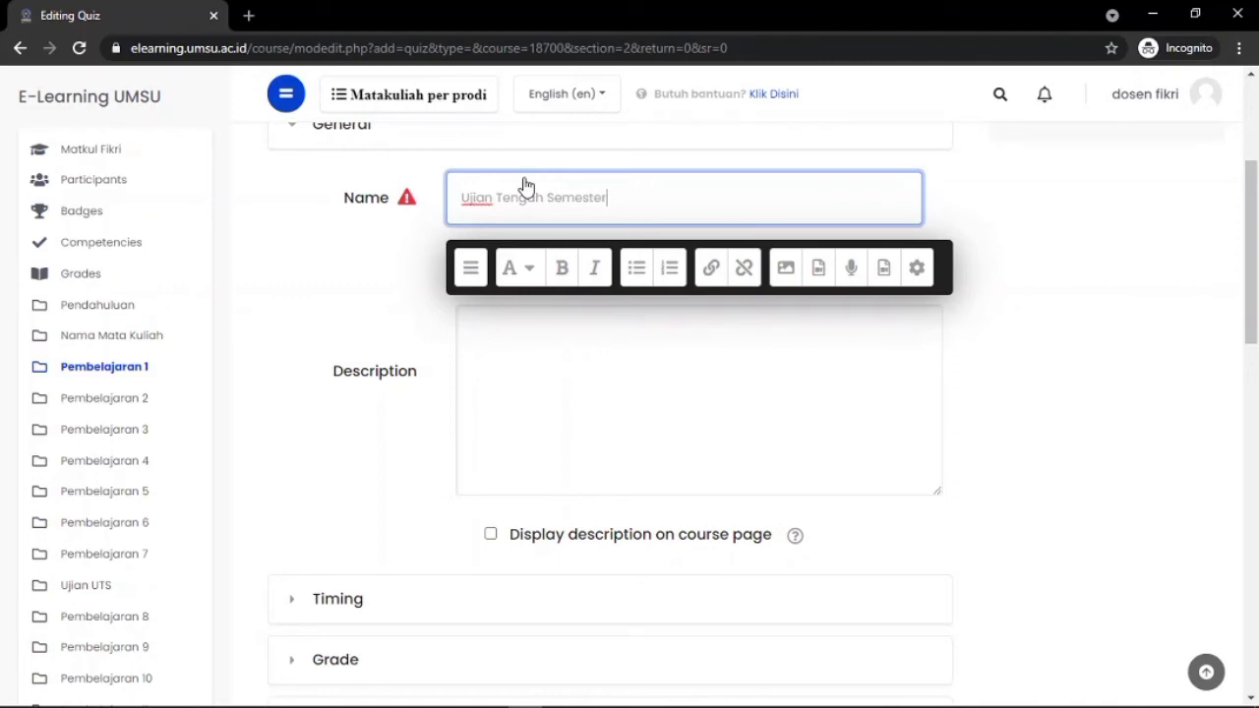
type("Genap")
- Enter the description "Silahkan klik untuk melaksanakan ujian" and enable displaying it on the course page
left_click(554, 360)
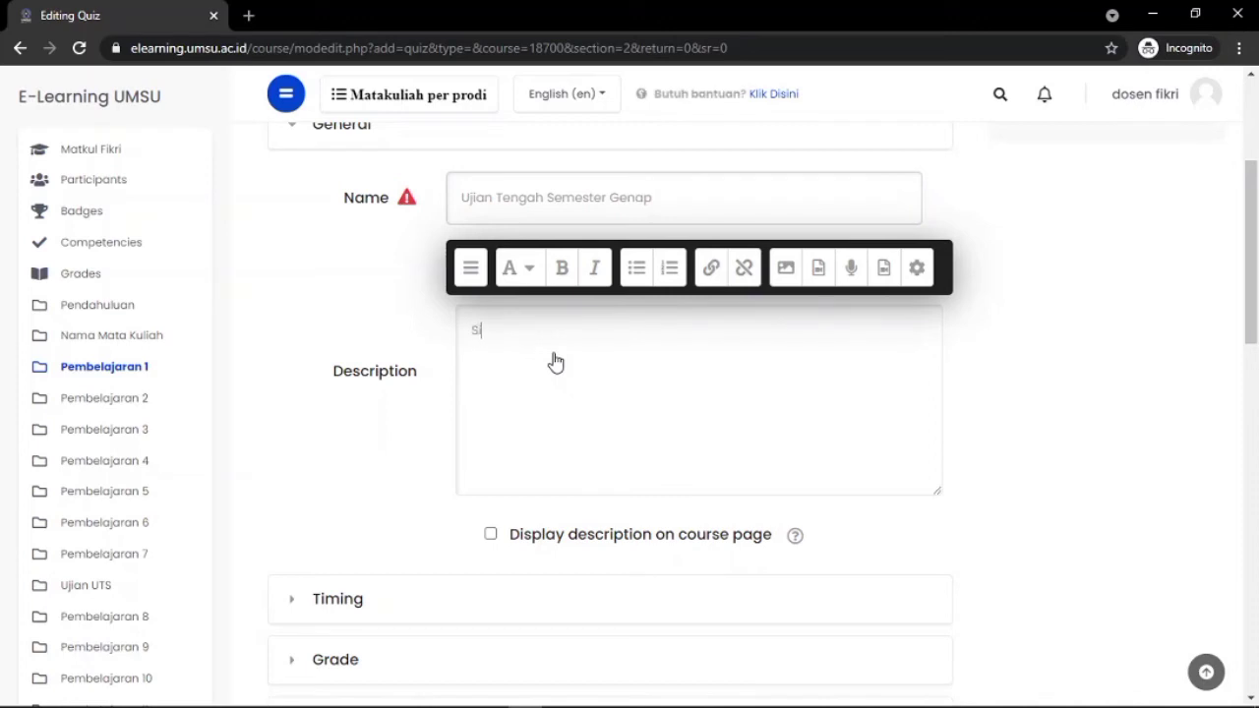
type("Silahkan klik untuk melaksana")
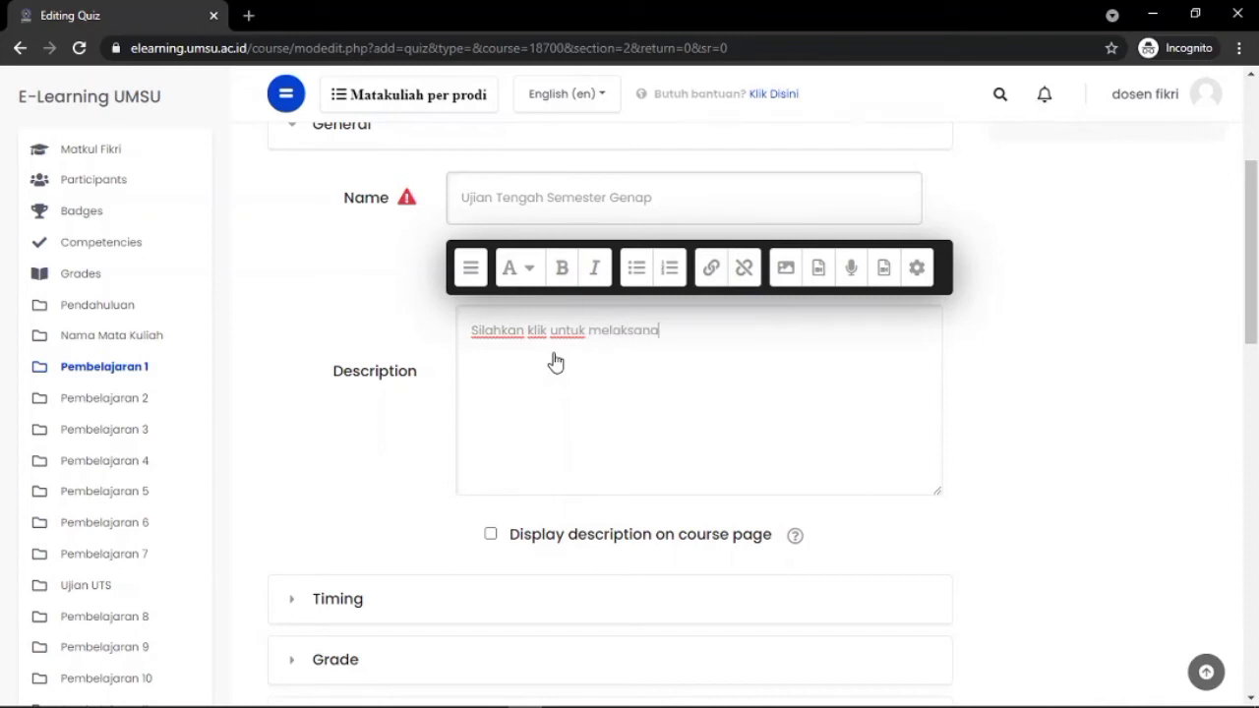
type("ujian")
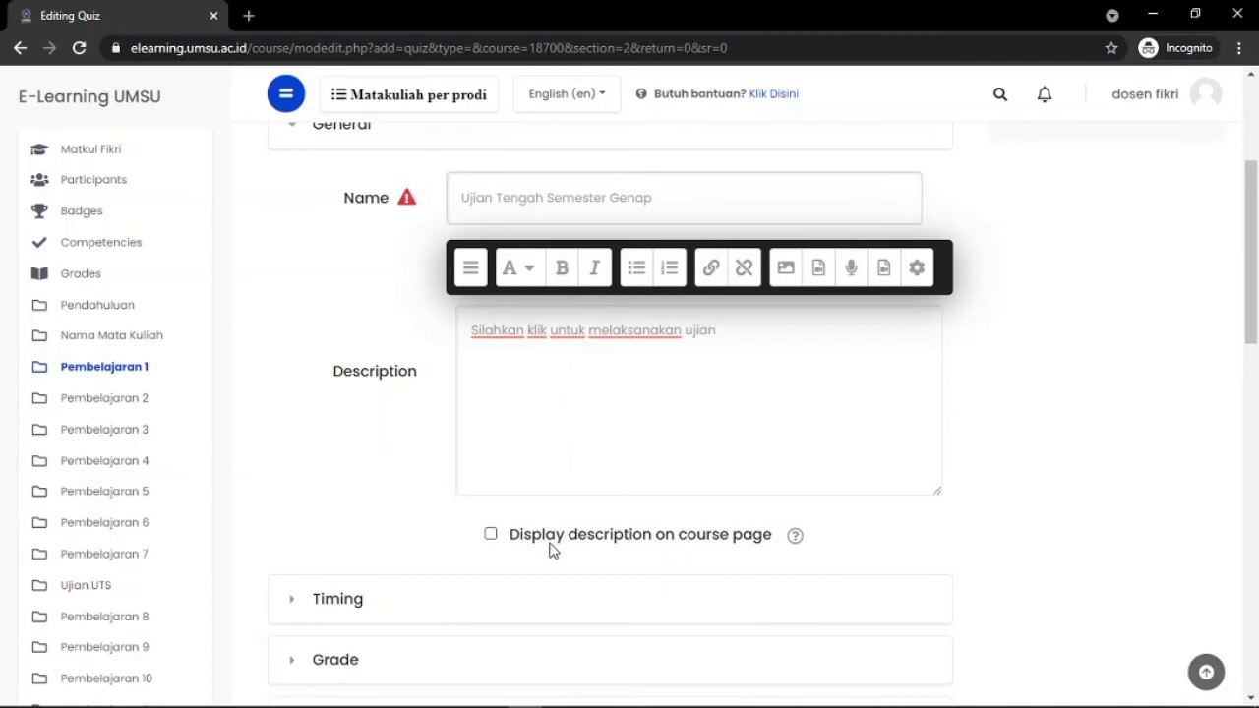
scroll(551, 544, "down", 1)
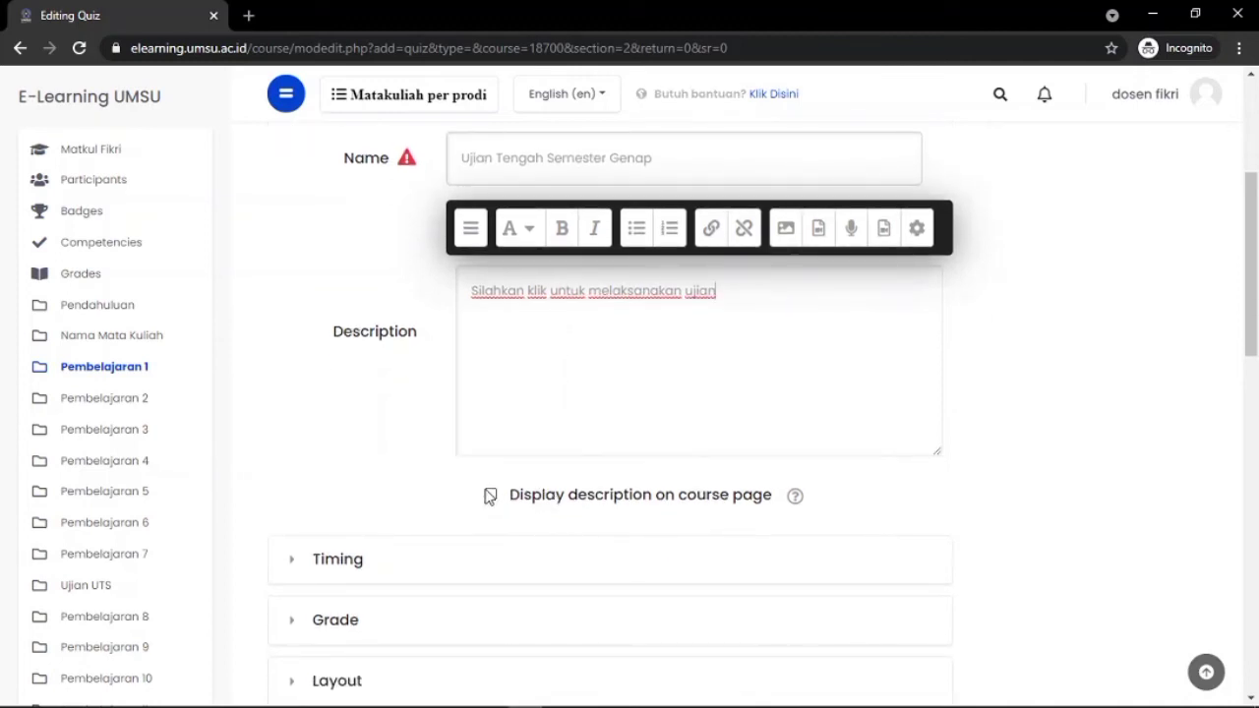
left_click(489, 496)
- Enable the quiz's opening and closing times in the timing settings and set the closing hour to 23
scroll(490, 496, "down", 2)
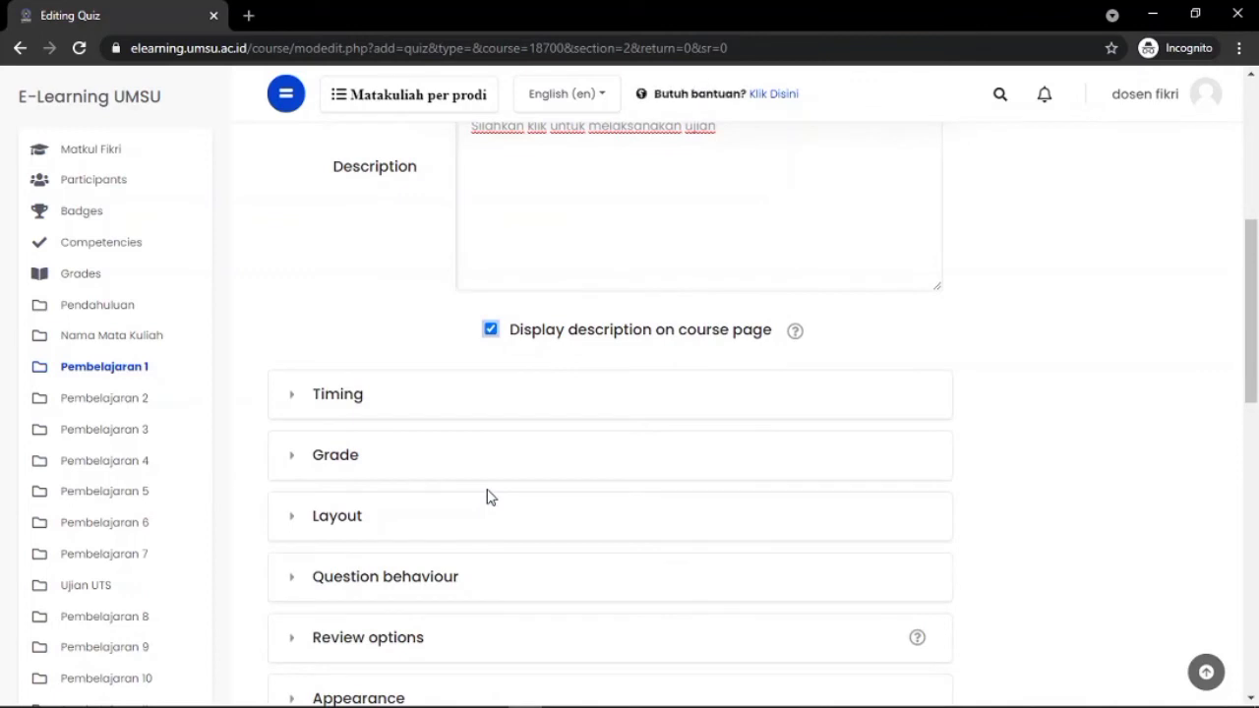
scroll(424, 402, "down", 2)
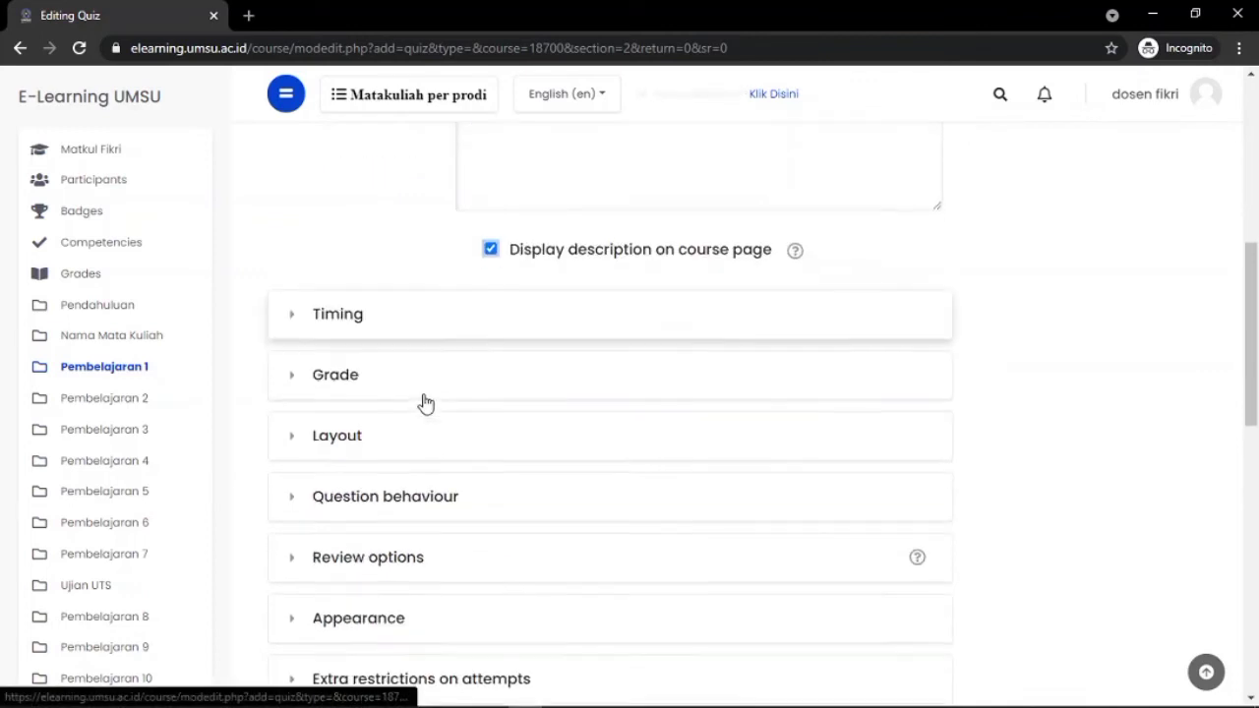
left_click(361, 310)
scroll(509, 438, "down", 1)
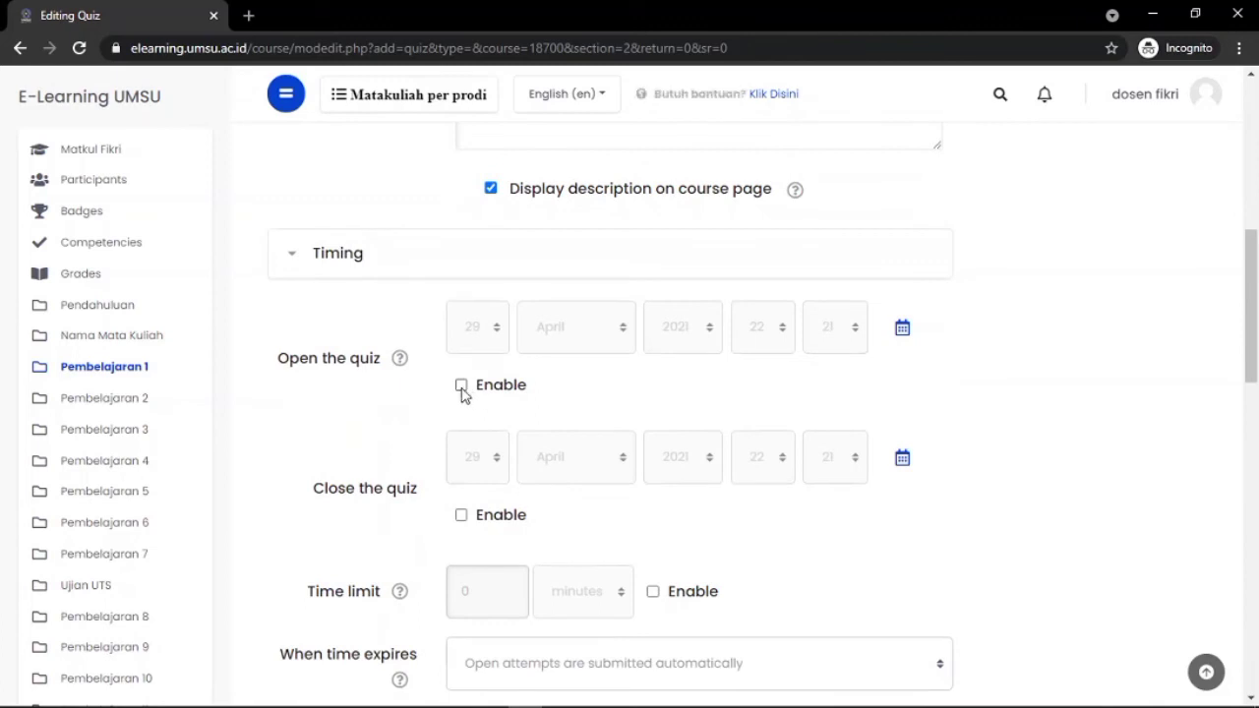
left_click(461, 386)
left_click(461, 516)
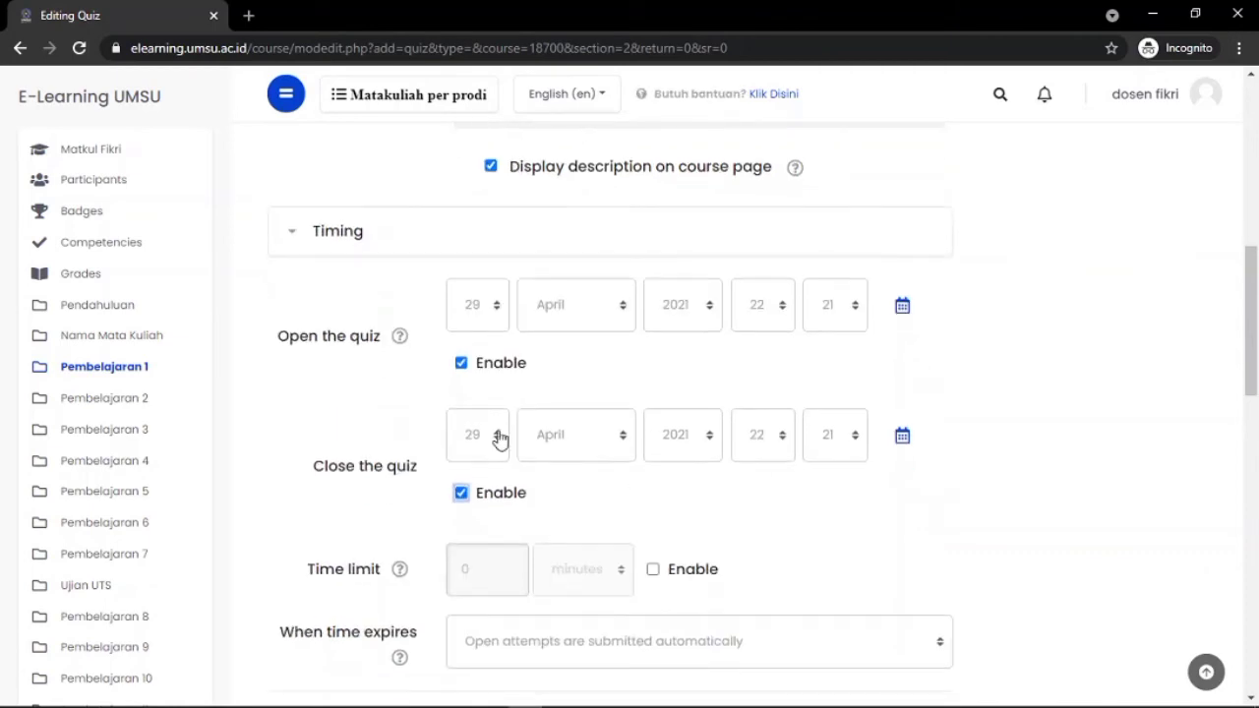
scroll(492, 450, "down", 1)
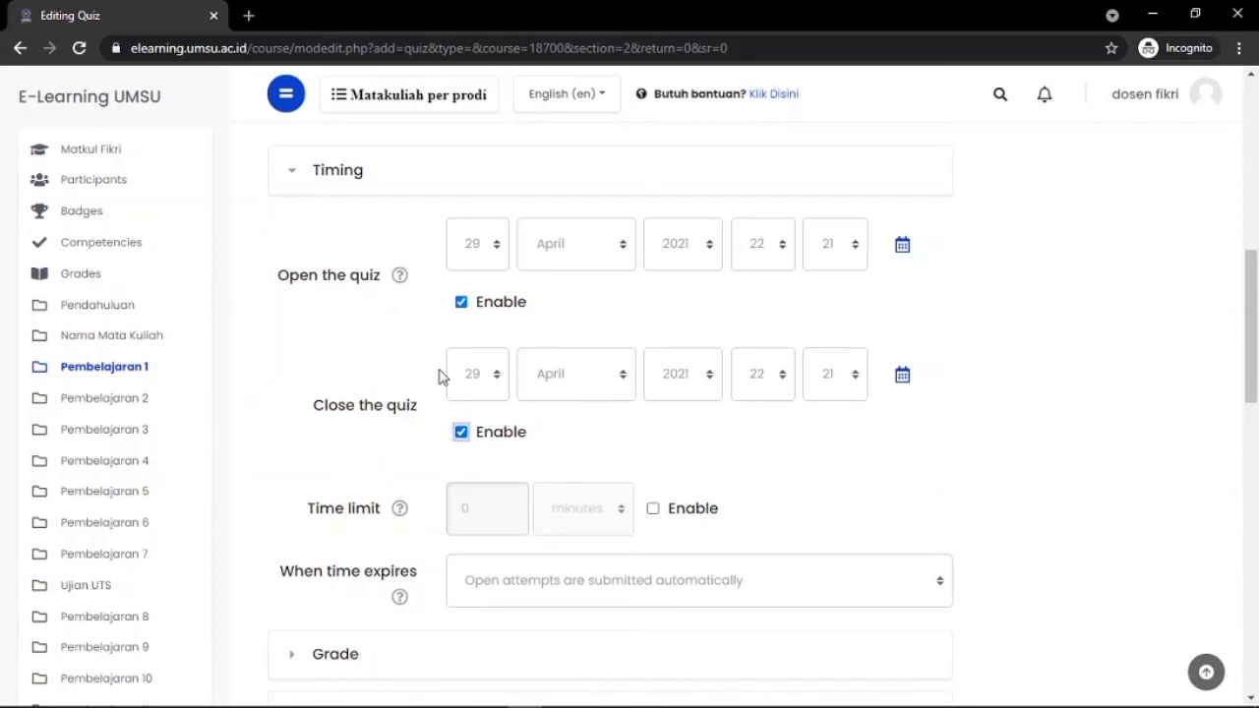
left_click(754, 397)
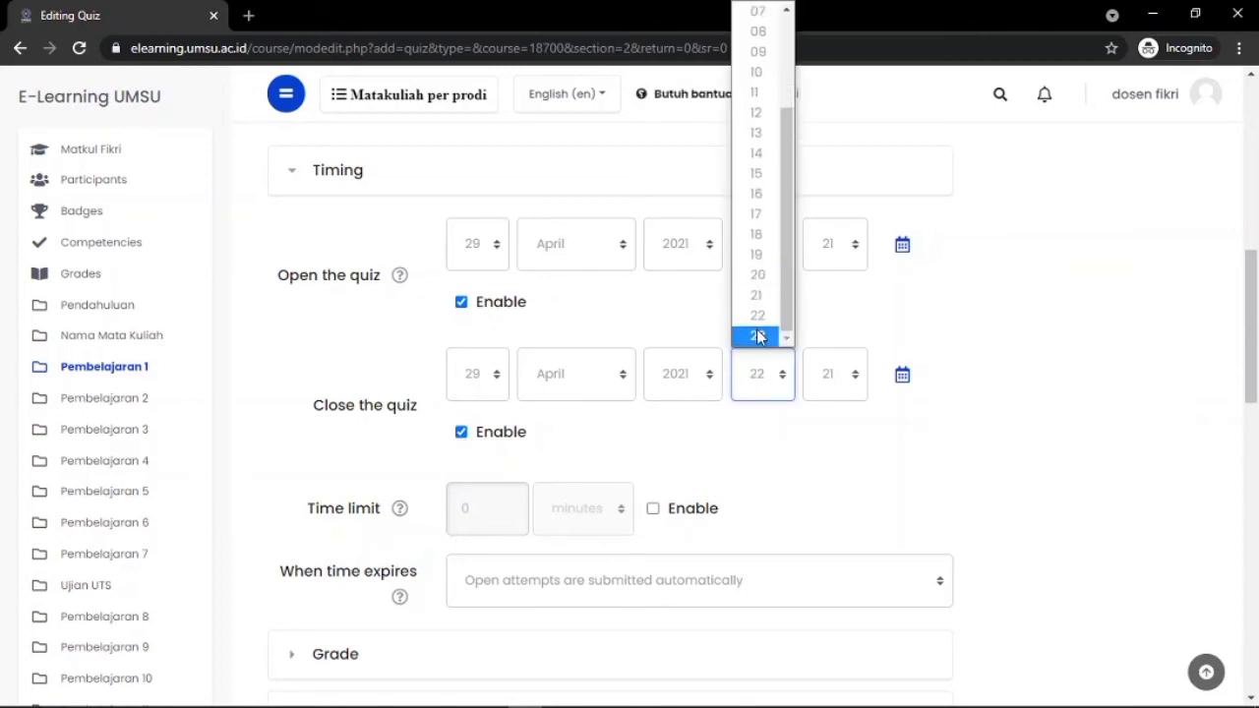
left_click(760, 337)
- Enable the quiz's time limit and set it to 90 minutes
scroll(758, 467, "down", 1)
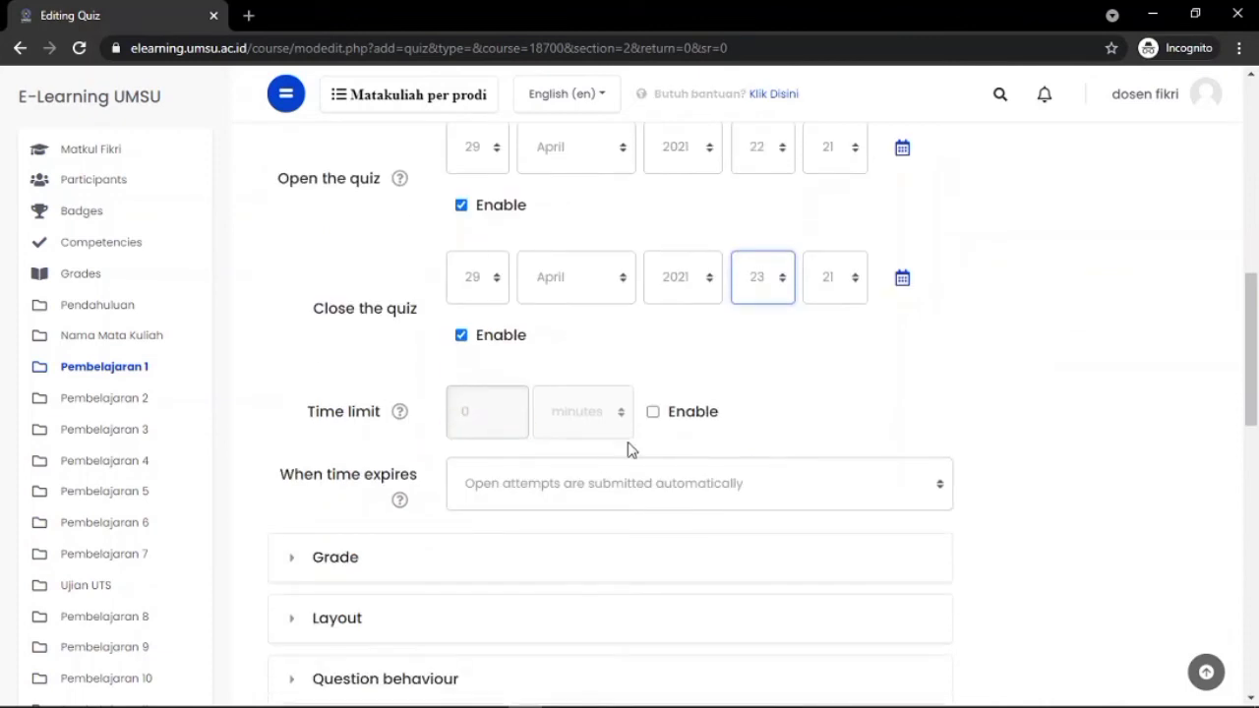
left_click(656, 417)
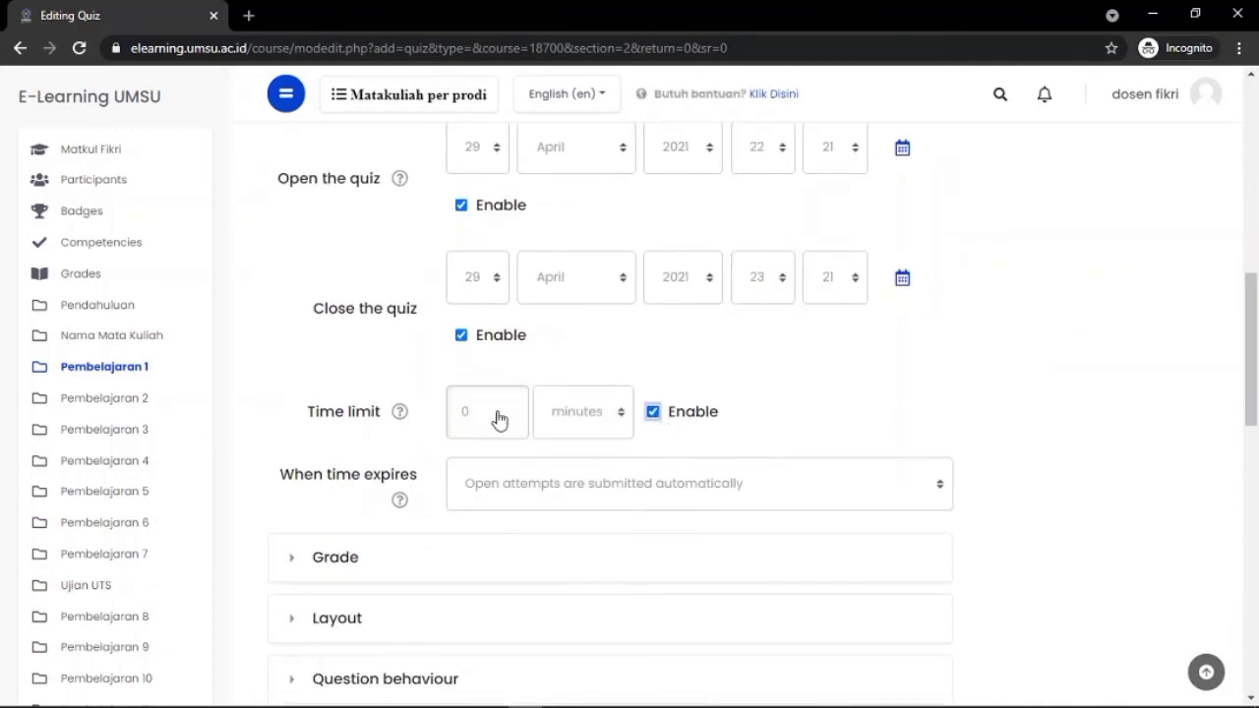
left_click(479, 418)
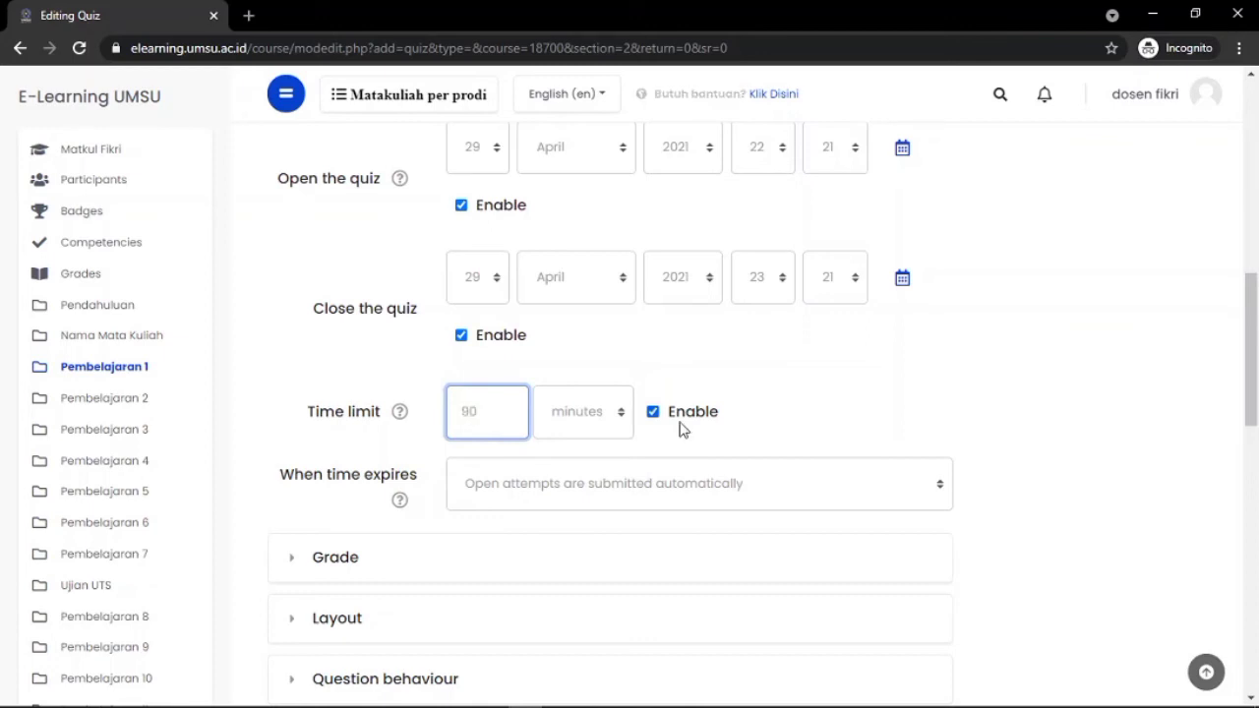
left_click(820, 375)
- Expand the question behaviour settings and check the choices for shuffling within questions
scroll(823, 378, "down", 2)
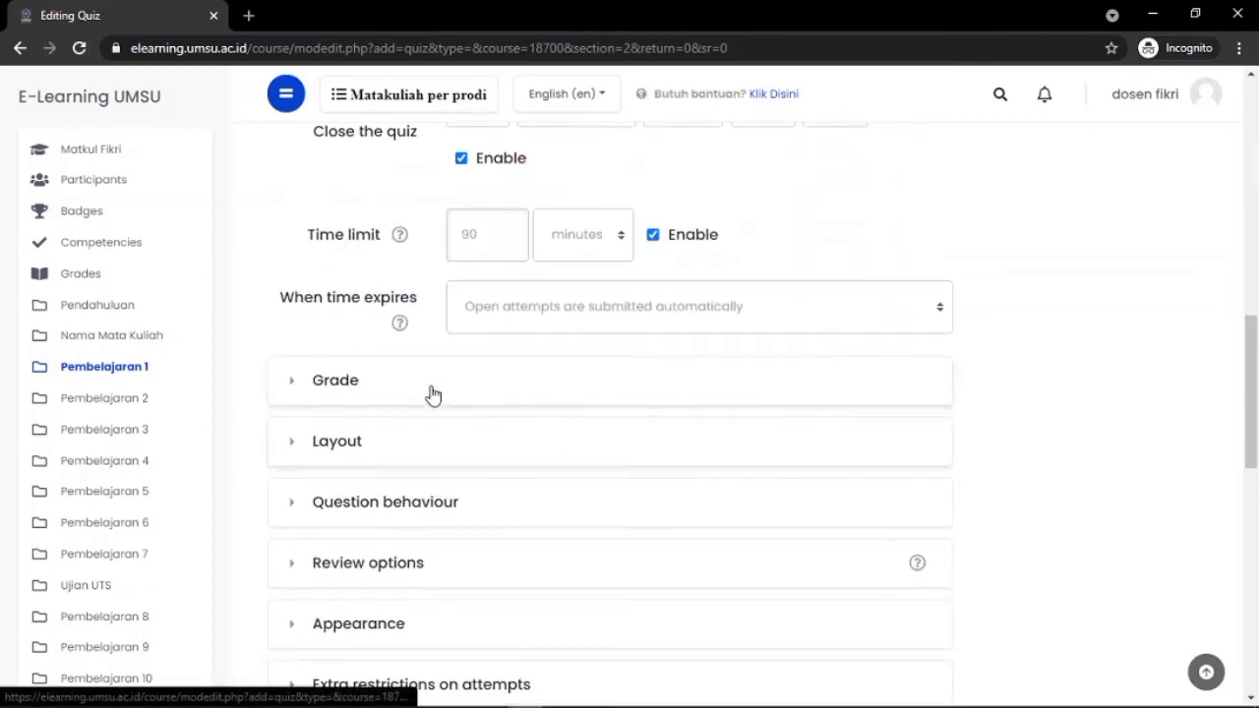
left_click(377, 504)
scroll(377, 504, "down", 1)
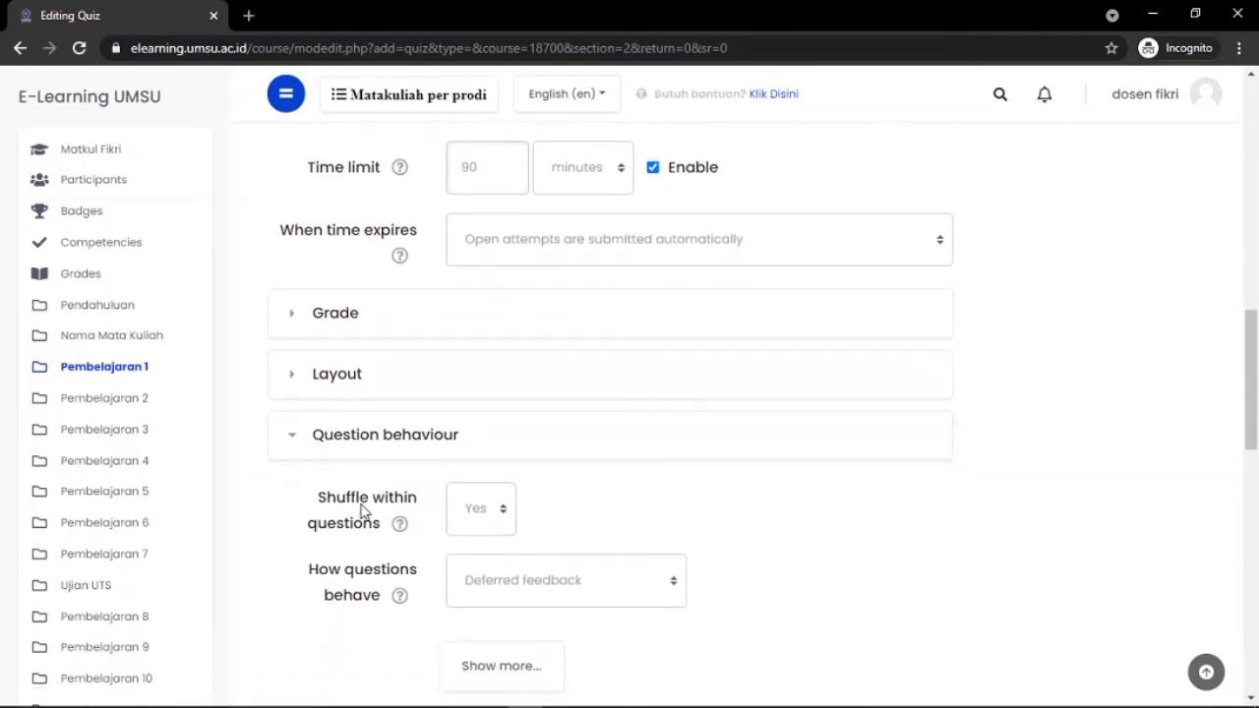
scroll(502, 532, "down", 2)
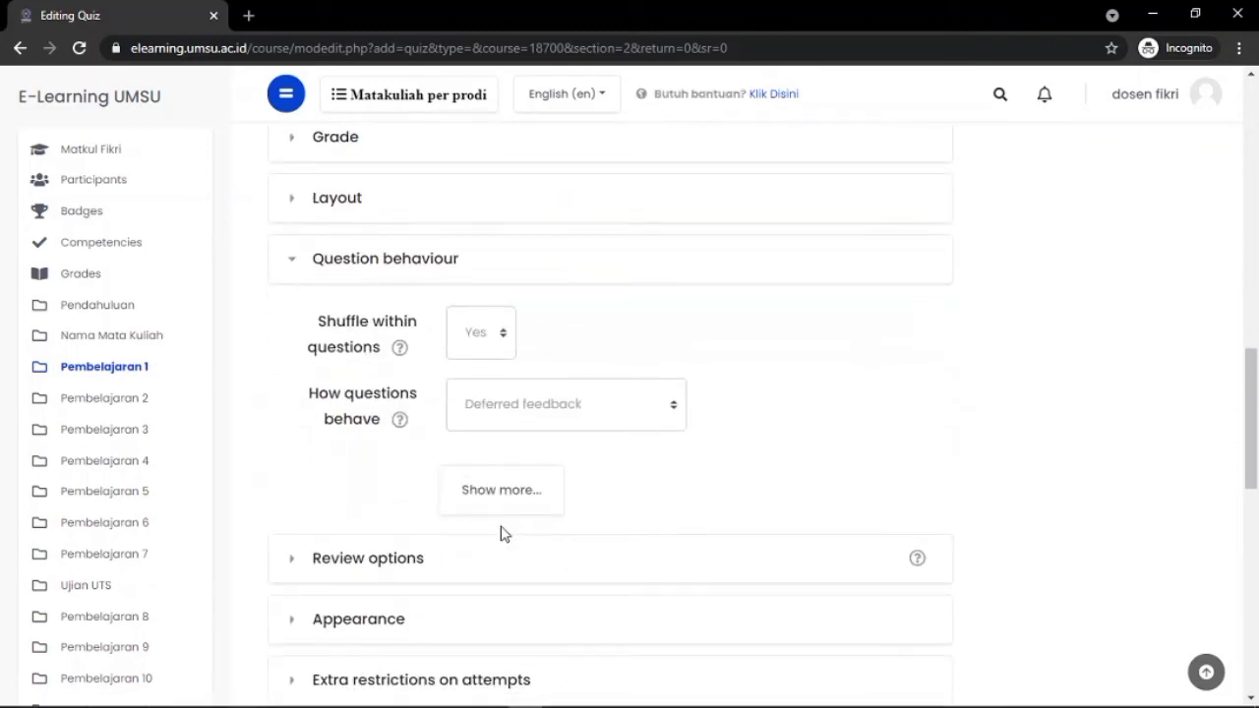
scroll(501, 533, "down", 1)
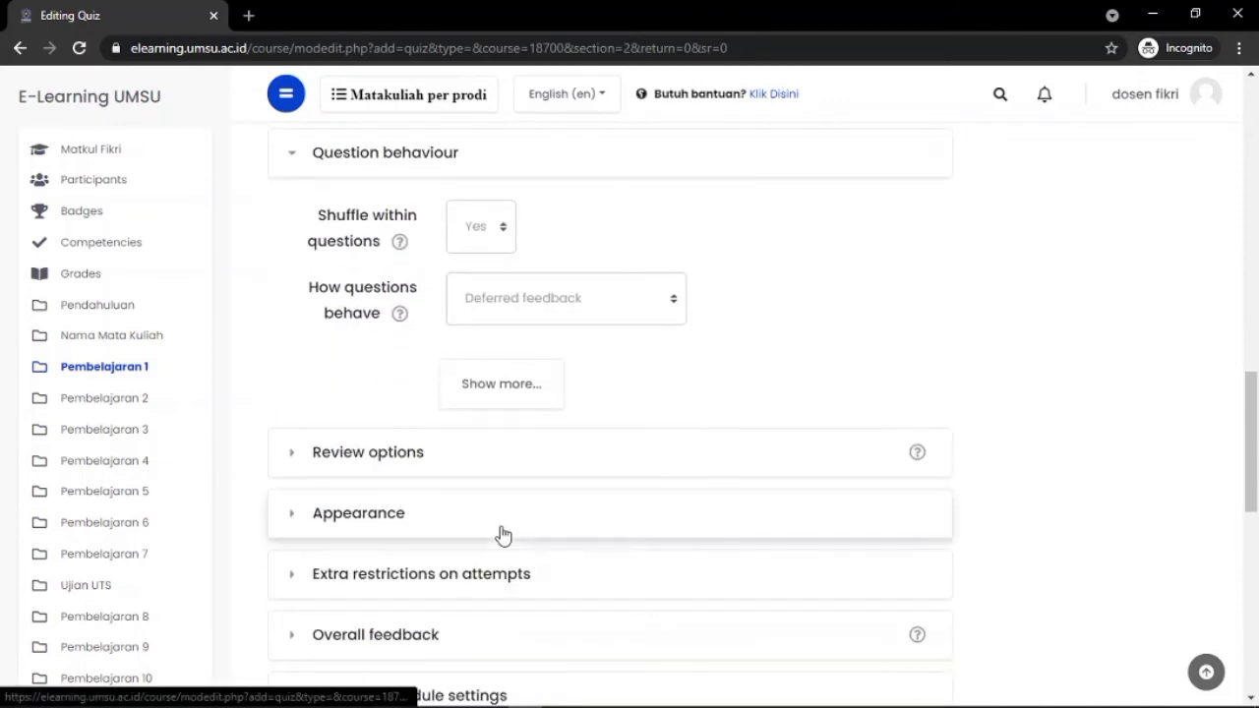
left_click(497, 225)
left_click(578, 234)
- In the review options for immediately after the attempt, disable The attempt, Marks and Overall feedback
scroll(472, 433, "down", 1)
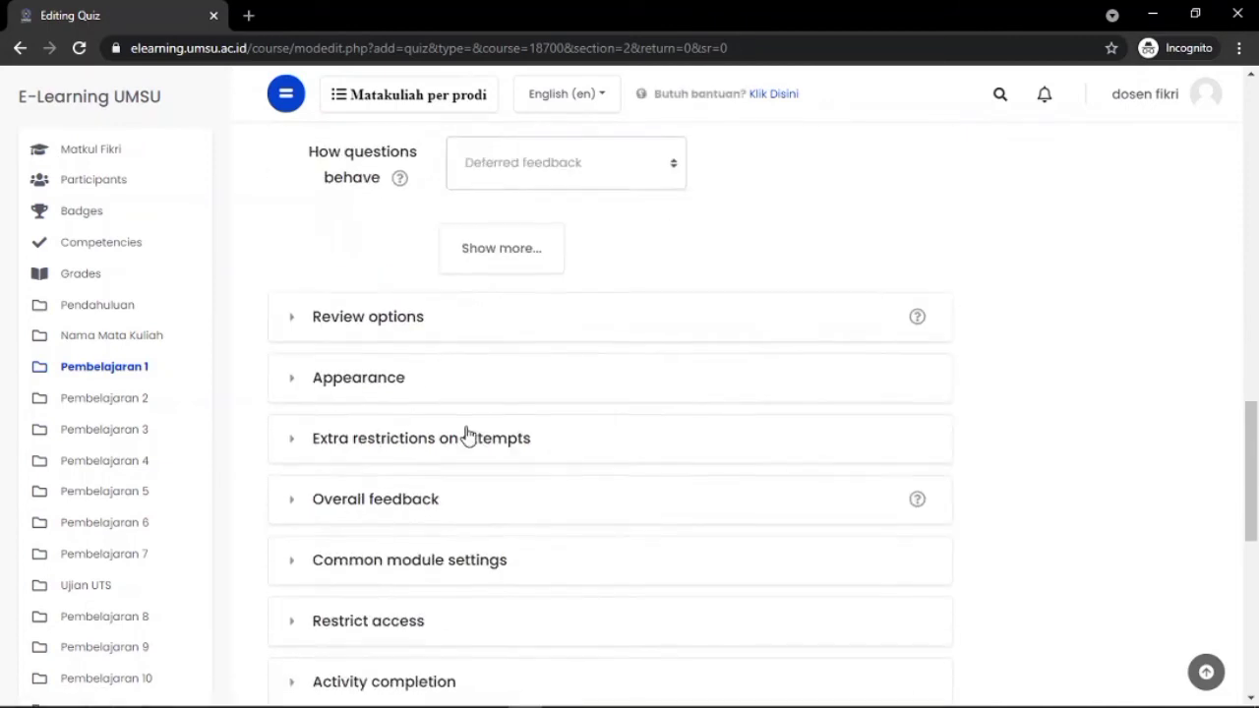
left_click(427, 340)
scroll(636, 475, "down", 1)
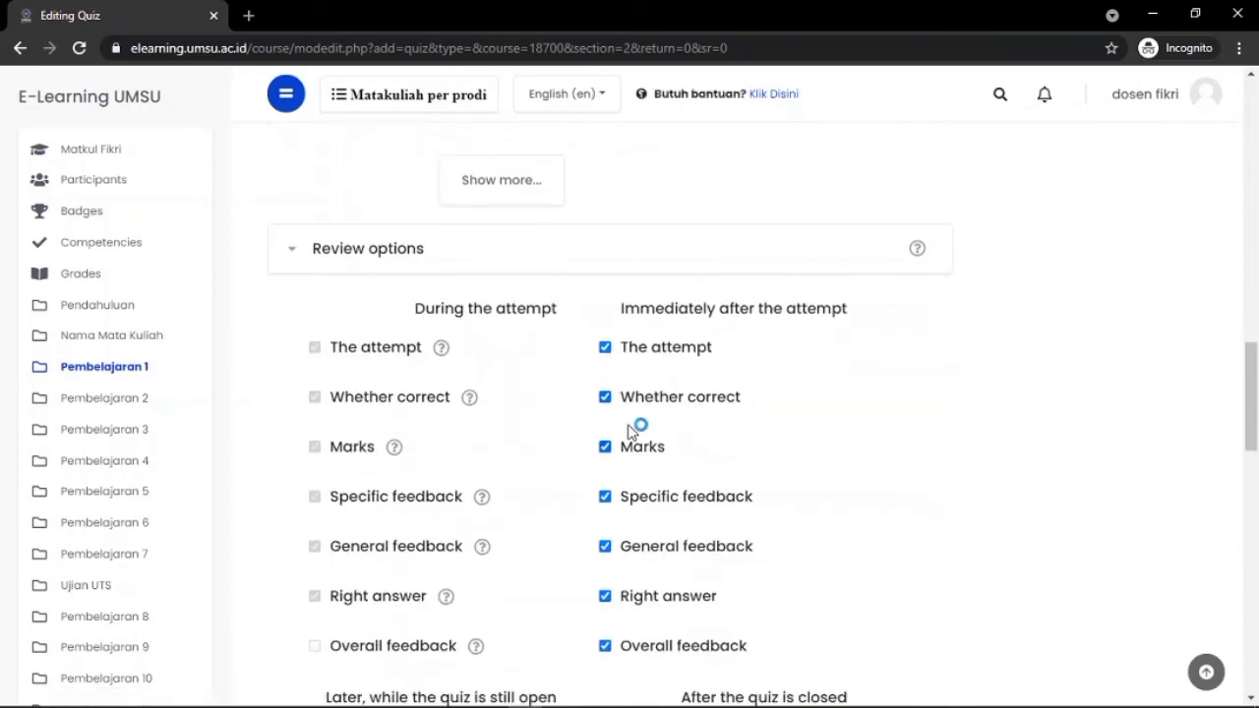
left_click(605, 347)
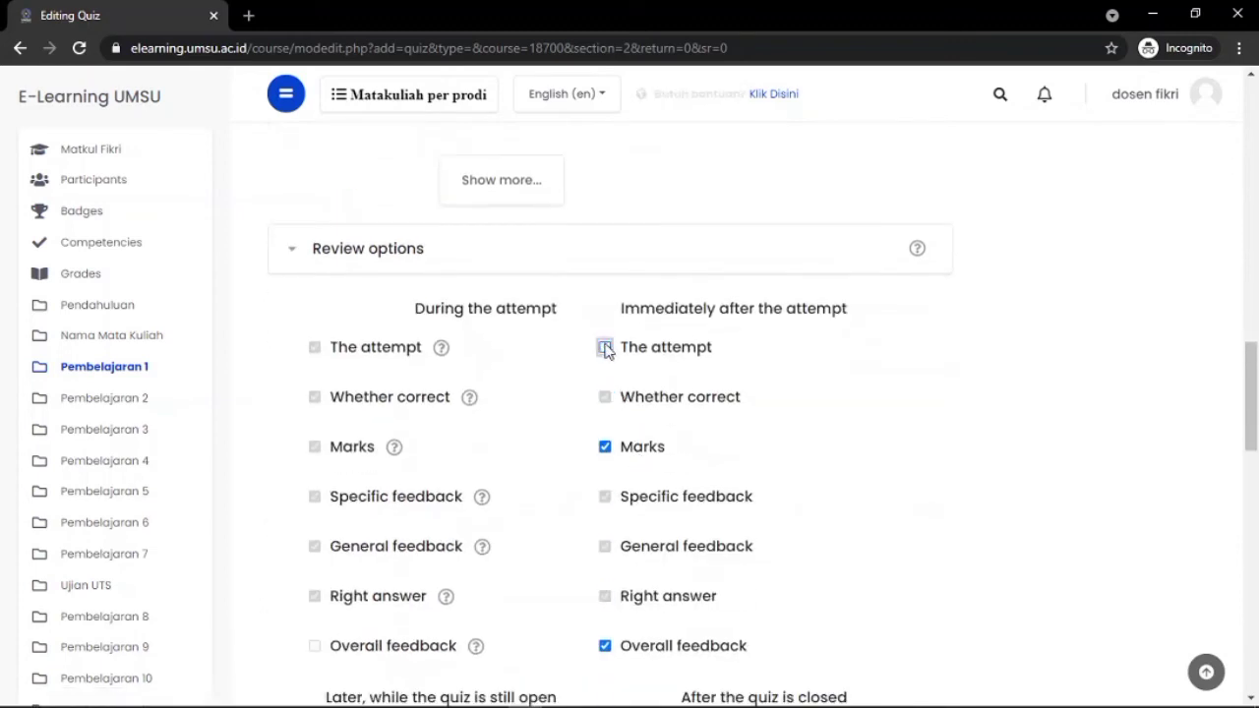
left_click(605, 447)
scroll(607, 453, "down", 1)
left_click(606, 480)
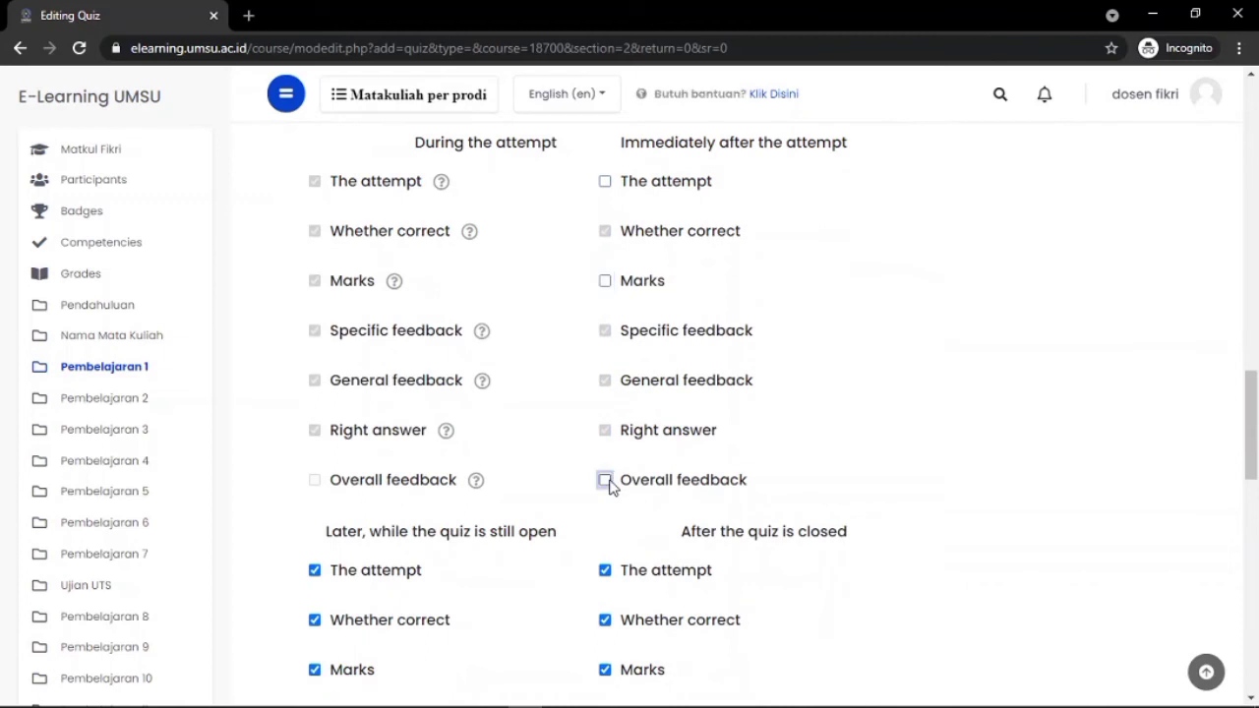
- Disable The attempt, Marks and Overall feedback in the review options for both while the quiz is still open and after it is closed
scroll(610, 484, "down", 1)
left_click(608, 448)
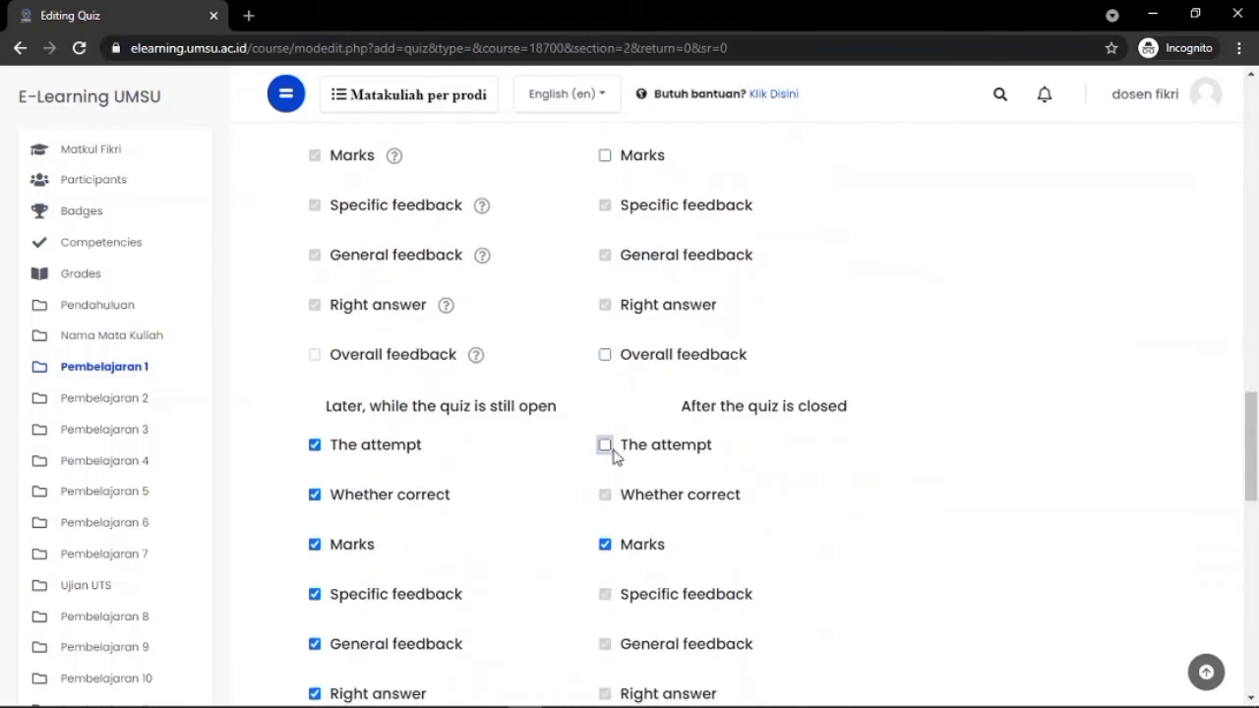
left_click(385, 449)
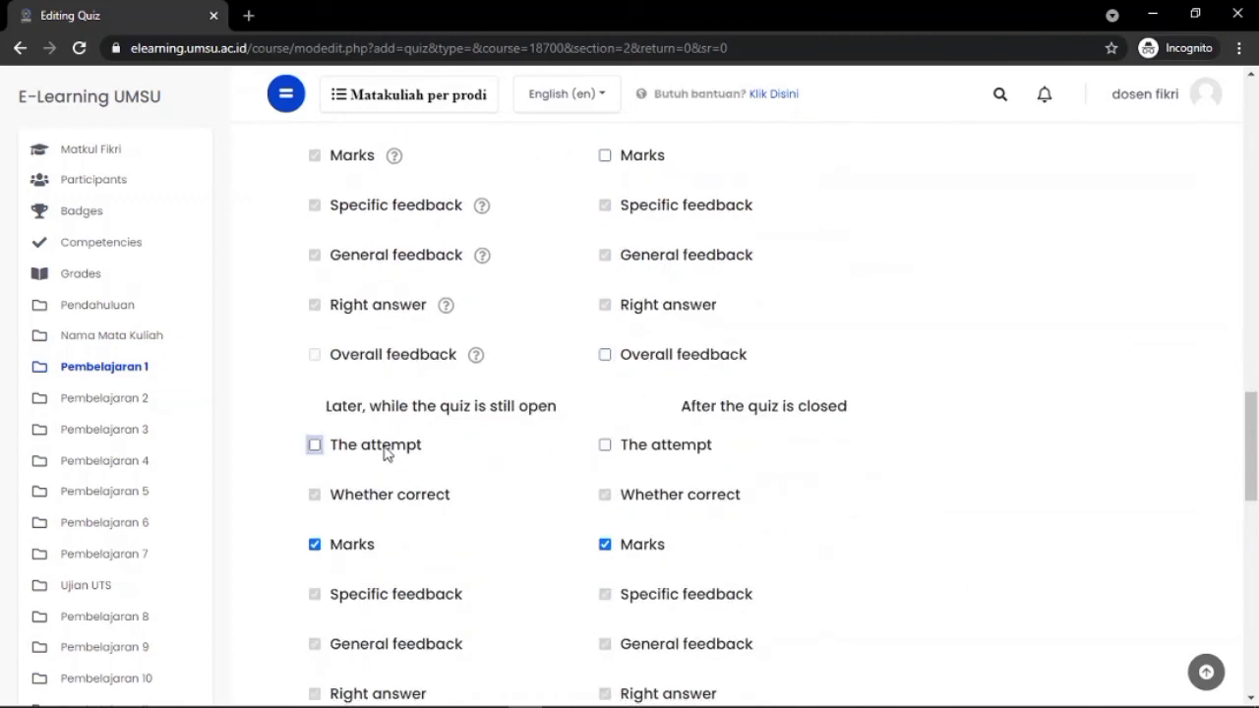
left_click(347, 544)
left_click(606, 546)
scroll(609, 551, "down", 3)
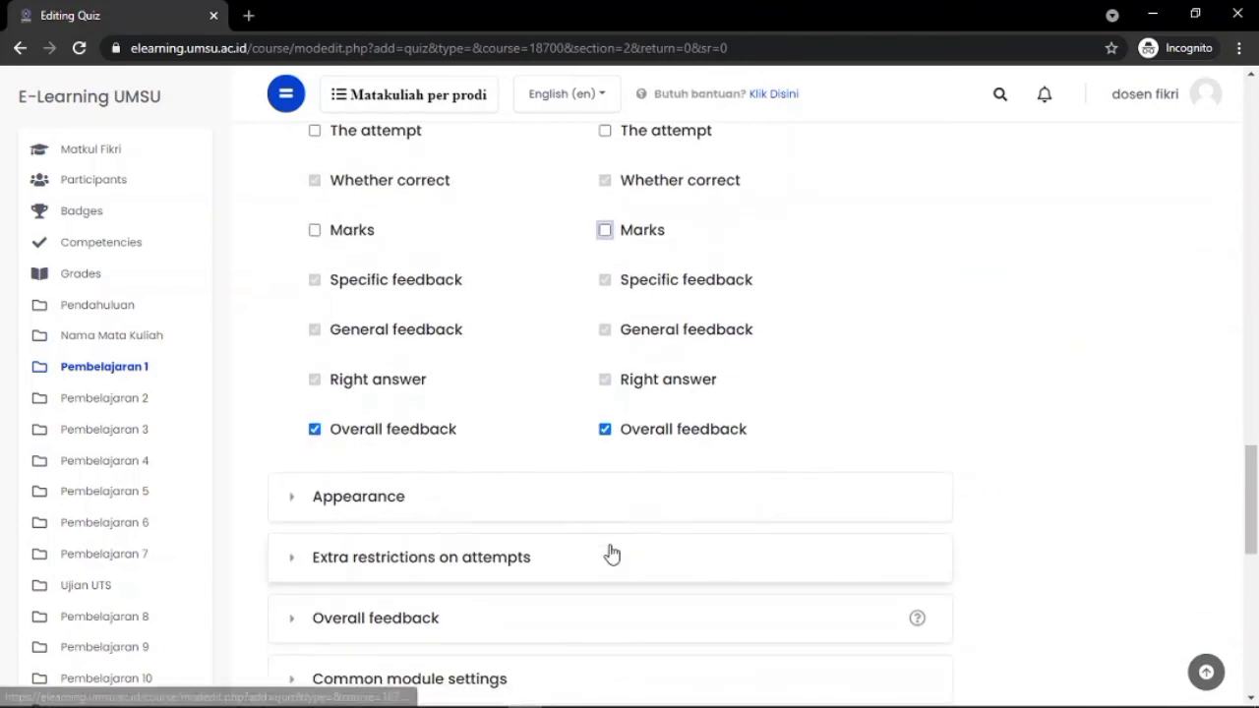
left_click(632, 432)
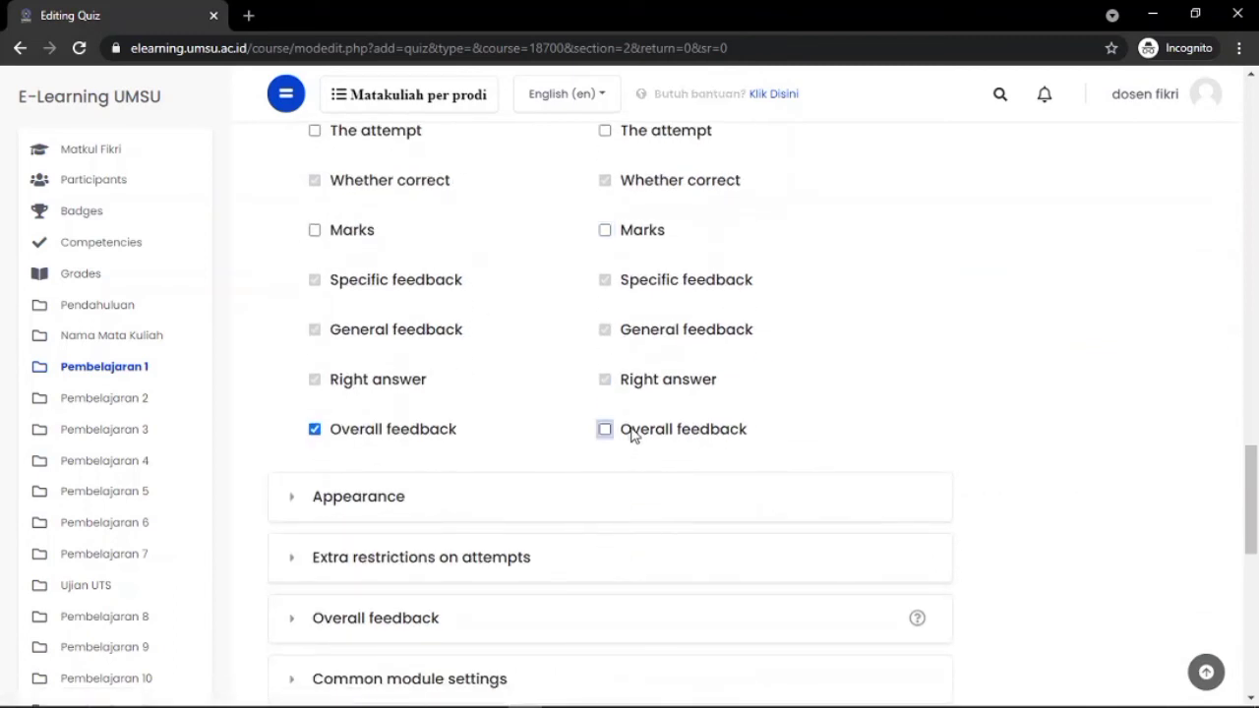
left_click(403, 436)
- Save the quiz settings and return to the course page
scroll(403, 436, "down", 2)
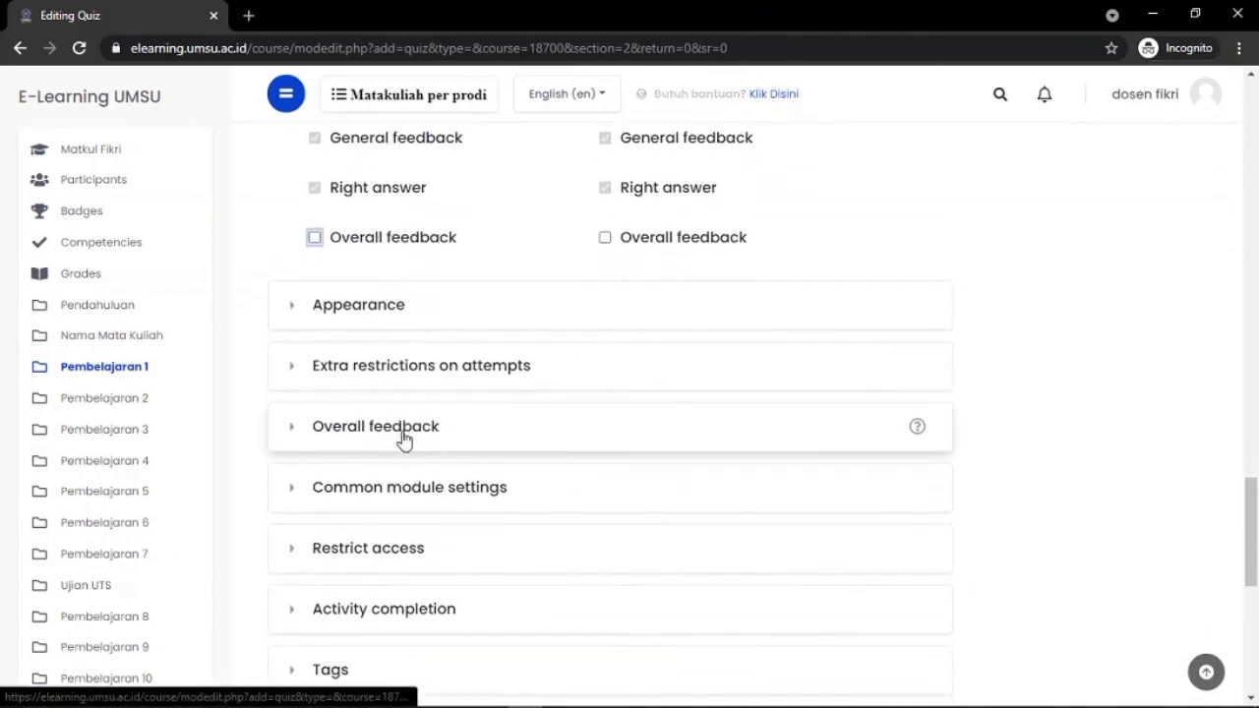
scroll(403, 436, "down", 3)
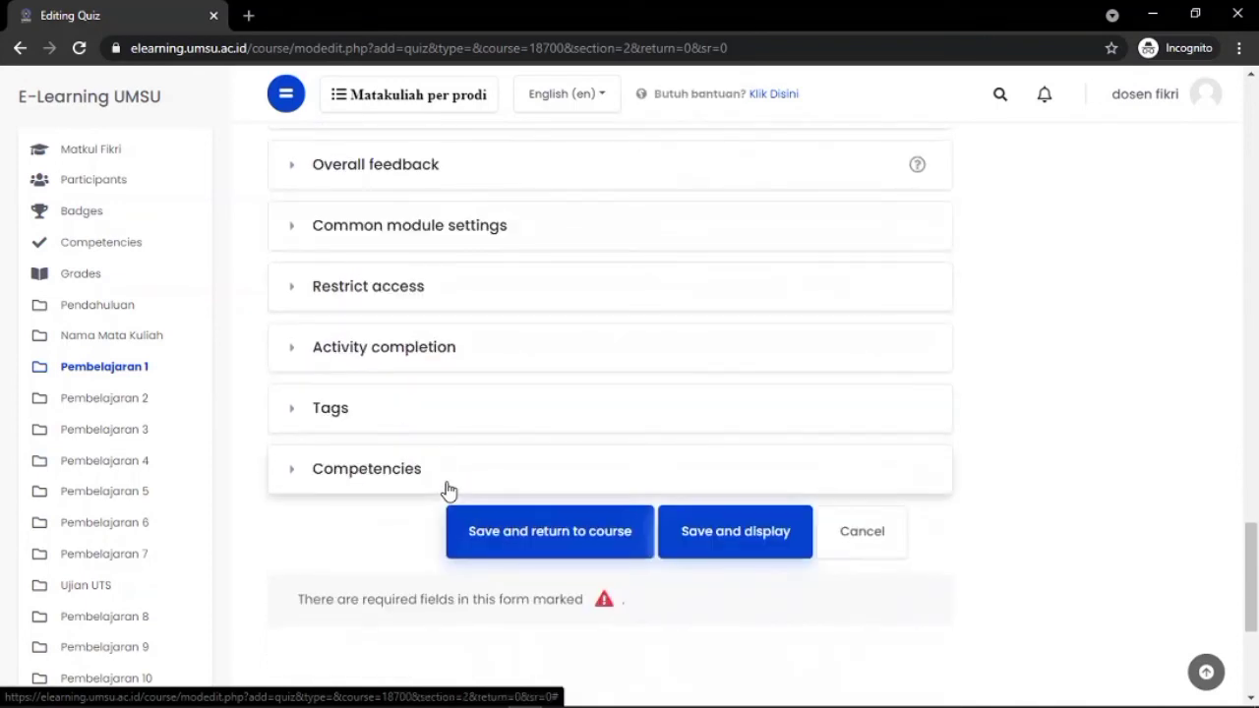
left_click(524, 552)
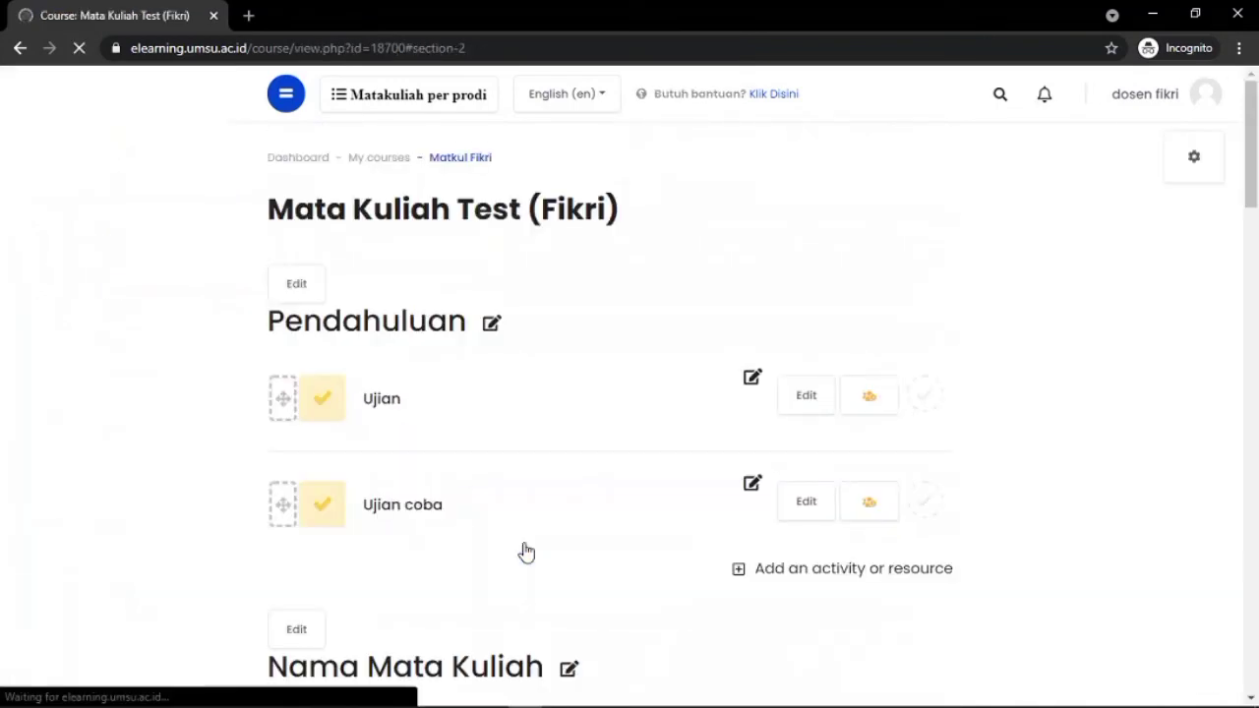
- Open the Ujian Tengah Semester Genap quiz in Pembelajaran 1 and start editing its questions
scroll(525, 550, "down", 5)
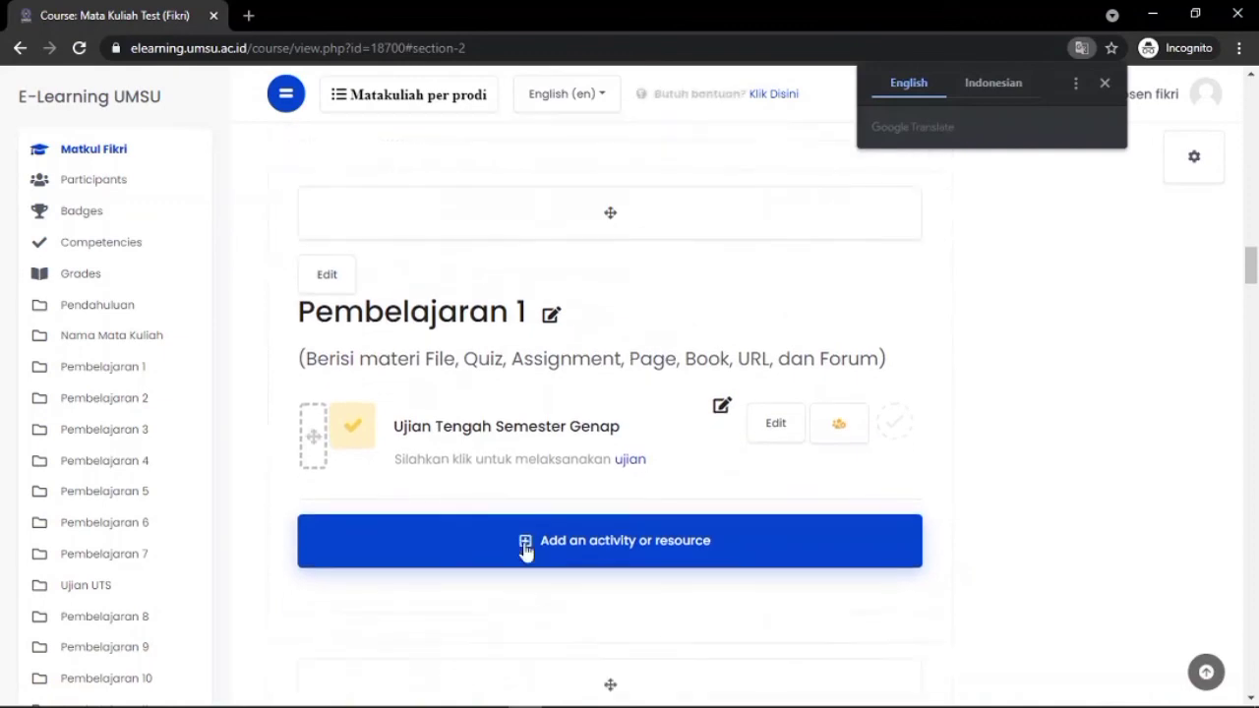
scroll(618, 312, "down", 5)
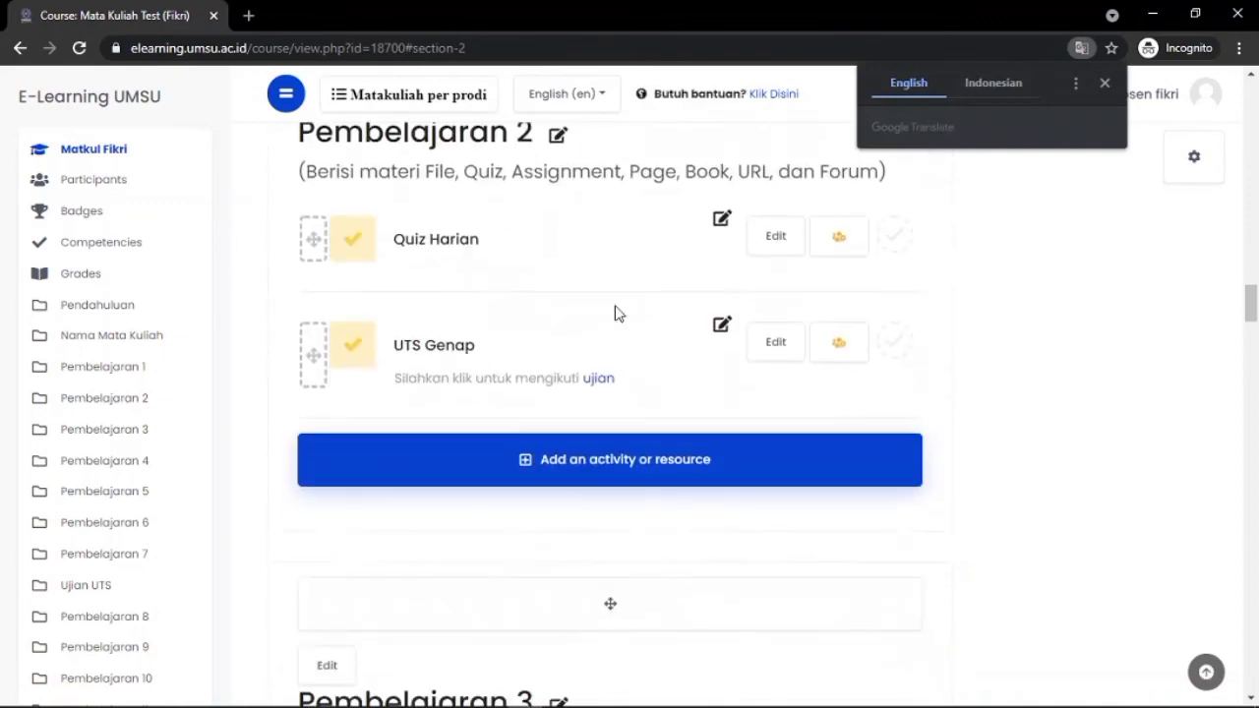
scroll(618, 313, "up", 5)
scroll(618, 313, "up", 5)
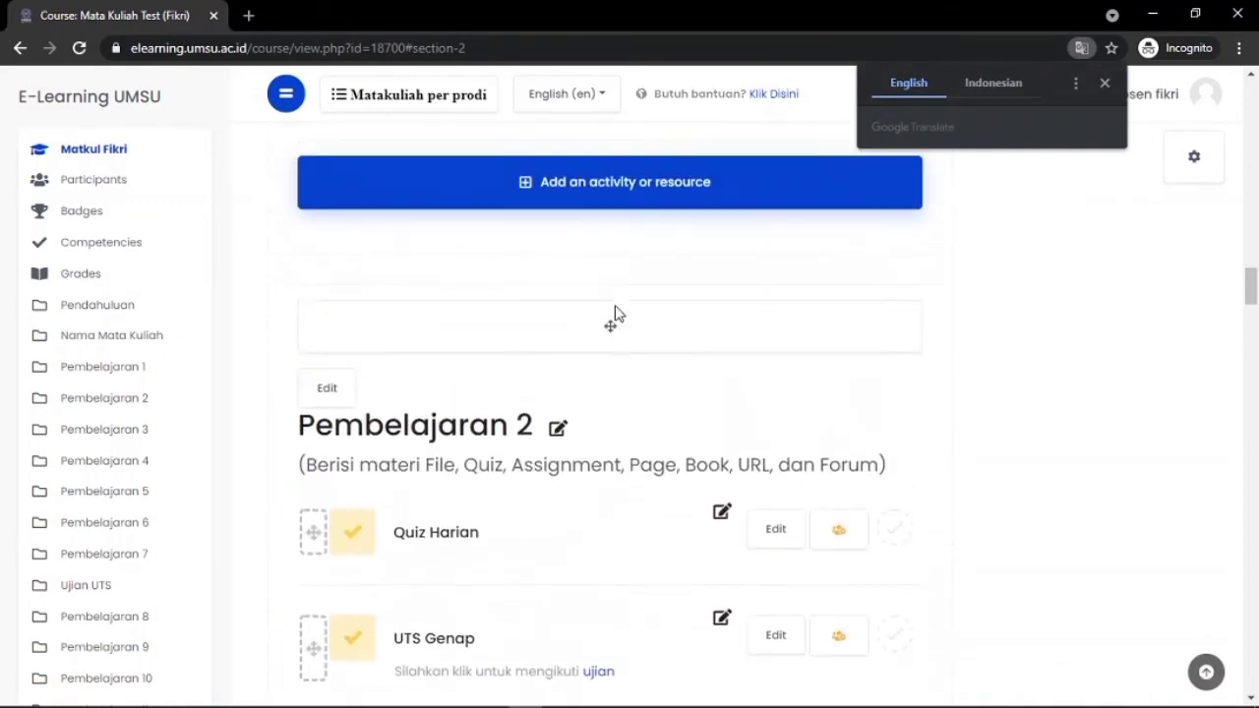
left_click(430, 395)
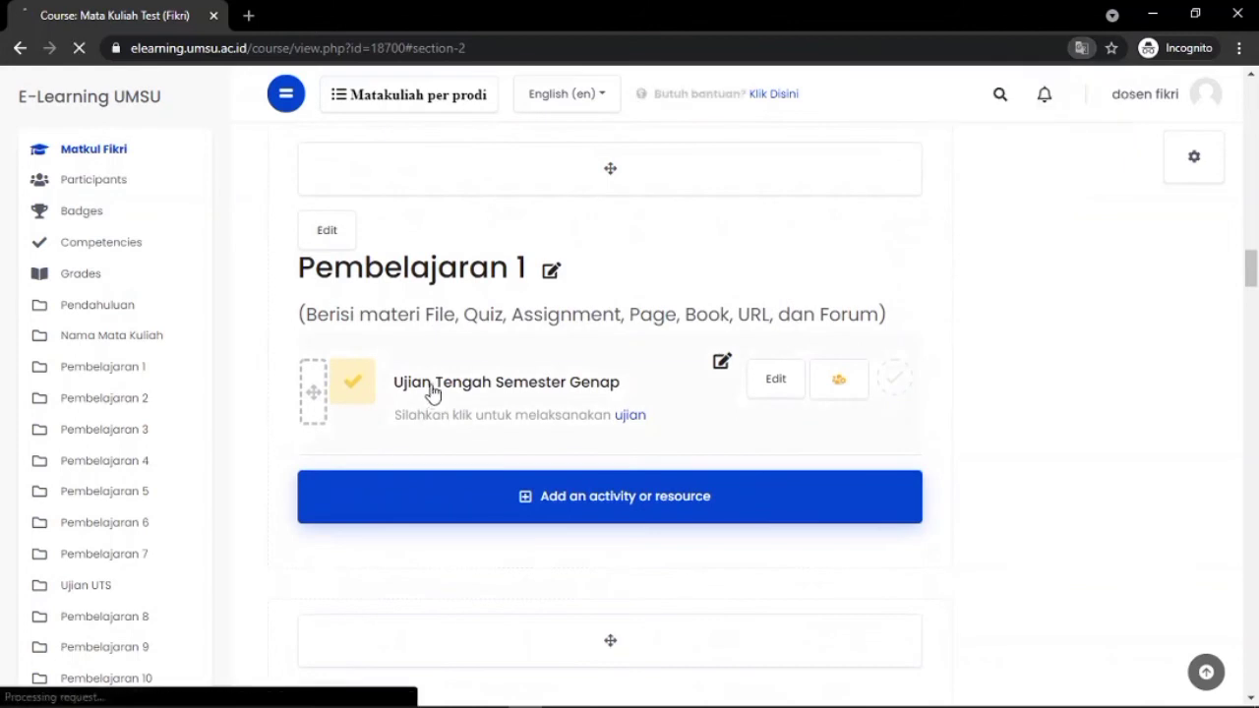
scroll(575, 405, "down", 3)
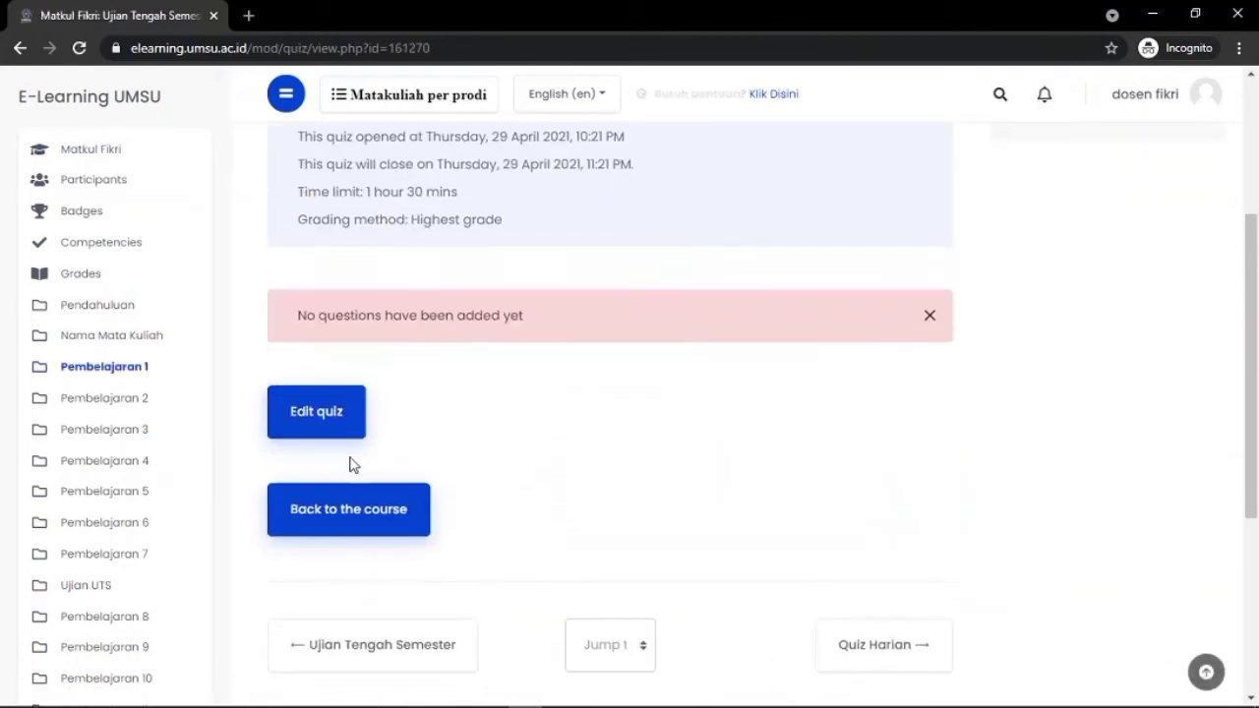
left_click(317, 441)
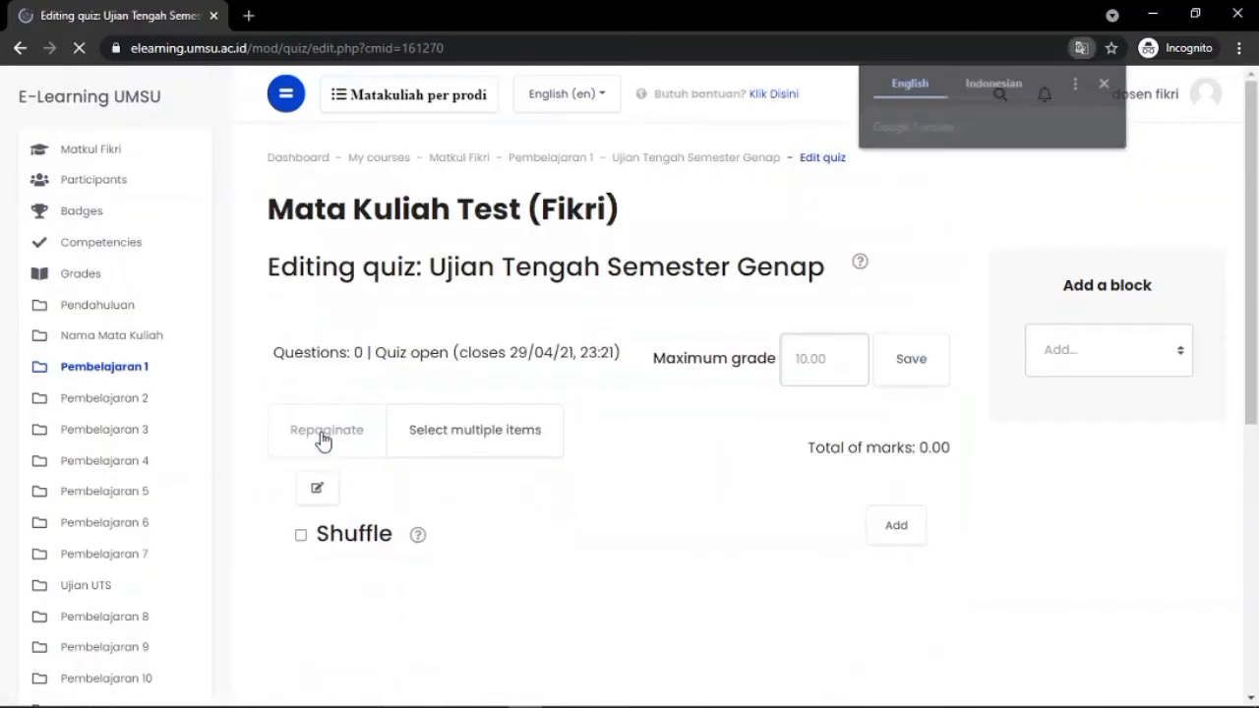
- Start adding questions to the quiz from the question bank and choose the Soal UTS category
scroll(320, 441, "down", 3)
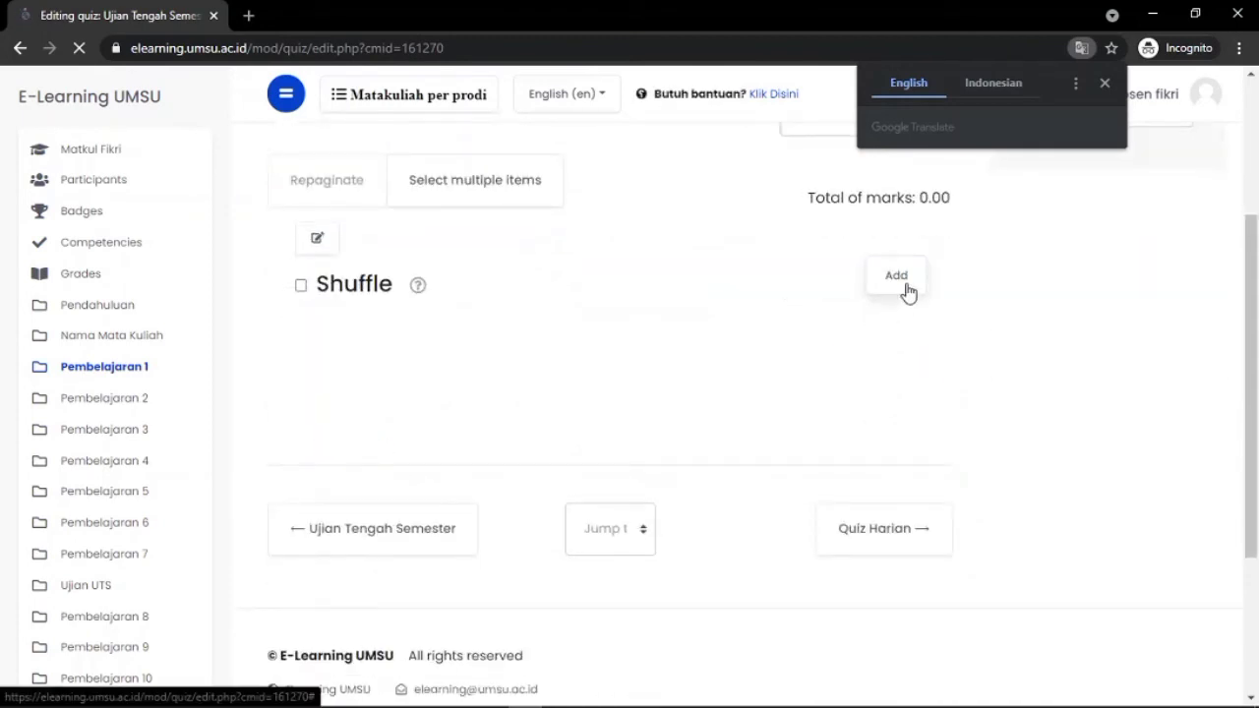
scroll(905, 291, "up", 1)
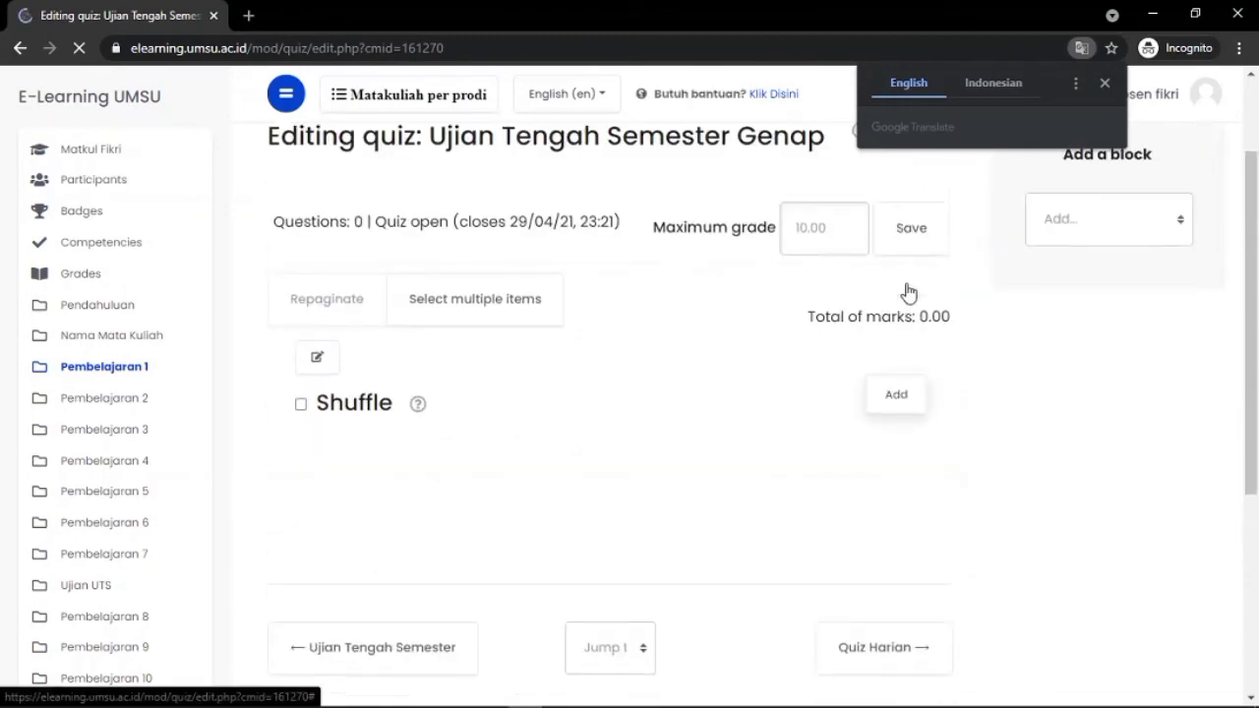
left_click(895, 406)
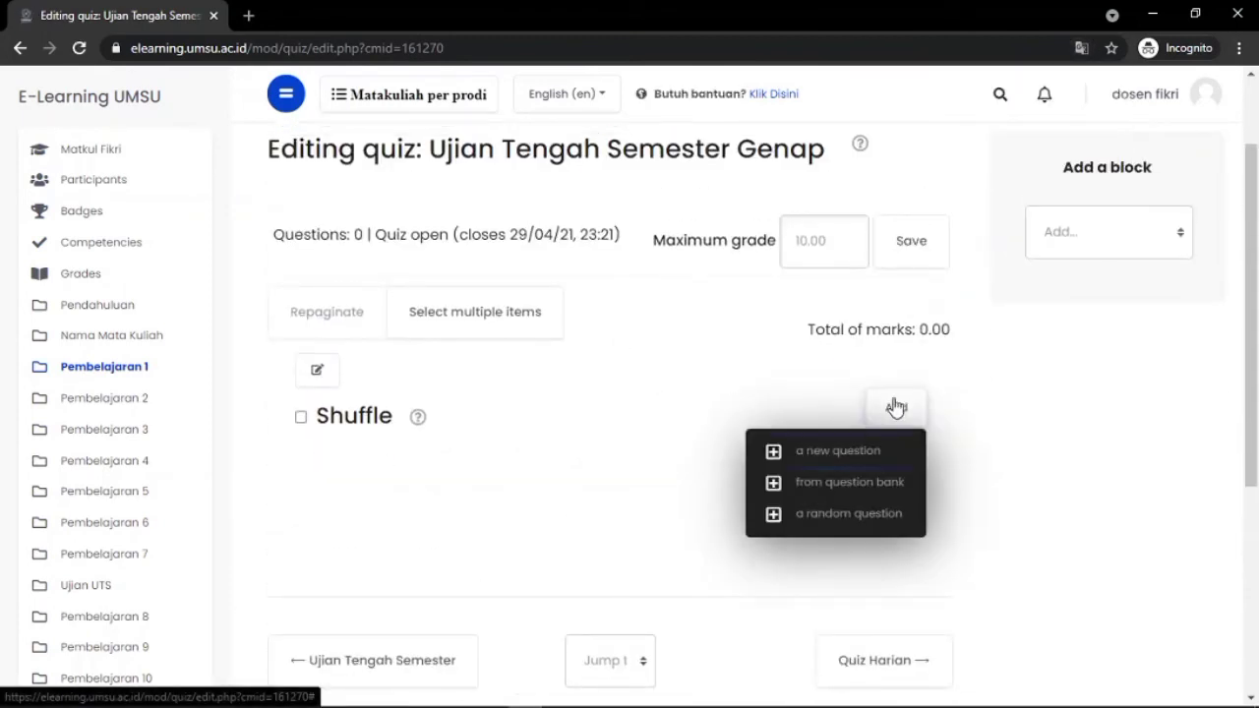
left_click(847, 492)
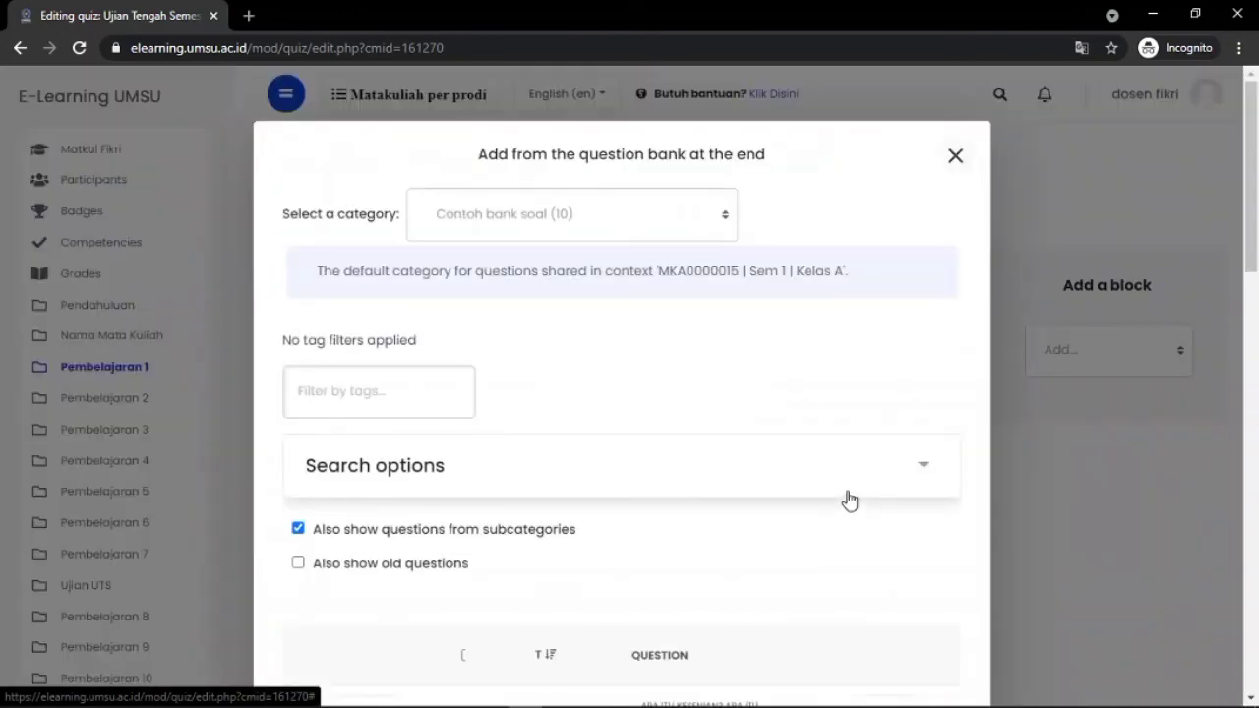
scroll(847, 492, "down", 1)
scroll(847, 499, "up", 1)
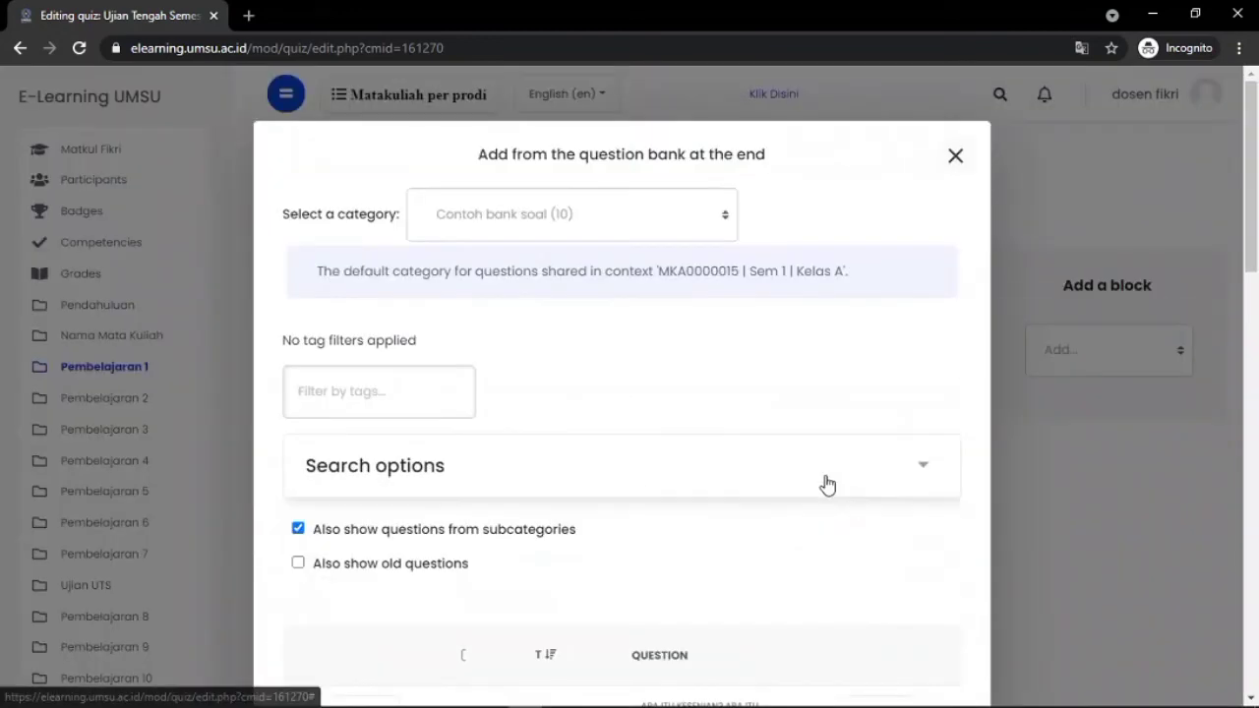
left_click(556, 232)
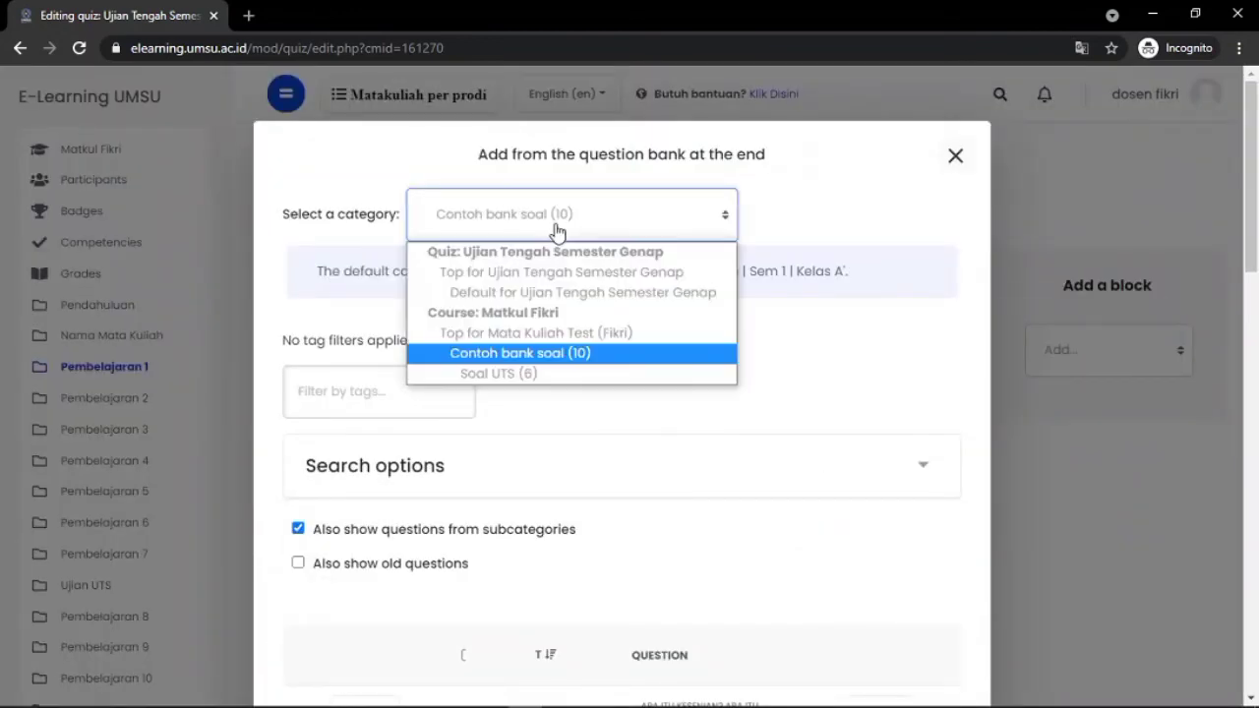
left_click(488, 373)
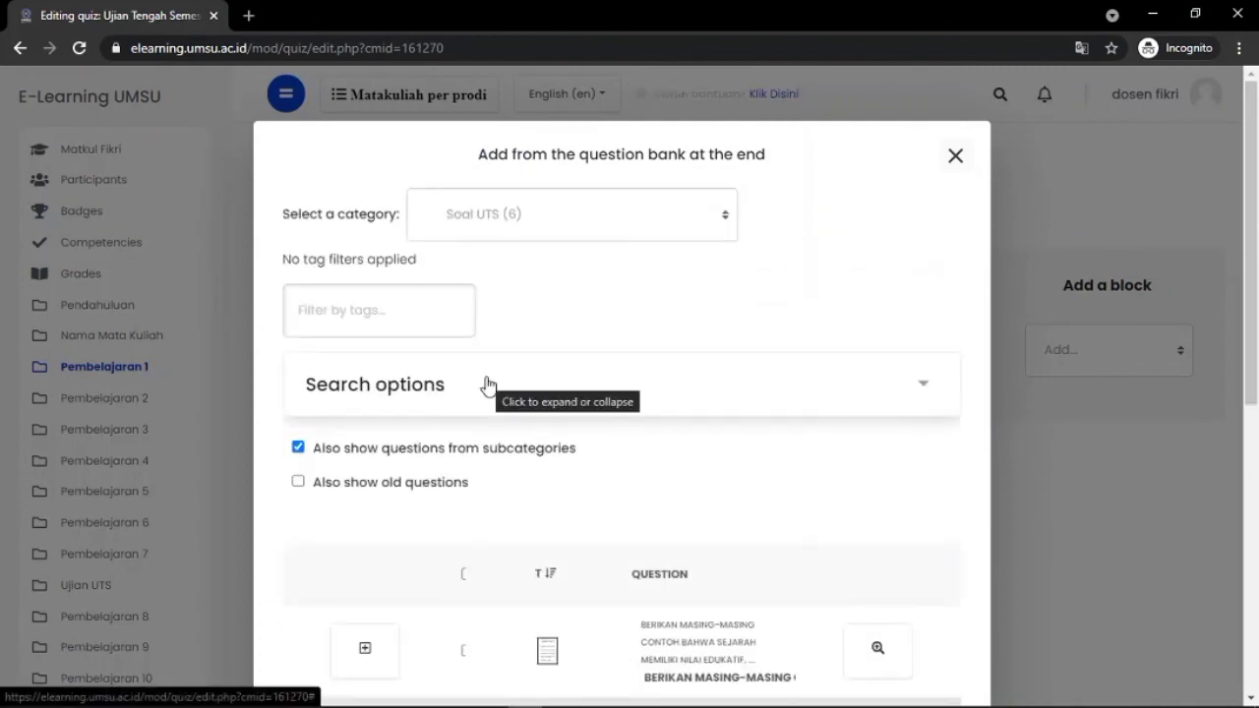
- Select the three essay questions in the Soal UTS category and add them to the quiz
scroll(485, 384, "down", 3)
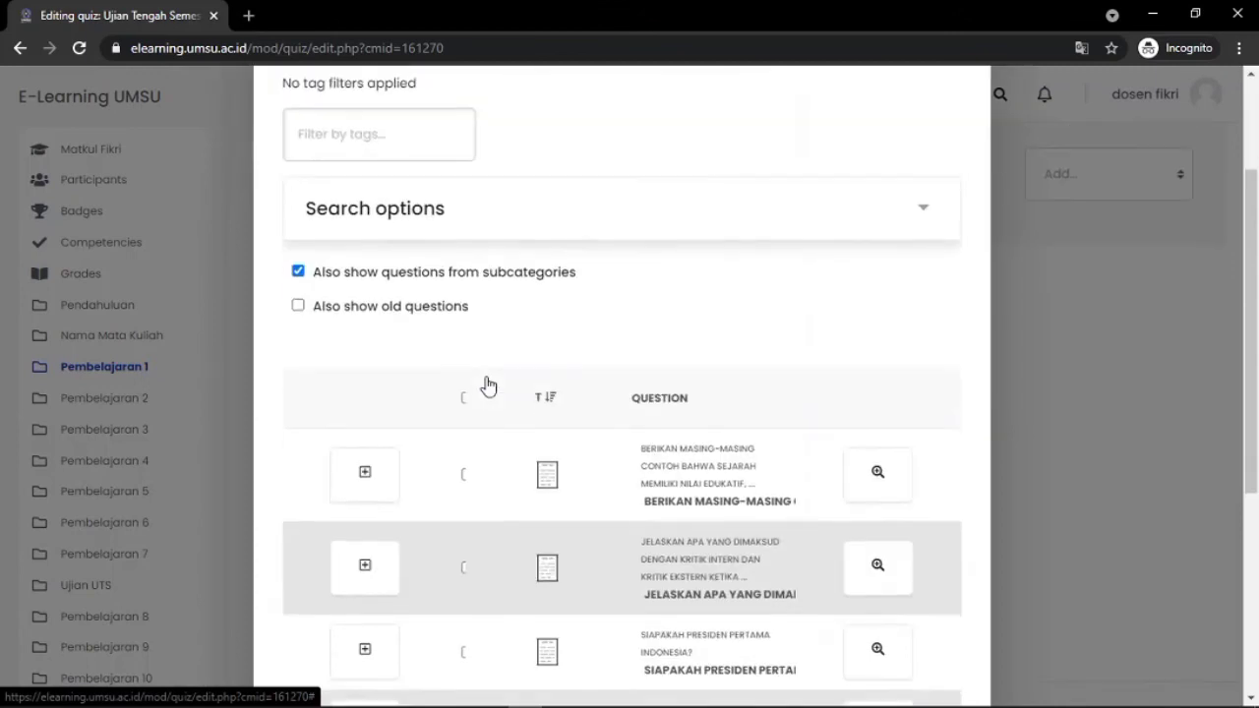
scroll(486, 383, "down", 2)
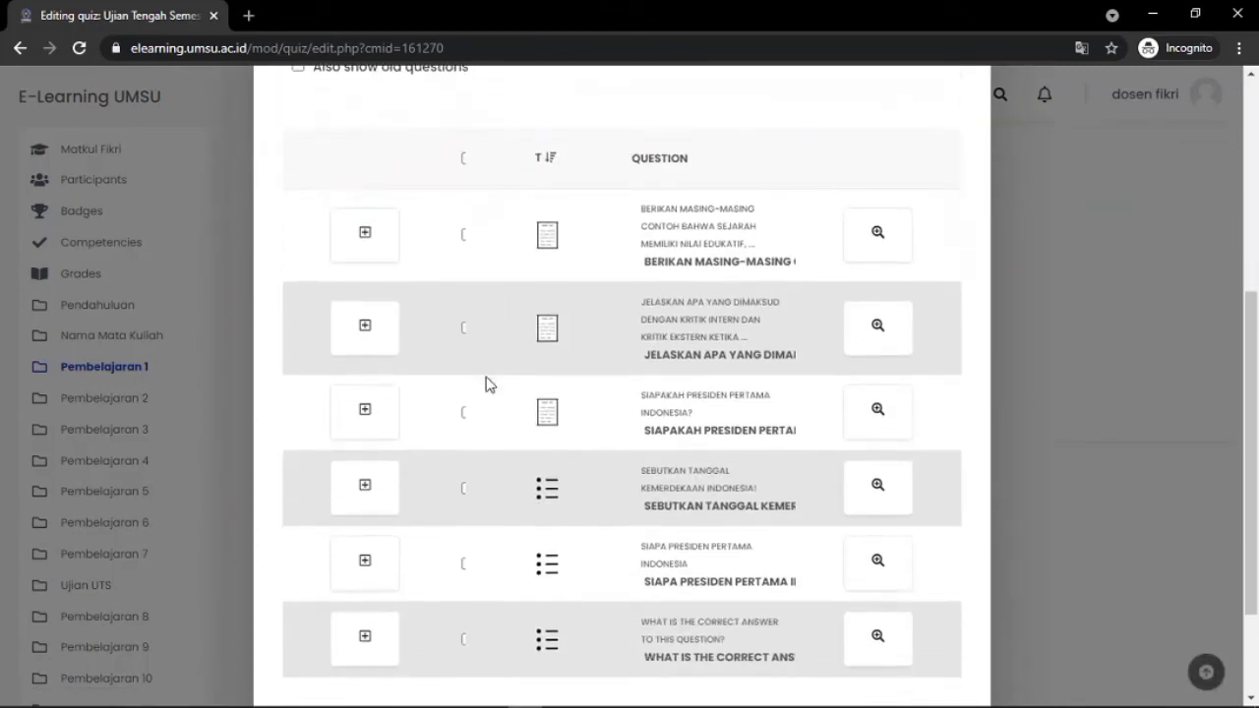
scroll(486, 383, "up", 1)
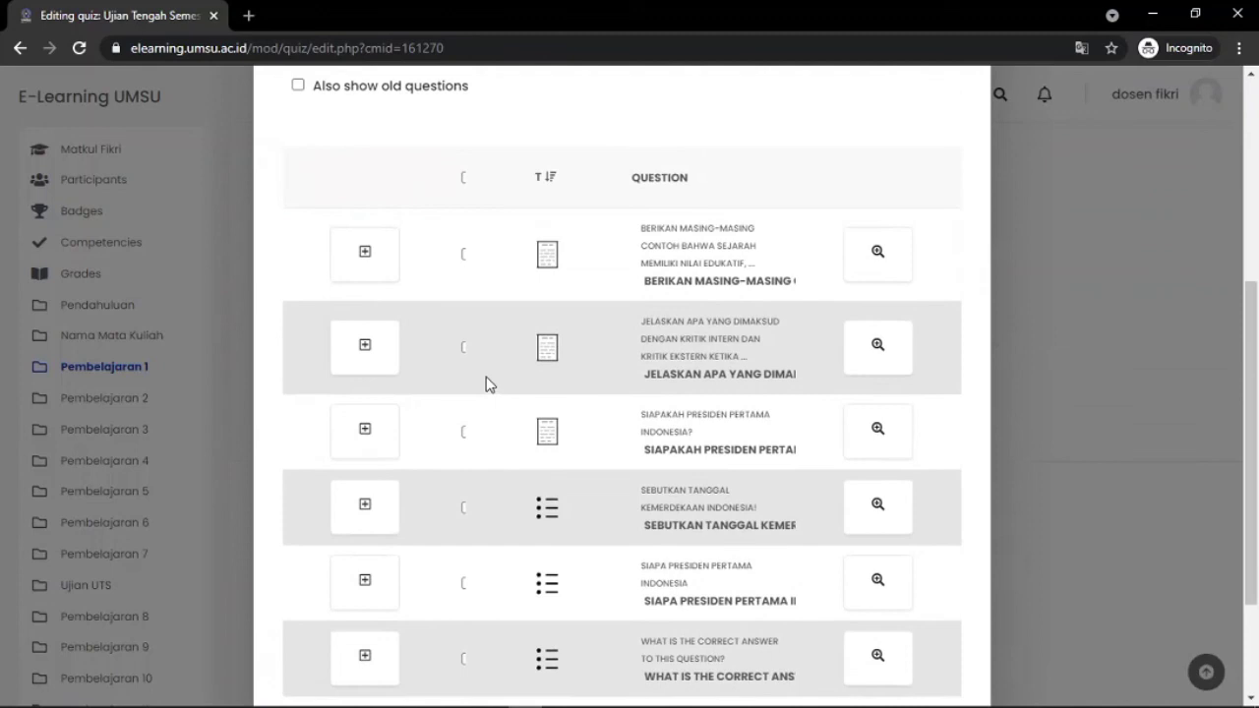
left_click(464, 254)
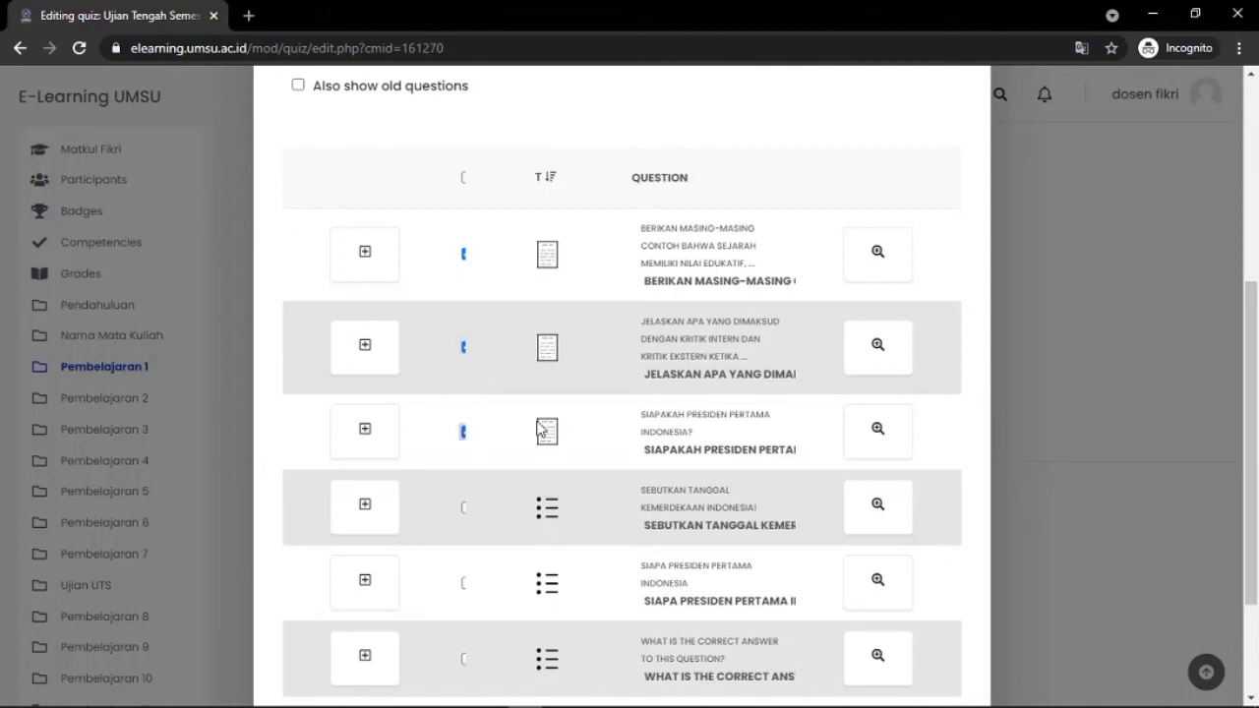
scroll(514, 422, "down", 2)
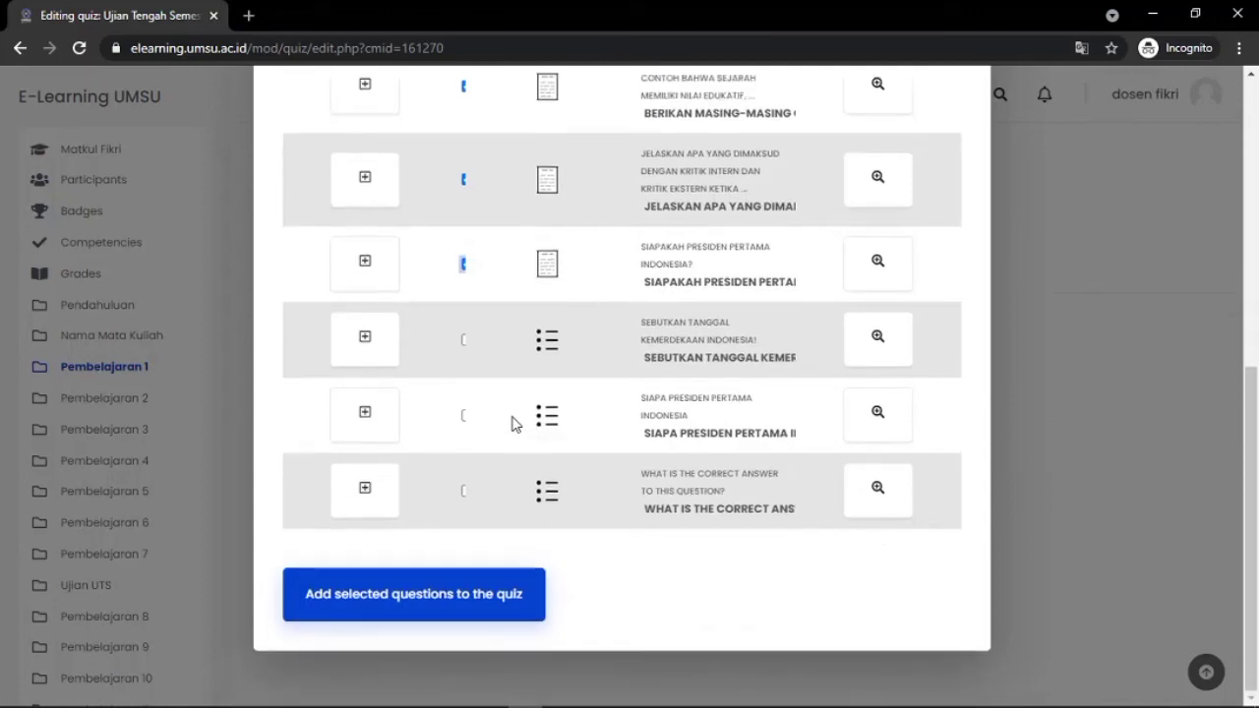
scroll(508, 328, "up", 1)
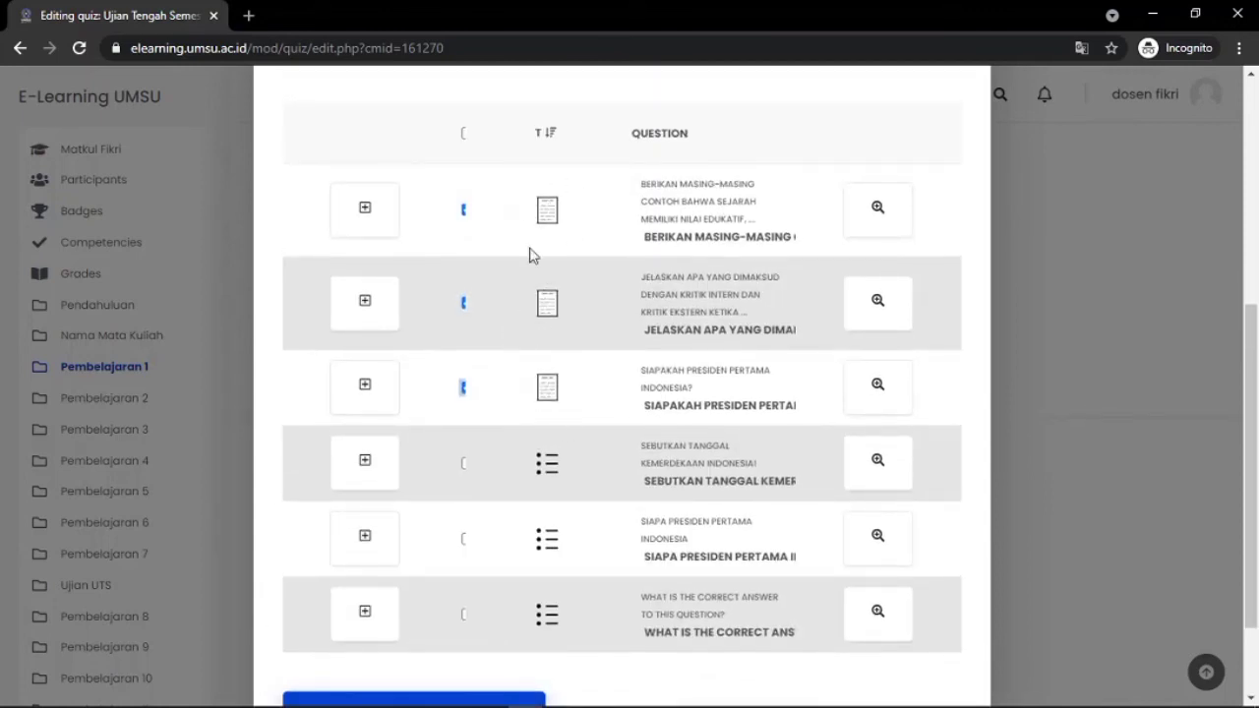
scroll(559, 604, "down", 1)
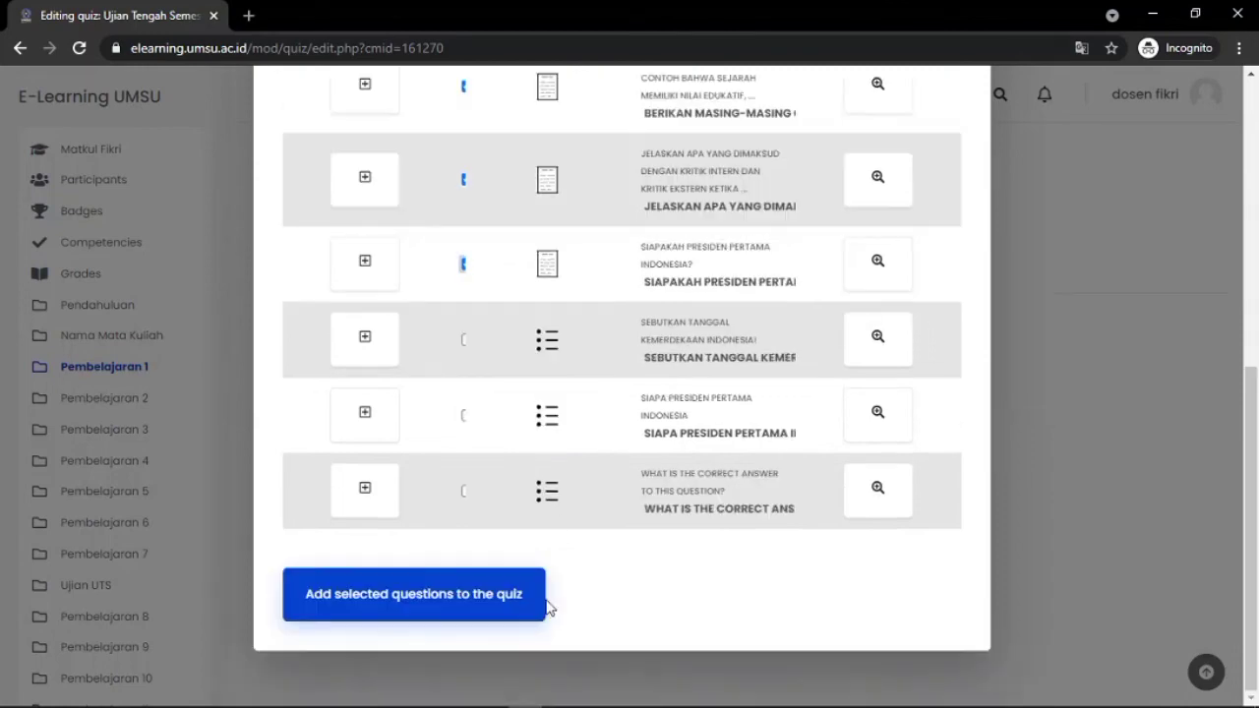
left_click(434, 593)
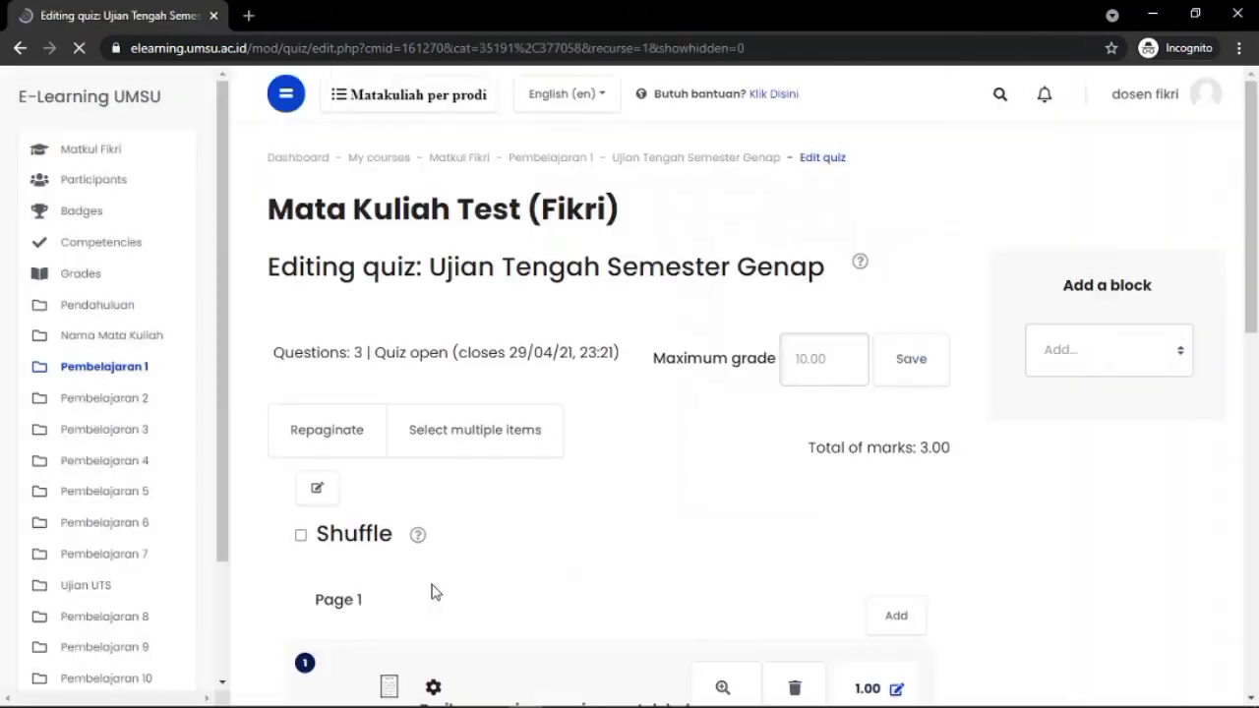
- Start adding more questions from the question bank at the end of the quiz, after the page 3 question
scroll(434, 593, "down", 2)
scroll(434, 593, "down", 4)
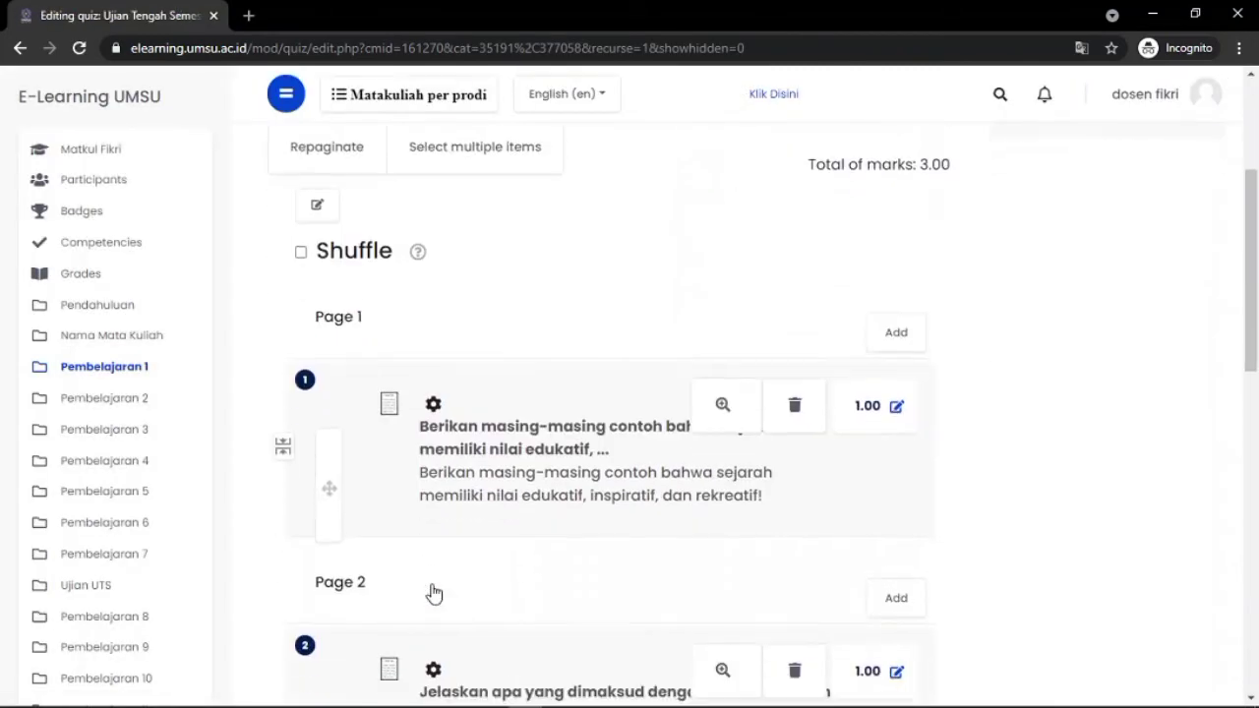
scroll(434, 593, "down", 4)
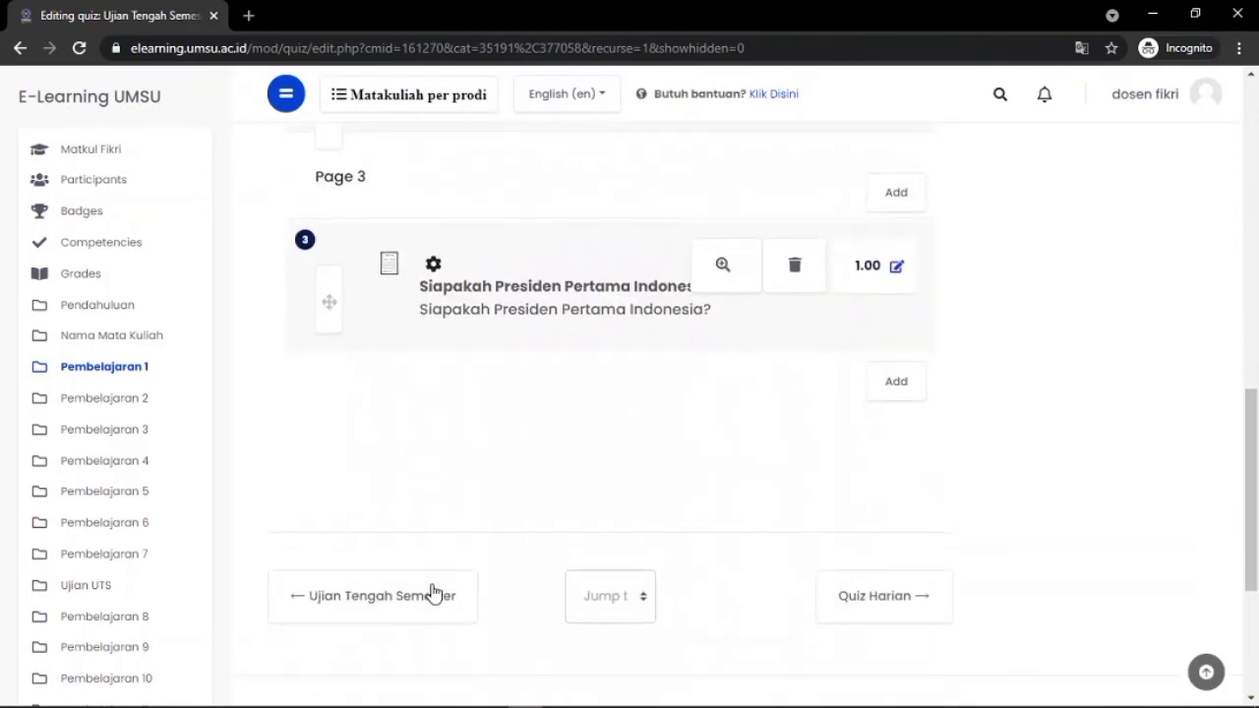
scroll(434, 593, "up", 3)
scroll(433, 590, "down", 3)
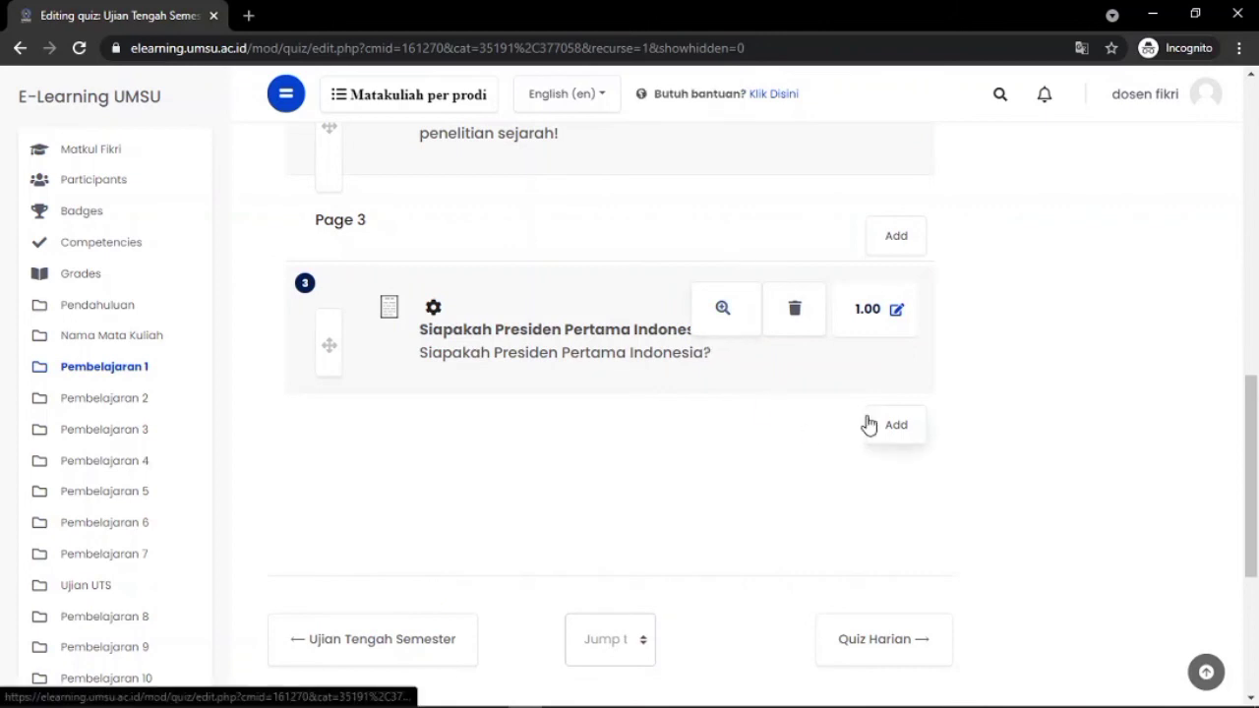
scroll(868, 433, "up", 1)
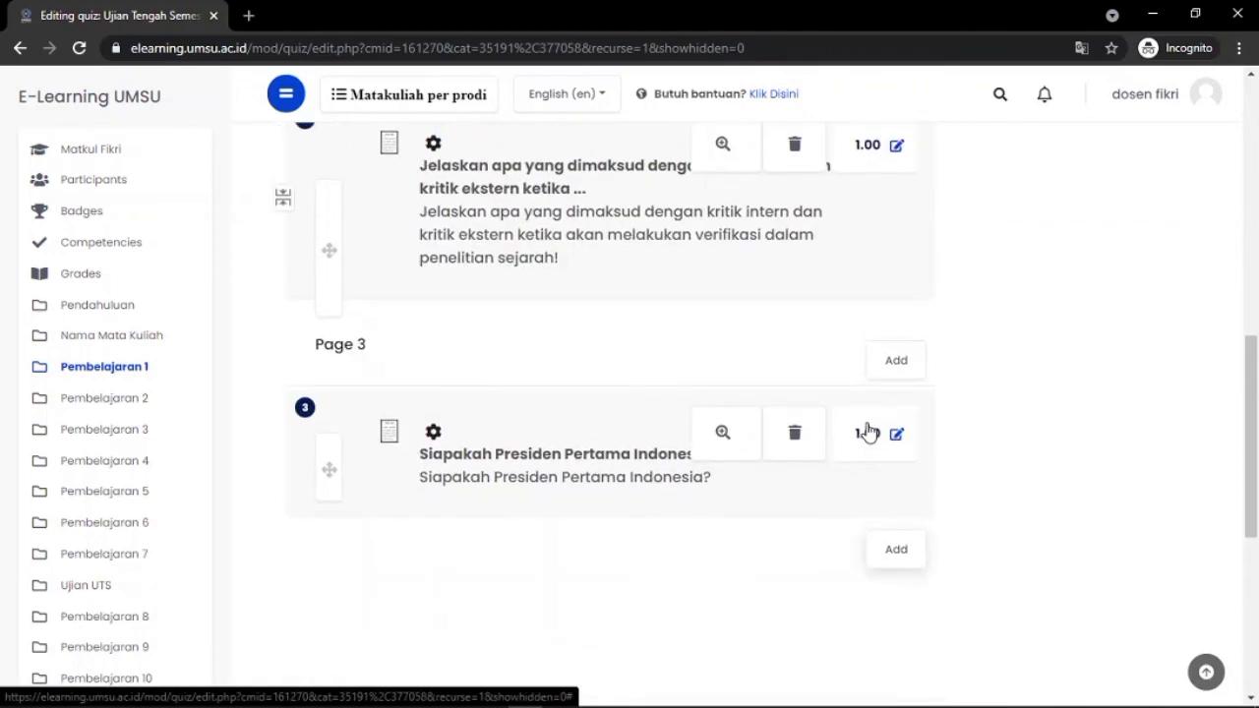
scroll(869, 433, "down", 1)
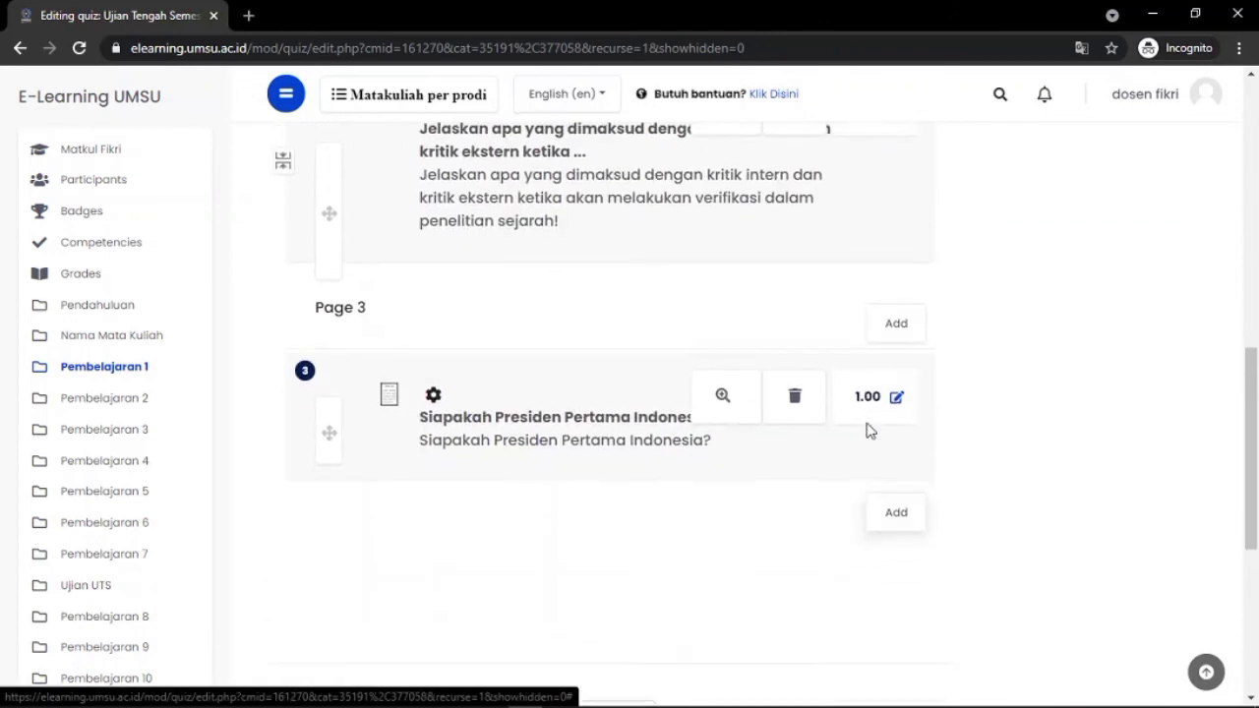
left_click(888, 512)
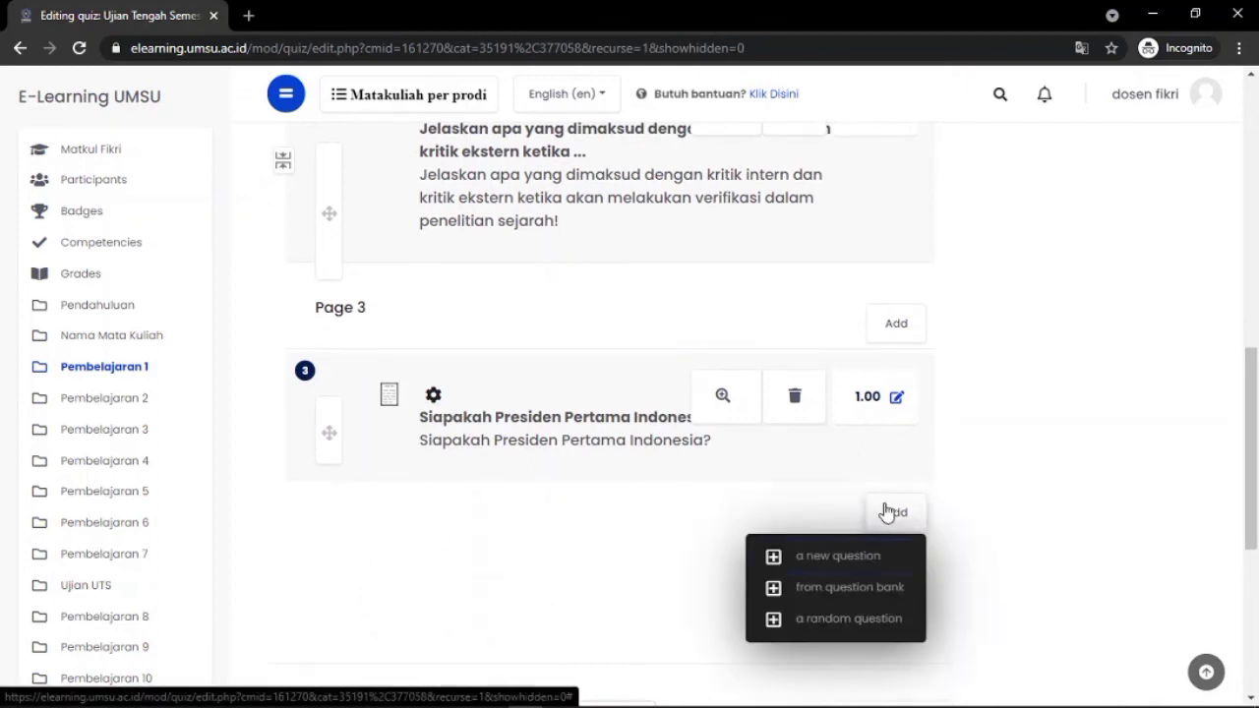
left_click(841, 588)
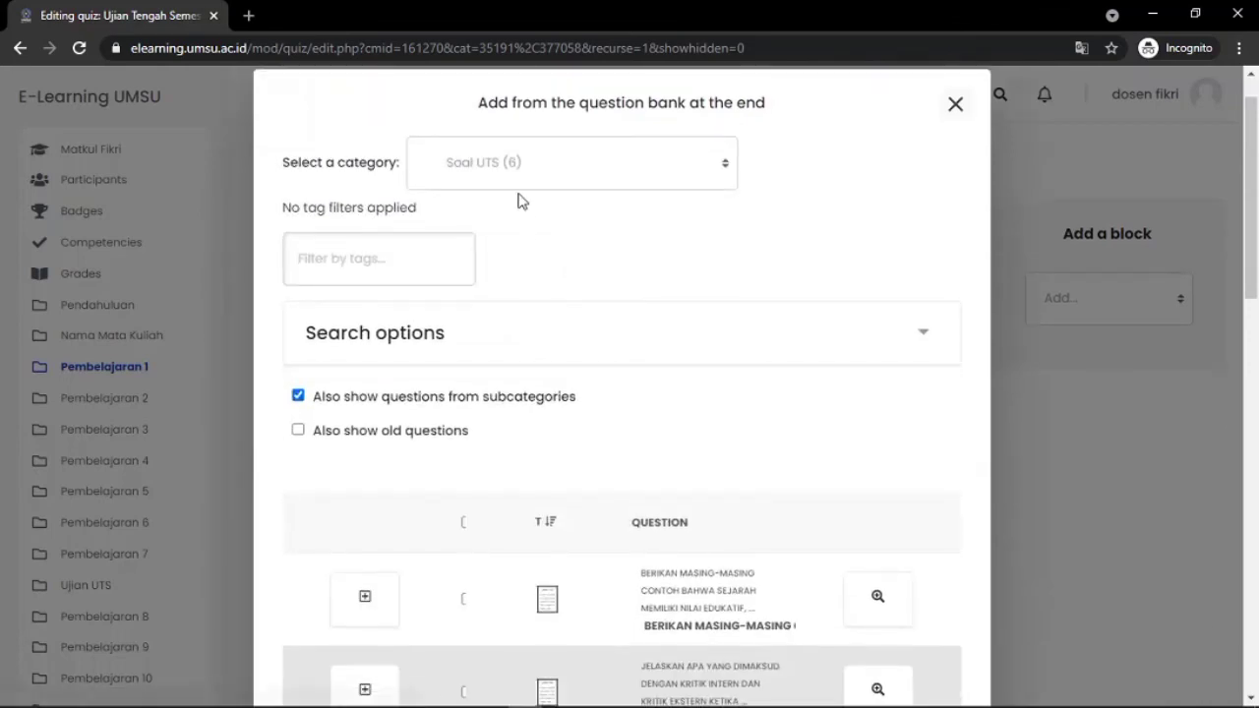
- Select the three multiple-choice questions in the Soal UTS category and add them to the quiz
scroll(450, 331, "down", 4)
scroll(452, 328, "down", 2)
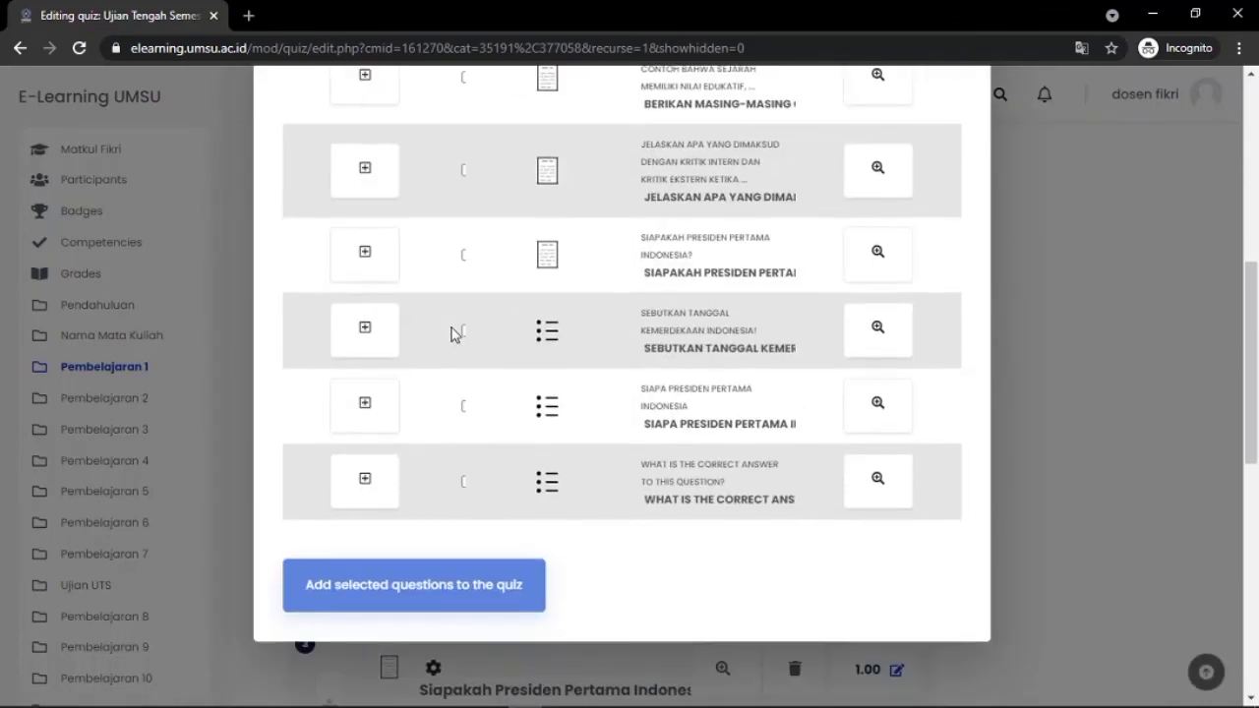
left_click(463, 481)
left_click(464, 409)
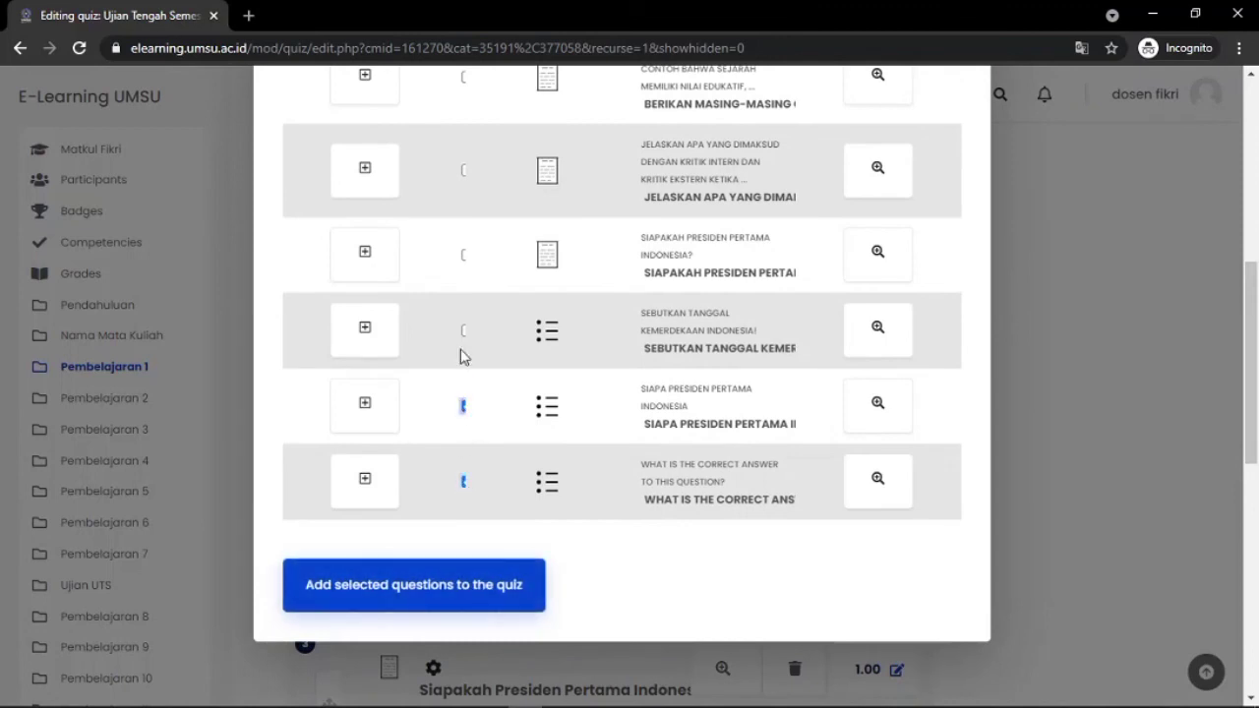
left_click(425, 580)
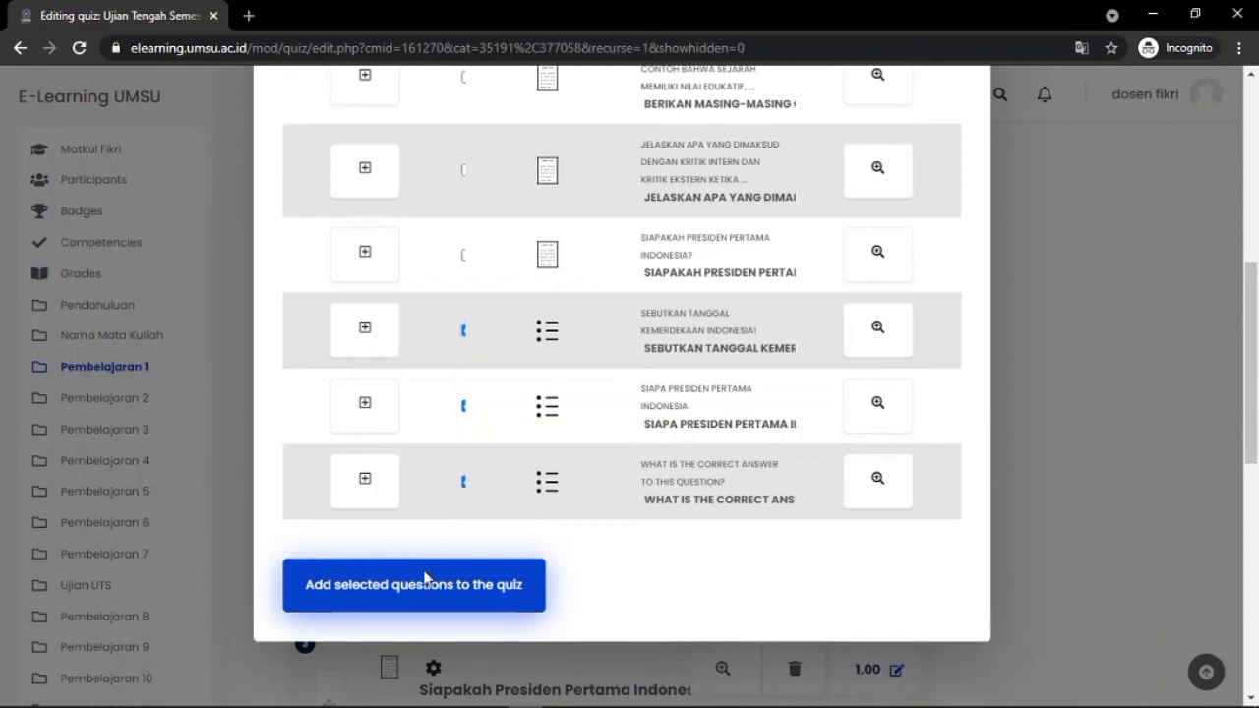
- Review the essay and multiple-choice questions across all quiz pages, checking their order, page breaks and marks
scroll(658, 351, "down", 9)
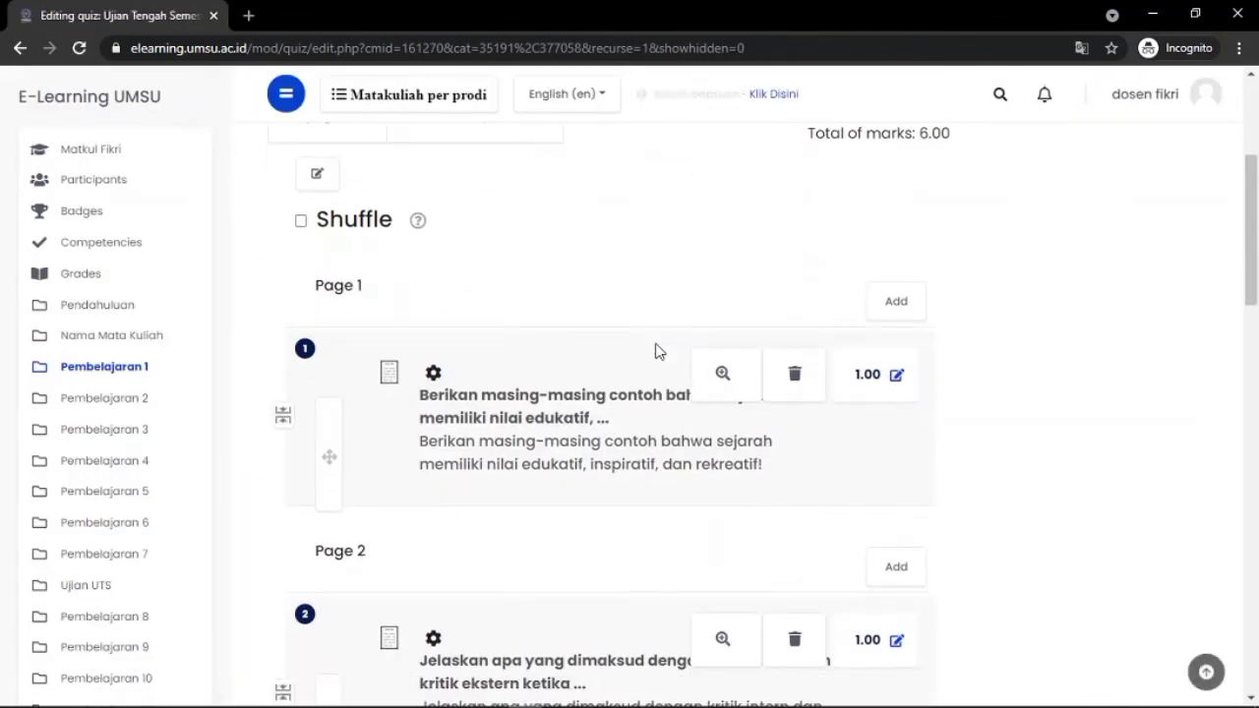
scroll(658, 351, "down", 8)
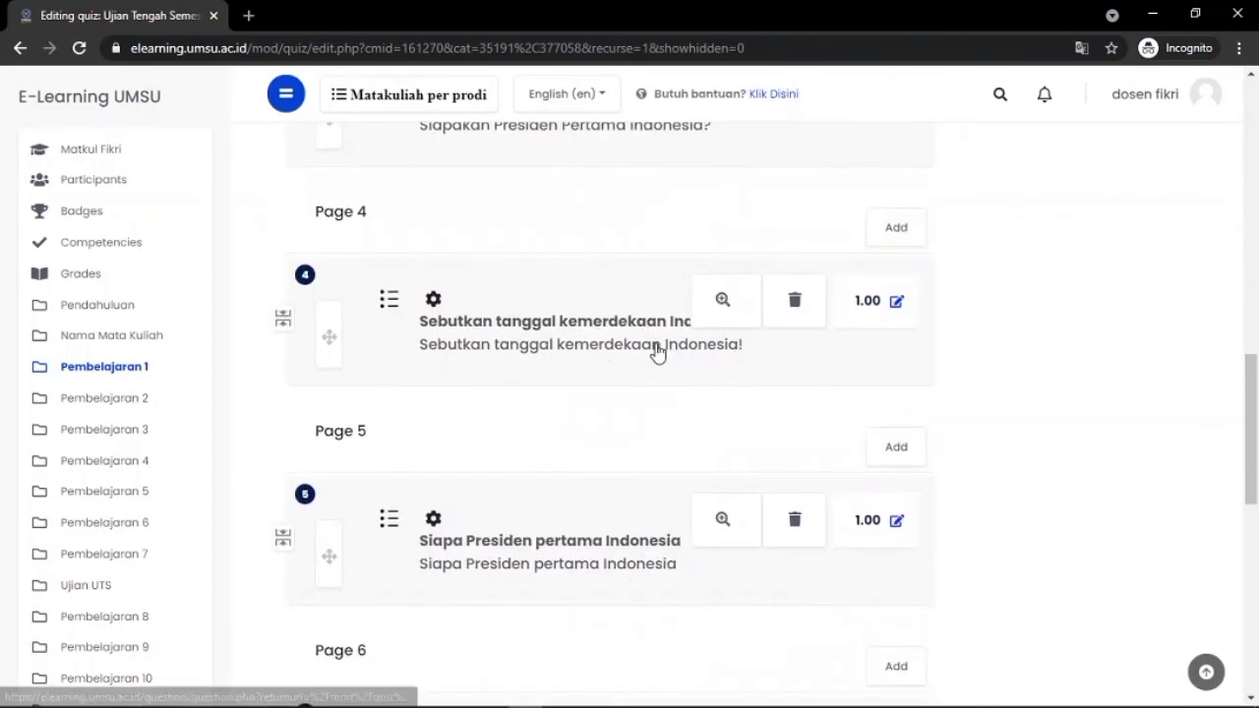
scroll(658, 351, "up", 6)
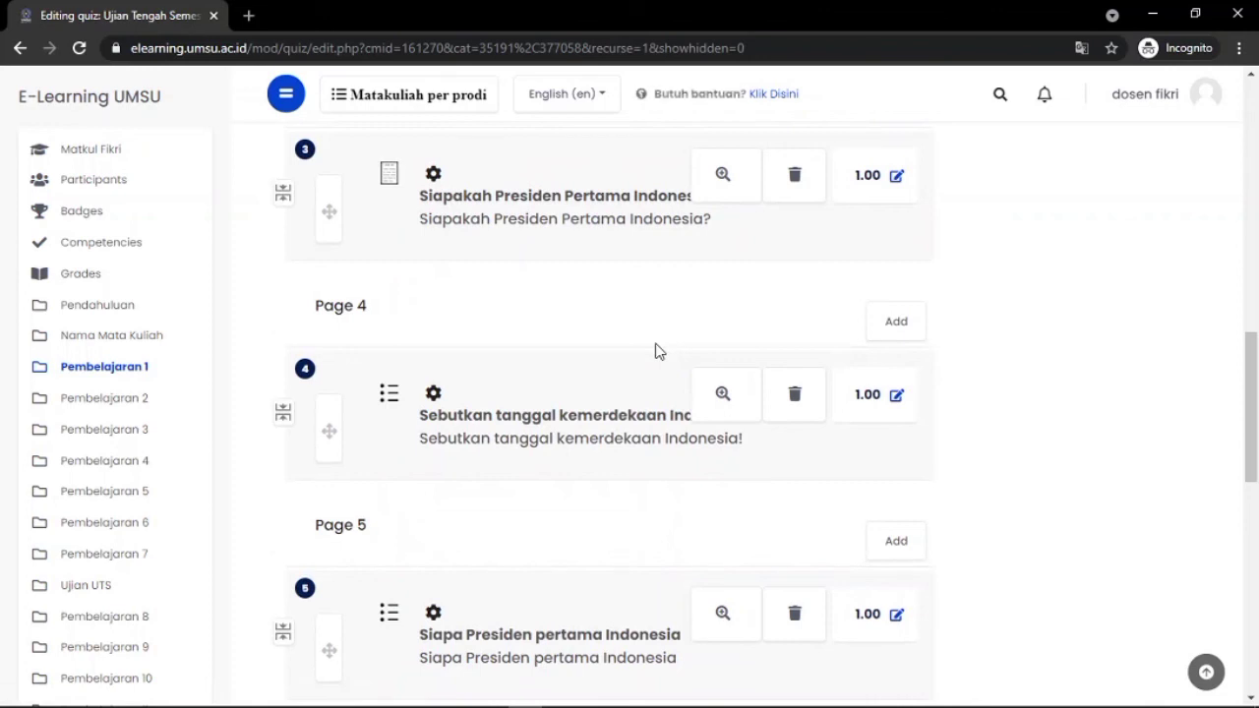
scroll(656, 351, "down", 1)
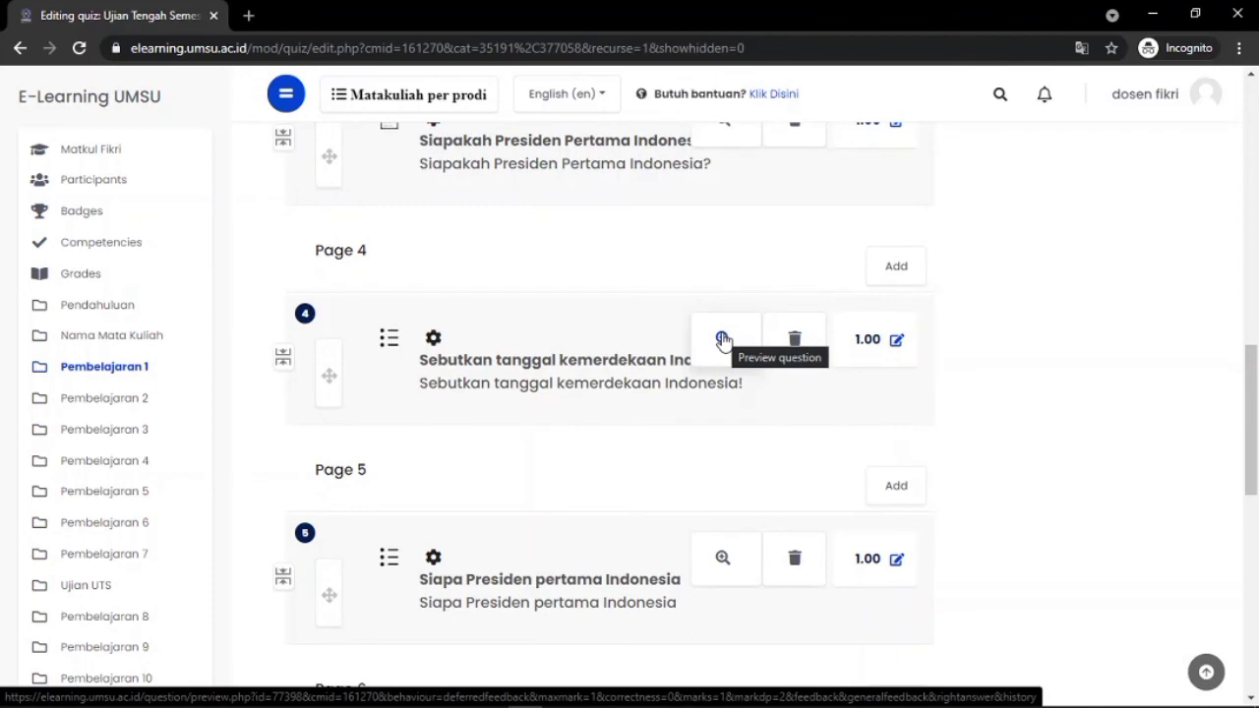
scroll(723, 339, "up", 2)
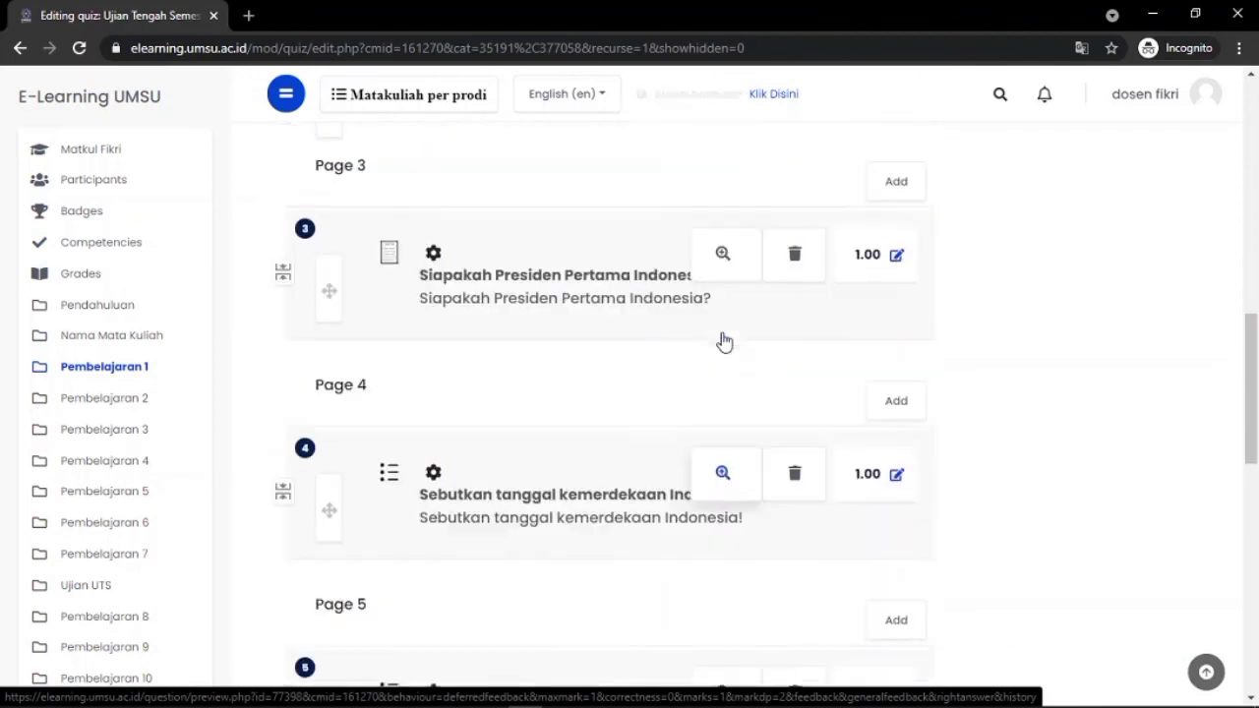
scroll(723, 340, "up", 2)
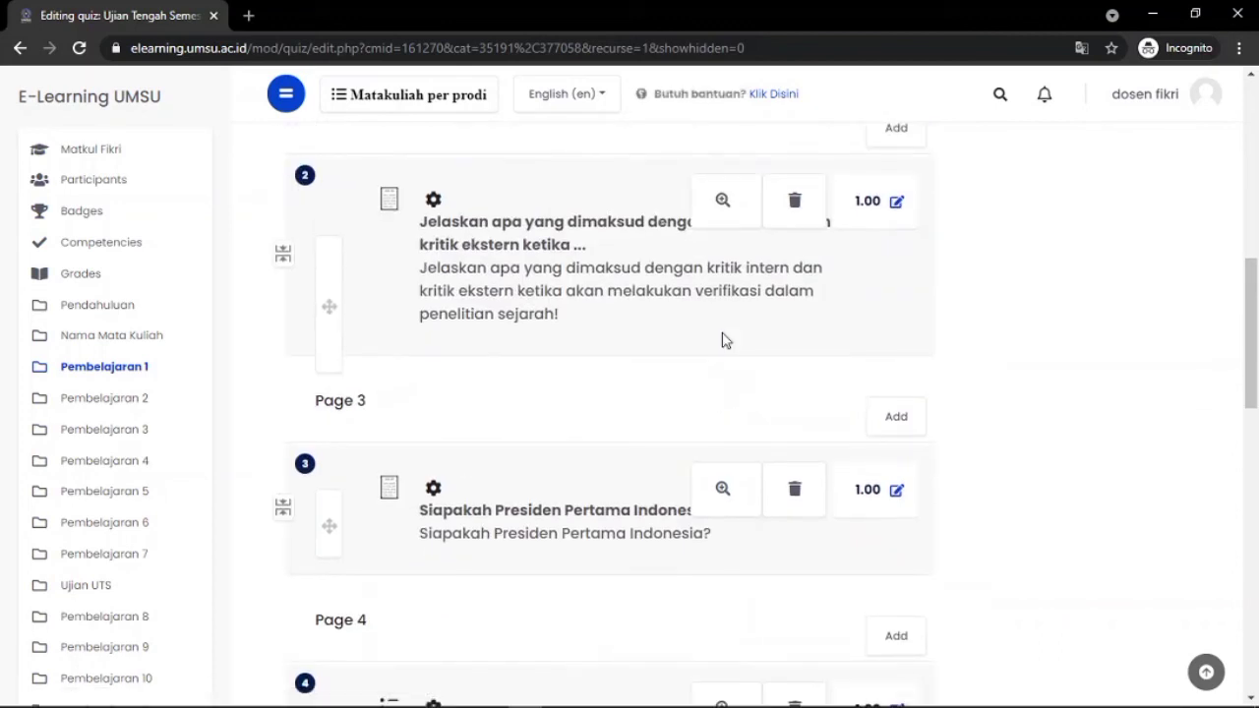
scroll(723, 340, "up", 1)
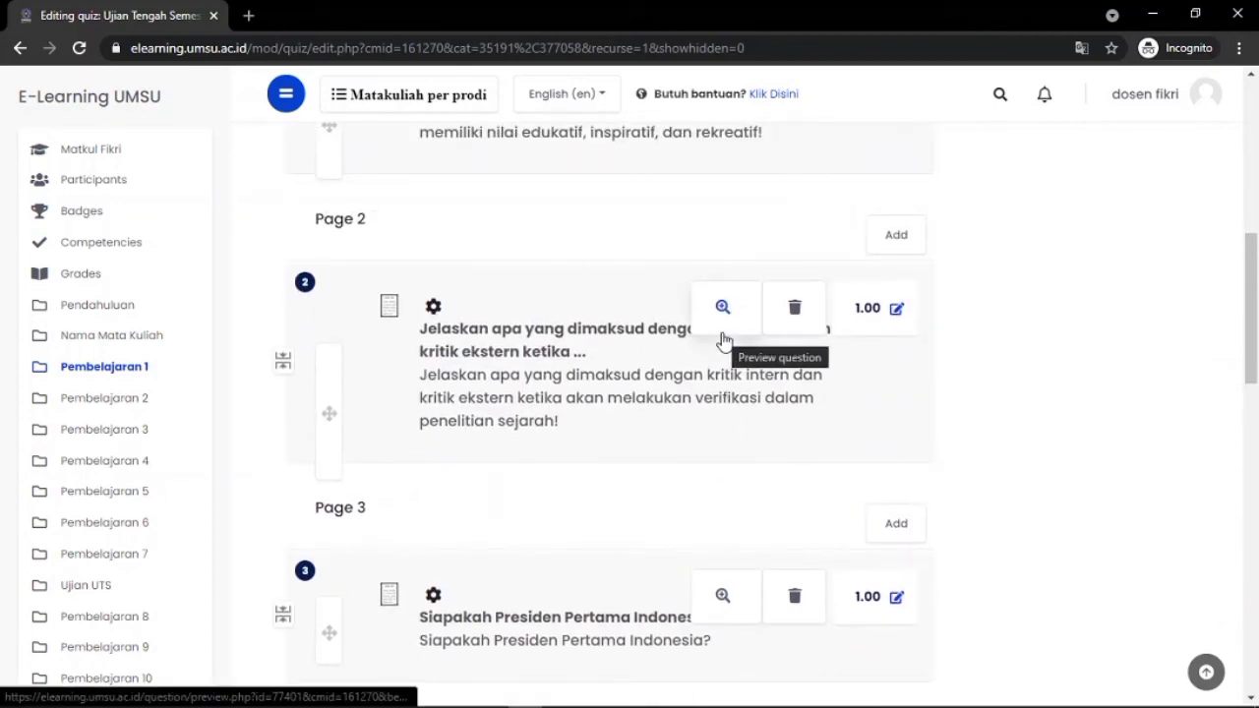
scroll(723, 339, "up", 1)
scroll(725, 339, "up", 1)
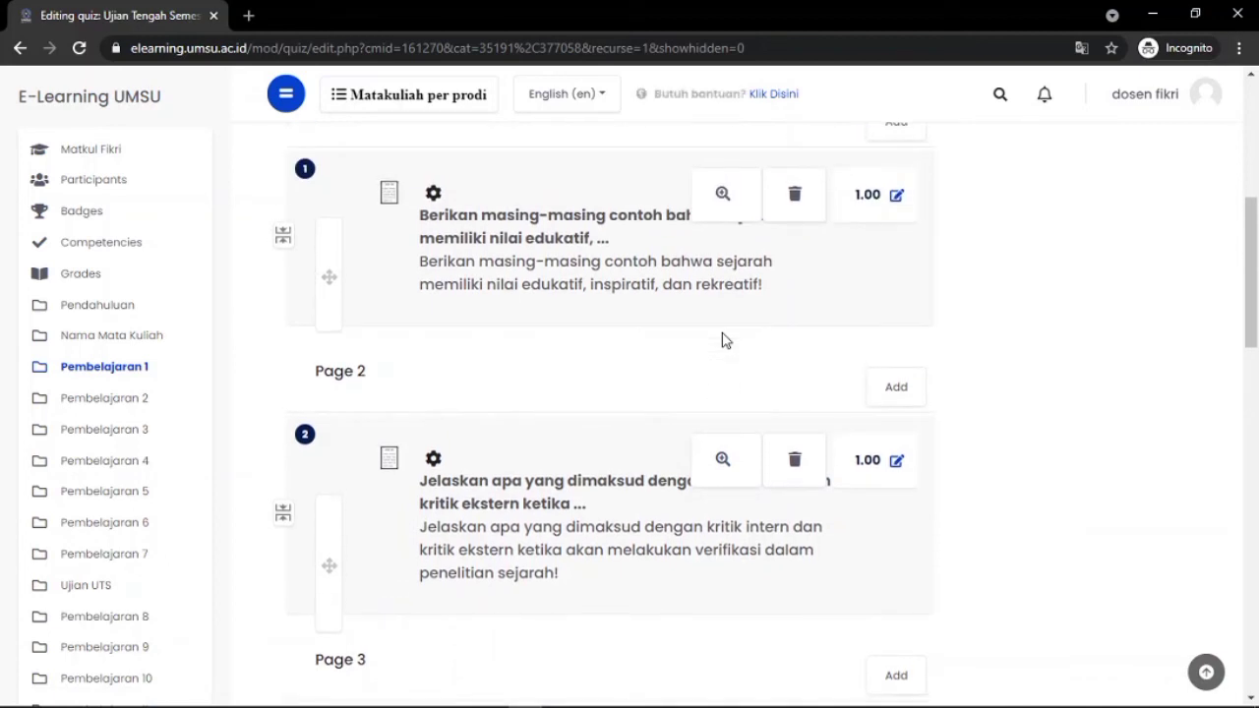
scroll(723, 339, "down", 1)
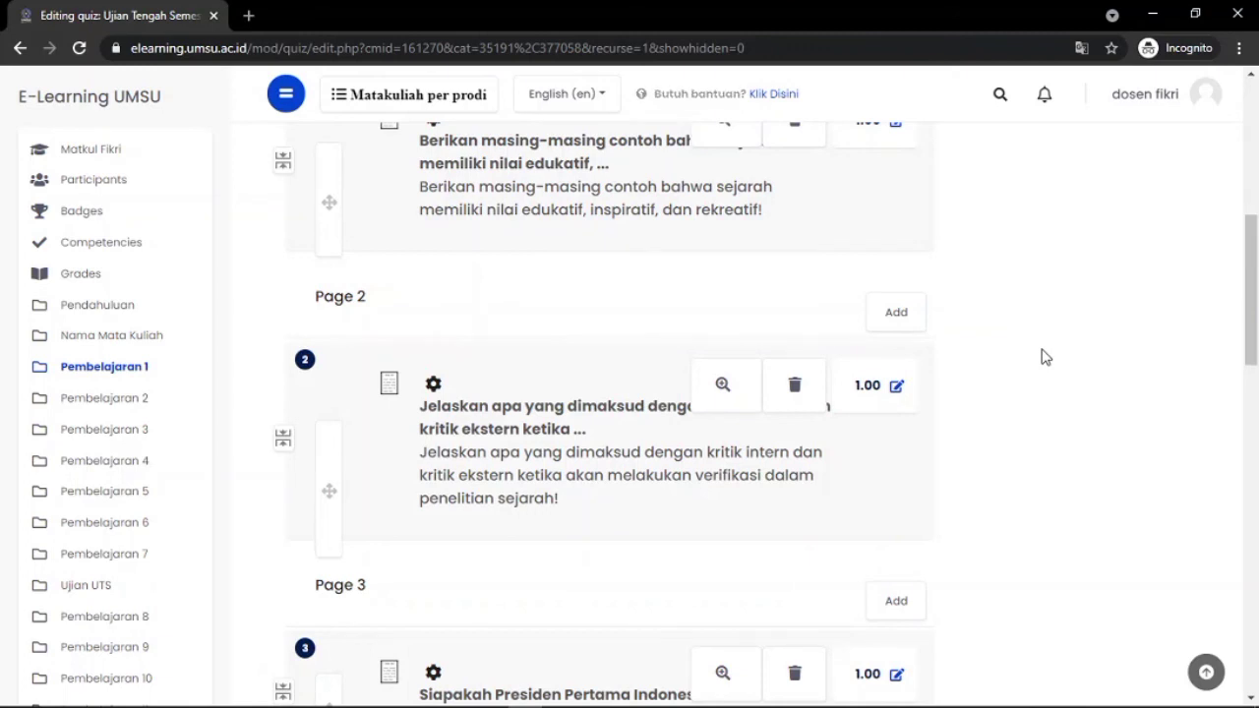
scroll(1045, 357, "down", 3)
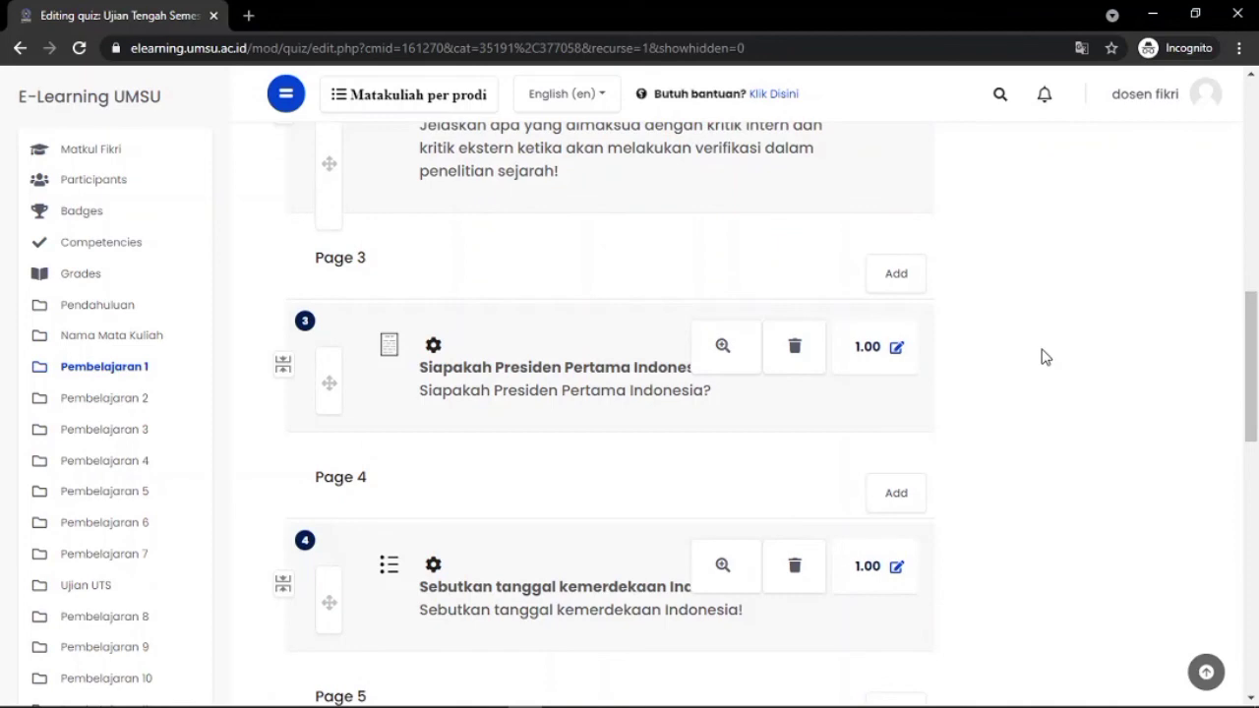
scroll(1046, 357, "down", 10)
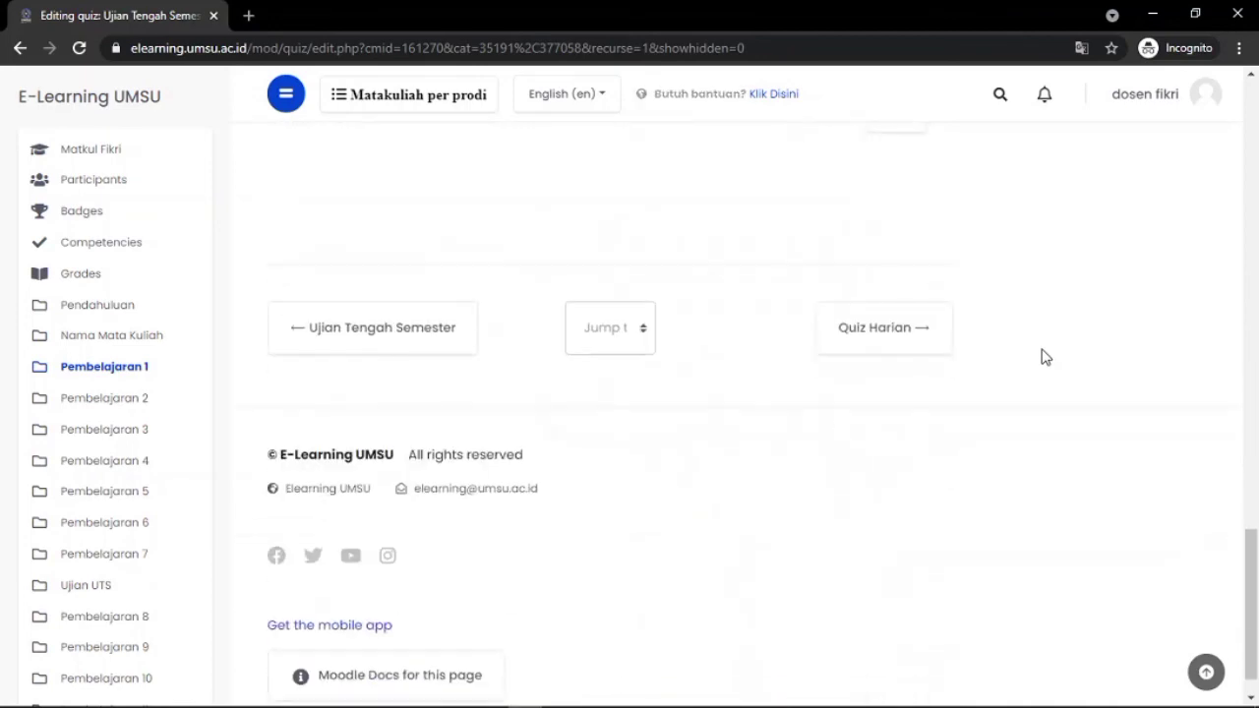
scroll(1042, 357, "up", 10)
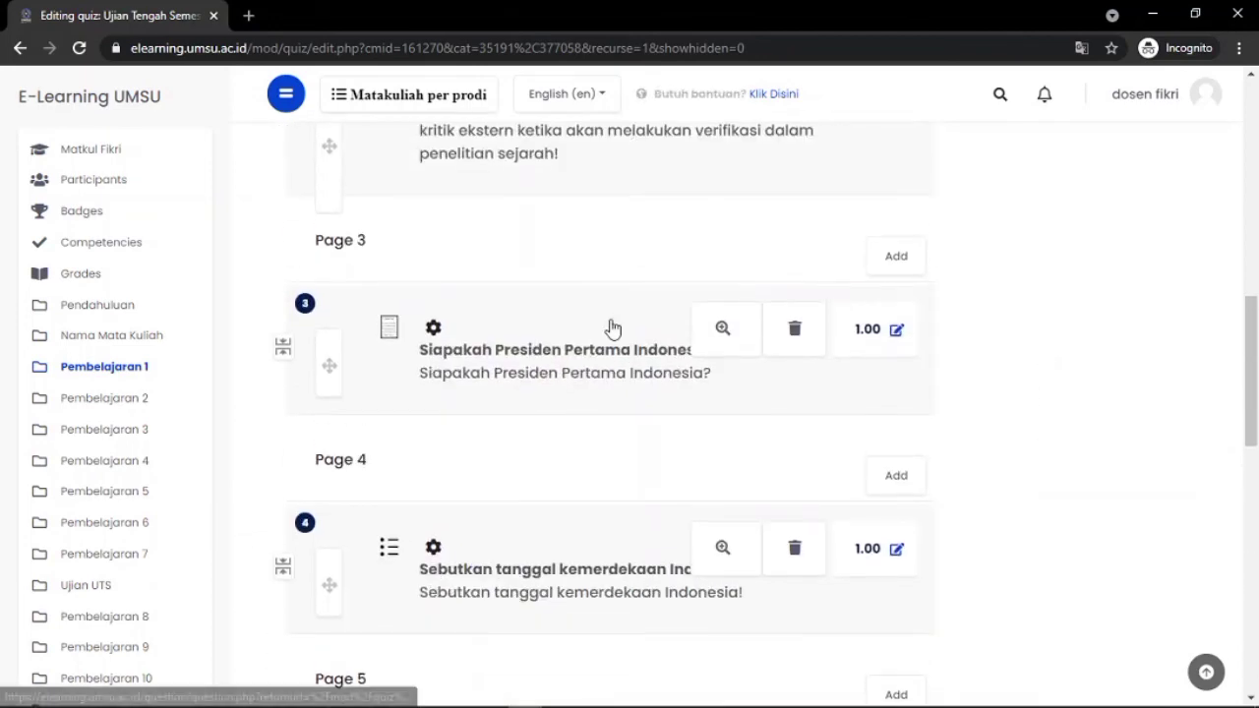
scroll(611, 326, "up", 4)
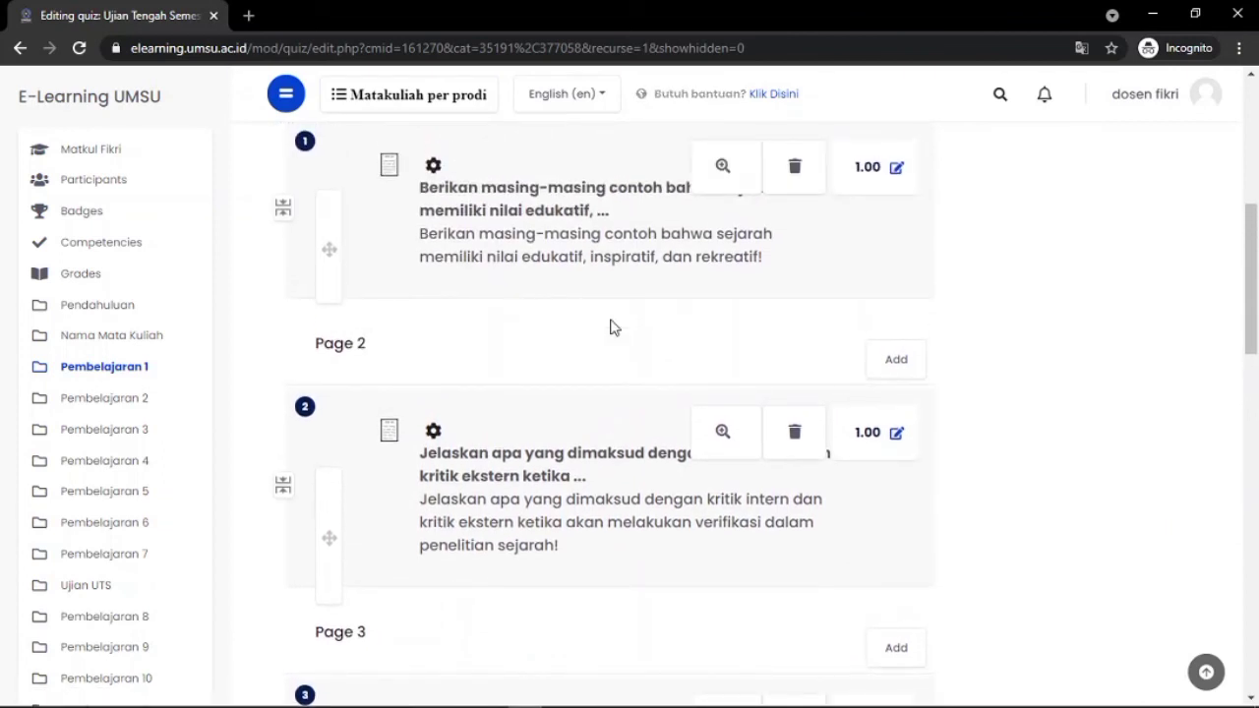
scroll(611, 326, "up", 1)
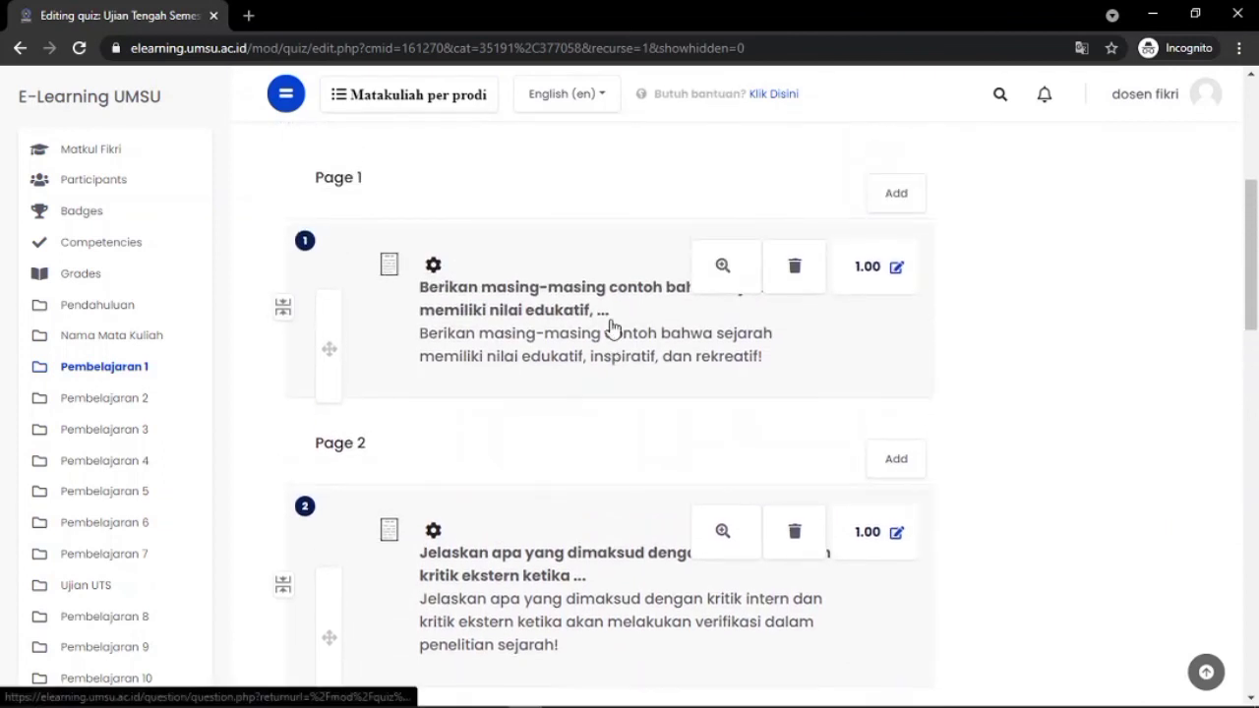
scroll(610, 327, "up", 1)
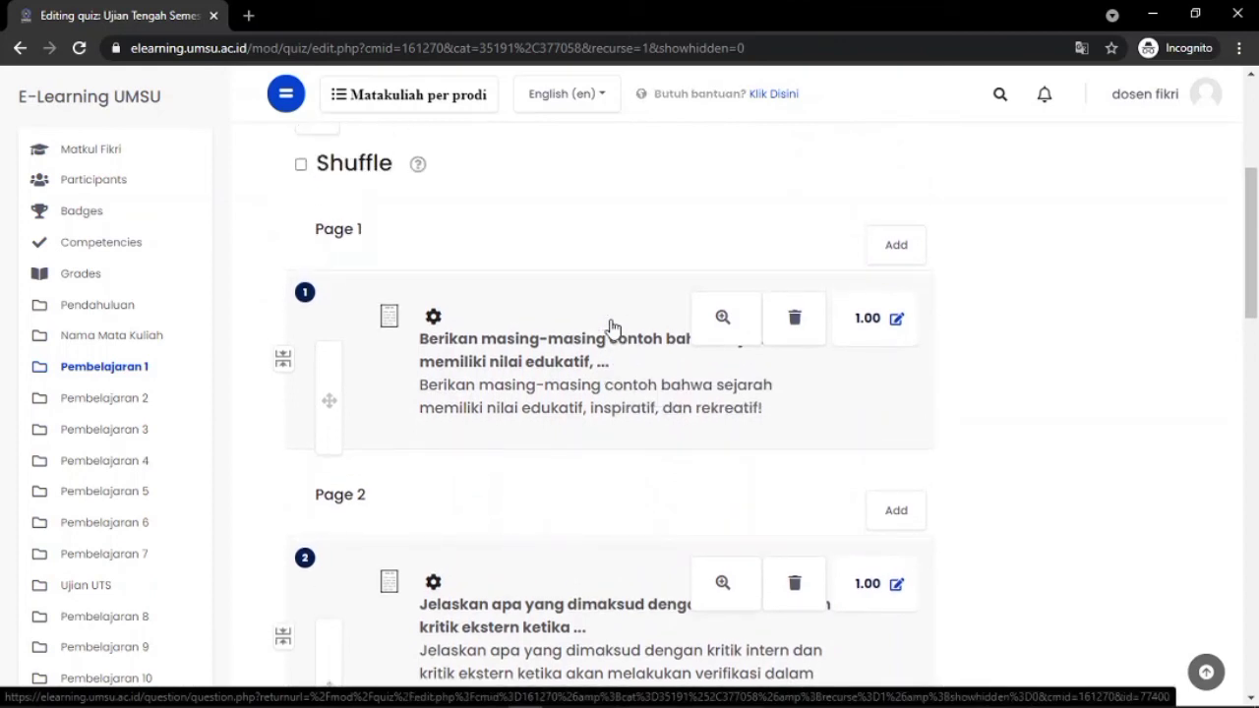
scroll(611, 327, "down", 1)
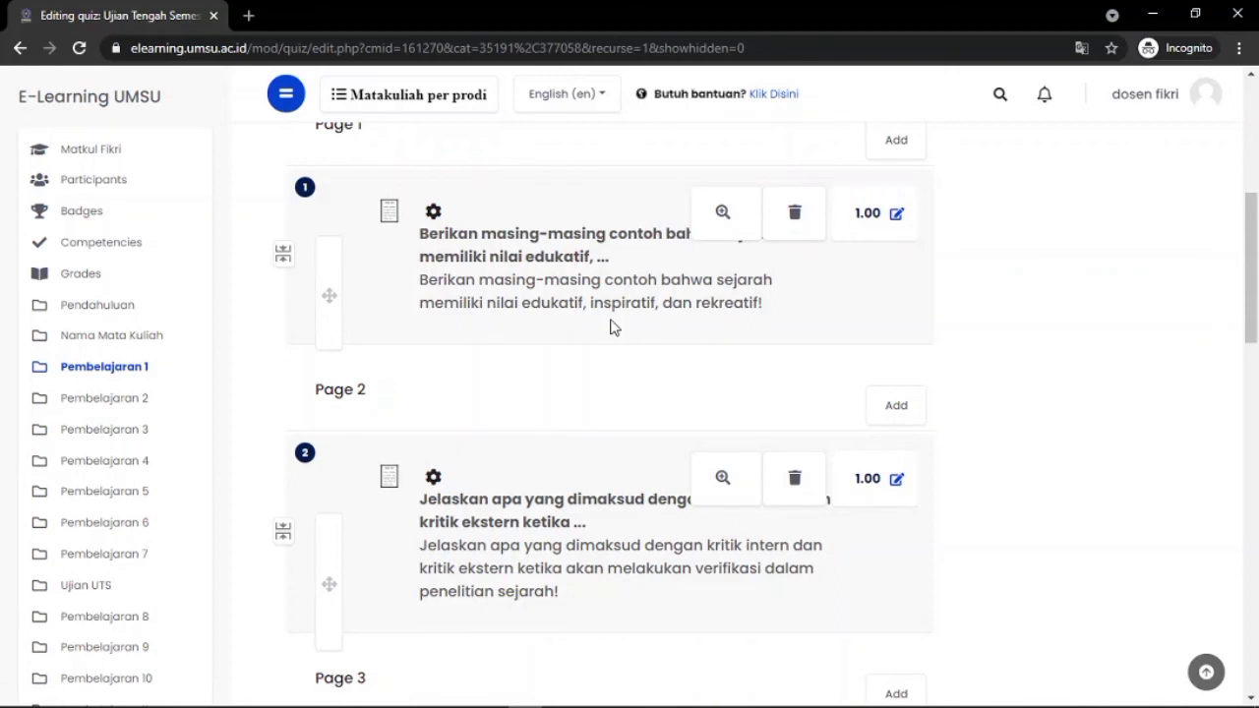
scroll(611, 326, "up", 1)
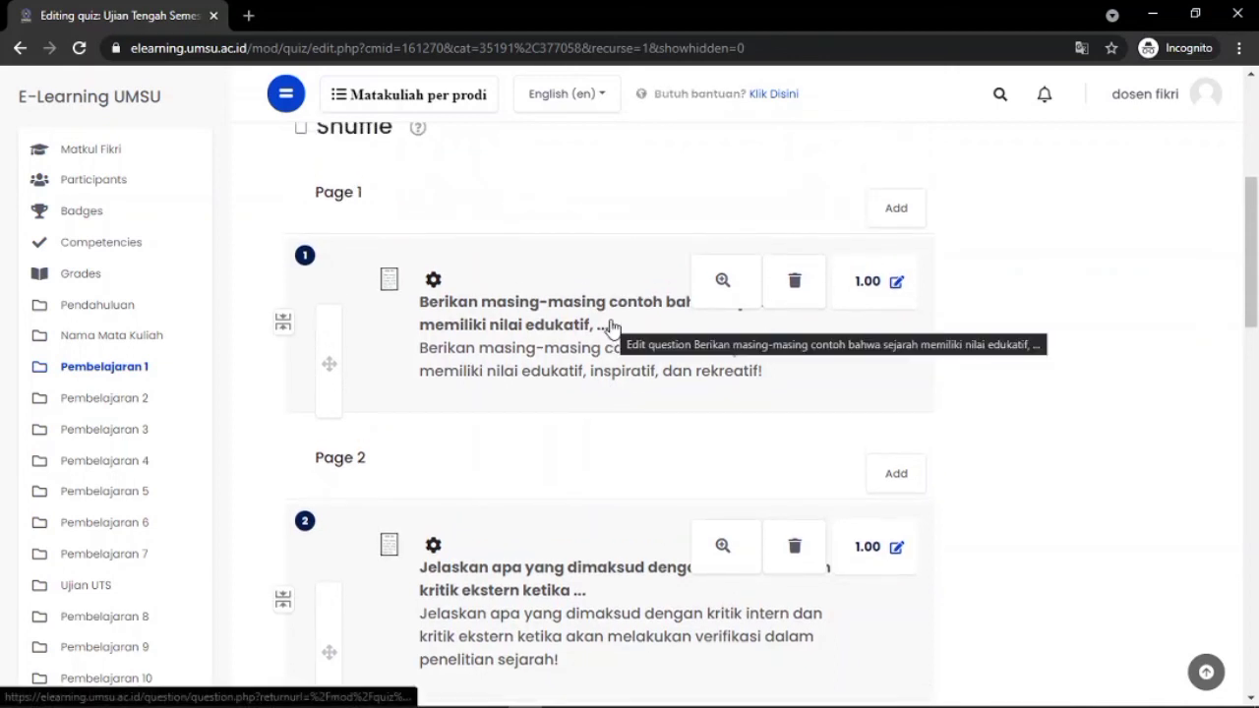
scroll(611, 327, "down", 10)
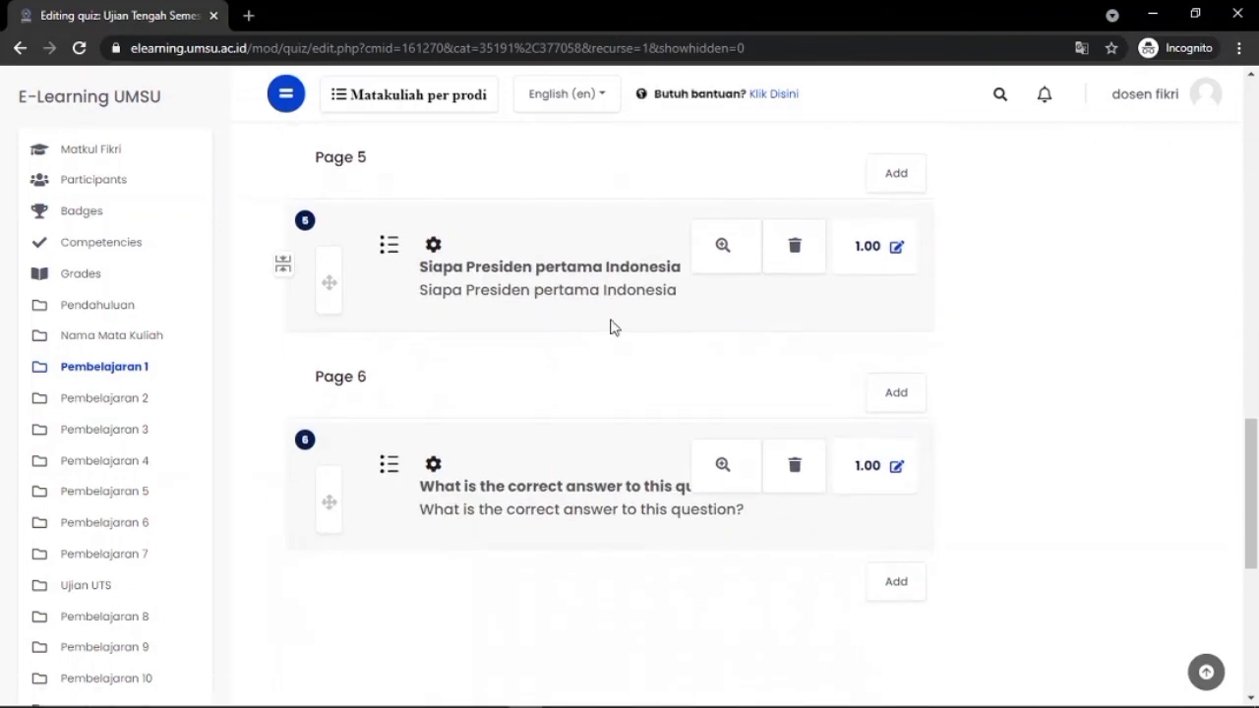
scroll(611, 326, "down", 3)
scroll(611, 327, "up", 5)
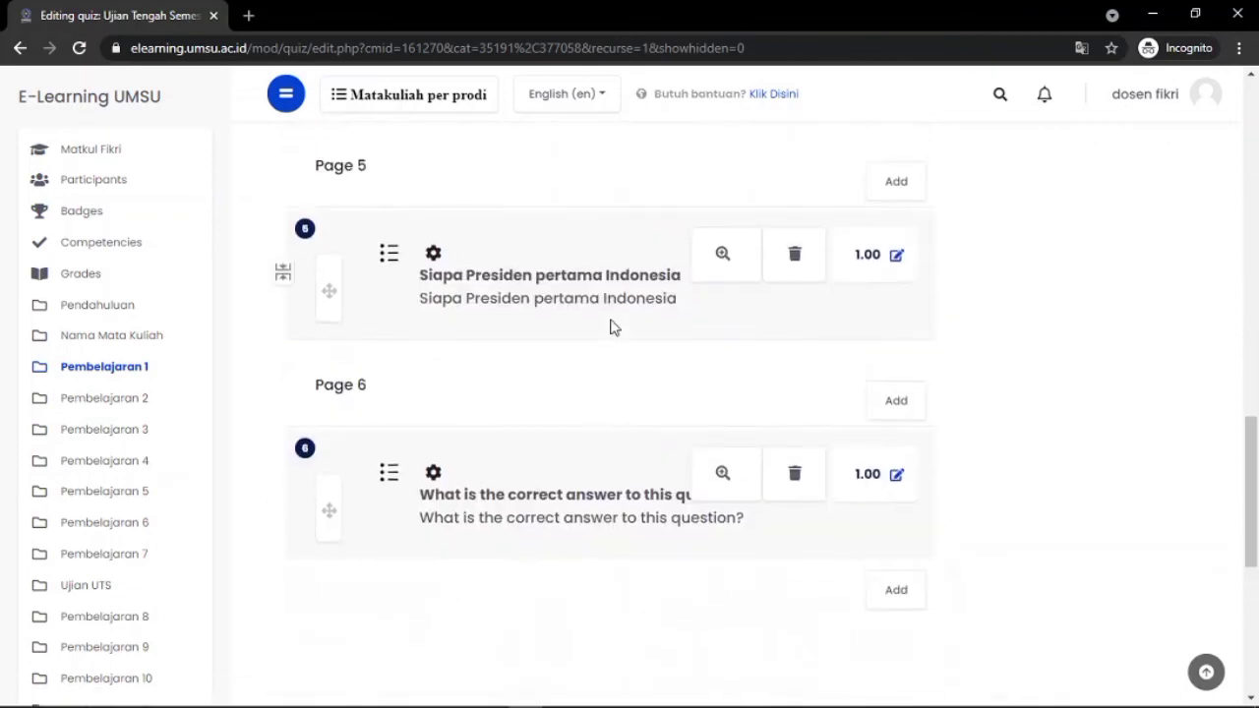